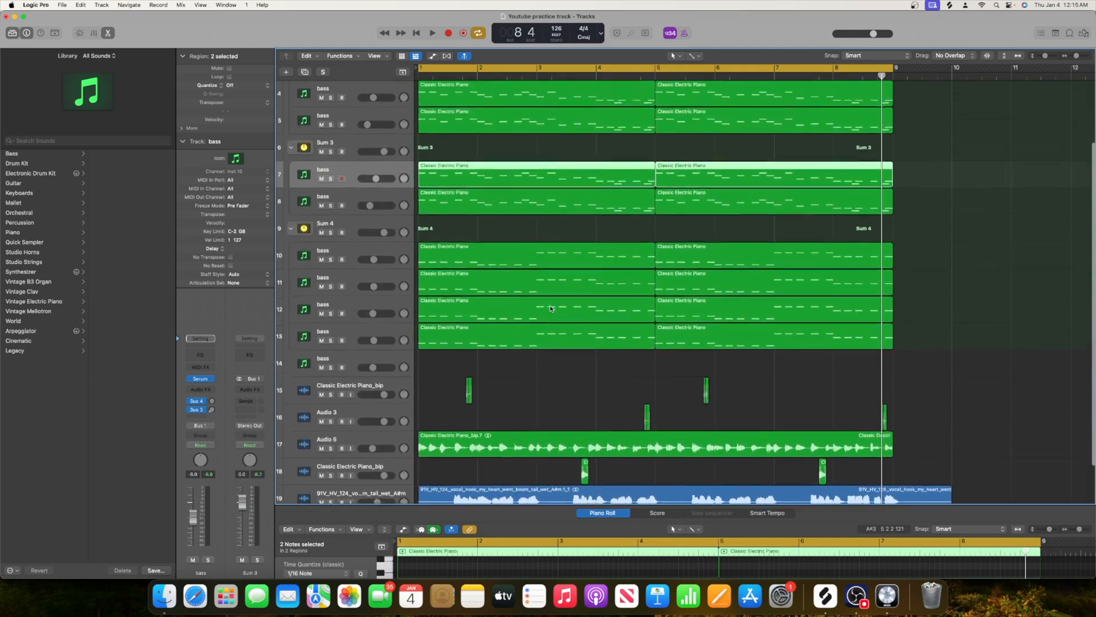
# Step: Play back the eight-bar loop to listen to the current arrangement
pyautogui.press('space')
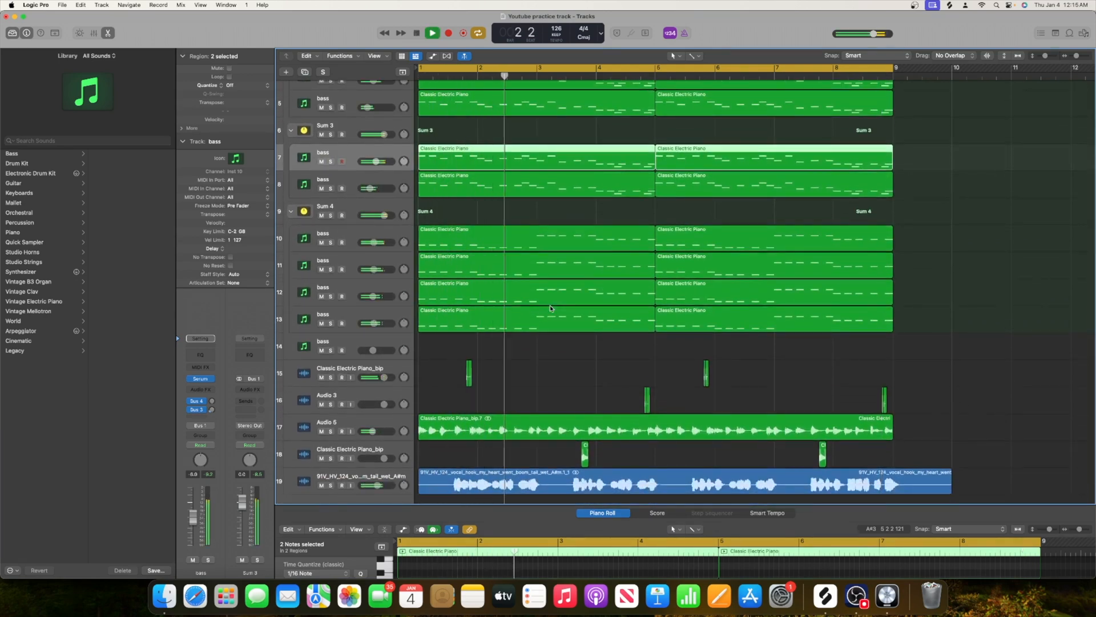
pyautogui.scroll(-3, 536, 358)
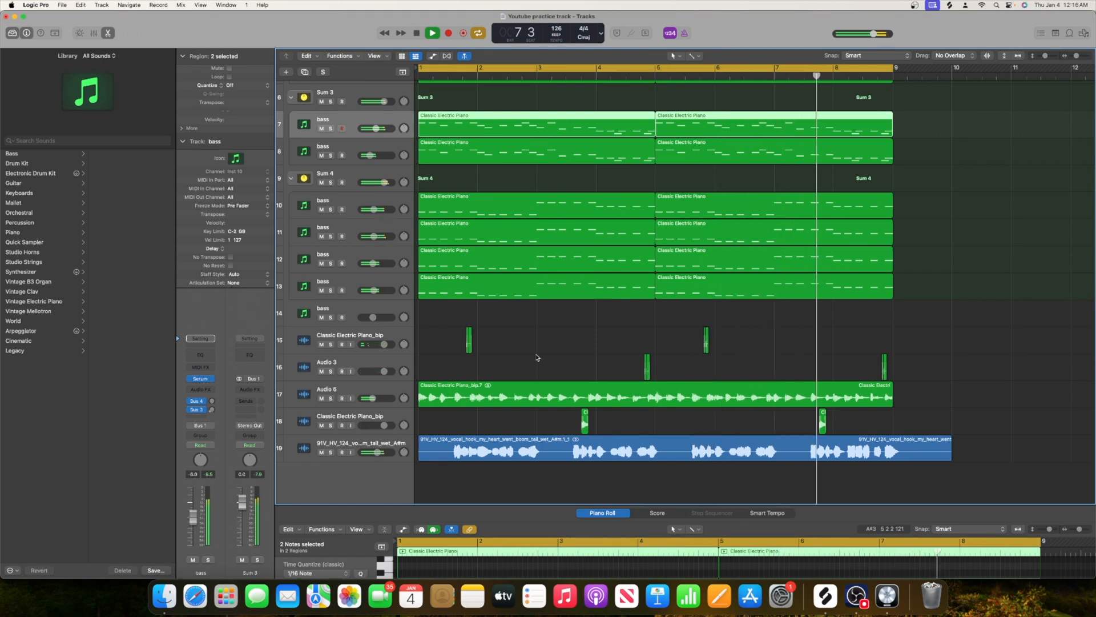
pyautogui.press('space')
pyautogui.scroll(5, 570, 361)
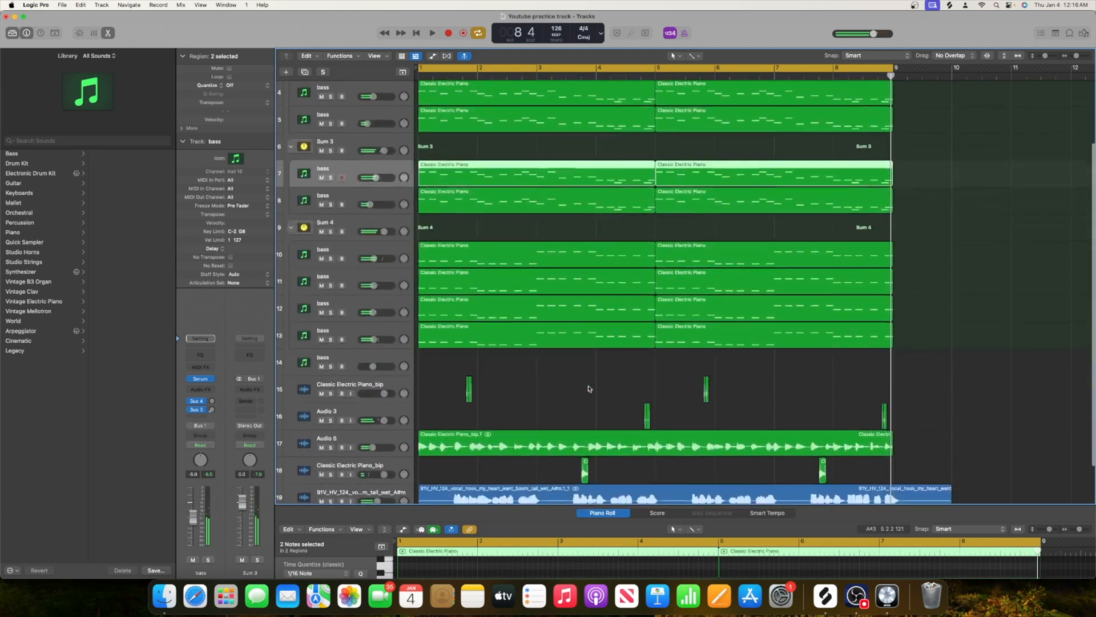
pyautogui.scroll(-5, 588, 387)
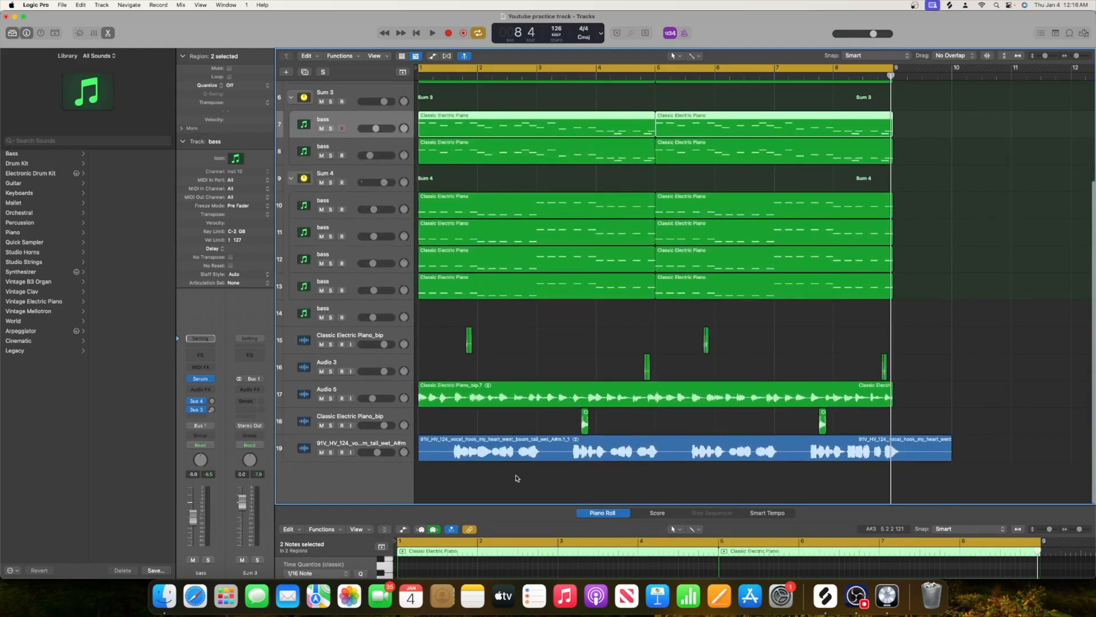
# Step: Move the vocal hook region on track 19 out of the loop so it starts at bar 9
pyautogui.click(505, 485)
pyautogui.click(506, 457)
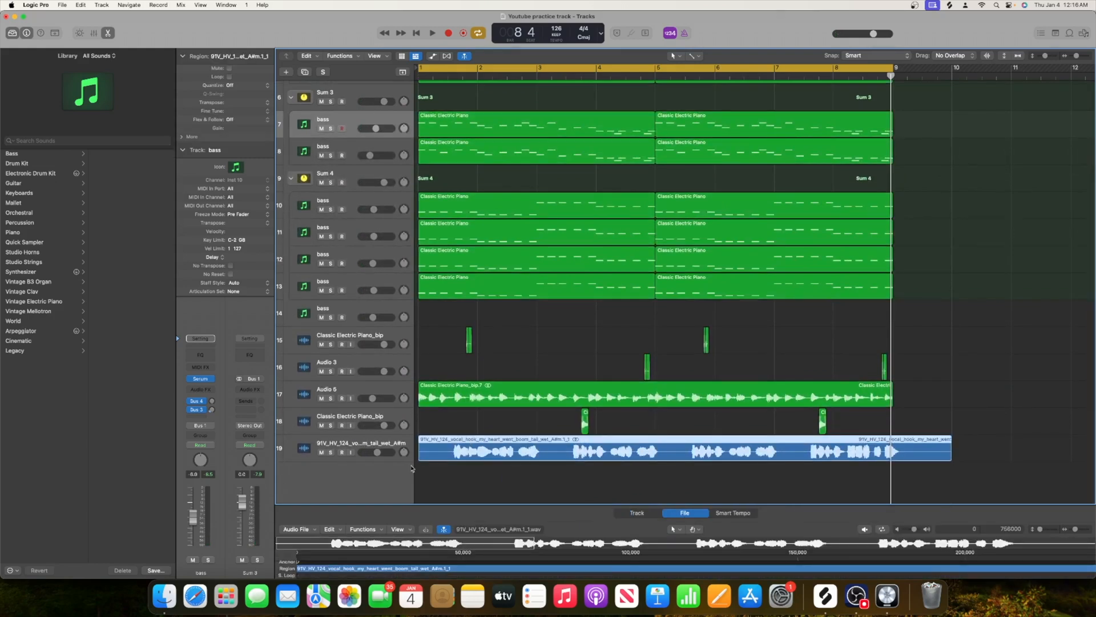
pyautogui.moveTo(438, 440); pyautogui.dragTo(908, 442)
pyautogui.scroll(5, 687, 398)
pyautogui.scroll(-5, 687, 398)
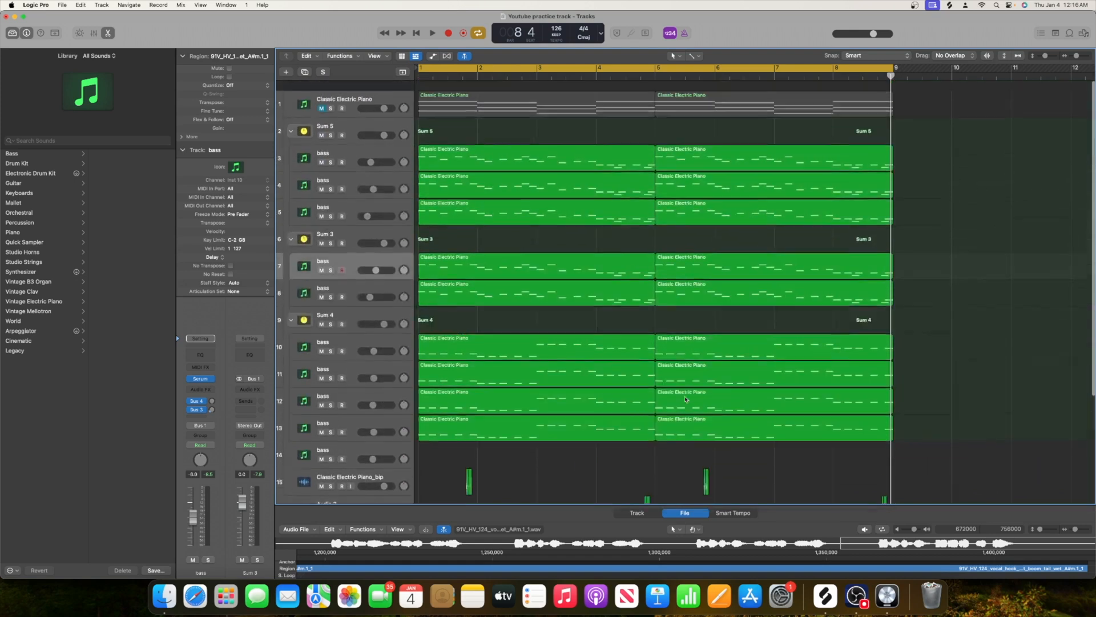
pyautogui.scroll(3, 687, 399)
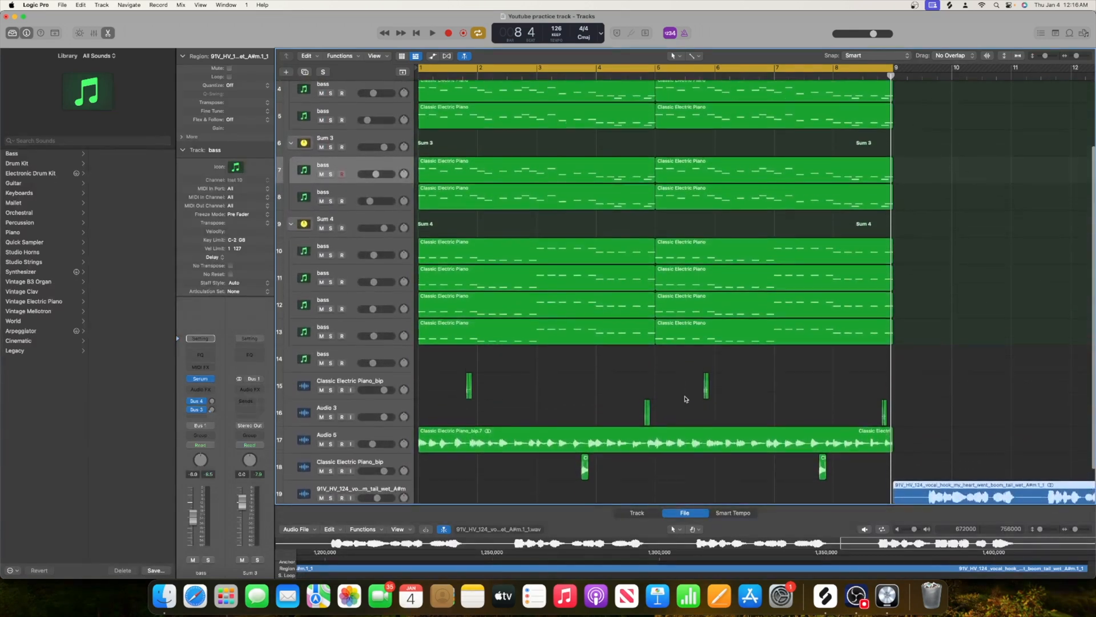
pyautogui.scroll(-3, 620, 408)
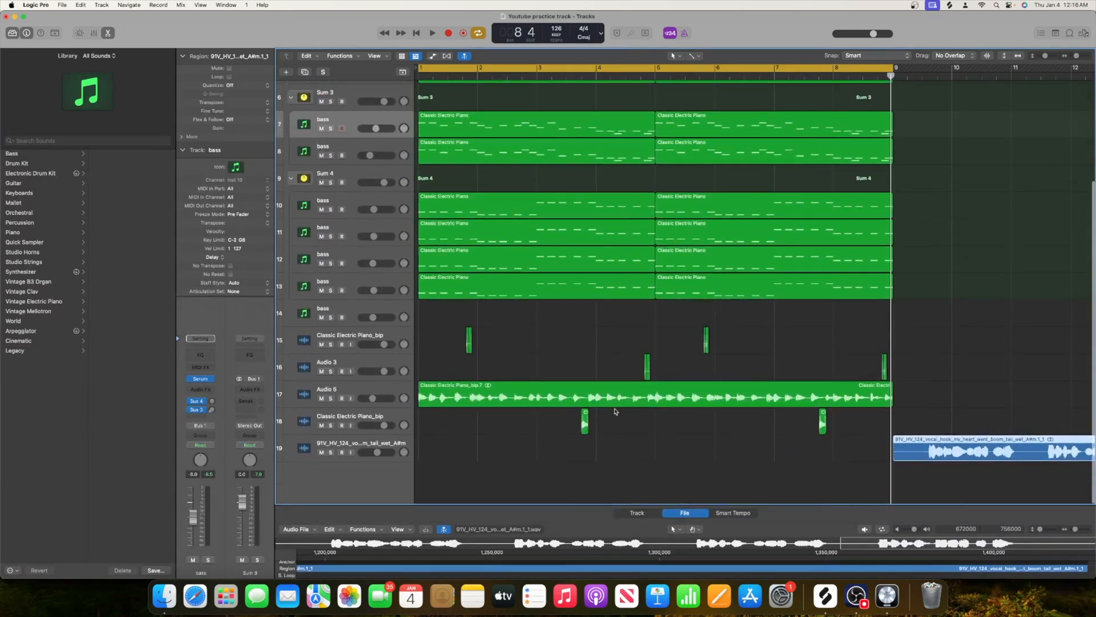
# Step: Switch to Splice and search the sample library for "kick"
pyautogui.click(830, 599)
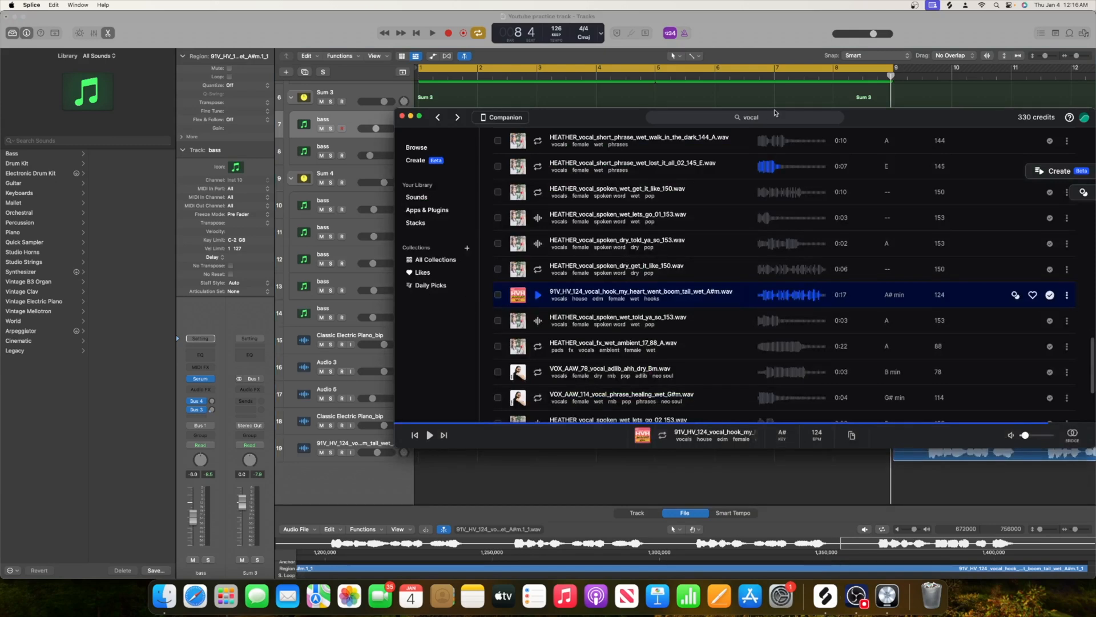
pyautogui.click(742, 113)
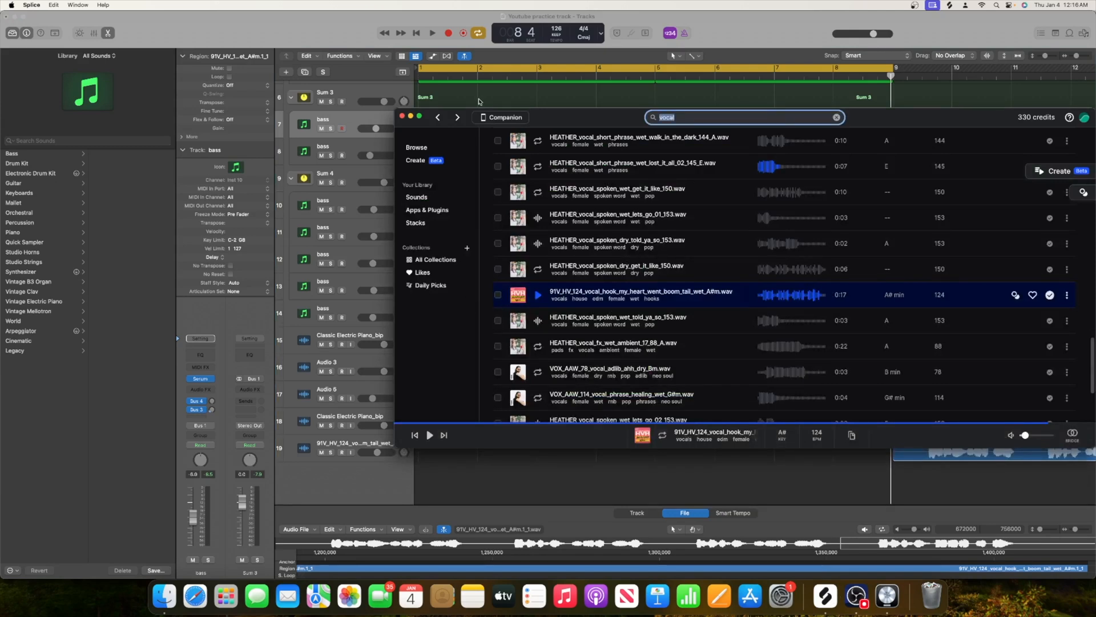
pyautogui.press('Return')
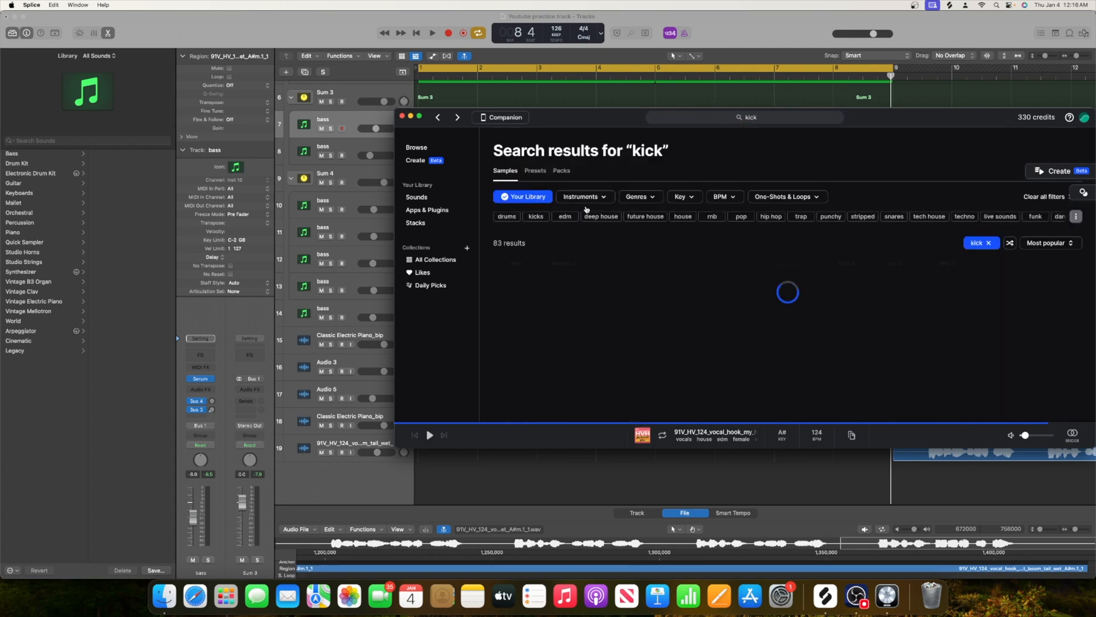
# Step: Preview the first four kick samples and place A_Kick_08.wav and 103_Kick_C.wav on new project tracks at bar 2
pyautogui.click(538, 284)
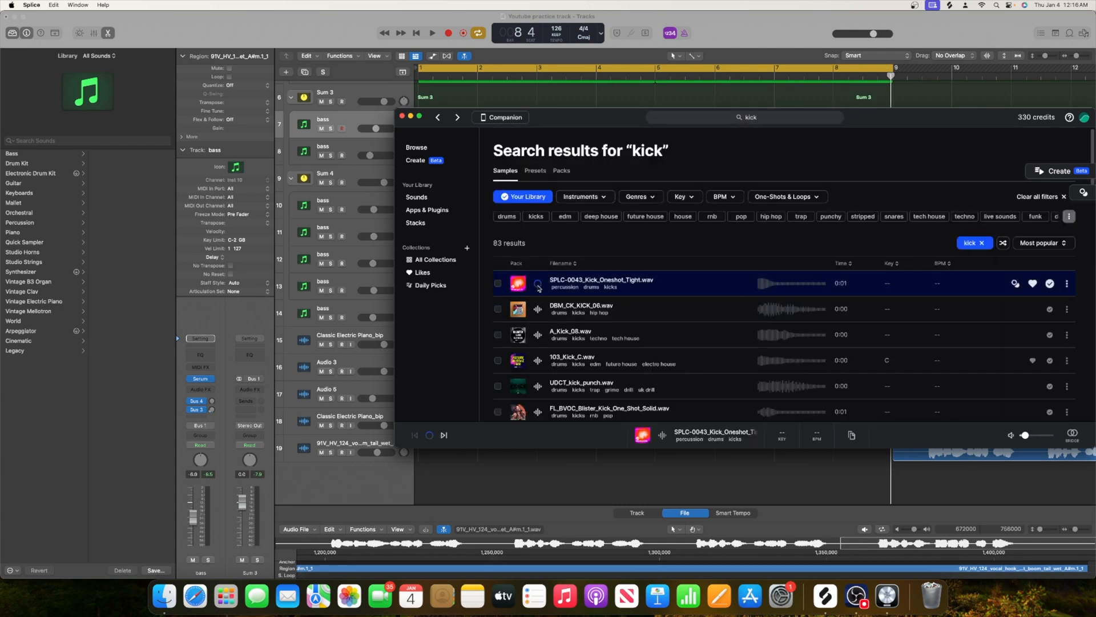
pyautogui.click(537, 309)
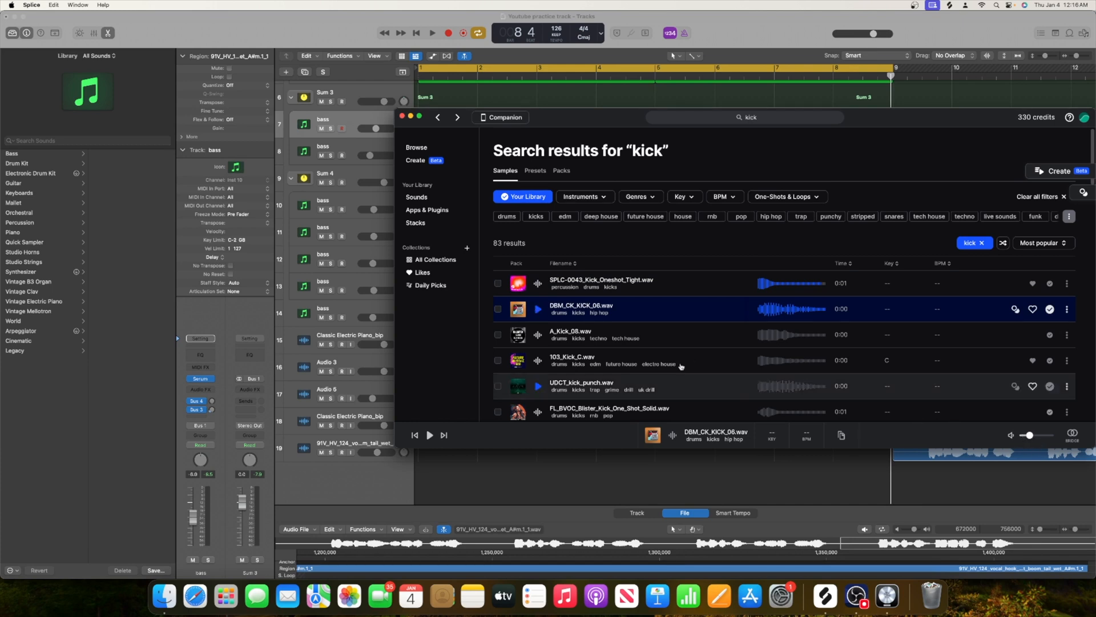
pyautogui.click(535, 335)
pyautogui.click(536, 360)
pyautogui.scroll(-2, 548, 331)
pyautogui.moveTo(568, 267); pyautogui.dragTo(484, 474)
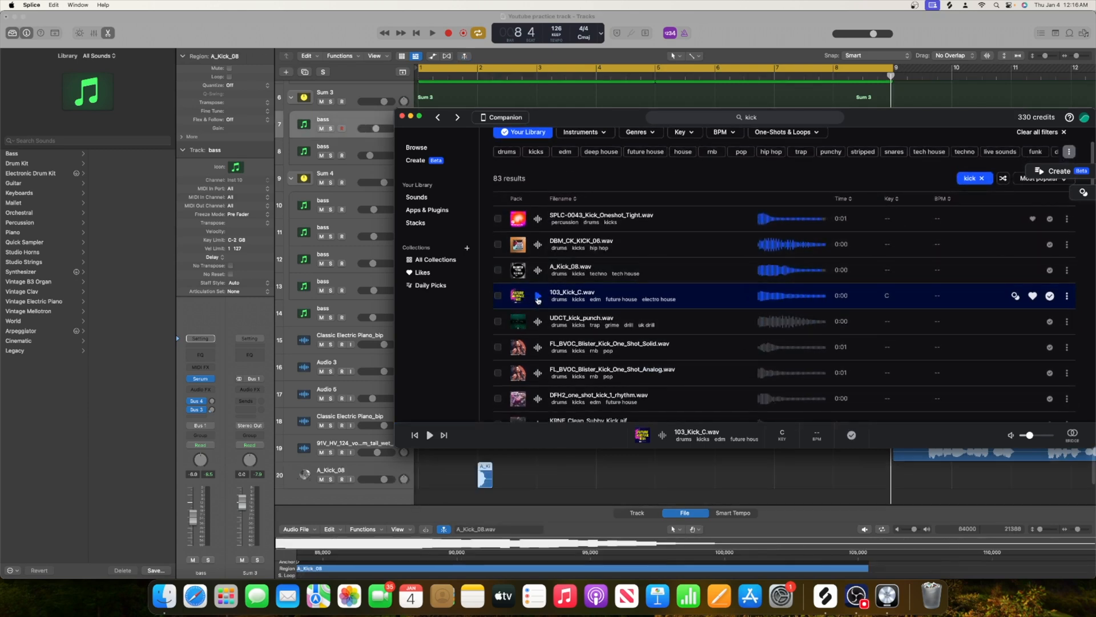
pyautogui.moveTo(557, 296); pyautogui.dragTo(485, 503)
# Step: Preview further kick samples and place KRNE_Clean_Subby_Kick.aif on another new track at bar 2
pyautogui.click(539, 319)
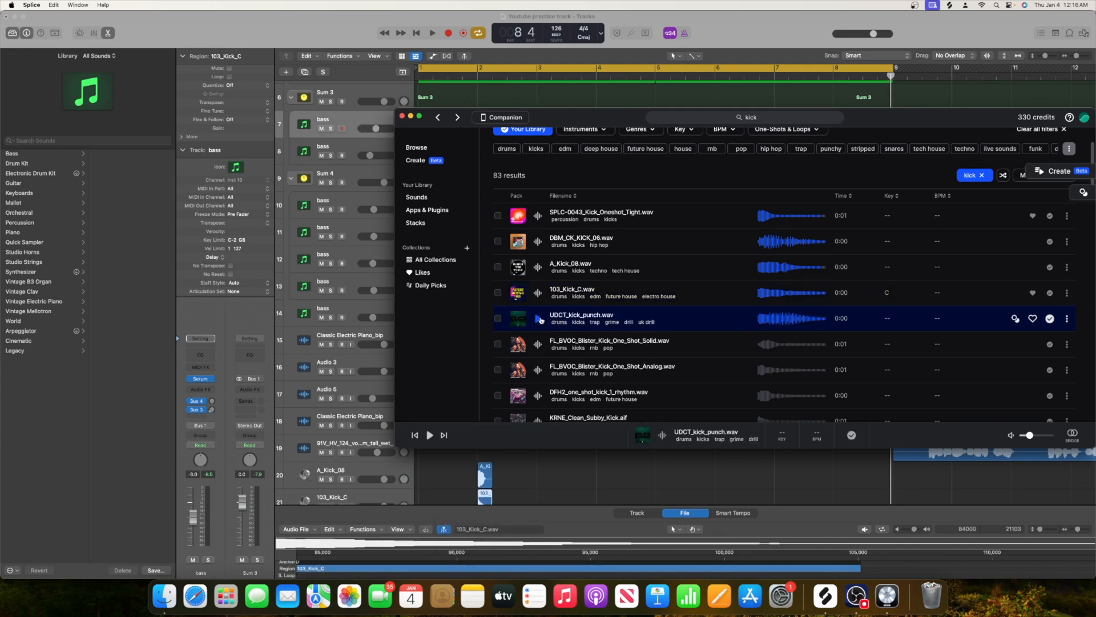
pyautogui.scroll(-2, 537, 315)
pyautogui.click(536, 311)
pyautogui.click(537, 336)
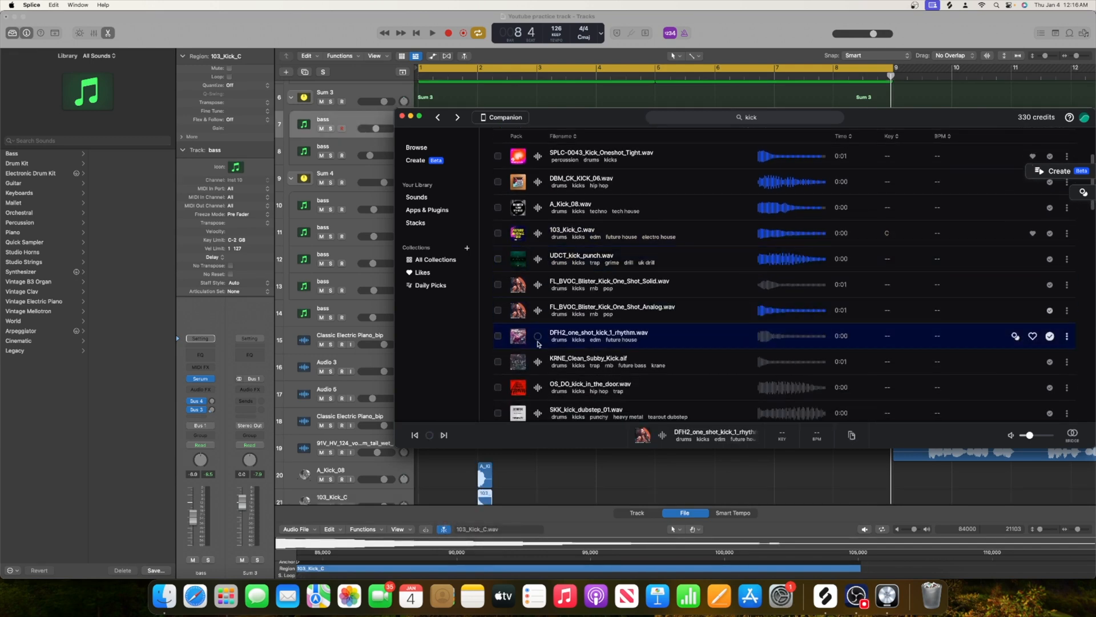
pyautogui.click(540, 364)
pyautogui.moveTo(553, 354); pyautogui.dragTo(478, 493)
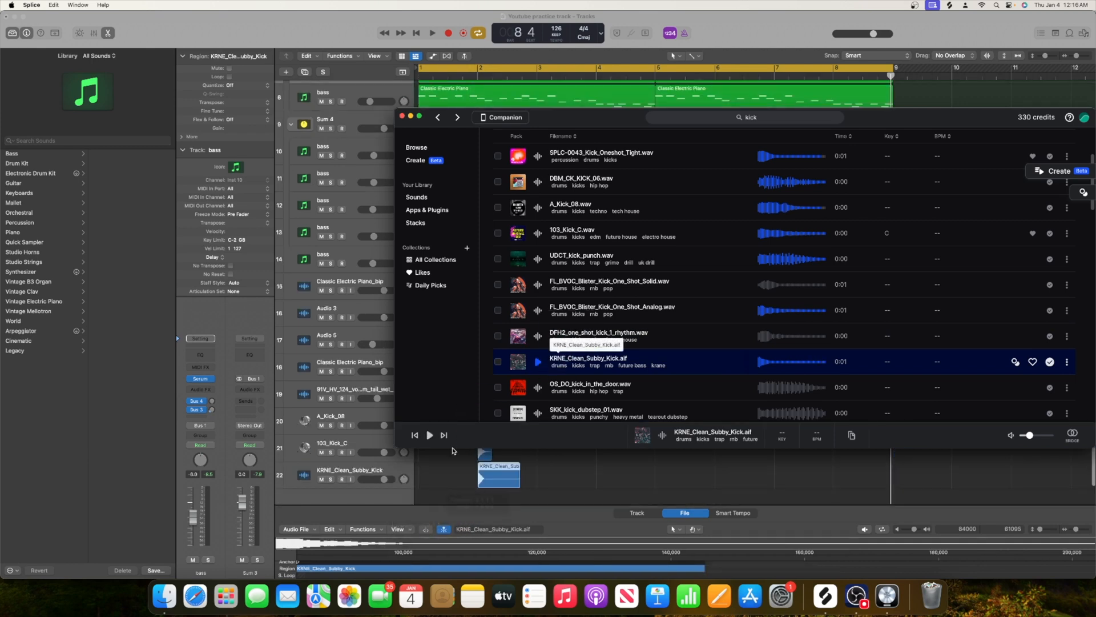
# Step: Switch back to Logic Pro, solo the A_Kick_08 track, and lower the volume of all three kick tracks
pyautogui.click(456, 456)
pyautogui.click(331, 426)
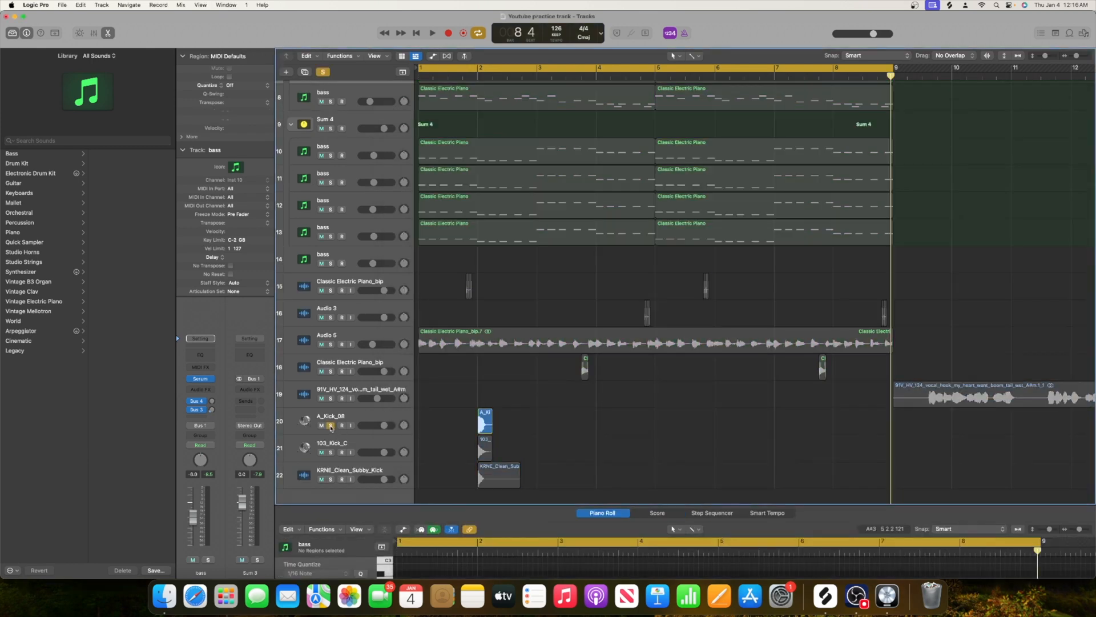
pyautogui.moveTo(379, 426); pyautogui.dragTo(360, 486)
# Step: Audition the A_Kick_08, 103_Kick_C and KRNE_Clean_Subby_Kick samples one at a time in solo
pyautogui.press('space')
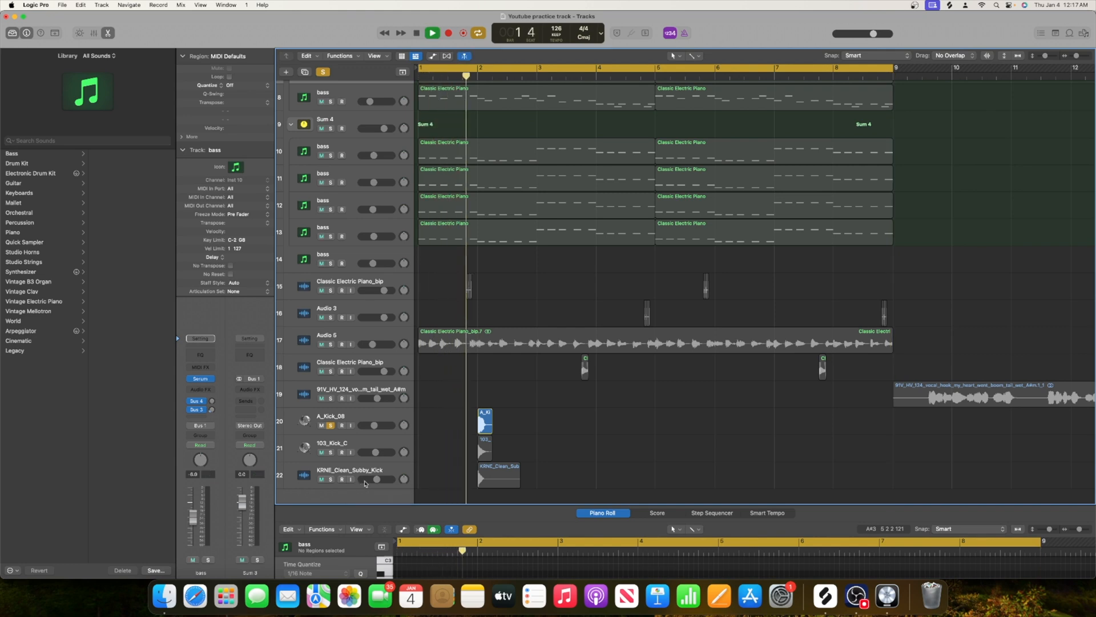
pyautogui.press('space')
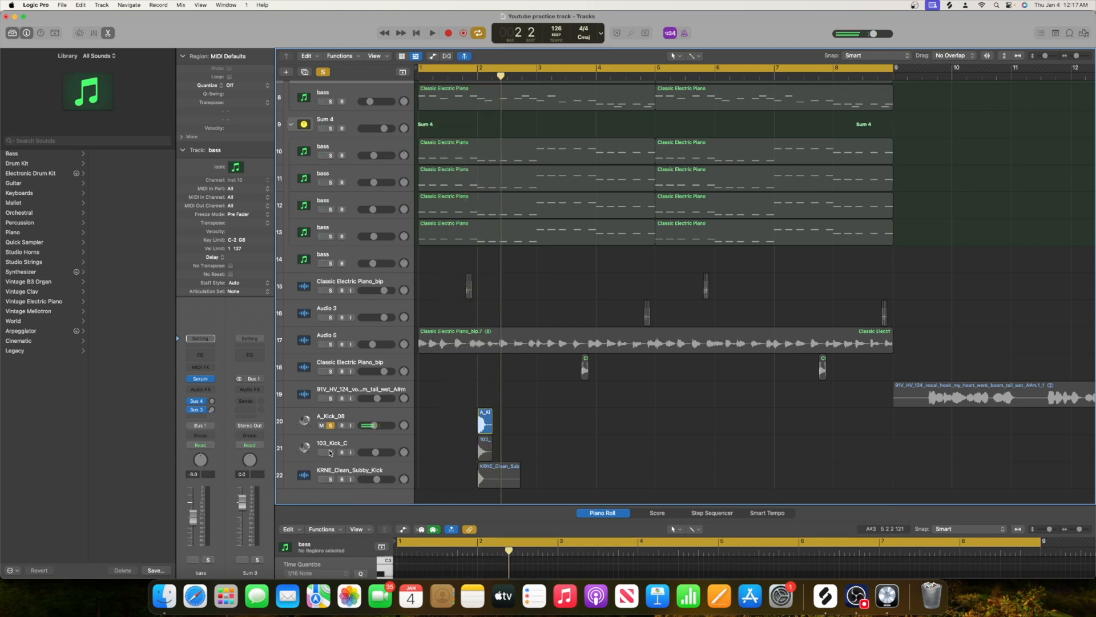
pyautogui.press('space')
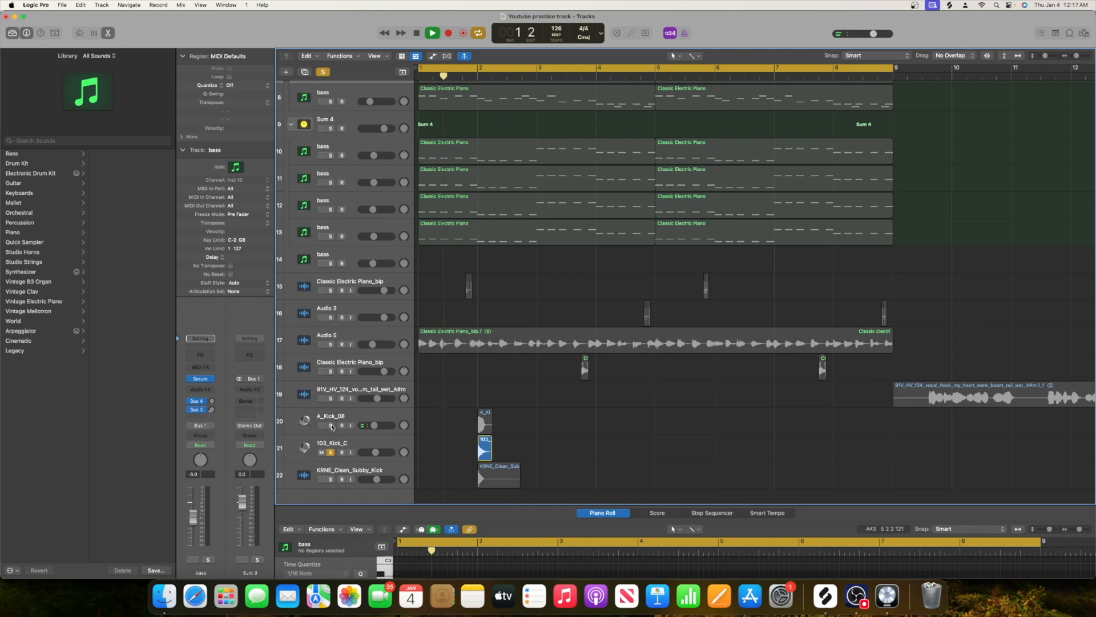
pyautogui.press('space')
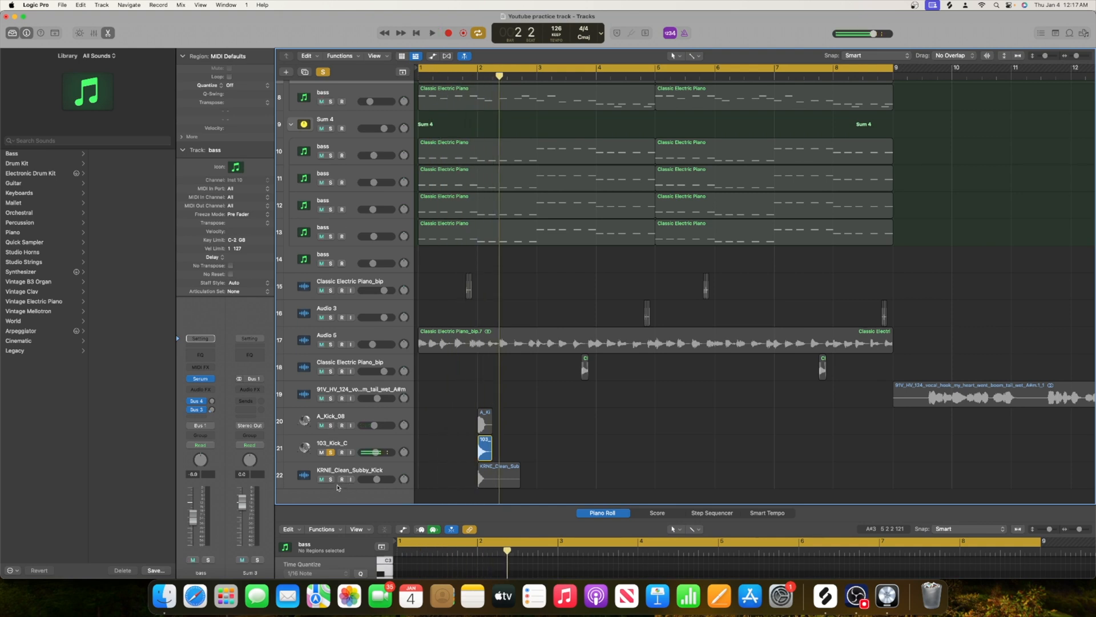
pyautogui.click(330, 479)
pyautogui.click(330, 452)
pyautogui.press('space')
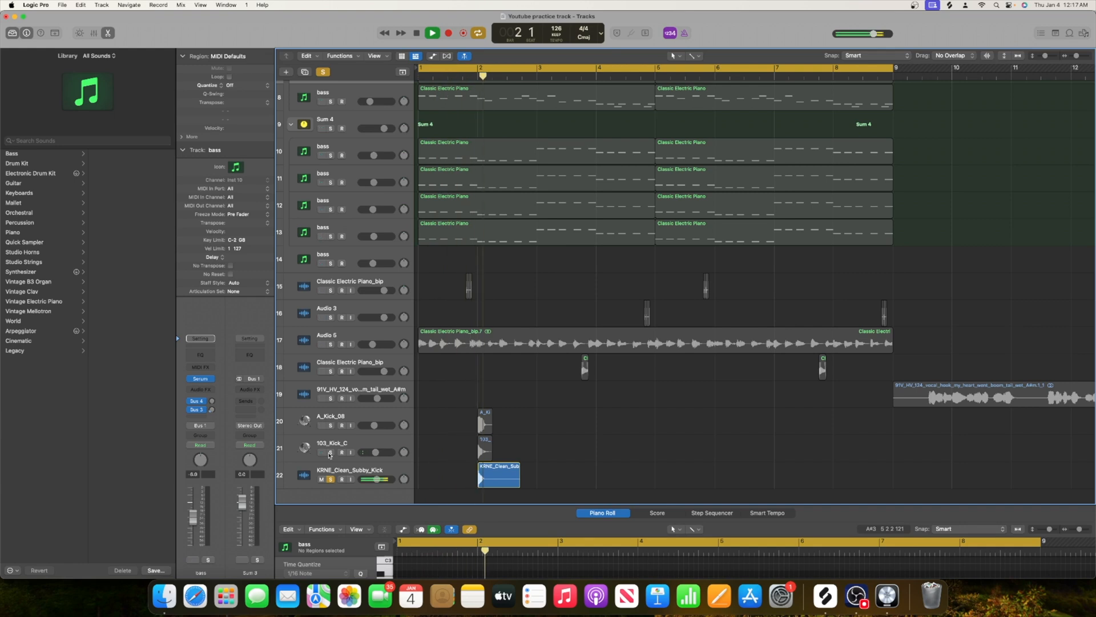
pyautogui.press('space')
# Step: Add a Channel EQ to the KRNE_Clean_Subby_Kick track, enable steep 48 dB/Oct high-cut and low-cut filters around its low end, and audition it
pyautogui.click(356, 470)
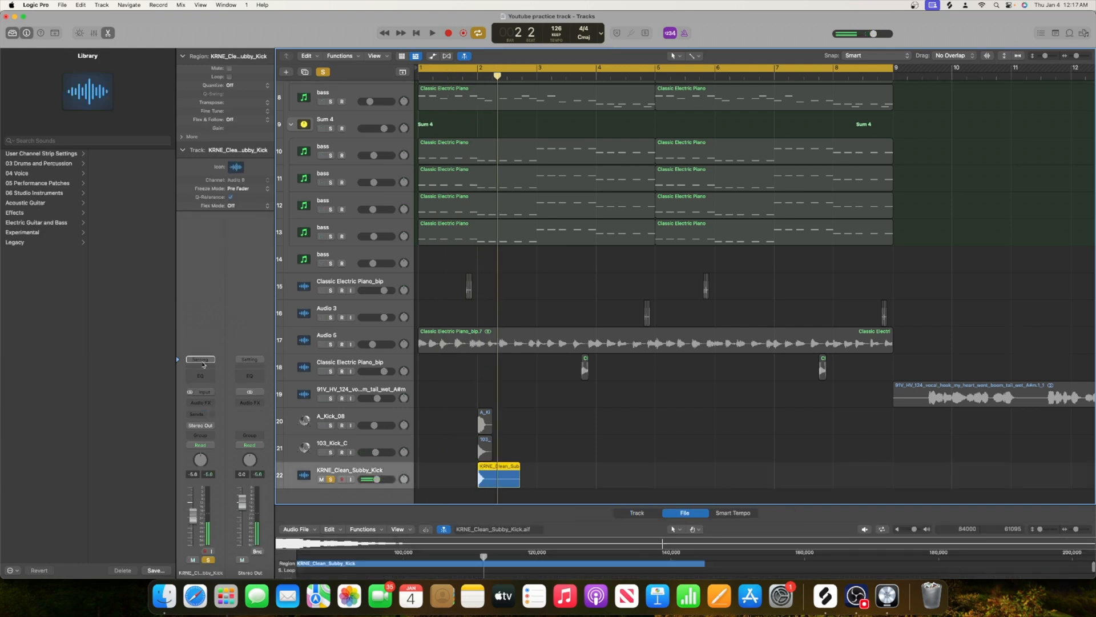
pyautogui.click(201, 376)
pyautogui.click(712, 164)
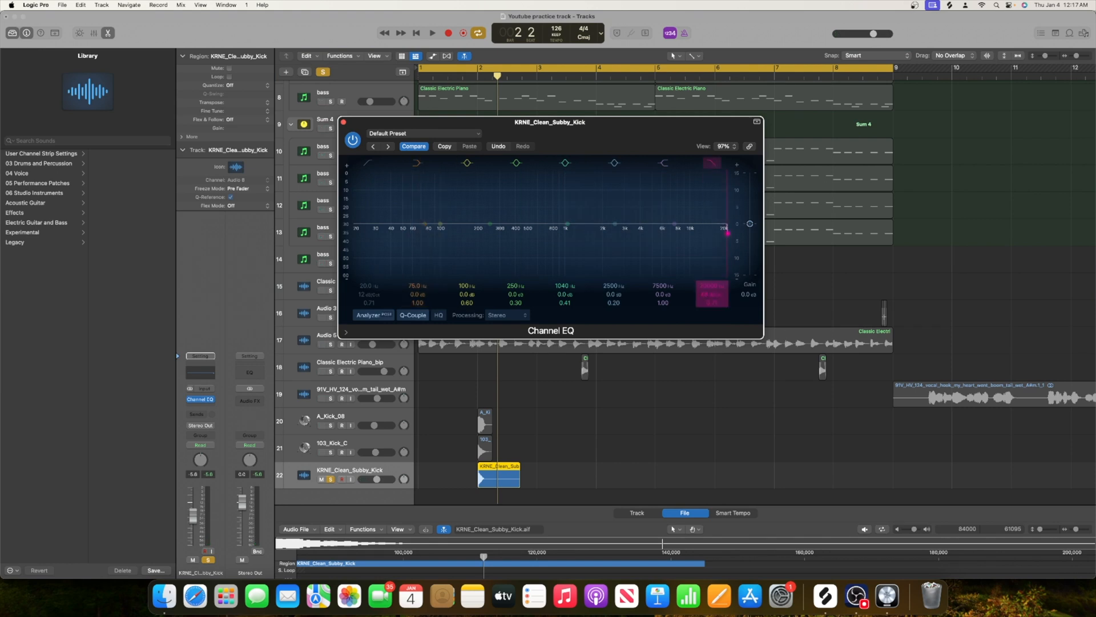
pyautogui.moveTo(727, 233); pyautogui.dragTo(464, 232)
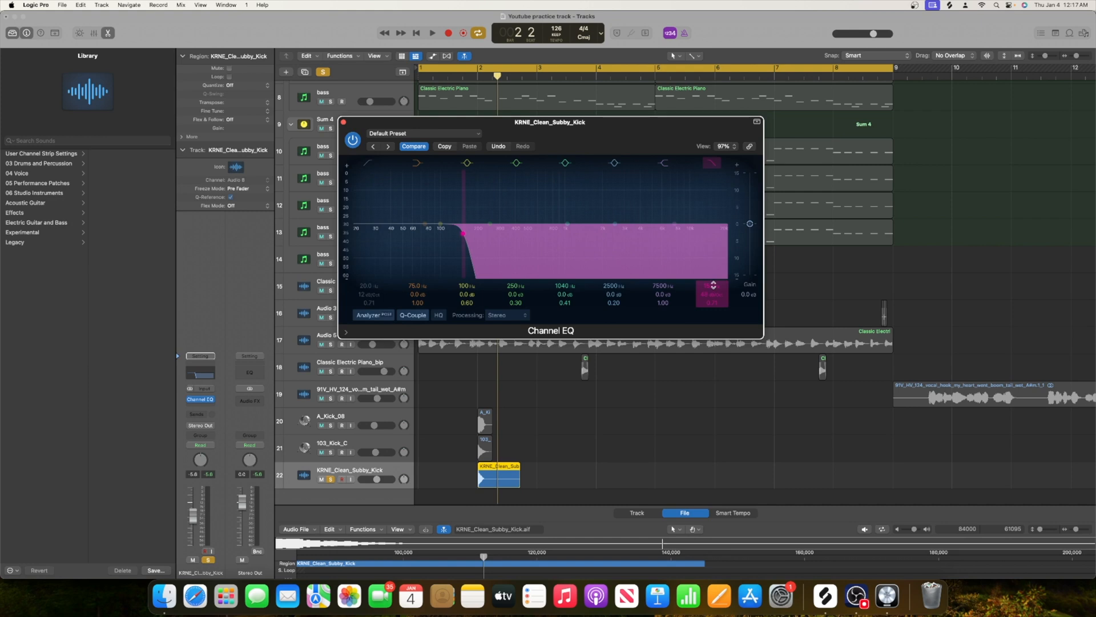
pyautogui.click(366, 163)
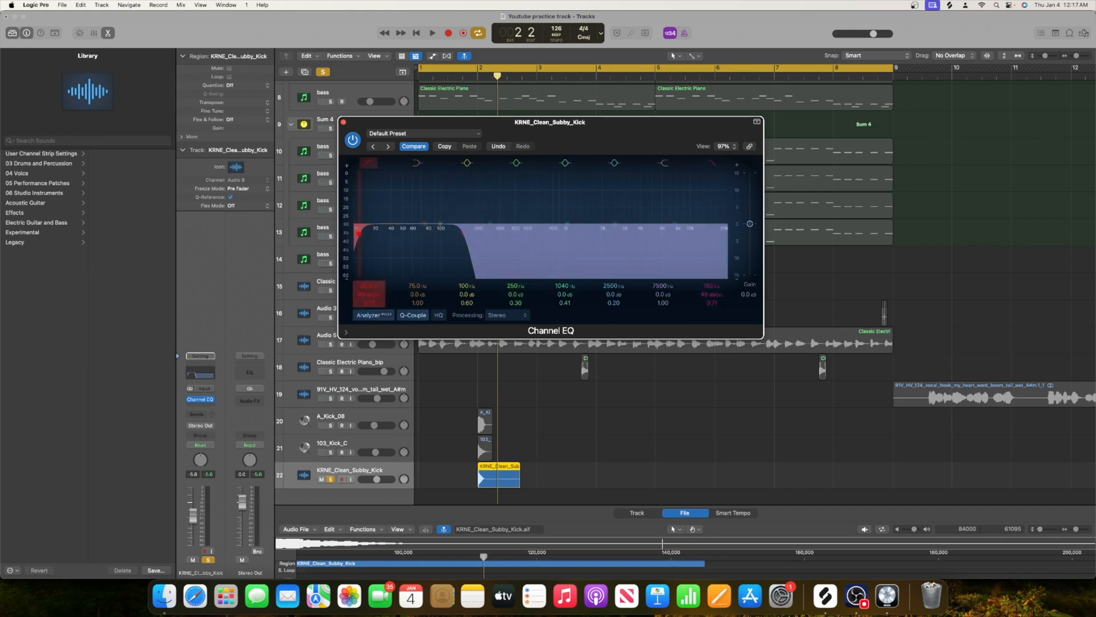
pyautogui.press('space')
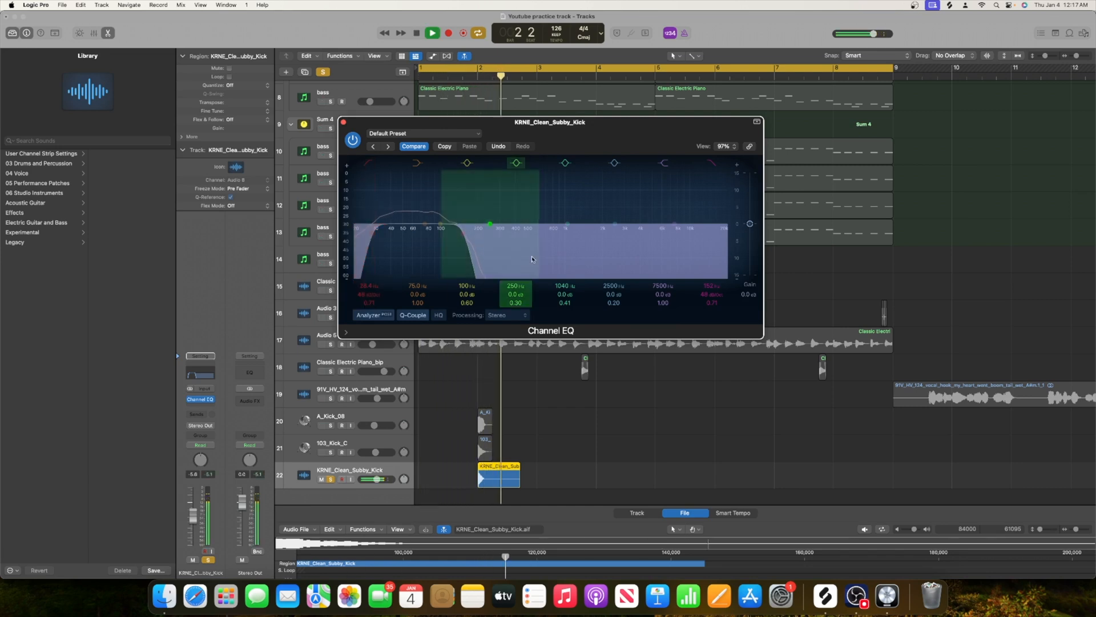
pyautogui.press('space')
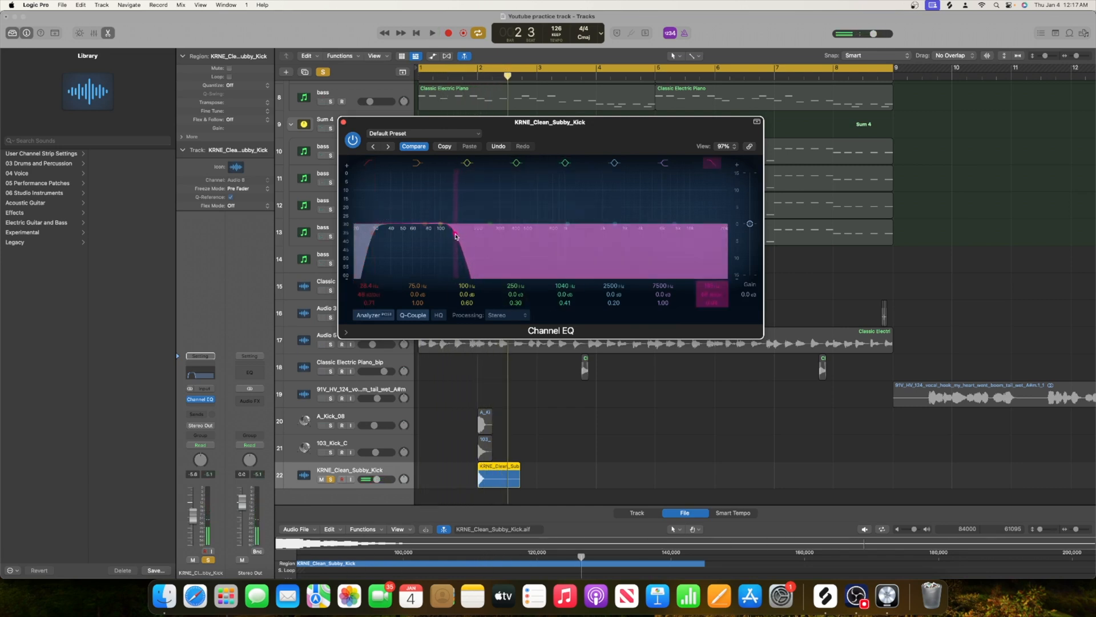
# Step: Boost the subby kick by 4.1 dB at 57.5 Hz with a Q of 1.50, and set its track volume to -8.4 dB
pyautogui.moveTo(441, 224); pyautogui.dragTo(413, 209)
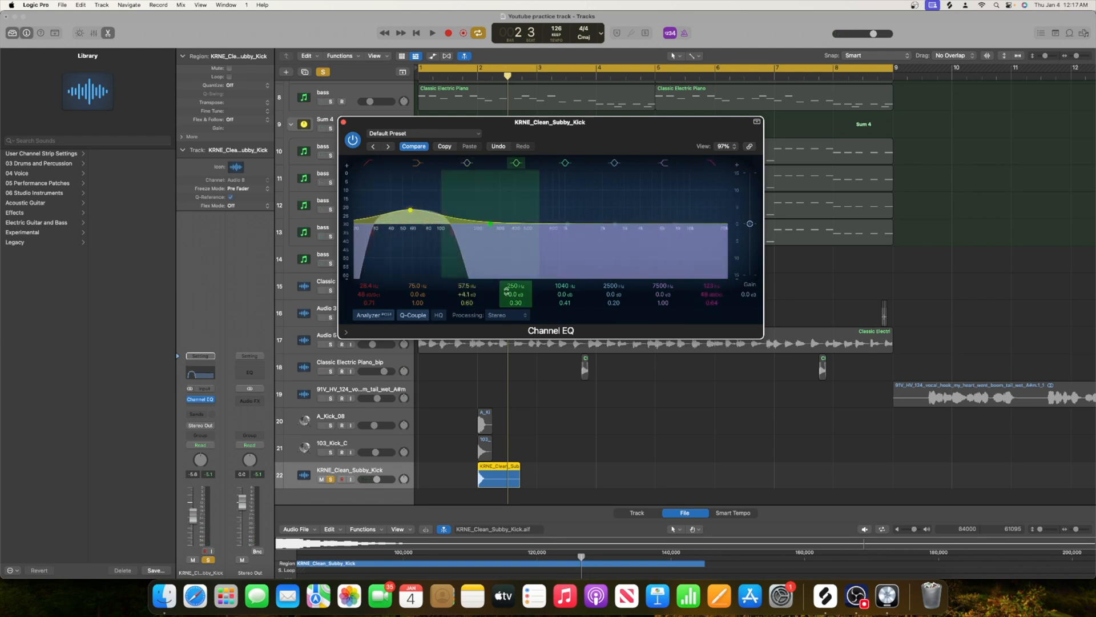
pyautogui.moveTo(469, 303); pyautogui.dragTo(470, 287)
pyautogui.press('space')
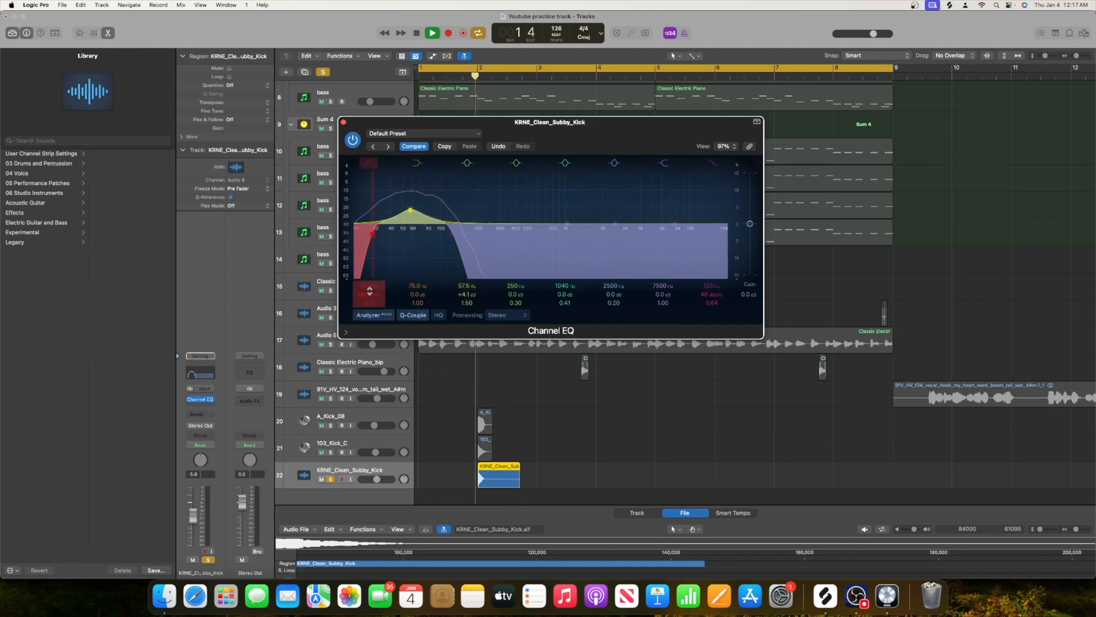
pyautogui.press('space')
pyautogui.click(343, 121)
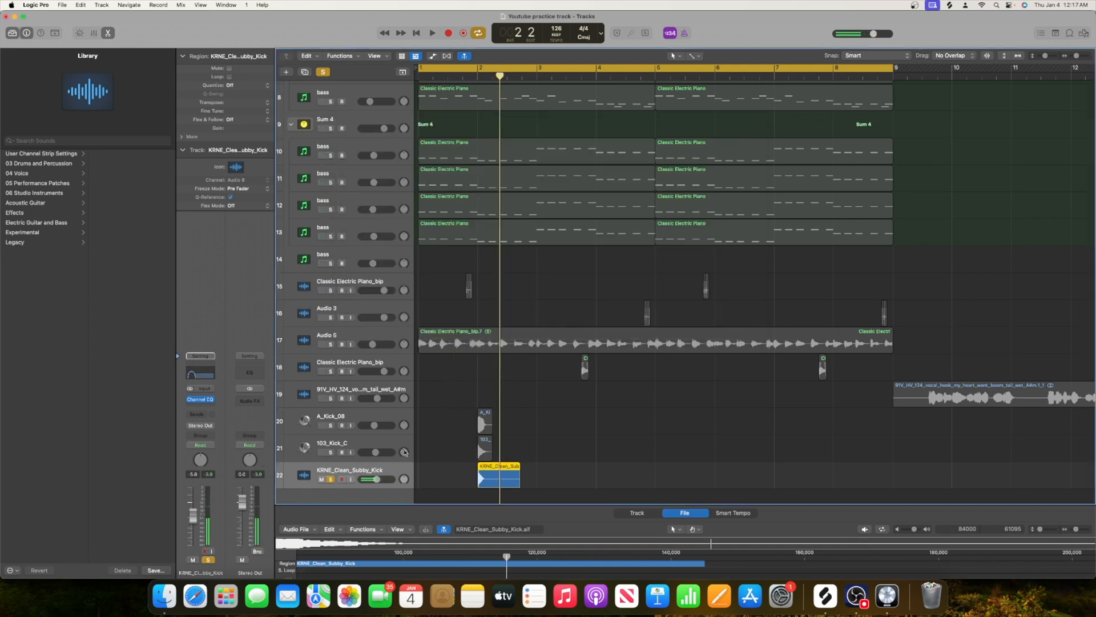
pyautogui.moveTo(377, 480); pyautogui.dragTo(374, 479)
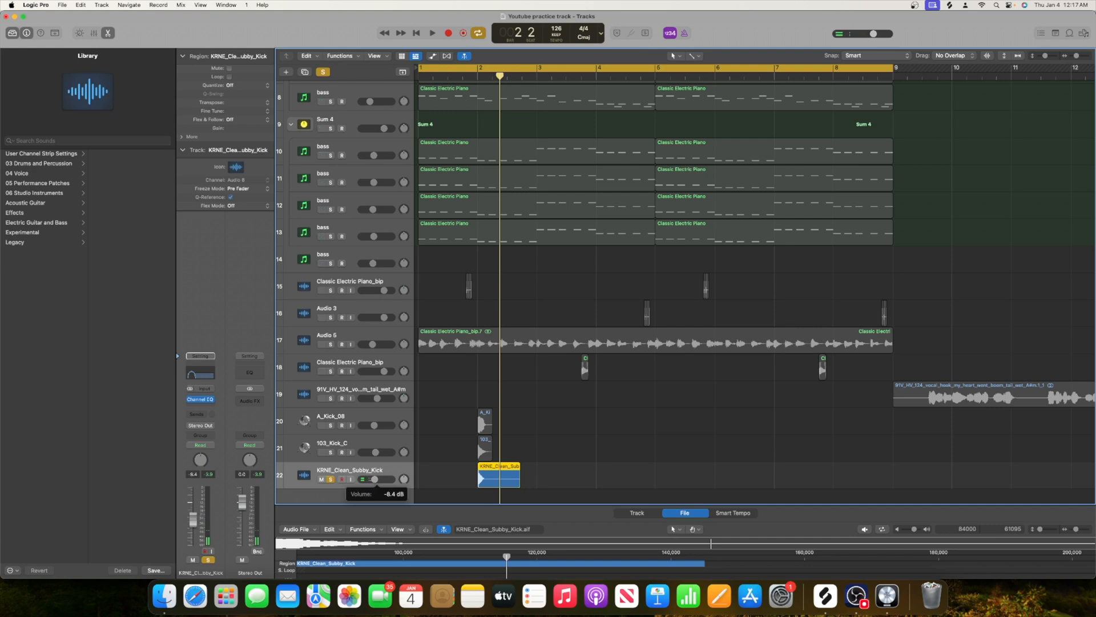
# Step: Unsolo the KRNE_Clean_Subby_Kick track, solo the A_Kick_08 and 103_Kick_C tracks, and audition those two layers together from the start
pyautogui.scroll(-1, 430, 458)
pyautogui.click(331, 426)
pyautogui.click(330, 452)
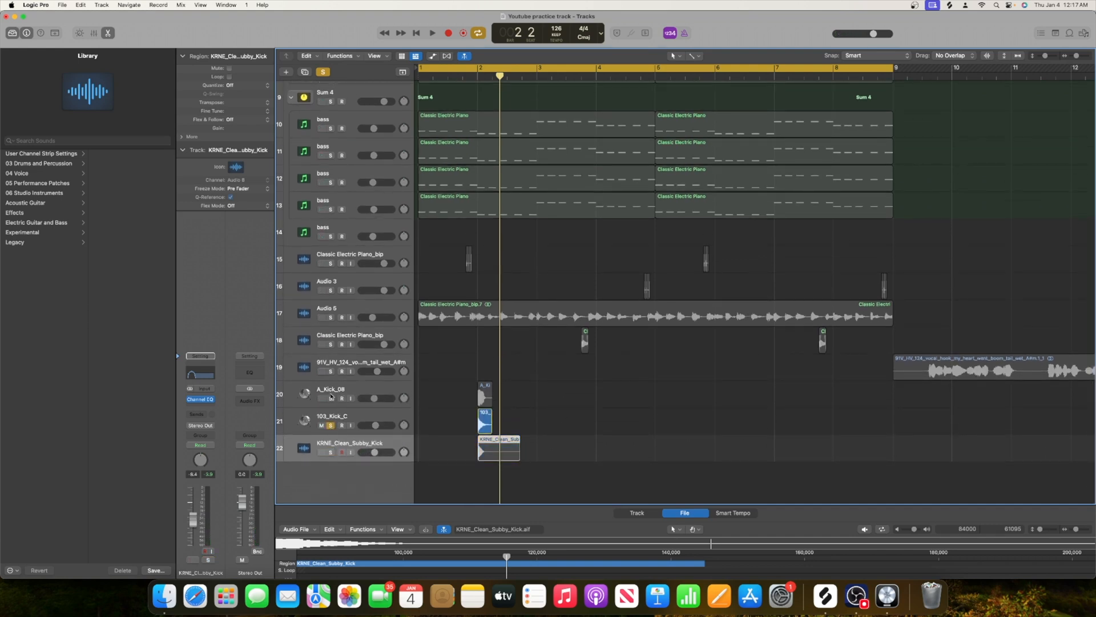
pyautogui.press('Return')
pyautogui.press('space')
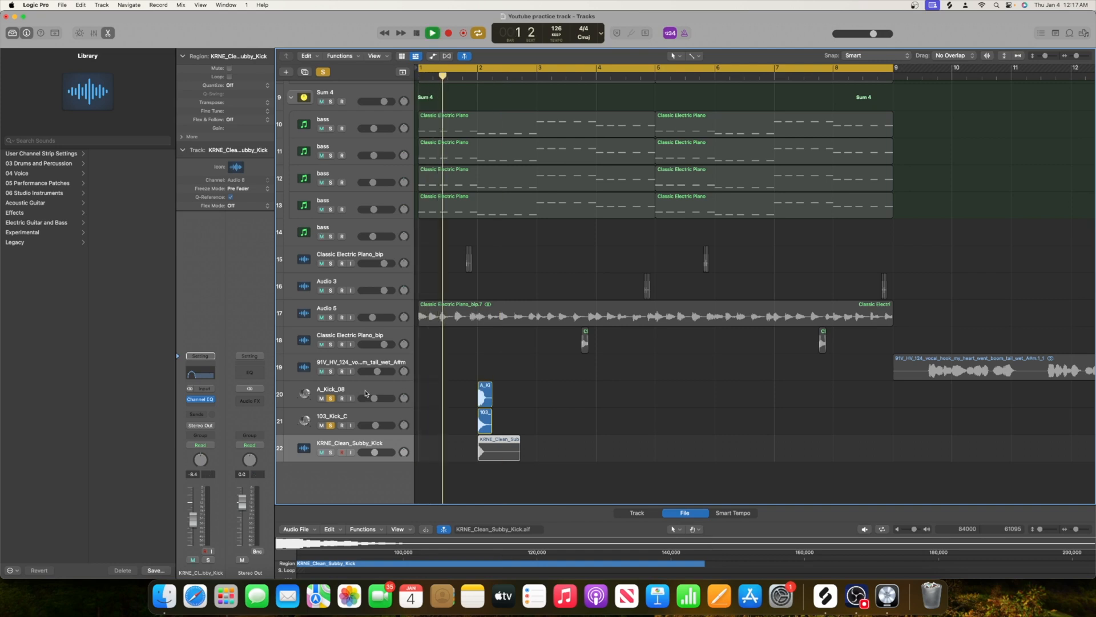
pyautogui.press('space')
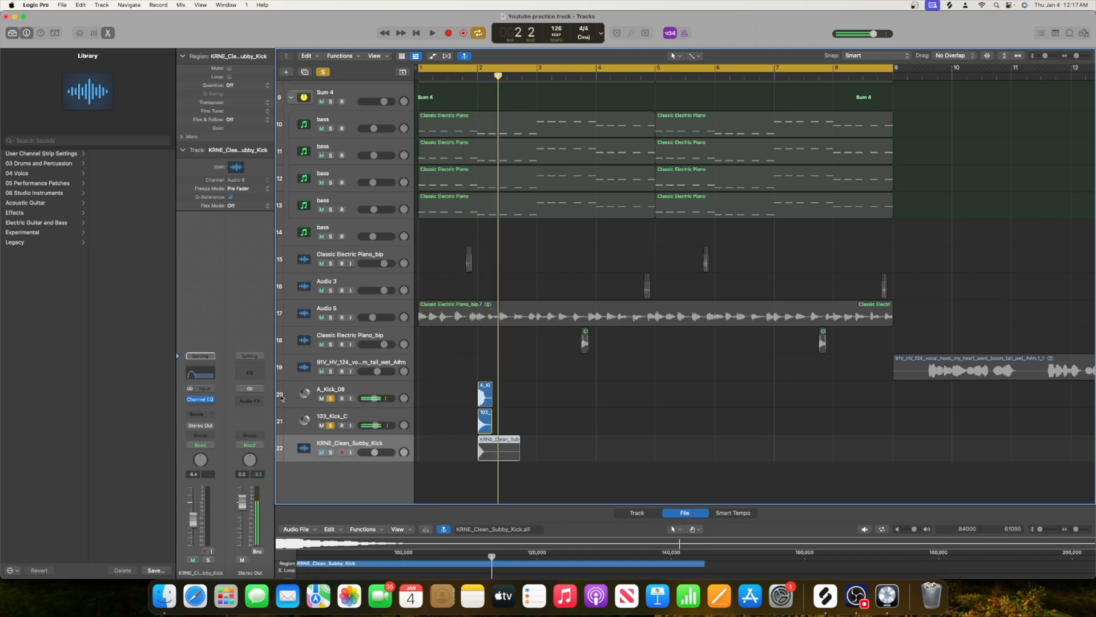
# Step: Insert the Gain utility plug-in on the A_Kick_08 track and audition the two soloed kicks with it to check their phase
pyautogui.click(359, 390)
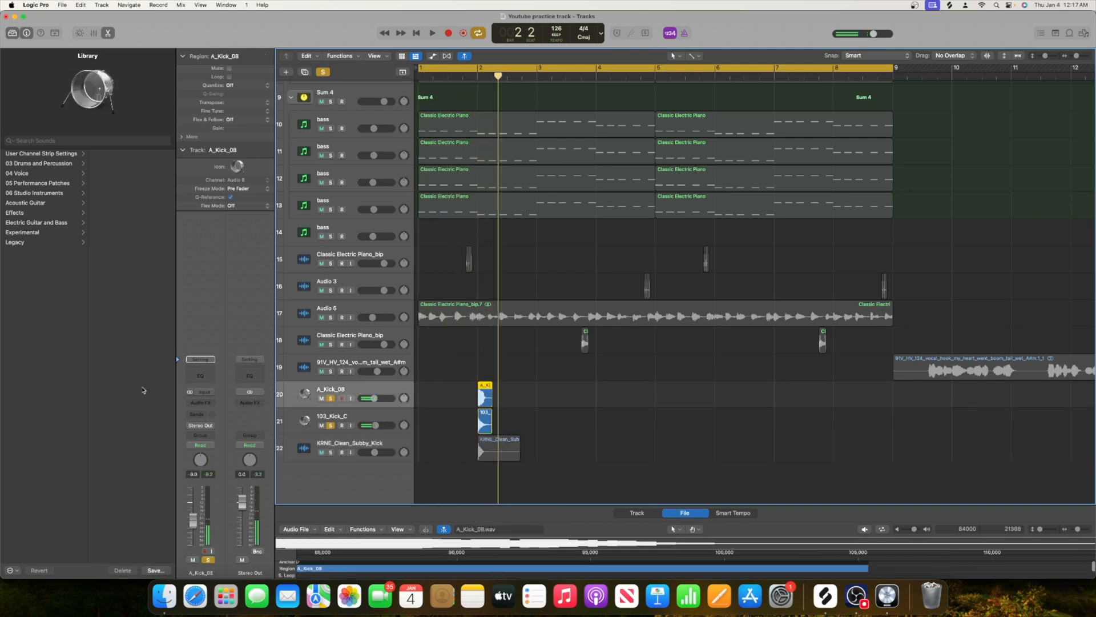
pyautogui.click(204, 404)
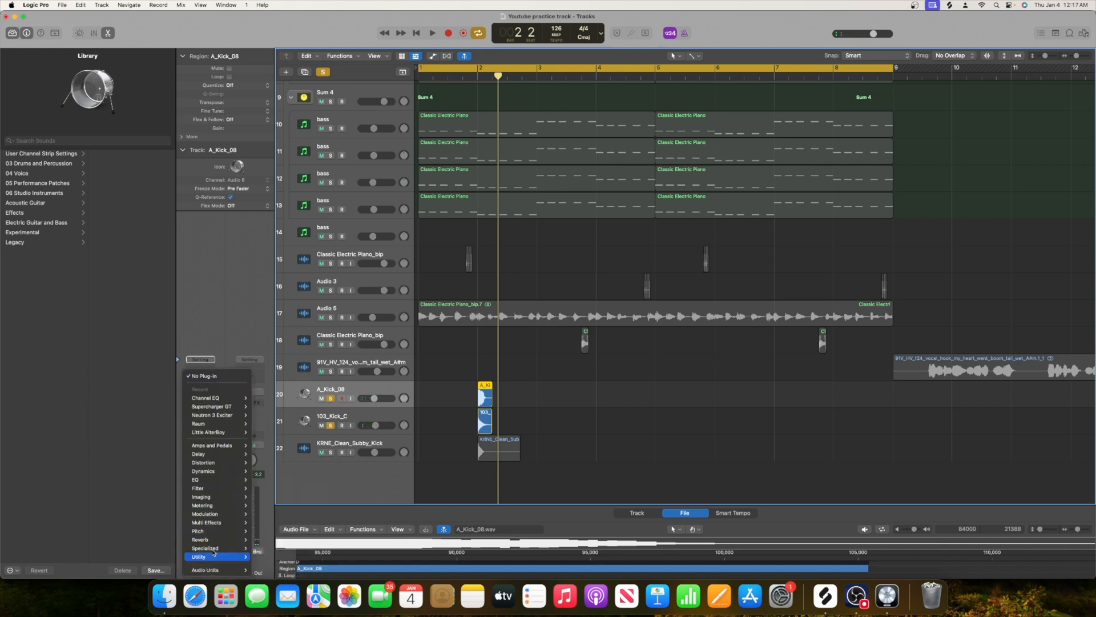
pyautogui.moveTo(211, 570)
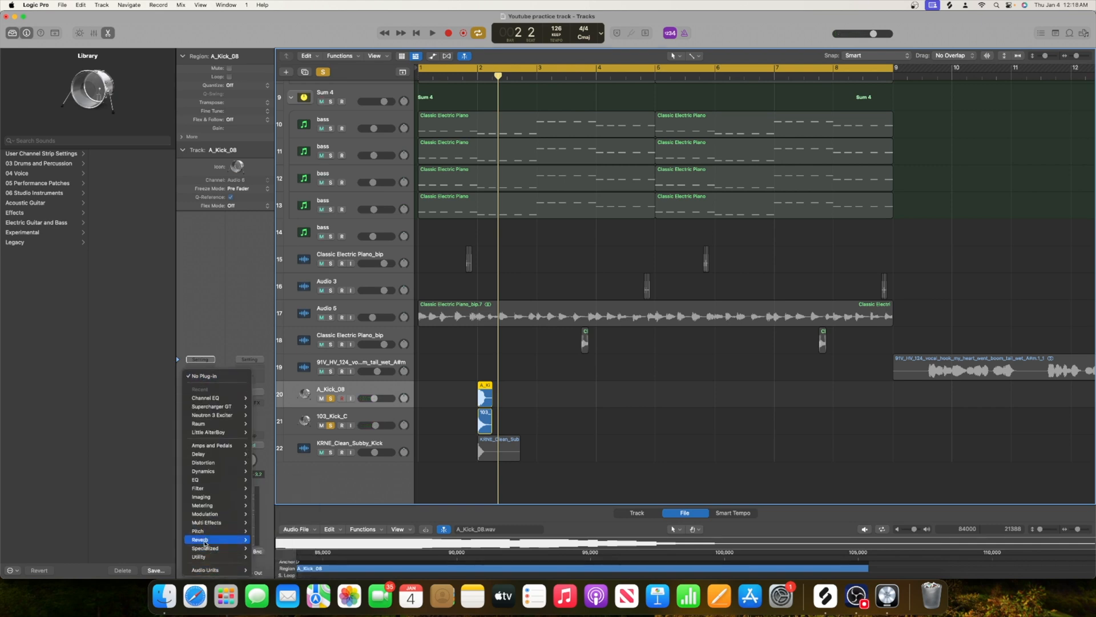
pyautogui.moveTo(207, 549)
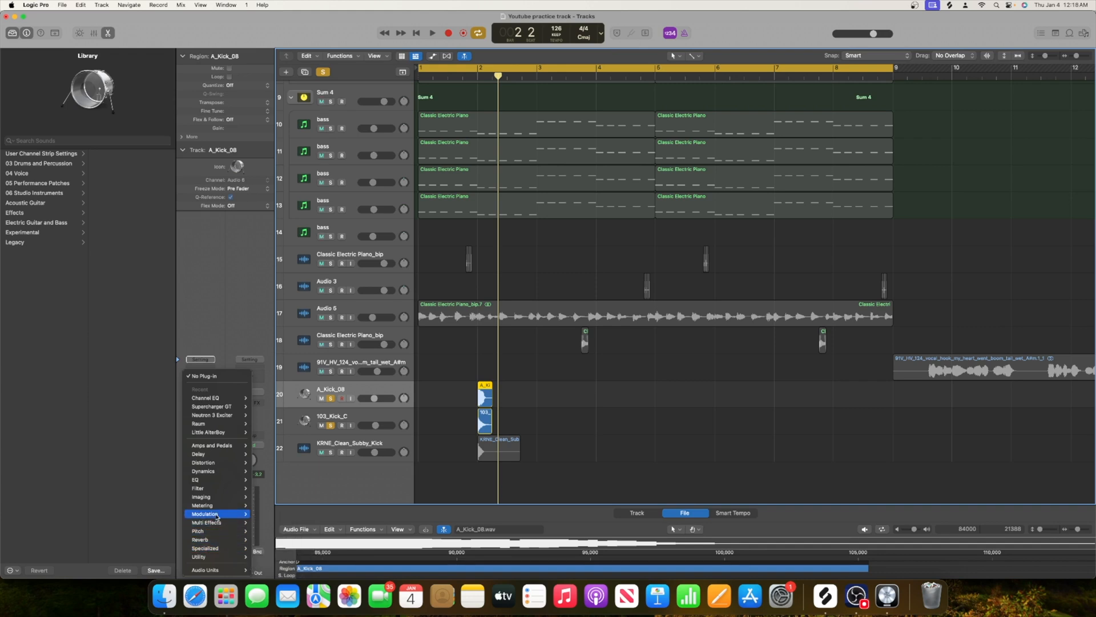
pyautogui.moveTo(214, 514)
pyautogui.moveTo(245, 557)
pyautogui.click(323, 556)
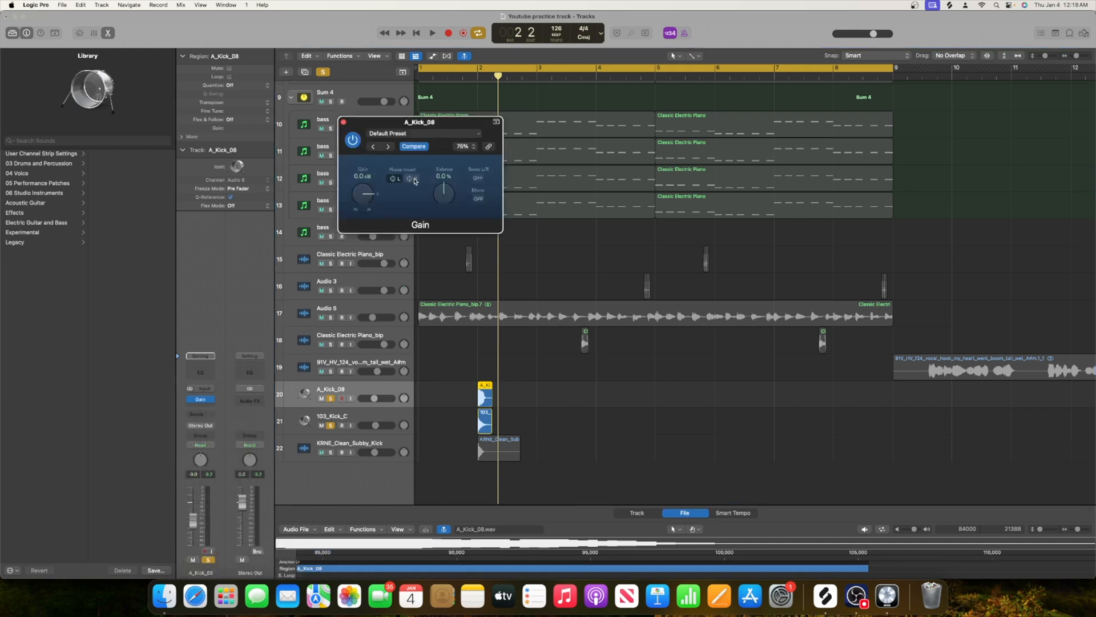
pyautogui.press('space')
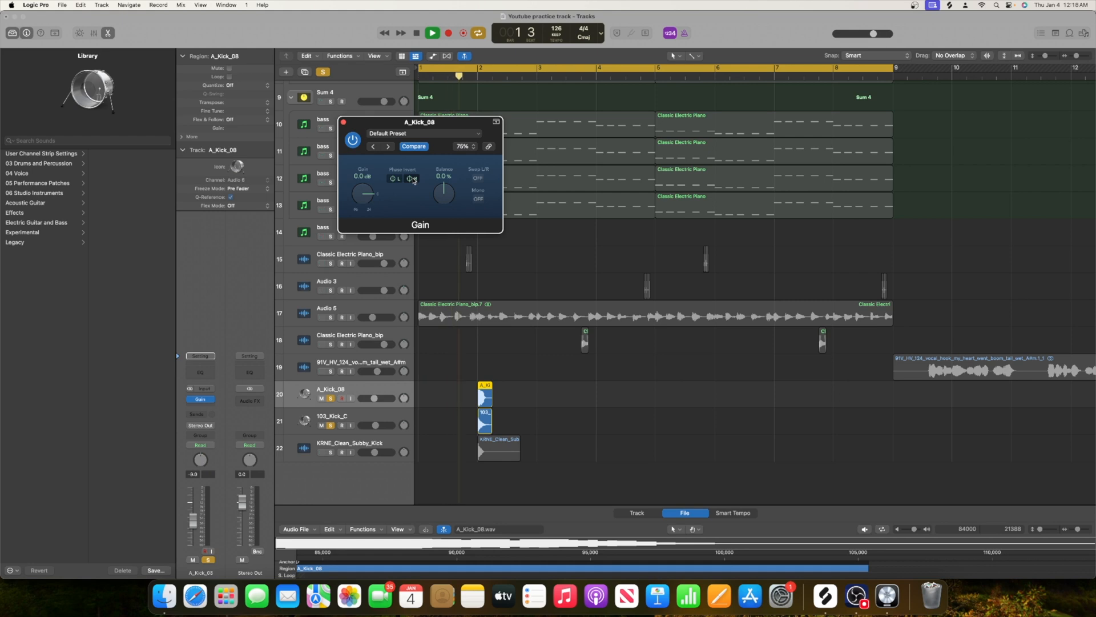
pyautogui.press('space')
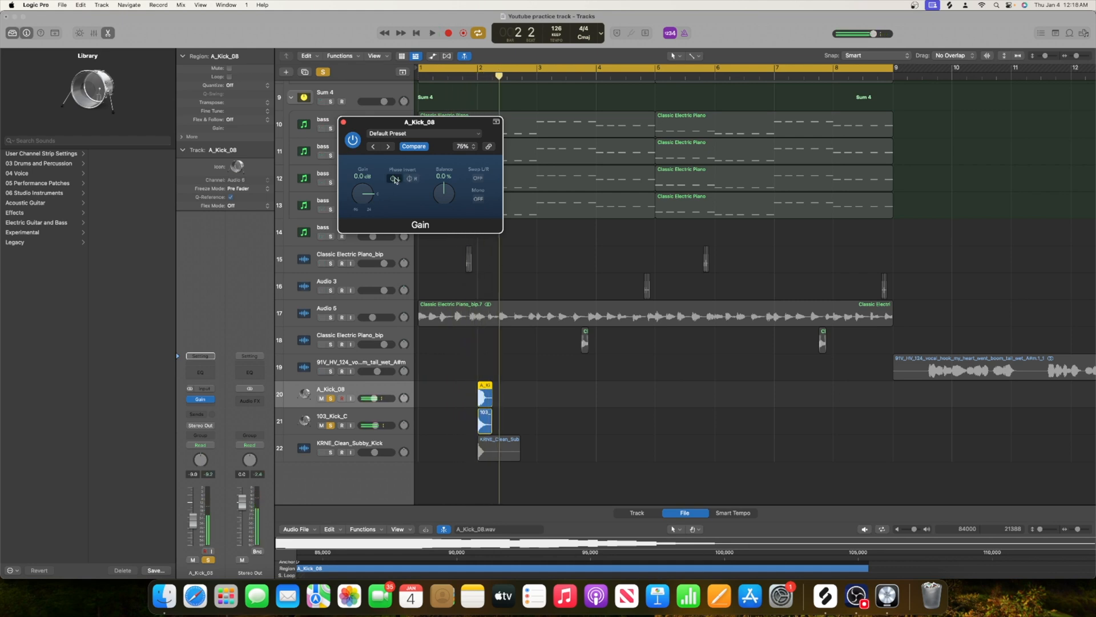
pyautogui.click(344, 122)
# Step: Move the three kick regions to bar 1, shorten the subby kick to one beat, and copy the layers to the second beat
pyautogui.moveTo(459, 402); pyautogui.dragTo(516, 456)
pyautogui.moveTo(481, 388); pyautogui.dragTo(422, 390)
pyautogui.moveTo(457, 453); pyautogui.dragTo(432, 452)
pyautogui.moveTo(453, 387)
pyautogui.mouseDown()
pyautogui.moveTo(423, 451)
pyautogui.moveTo(425, 388)
pyautogui.moveTo(443, 389)
pyautogui.mouseUp()
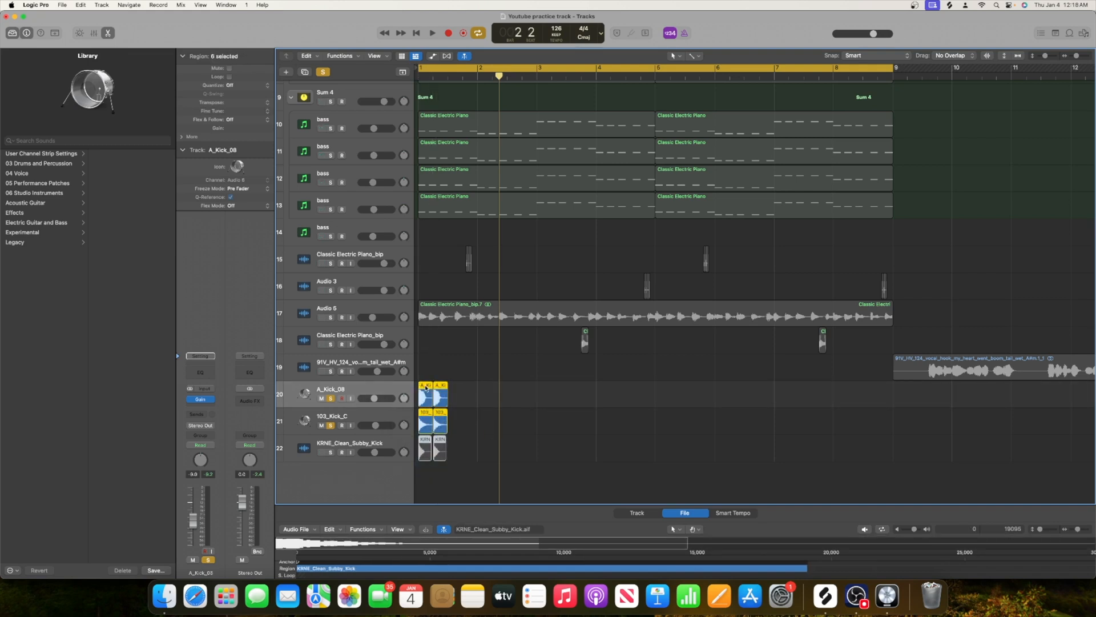
# Step: Keep duplicating the layered kick regions so a kick falls on every beat up to bar 9
pyautogui.moveTo(426, 386); pyautogui.dragTo(482, 388)
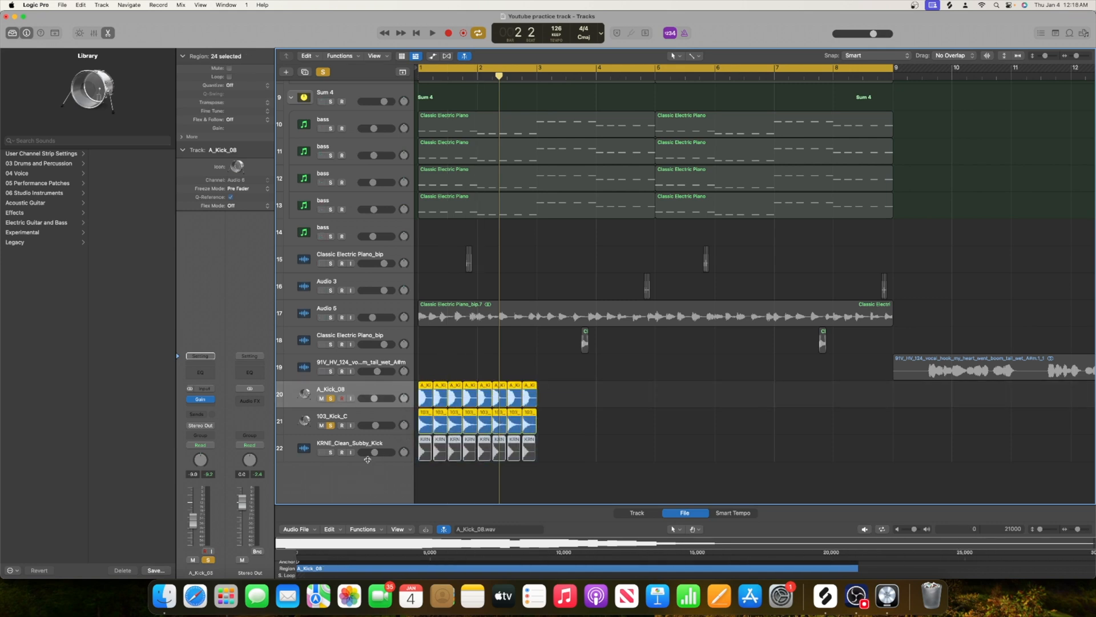
pyautogui.moveTo(425, 387); pyautogui.dragTo(544, 388)
pyautogui.moveTo(694, 481); pyautogui.dragTo(661, 394)
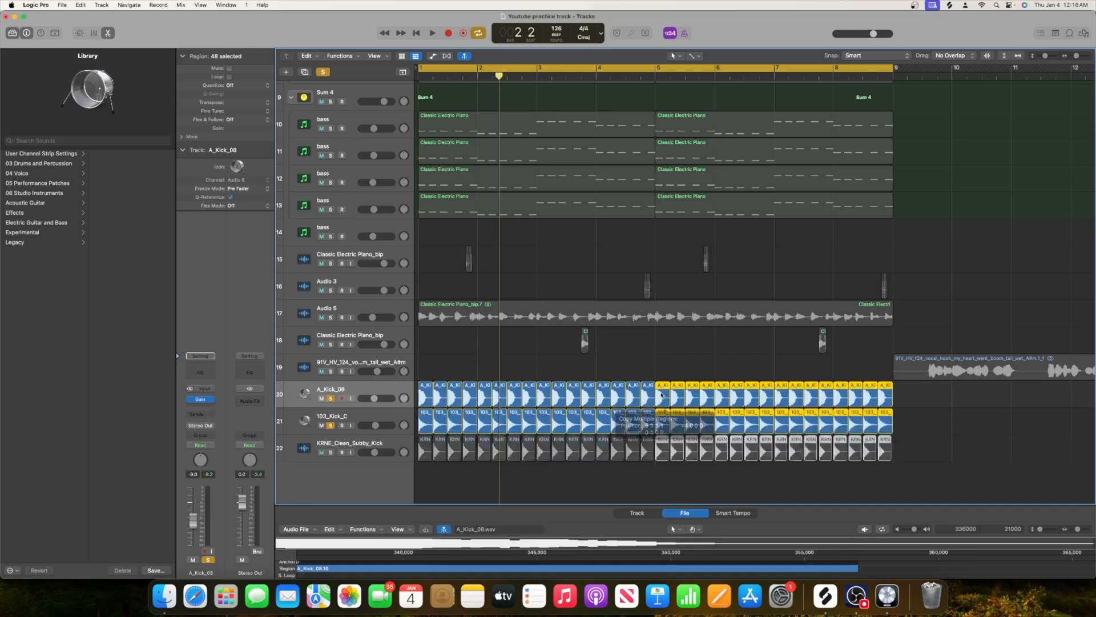
# Step: Solo the KRNE_Clean_Subby_Kick track as well and audition all three kick layers together
pyautogui.click(331, 453)
pyautogui.press('space')
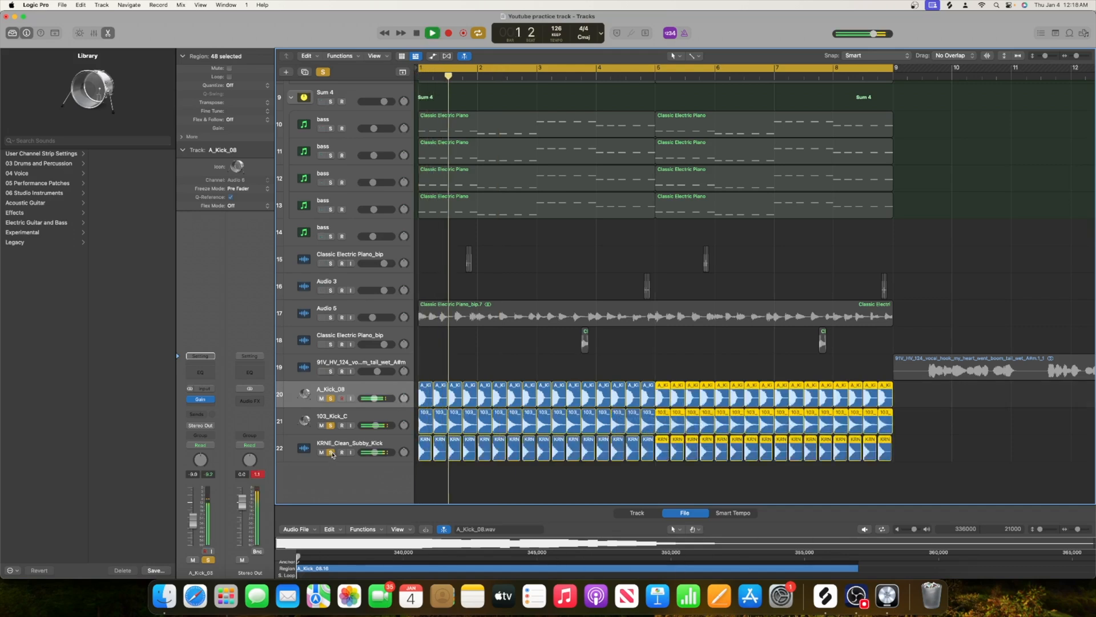
pyautogui.press('space')
pyautogui.scroll(5, 355, 307)
pyautogui.scroll(-5, 354, 307)
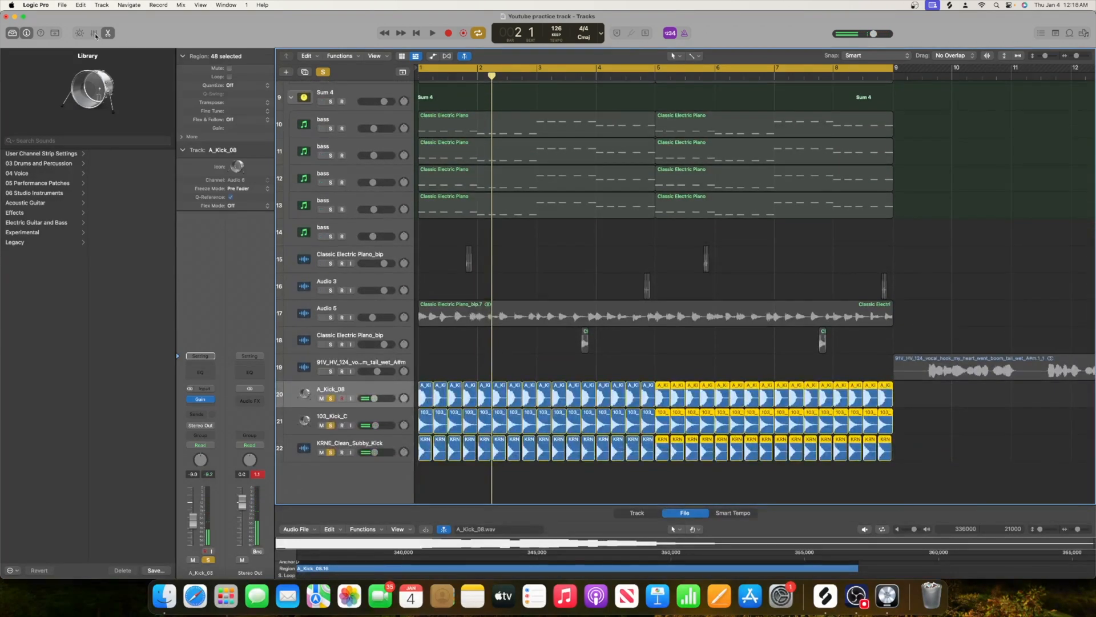
# Step: Show the mixer, solo the Sum 4 stack alongside the kicks, and play the loop
pyautogui.click(95, 35)
pyautogui.scroll(3, 332, 154)
pyautogui.click(330, 149)
pyautogui.press('space')
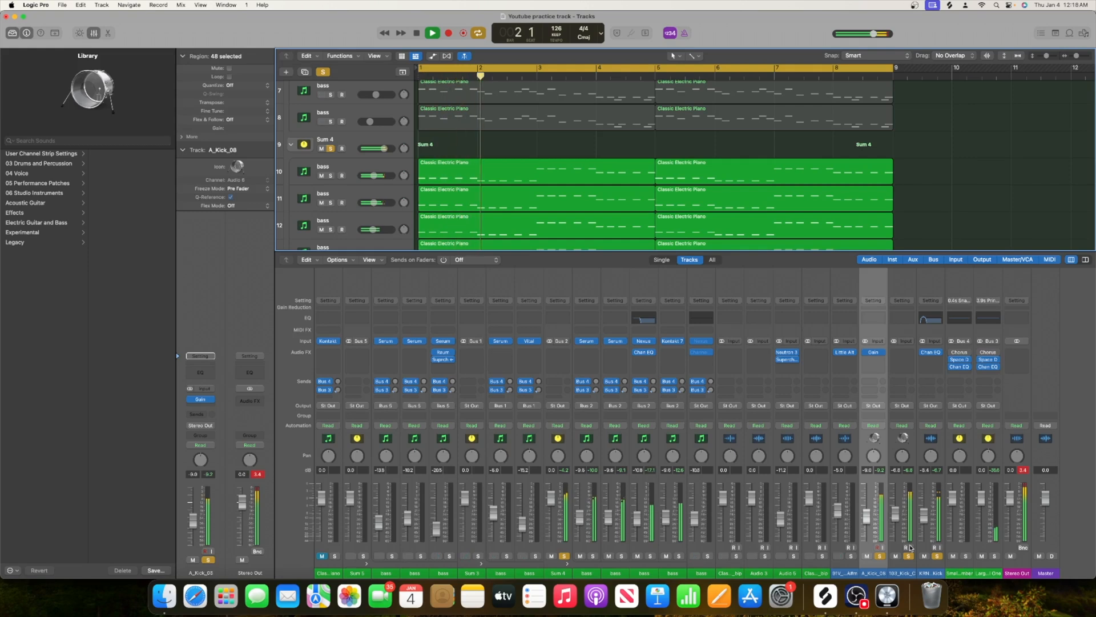
# Step: Lower the 103_Kick_C and KRNE_Clean_Subby_Kick faders to about -10.2 dB and -11.8 dB against Sum 4, and unsolo Sum 4
pyautogui.moveTo(896, 519); pyautogui.dragTo(896, 524)
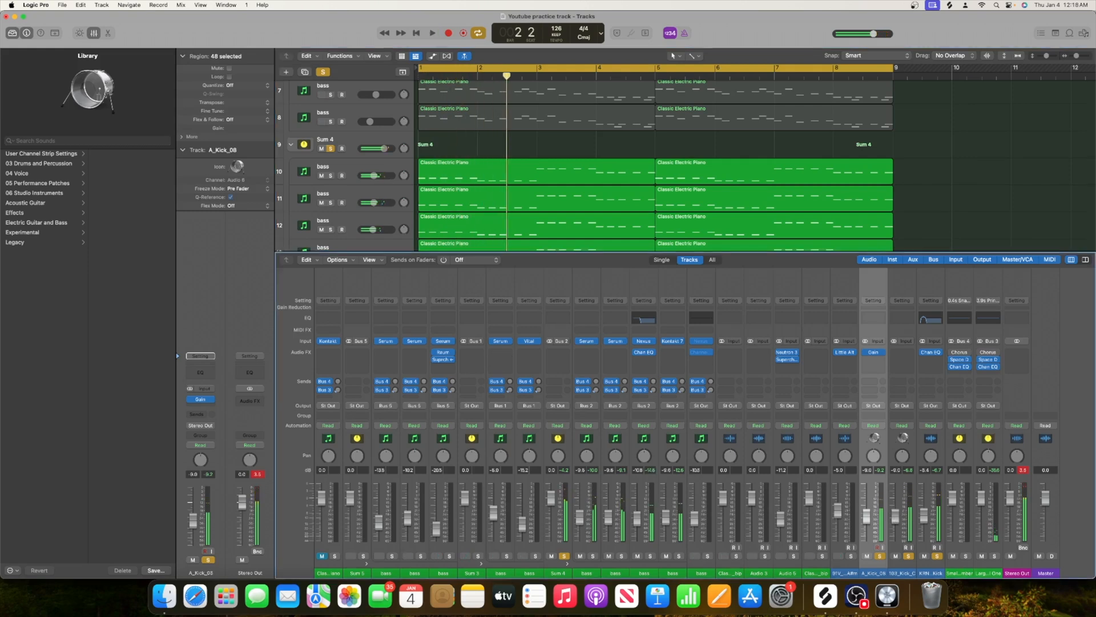
pyautogui.press('space')
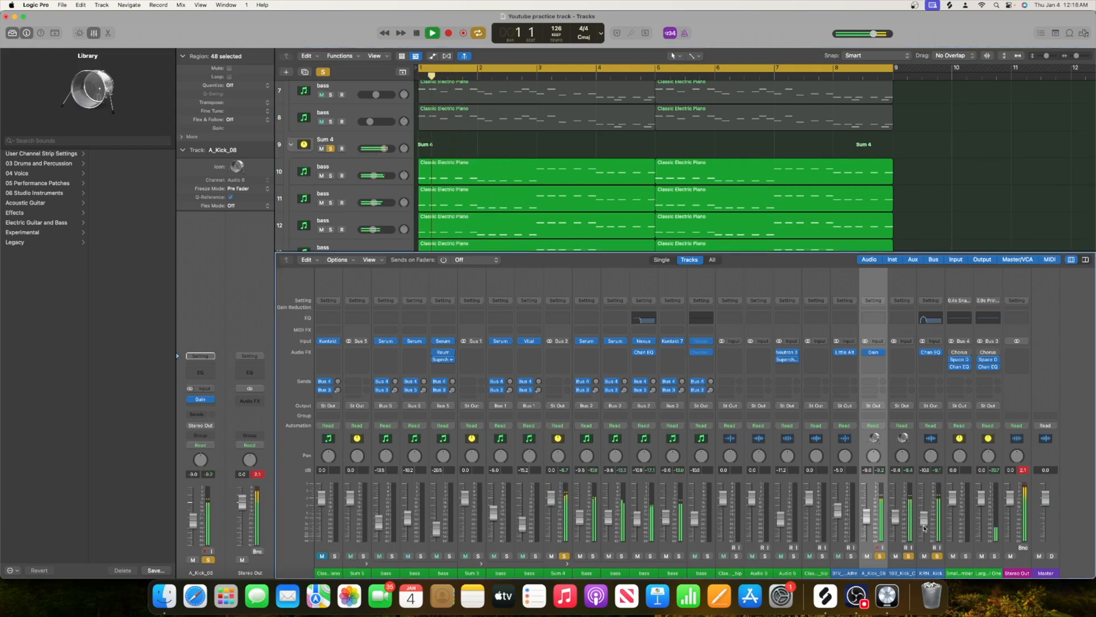
pyautogui.moveTo(924, 524); pyautogui.dragTo(924, 527)
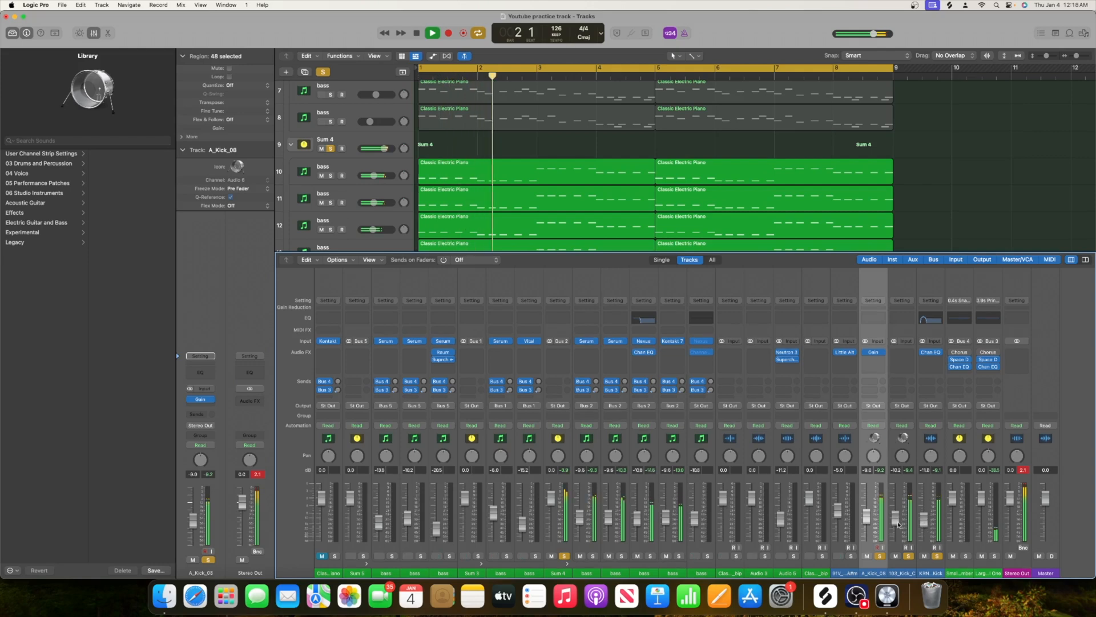
pyautogui.click(564, 556)
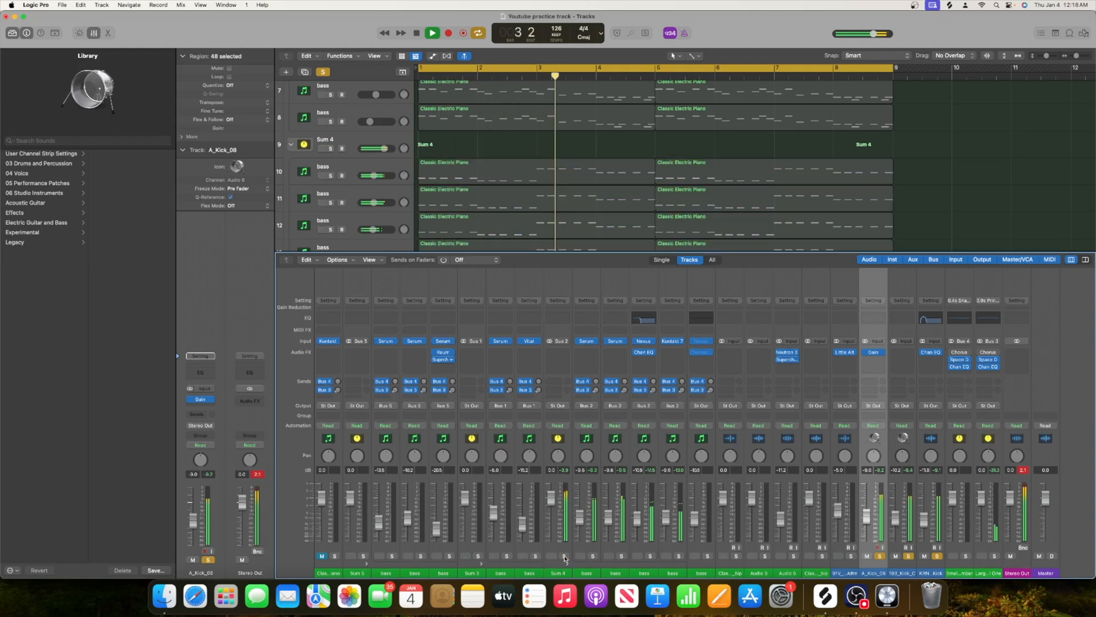
# Step: Reset the Stereo Out peak meter and bring the three kick faders down to around -20 dB while the loop plays
pyautogui.click(1024, 470)
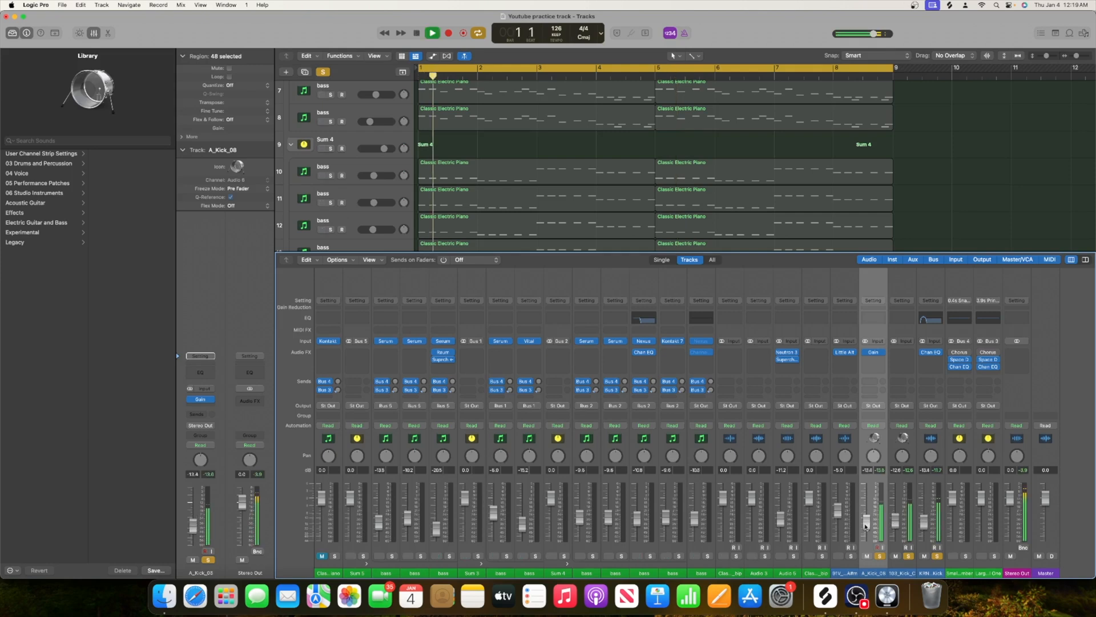
pyautogui.moveTo(895, 524)
pyautogui.mouseDown()
pyautogui.moveTo(924, 527)
pyautogui.moveTo(867, 525)
pyautogui.moveTo(899, 528)
pyautogui.mouseUp()
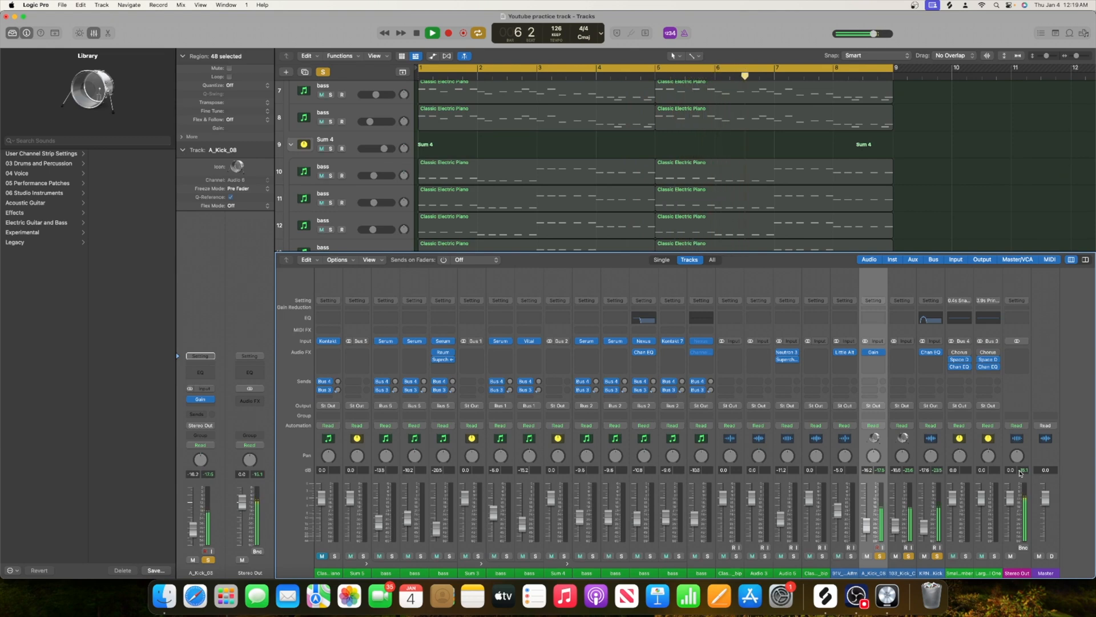
pyautogui.moveTo(895, 529); pyautogui.dragTo(869, 530)
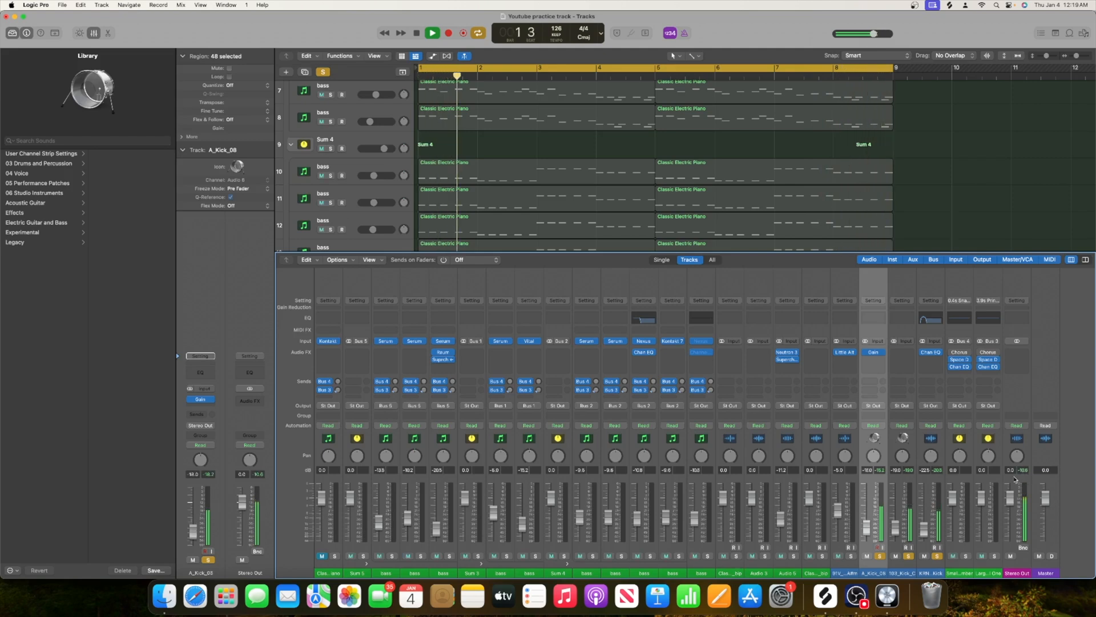
pyautogui.moveTo(868, 534); pyautogui.dragTo(868, 537)
pyautogui.press('space')
pyautogui.press('space')
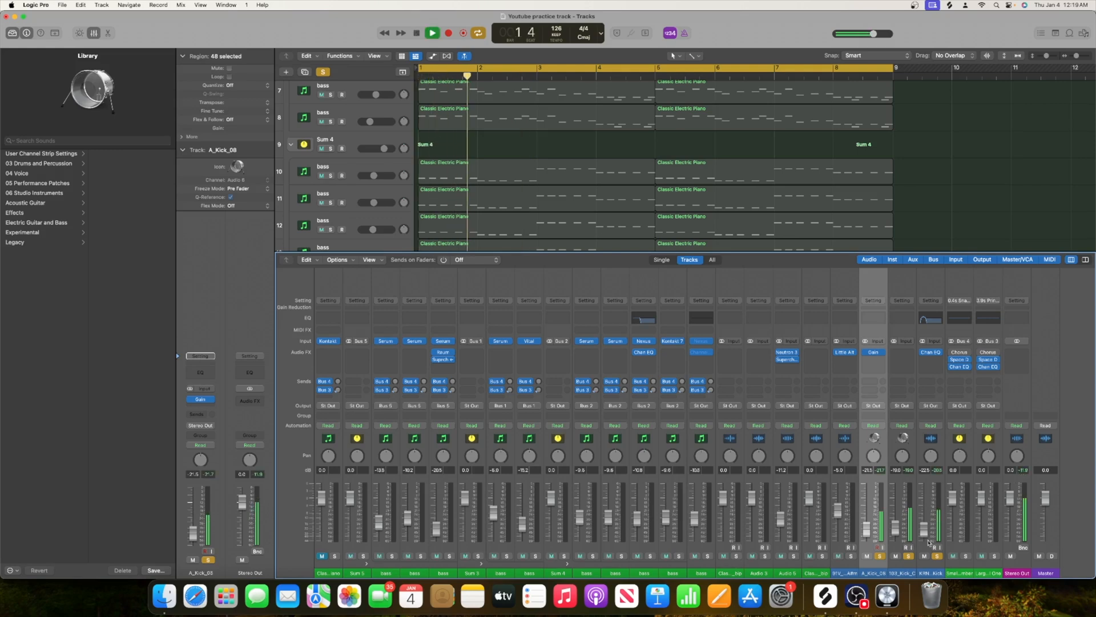
pyautogui.moveTo(866, 535); pyautogui.dragTo(866, 527)
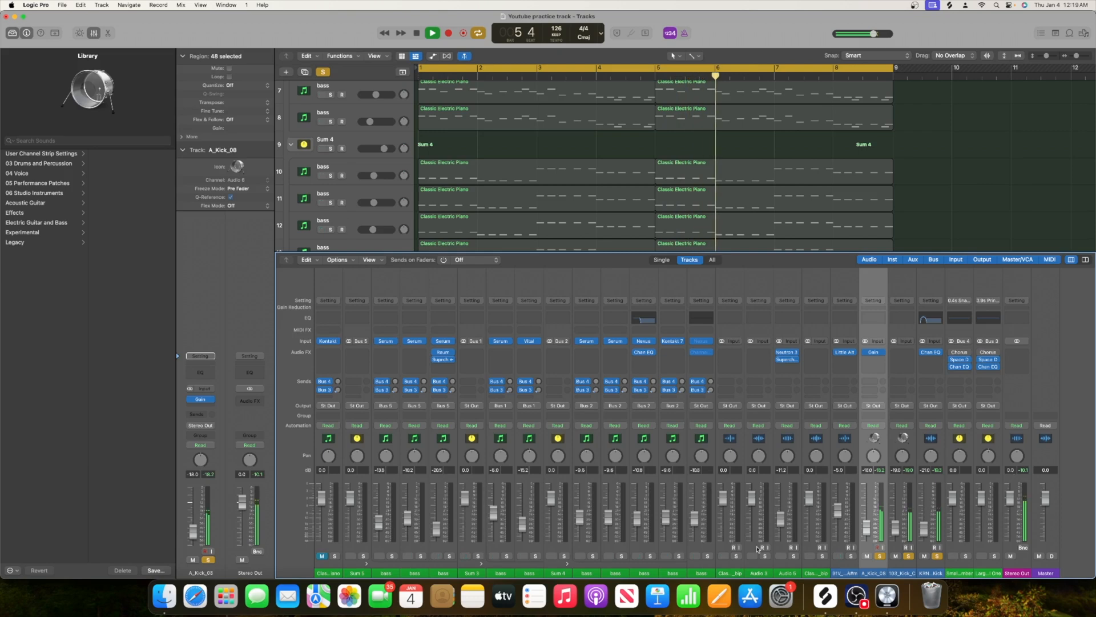
# Step: Solo the Sum 4 stack with the kicks, lower its volume to -7.2 dB, and collapse the stack
pyautogui.click(564, 556)
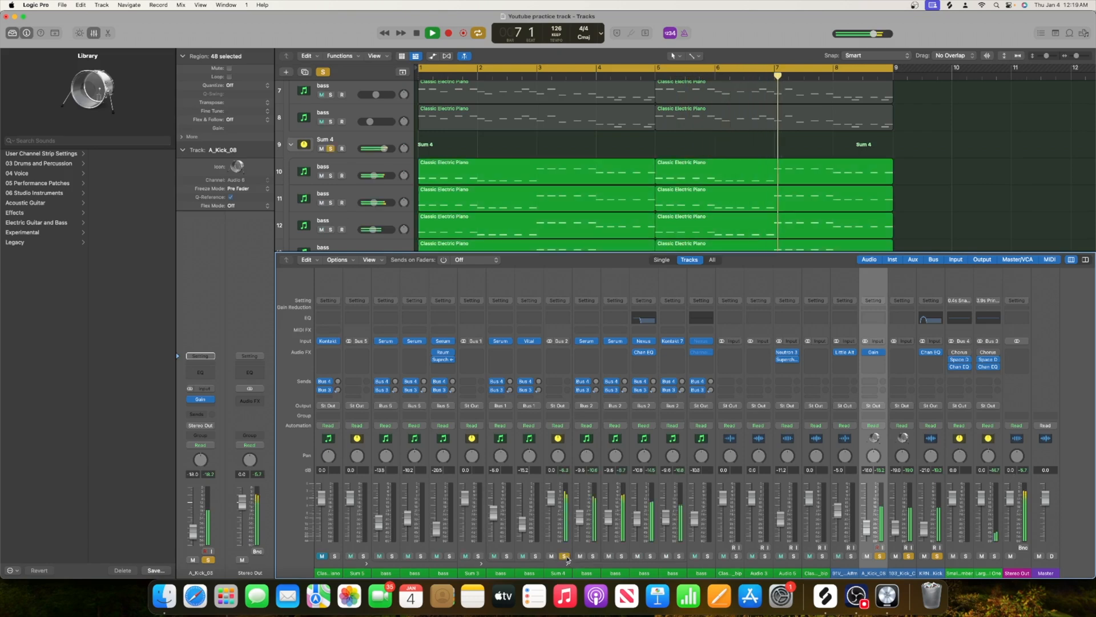
pyautogui.moveTo(546, 500); pyautogui.dragTo(550, 513)
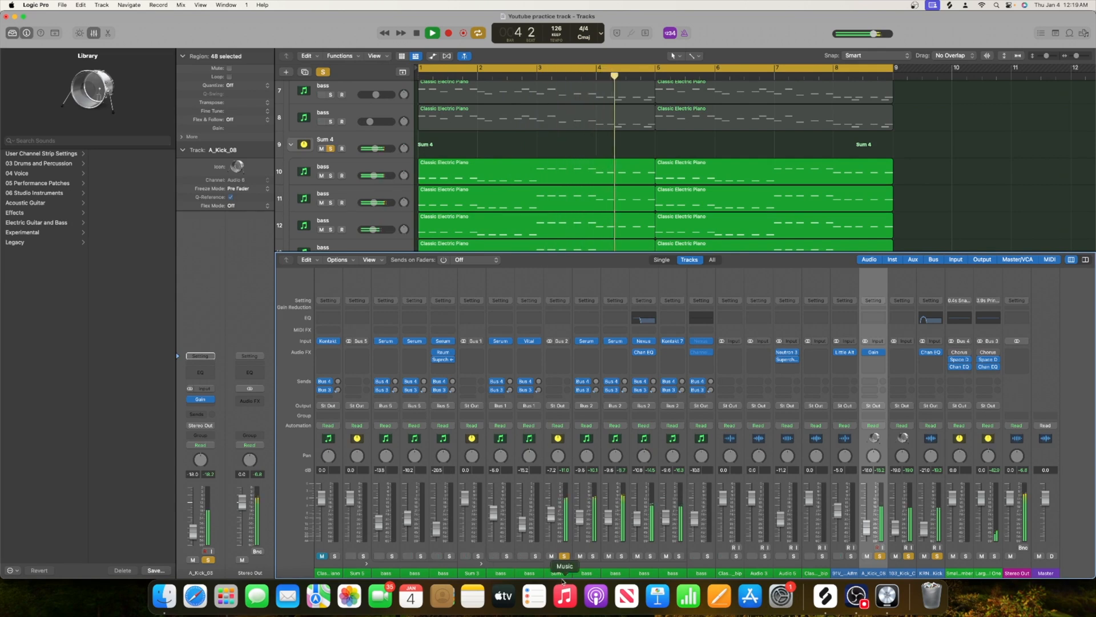
pyautogui.click(567, 563)
pyautogui.press('space')
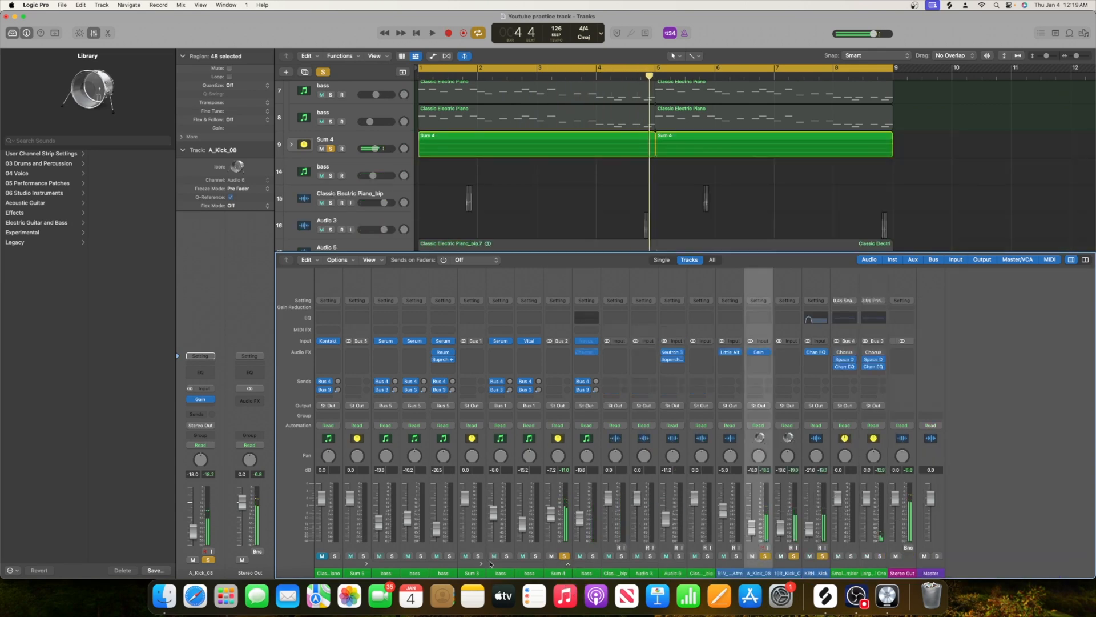
# Step: Solo the Bus 1 summing stack in place of Sum 4 and balance it against the kicks at -4.8 dB
pyautogui.click(478, 556)
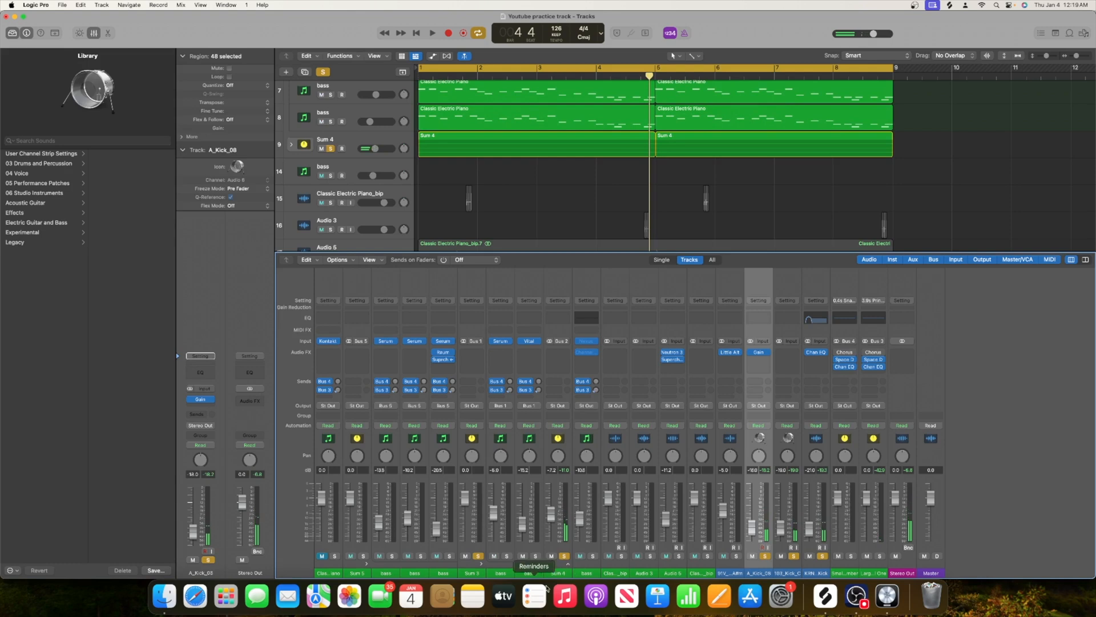
pyautogui.click(564, 556)
pyautogui.press('space')
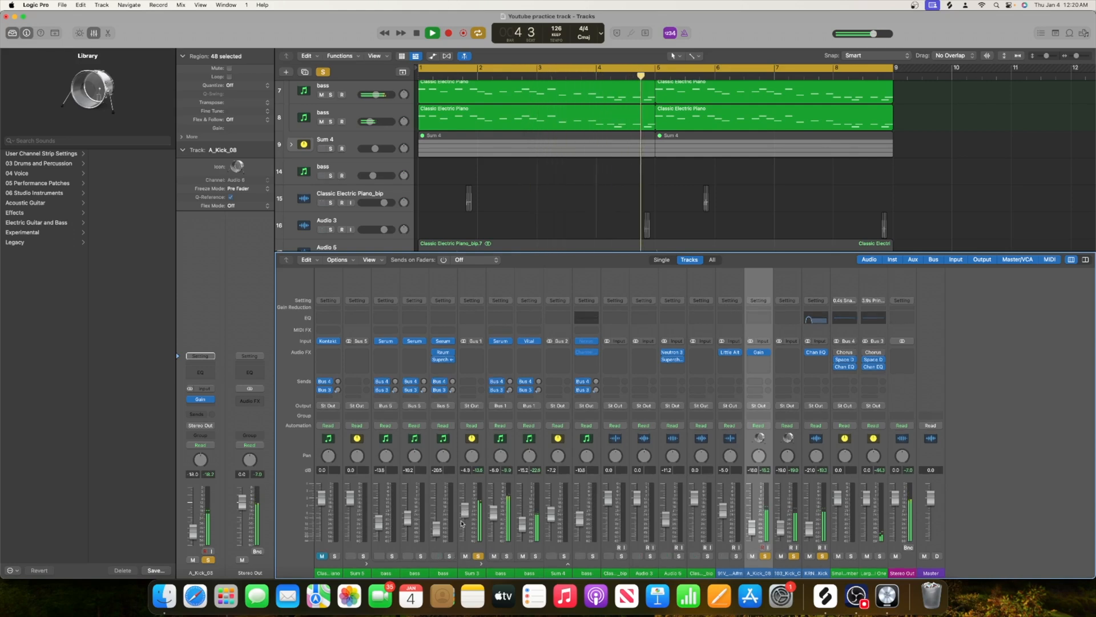
# Step: Solo the first summing stack in the mixer and lower its volume to -2.7 dB during playback
pyautogui.click(363, 555)
pyautogui.moveTo(352, 497); pyautogui.dragTo(352, 503)
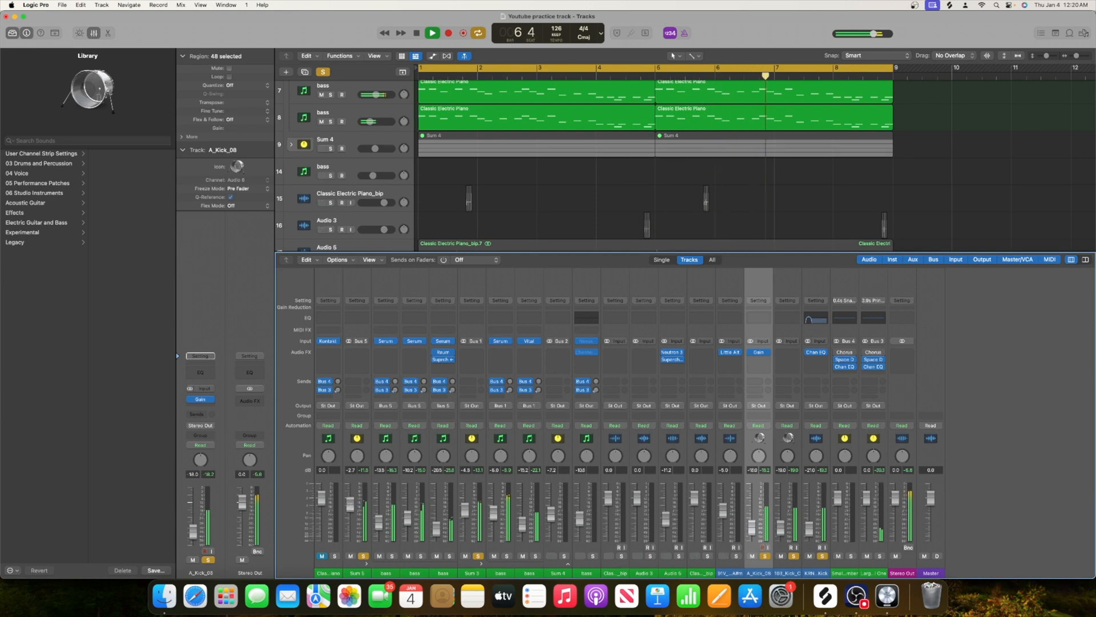
pyautogui.press('space')
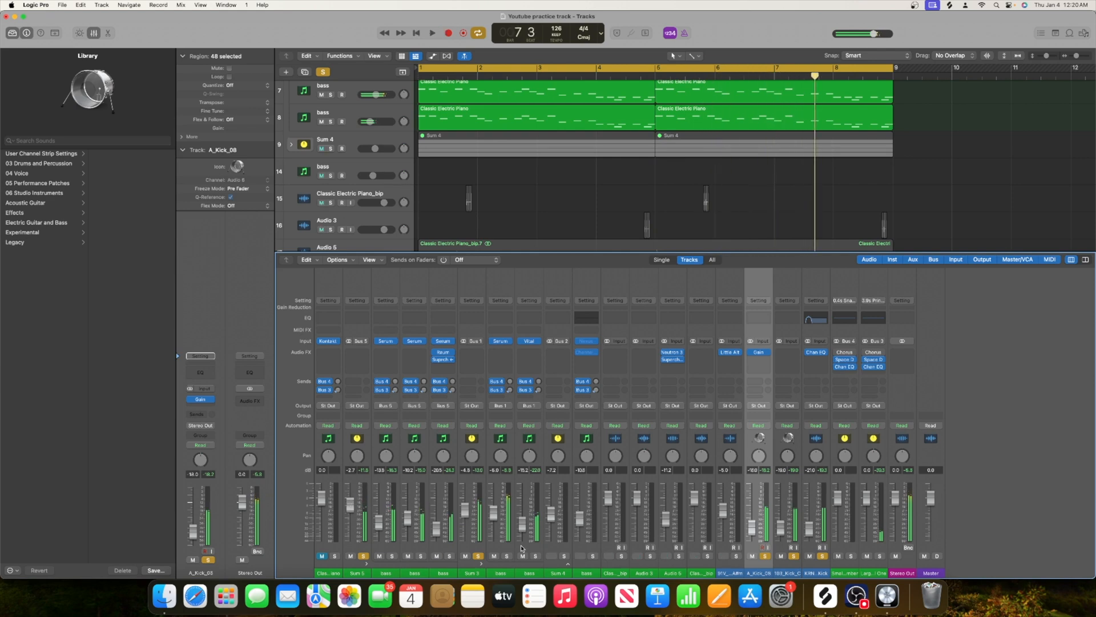
# Step: Unsolo the summing stacks and audition the three kick tracks on their own
pyautogui.click(477, 554)
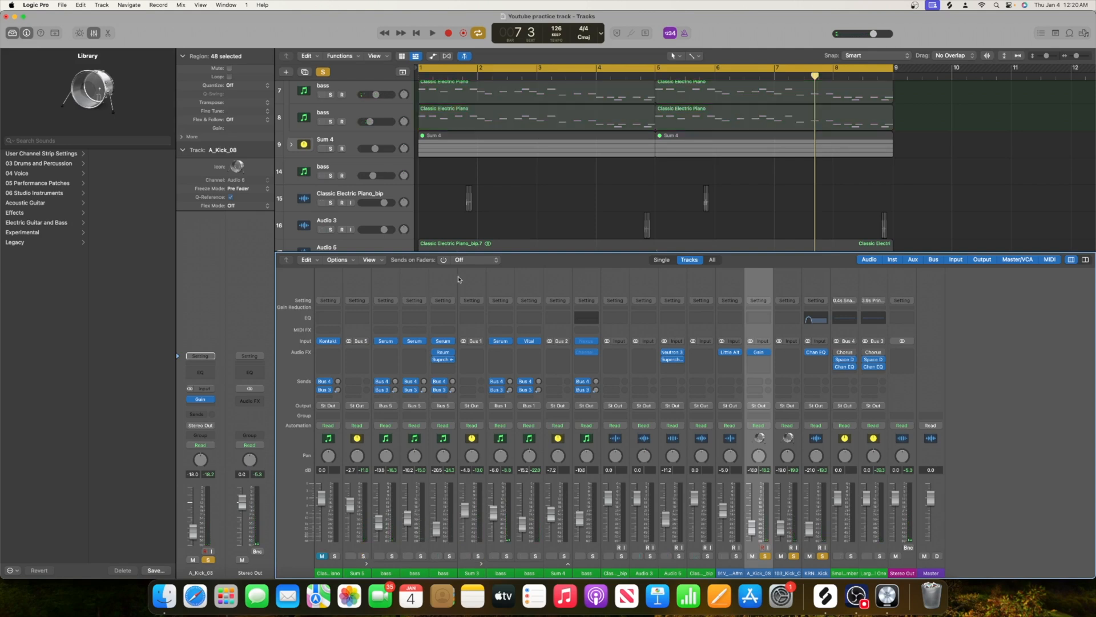
pyautogui.scroll(-10, 478, 233)
pyautogui.press('space')
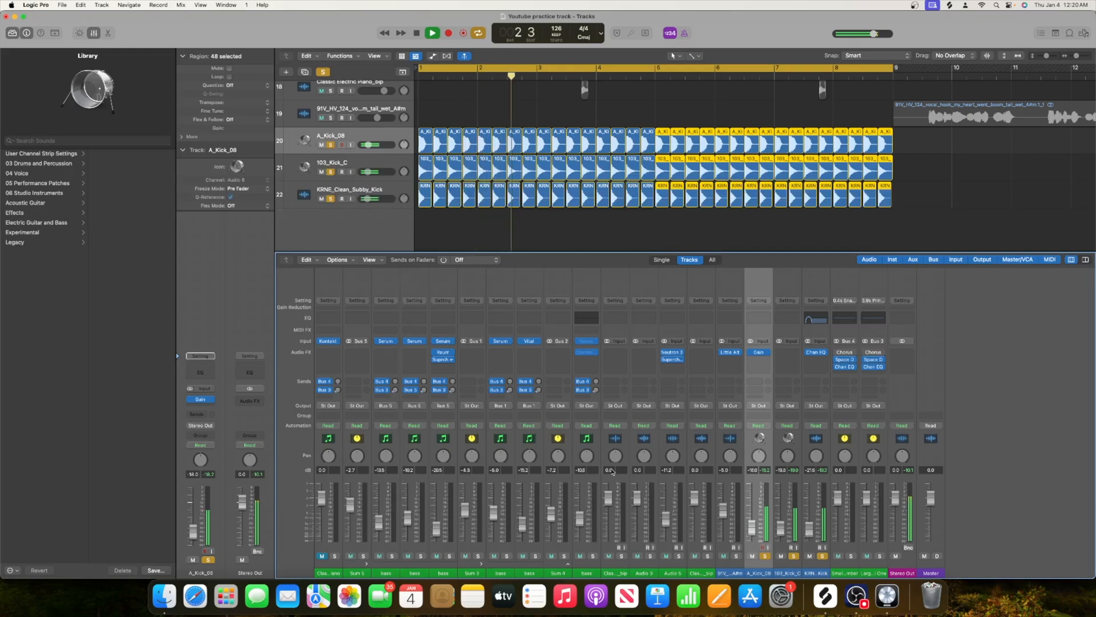
pyautogui.press('space')
# Step: Select all three kick channels, raise their volumes together, and play the loop
pyautogui.keyDown('shift'); pyautogui.click(815, 483); pyautogui.keyUp('shift')
pyautogui.moveTo(752, 522); pyautogui.dragTo(752, 506)
pyautogui.press('space')
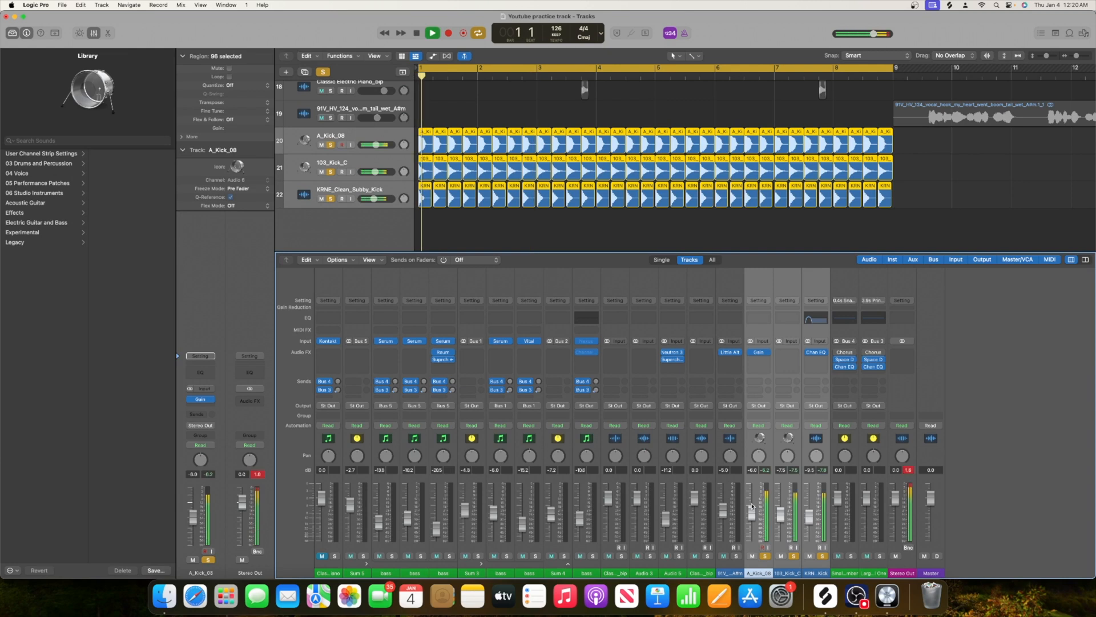
# Step: Stop playback, shrink the mixer to enlarge the tracks area, and deselect the kick regions
pyautogui.press('space')
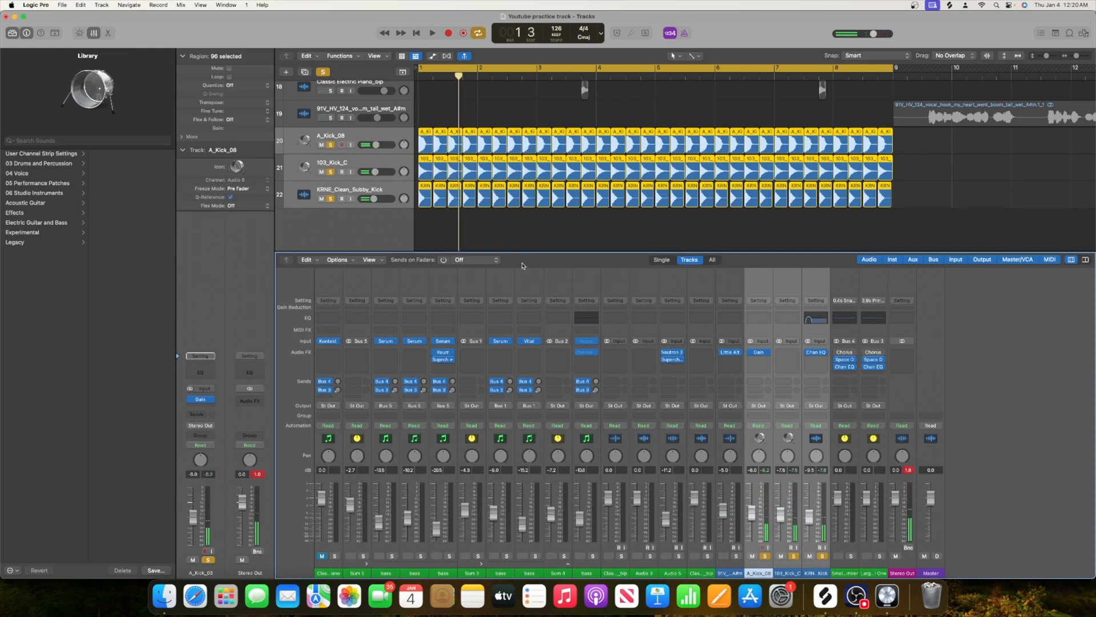
pyautogui.moveTo(522, 253); pyautogui.dragTo(523, 298)
pyautogui.scroll(-2, 531, 270)
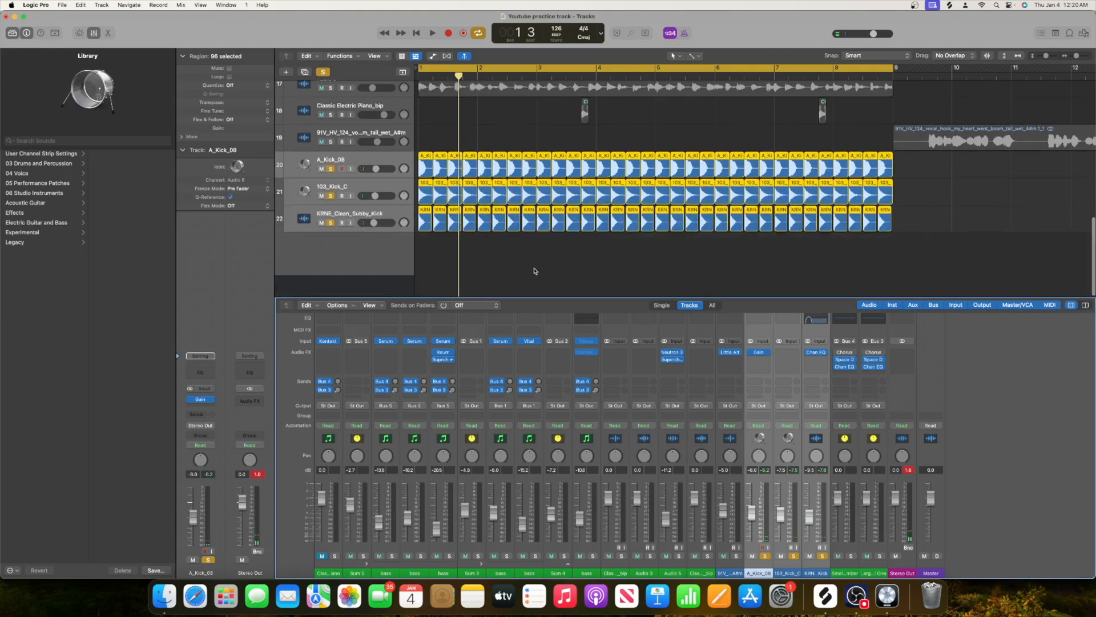
pyautogui.click(515, 273)
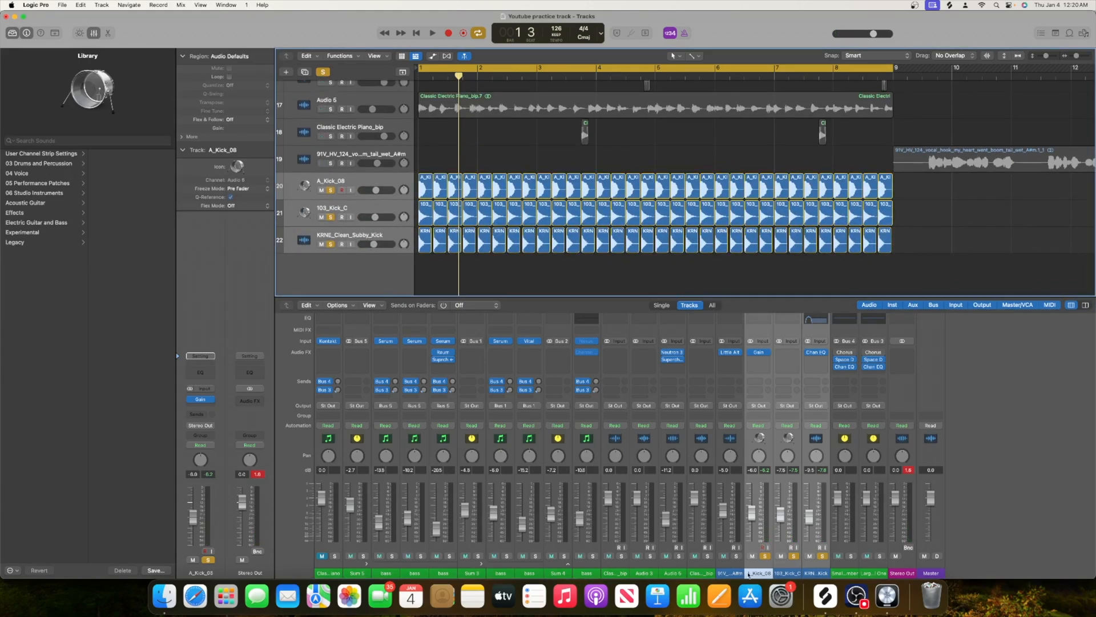
# Step: Switch to Splice and search the sample library for "snare"
pyautogui.click(825, 596)
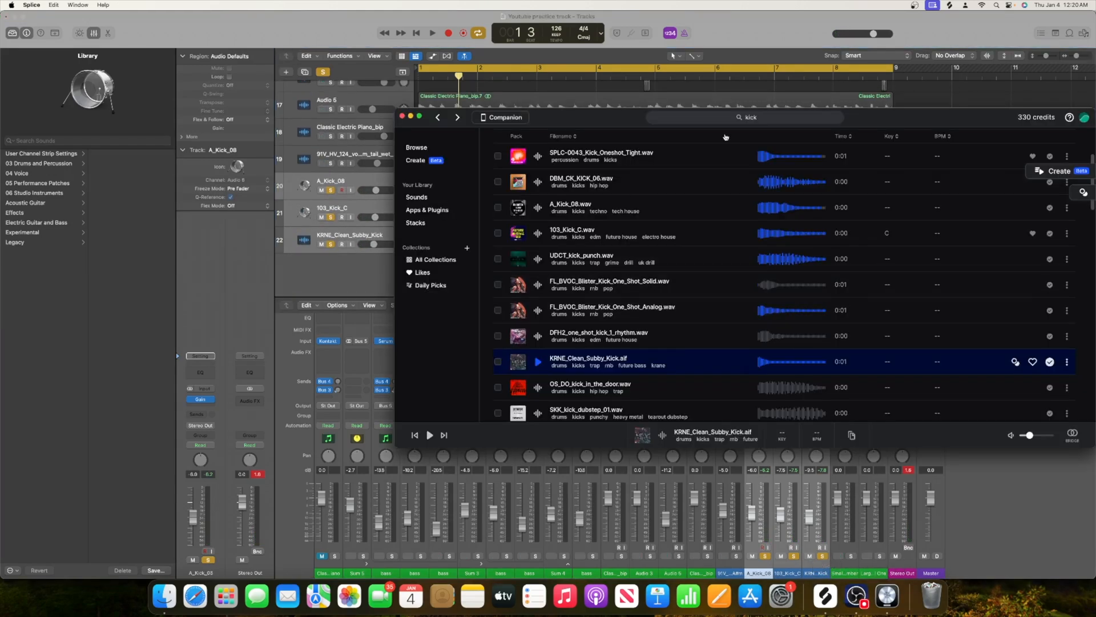
pyautogui.click(769, 115)
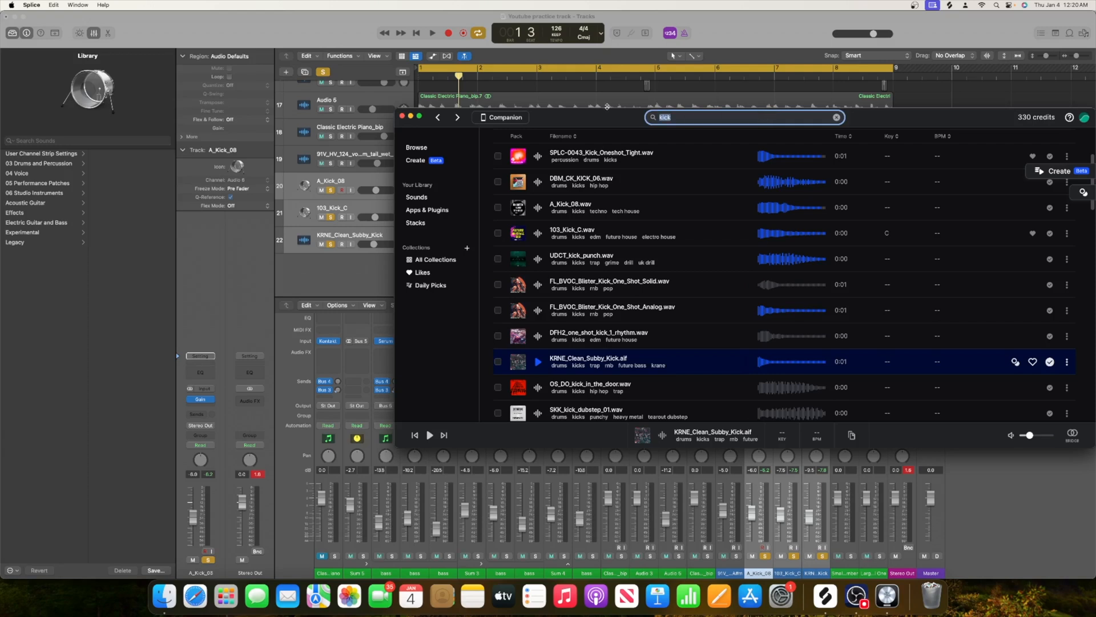
pyautogui.write('snare')
pyautogui.press('Return')
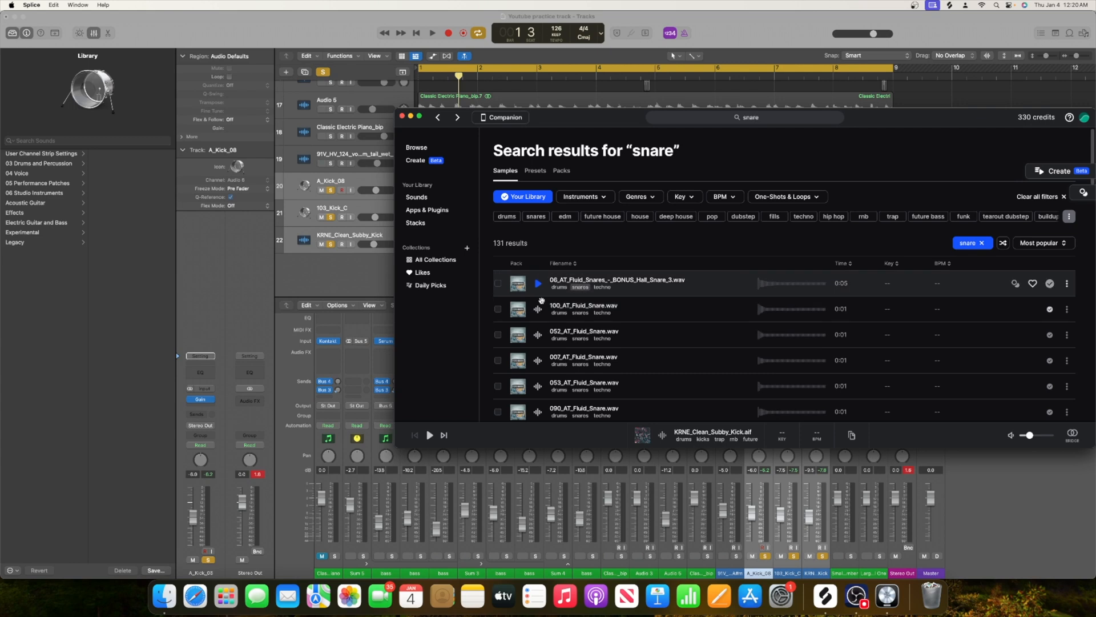
# Step: Audition the 06_AT_Fluid_Snares_-_BONUS_Hall_Snare_3.wav sample and add it in bar 1 on a new track below the kicks
pyautogui.click(538, 283)
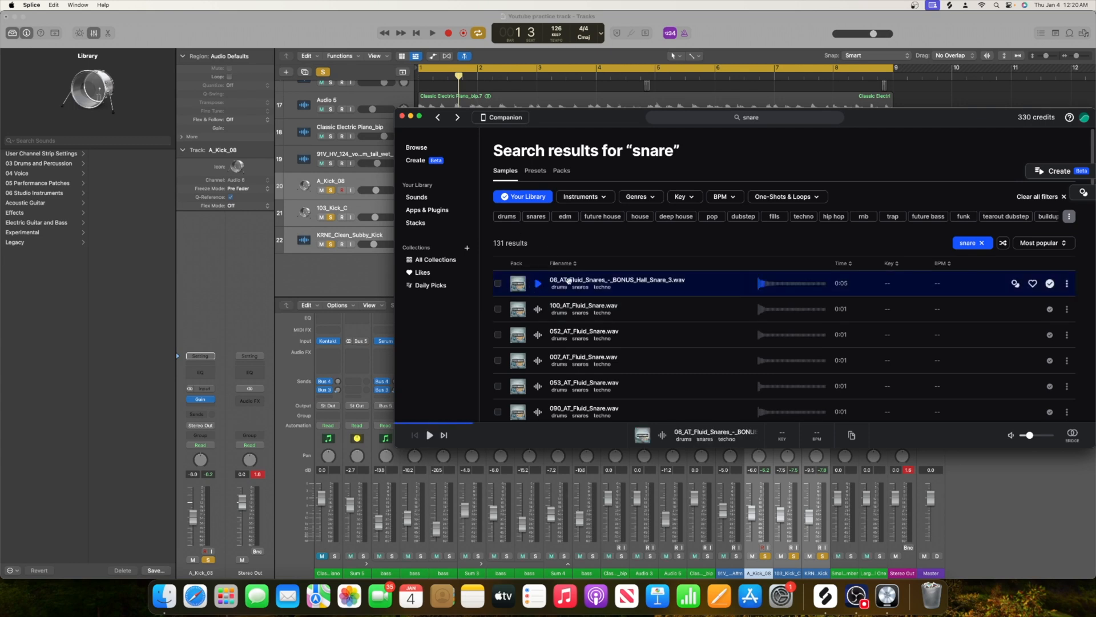
pyautogui.moveTo(555, 136); pyautogui.dragTo(792, 116)
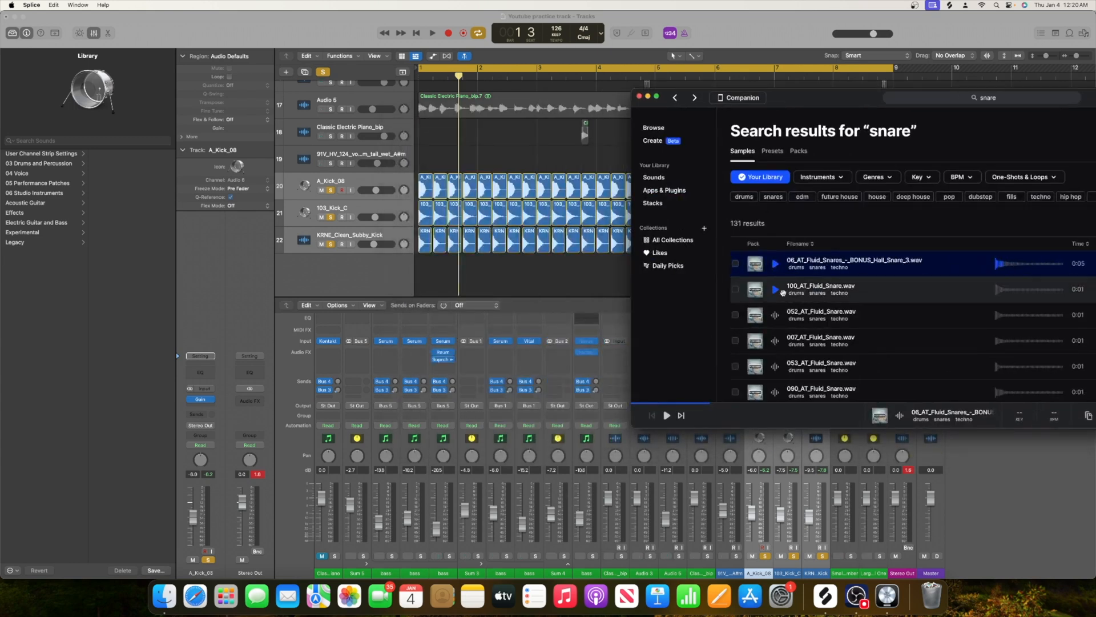
pyautogui.moveTo(807, 261); pyautogui.dragTo(444, 289)
pyautogui.click(435, 280)
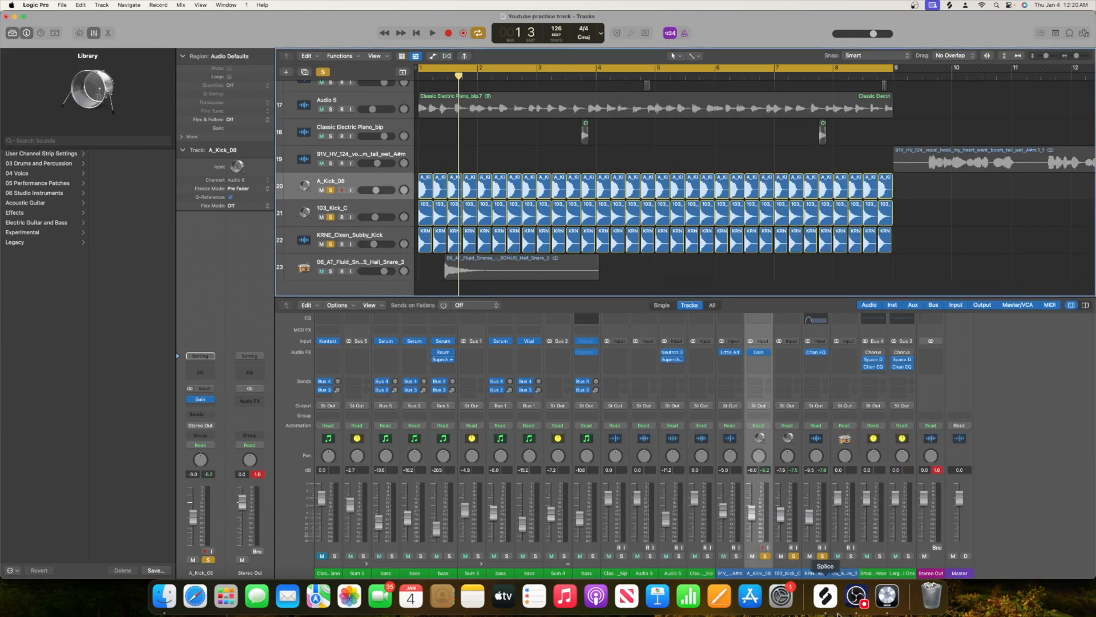
# Step: Audition more Splice snares and add dh_snare_faced.wav in bar 1 on a new track below the hall snare
pyautogui.click(825, 596)
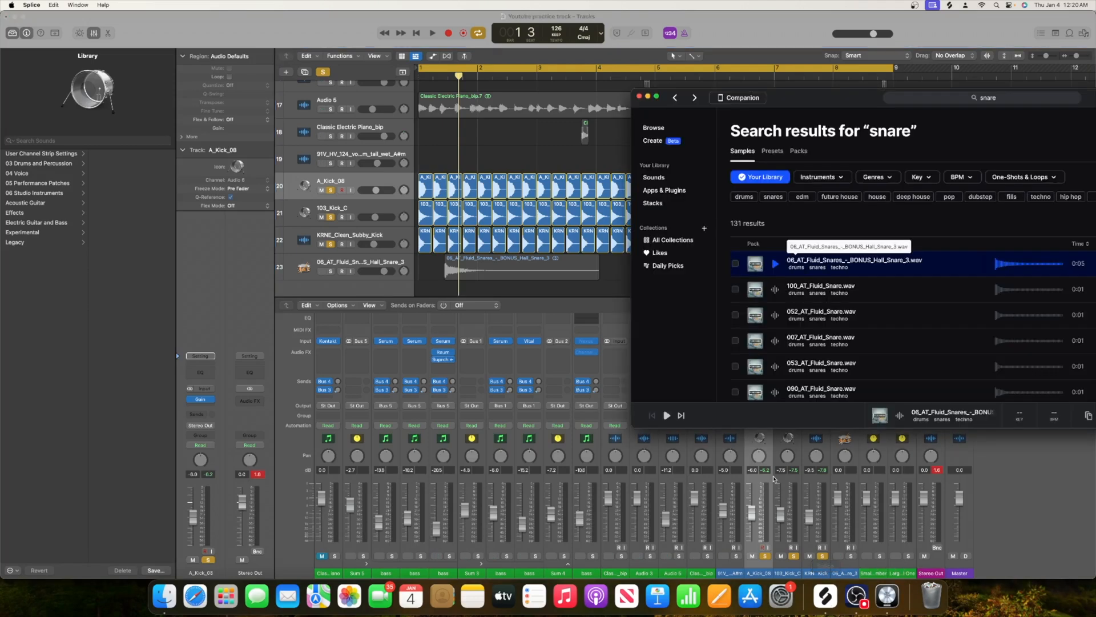
pyautogui.click(774, 315)
pyautogui.scroll(-5, 774, 329)
pyautogui.click(775, 335)
pyautogui.scroll(-5, 777, 337)
pyautogui.click(775, 290)
pyautogui.click(774, 263)
pyautogui.press('Up')
pyautogui.press('Up')
pyautogui.press('Up')
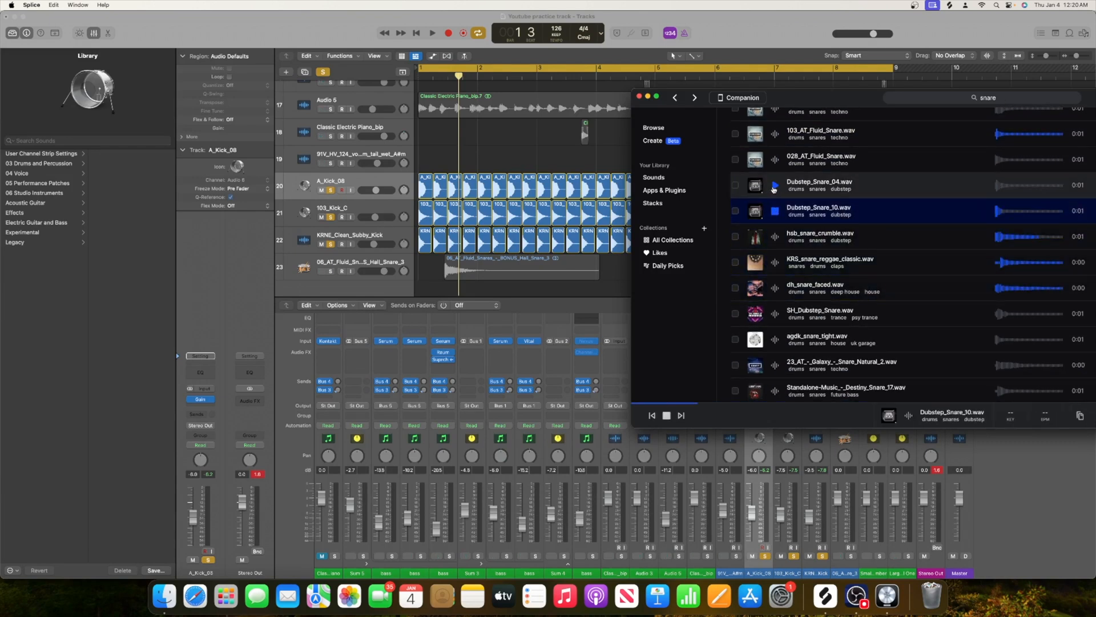
pyautogui.click(775, 294)
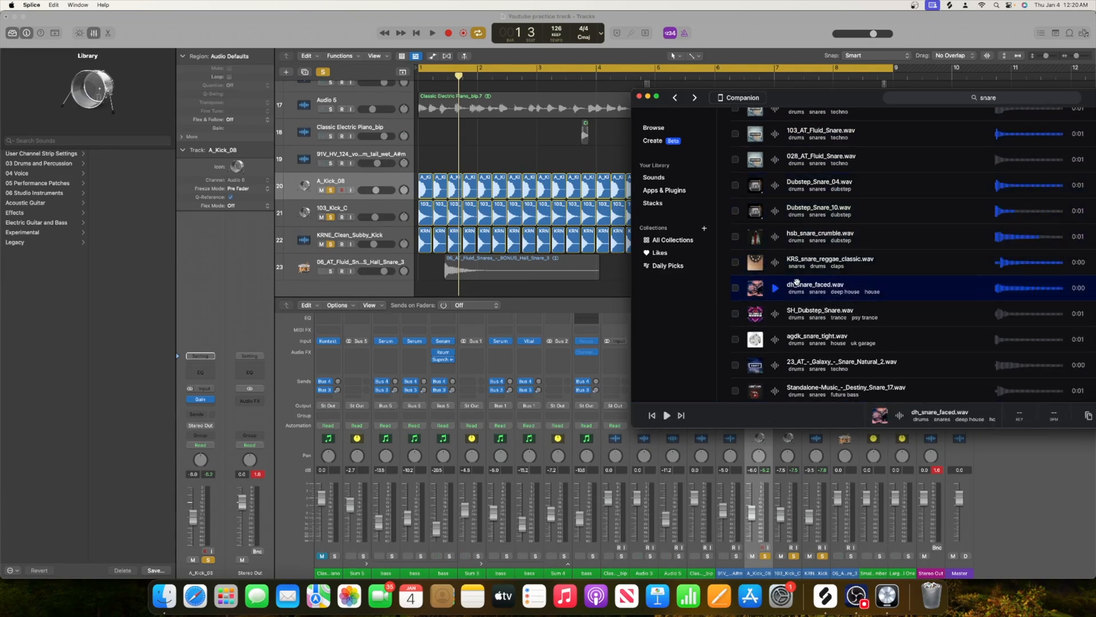
pyautogui.moveTo(448, 273); pyautogui.dragTo(450, 290)
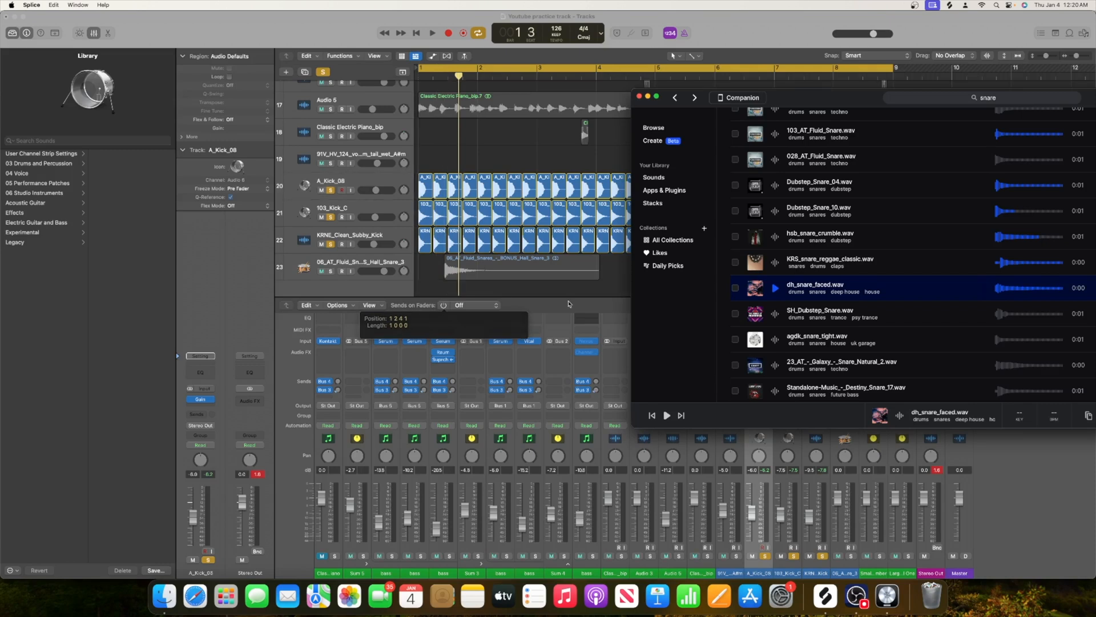
# Step: Audition the next snares in the list and add agdk_snare_tight.wav in bar 1 on a new track
pyautogui.click(775, 340)
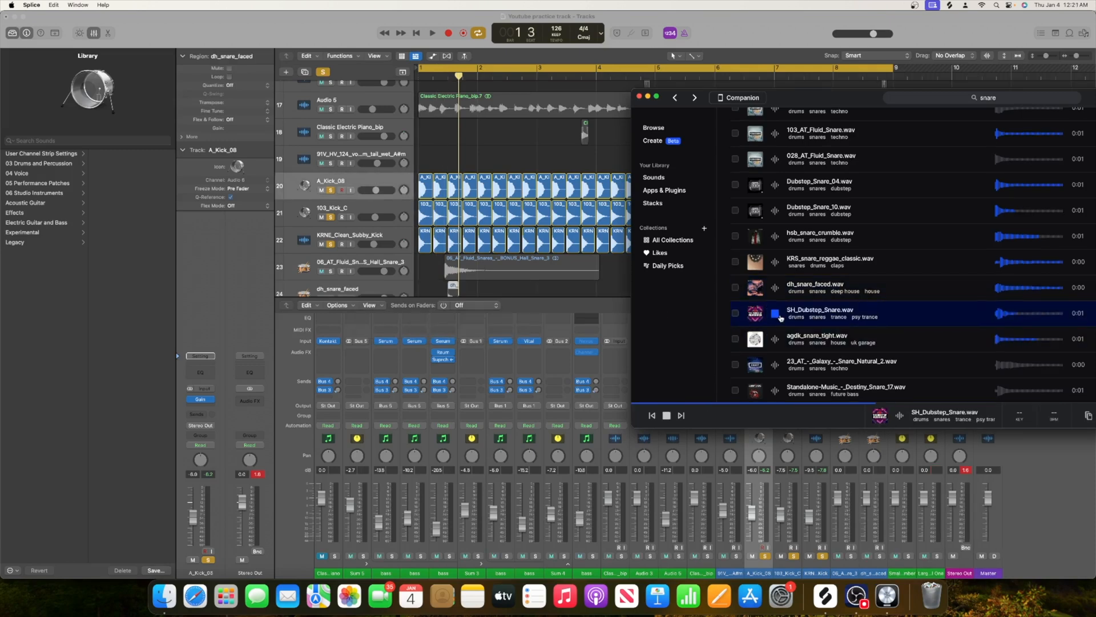
pyautogui.scroll(-3, 810, 297)
pyautogui.moveTo(826, 264); pyautogui.dragTo(450, 287)
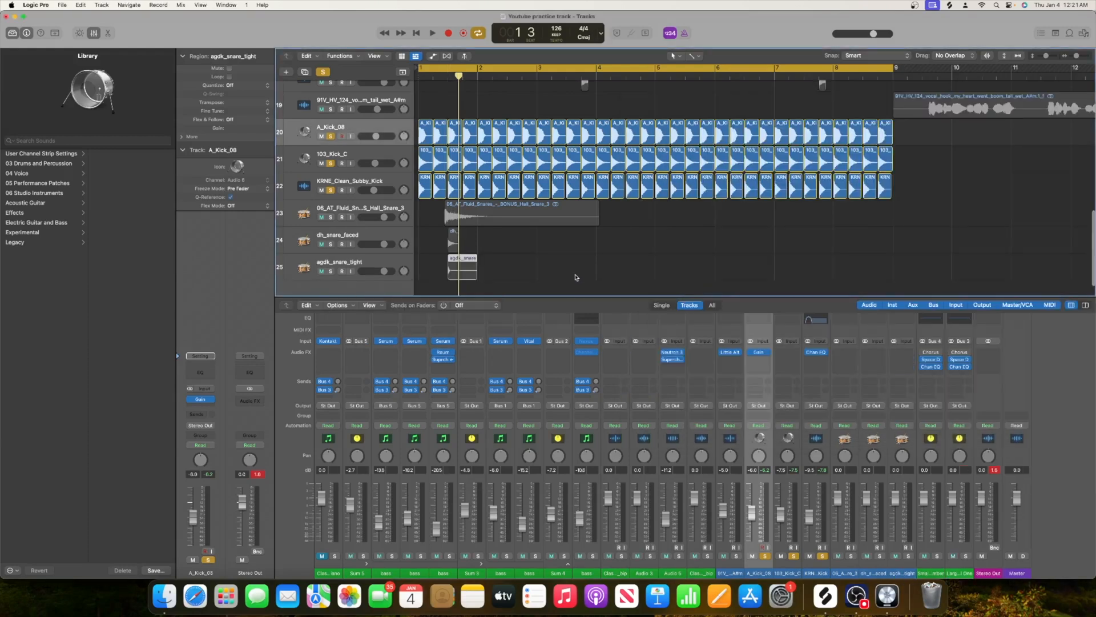
# Step: Return to Splice, audition further snares, and add TrTrap2_-_Snare-Hybrid_-_008.wav in bar 1 on a new track
pyautogui.click(825, 596)
pyautogui.scroll(-4, 780, 328)
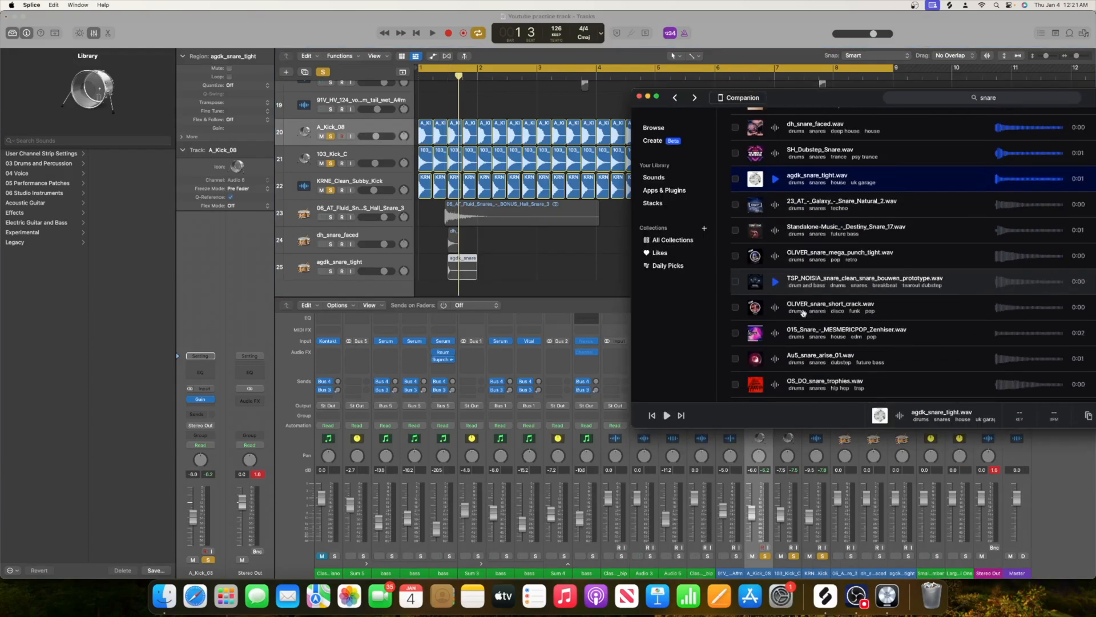
pyautogui.click(776, 323)
pyautogui.scroll(-2, 778, 323)
pyautogui.click(775, 320)
pyautogui.click(776, 345)
pyautogui.click(775, 372)
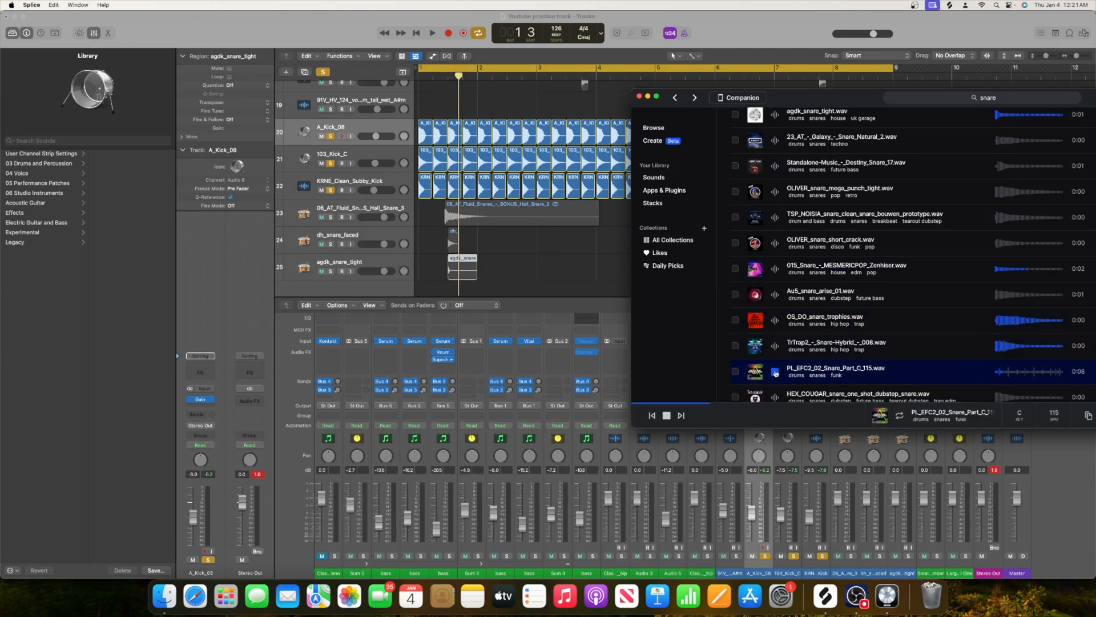
pyautogui.scroll(-5, 775, 373)
pyautogui.click(775, 197)
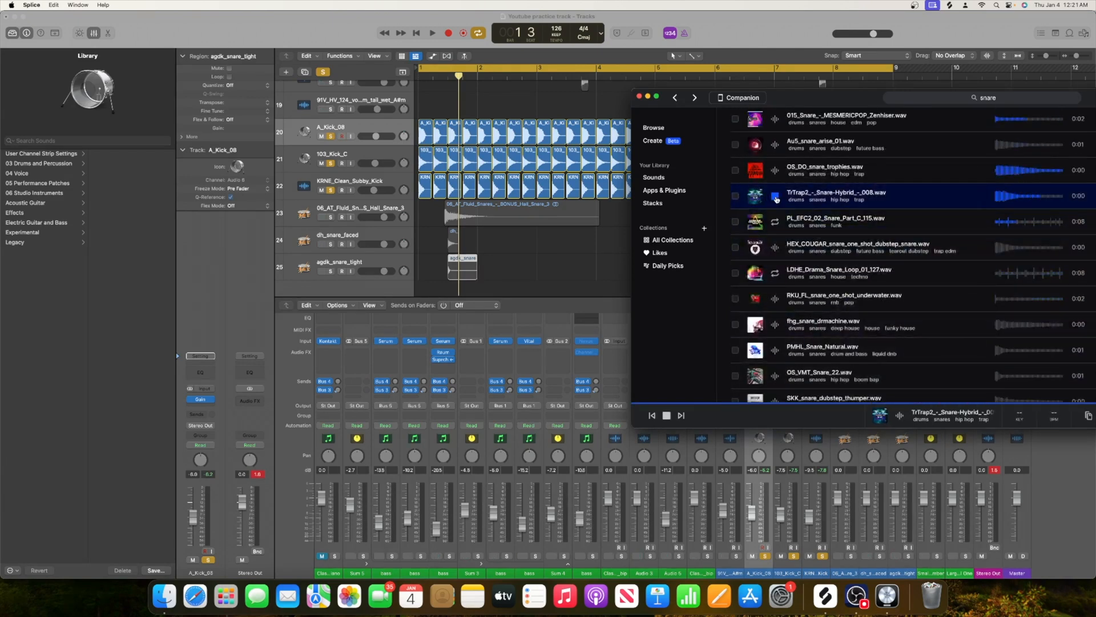
pyautogui.moveTo(774, 197); pyautogui.dragTo(451, 294)
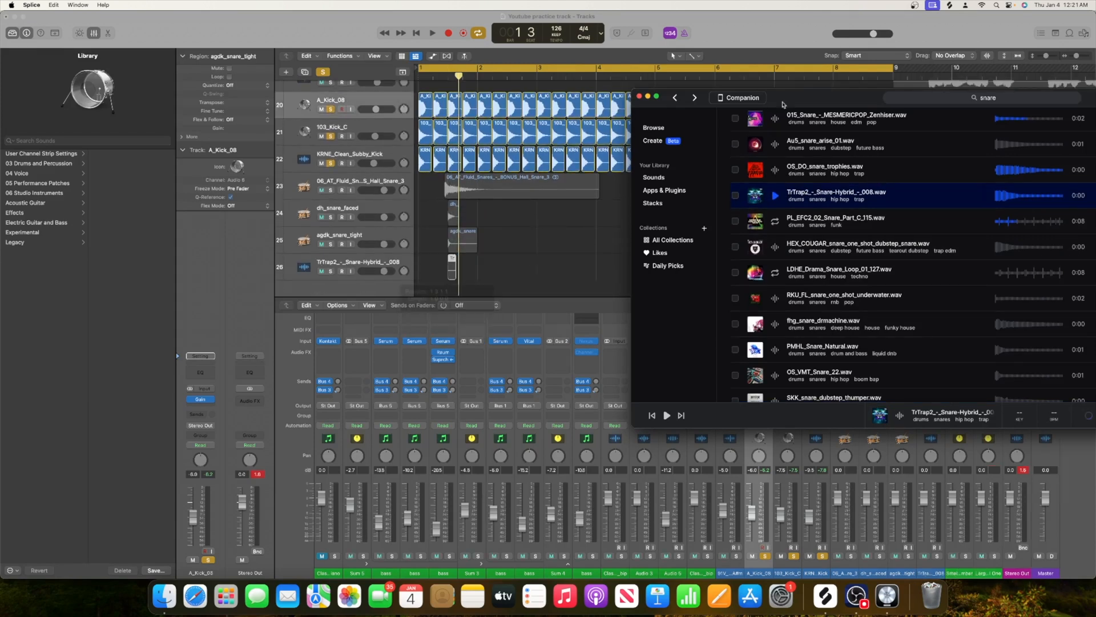
# Step: Search the Splice library for "clap" in place of the snare search
pyautogui.click(911, 99)
pyautogui.moveTo(795, 101); pyautogui.dragTo(808, 96)
pyautogui.click(942, 94)
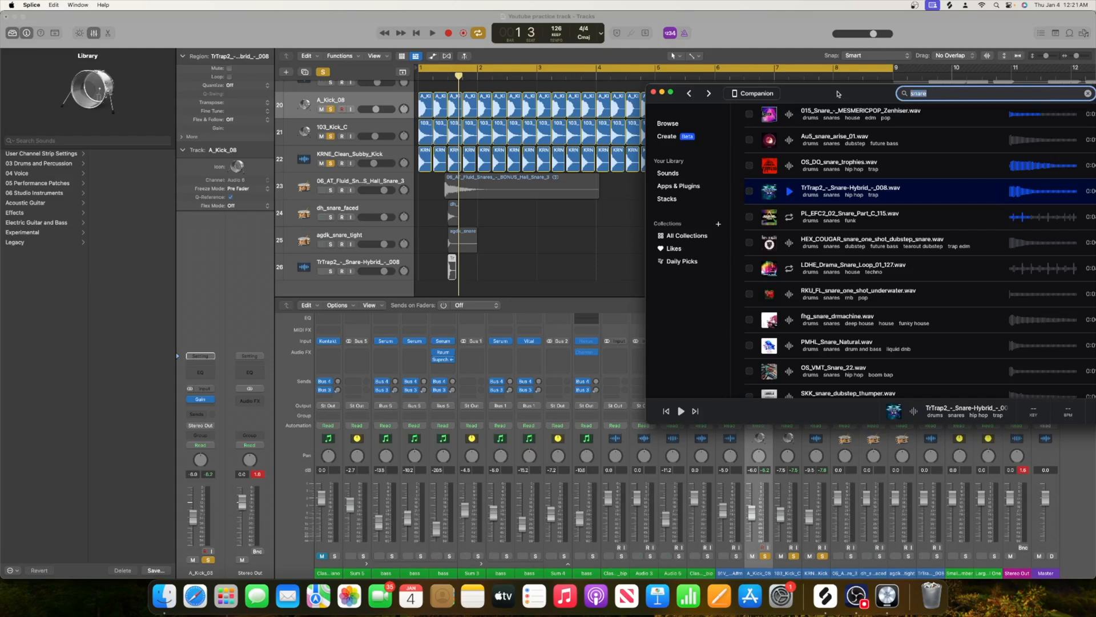
pyautogui.write('clap')
pyautogui.press('Return')
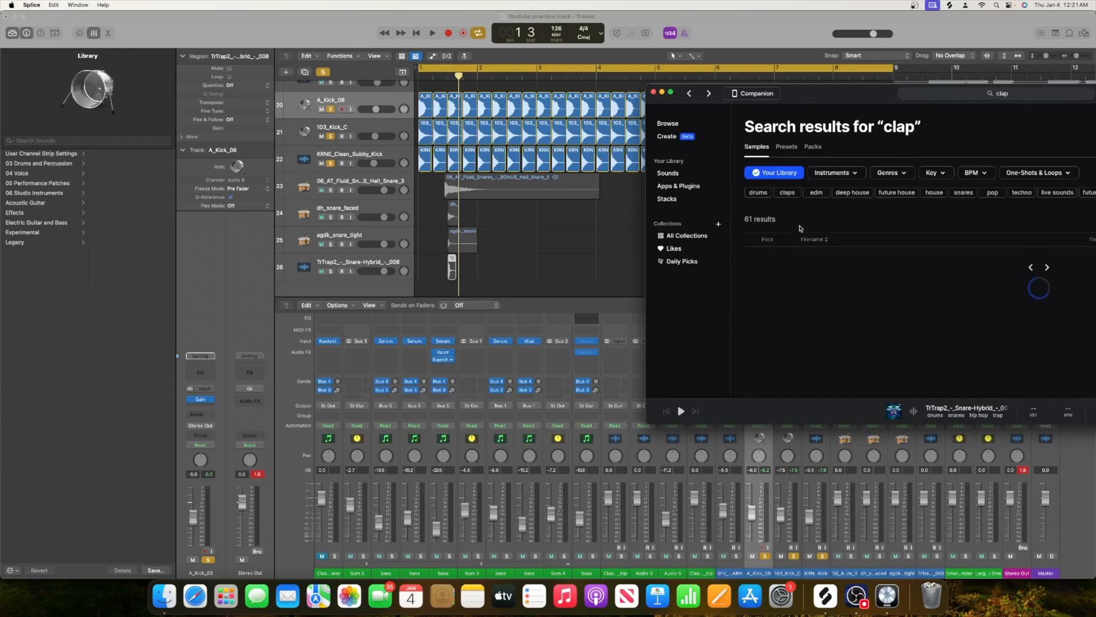
# Step: Audition several claps and add OLIVER_clap_one_shot_808.wav in bar 1 on a new track below the snares
pyautogui.click(789, 259)
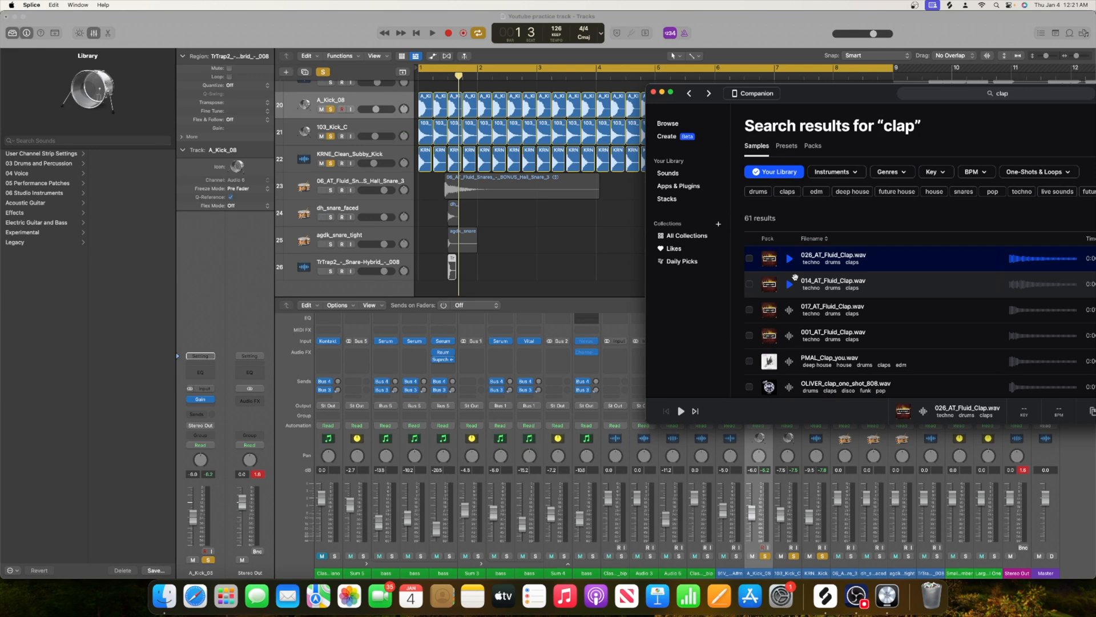
pyautogui.click(792, 285)
pyautogui.click(789, 386)
pyautogui.scroll(-5, 792, 383)
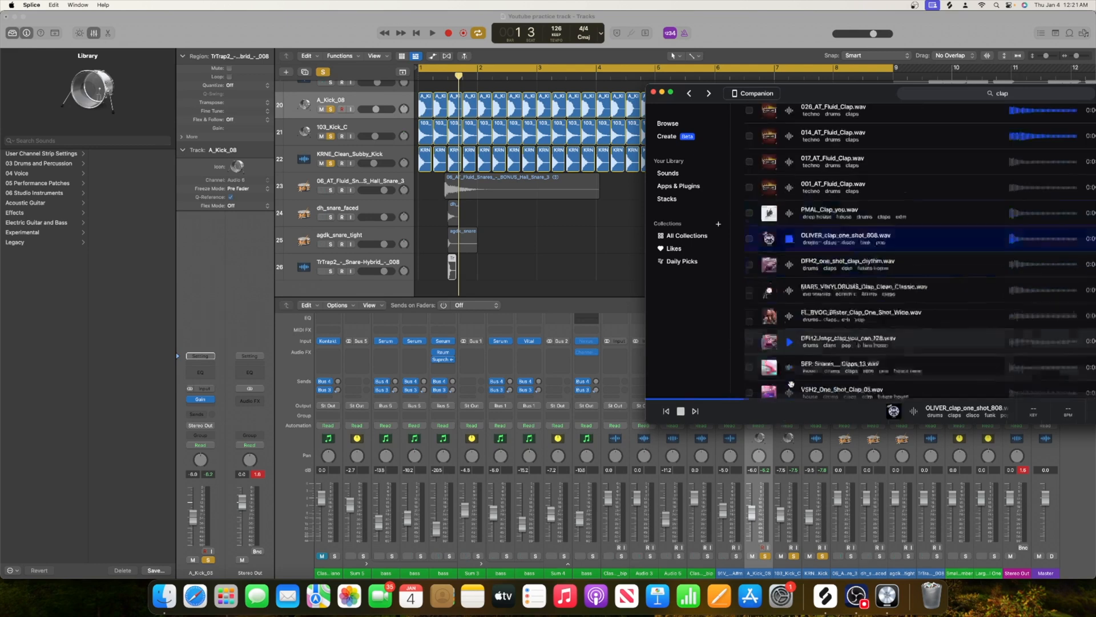
pyautogui.moveTo(839, 161); pyautogui.dragTo(454, 286)
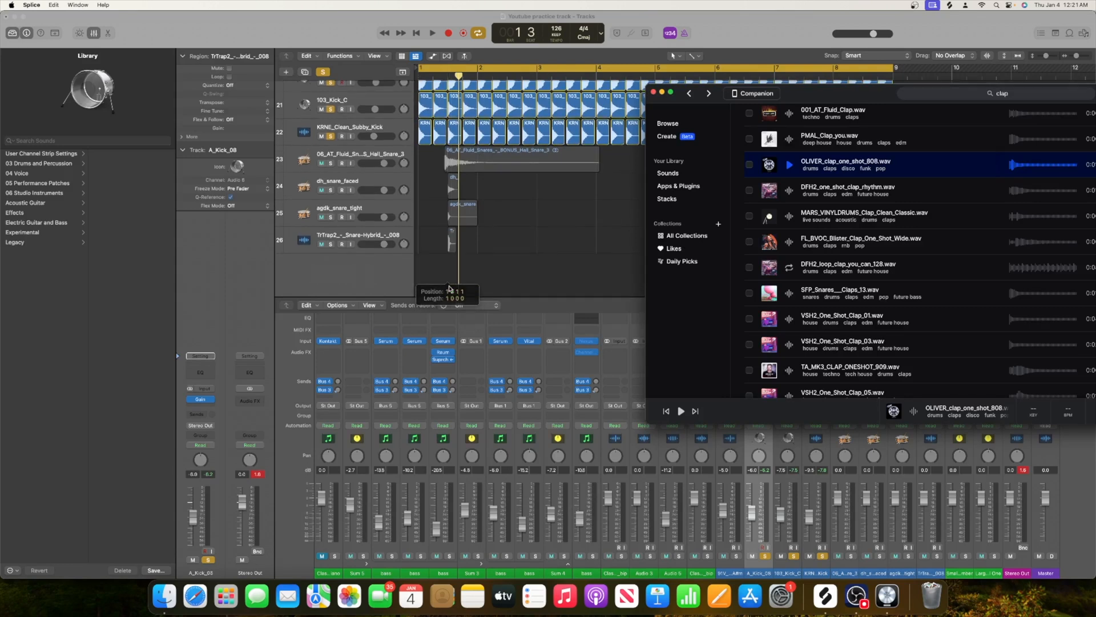
# Step: Switch back to Logic Pro, search Apple Loops for "snaps", and add the Quincy - Snaps loop at bar 1 on a new track
pyautogui.click(515, 249)
pyautogui.click(1068, 34)
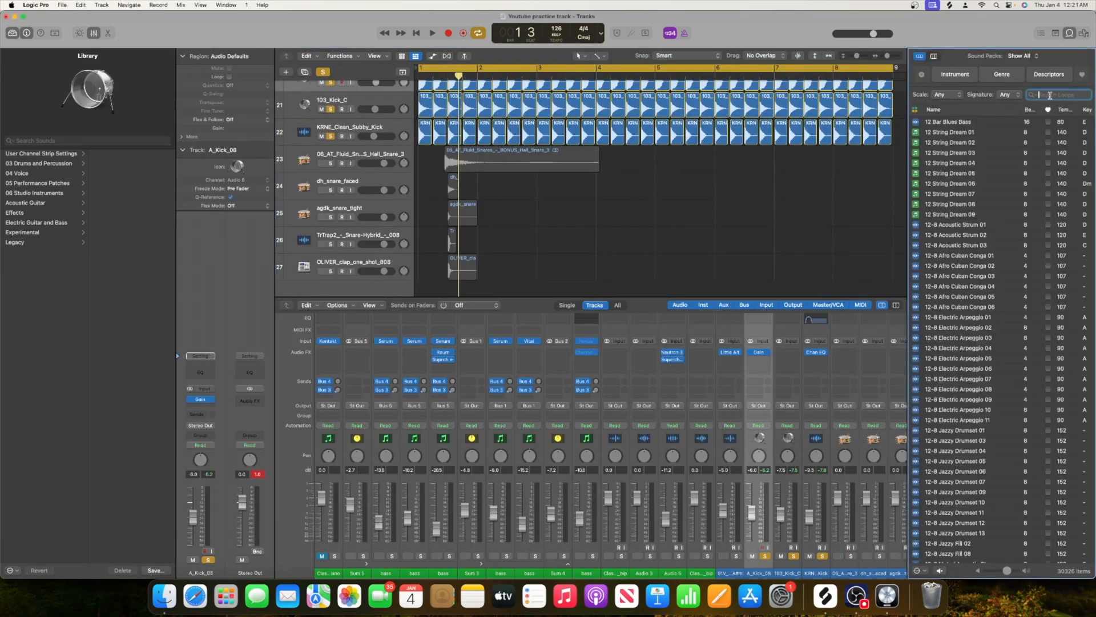
pyautogui.write('snaps')
pyautogui.press('Return')
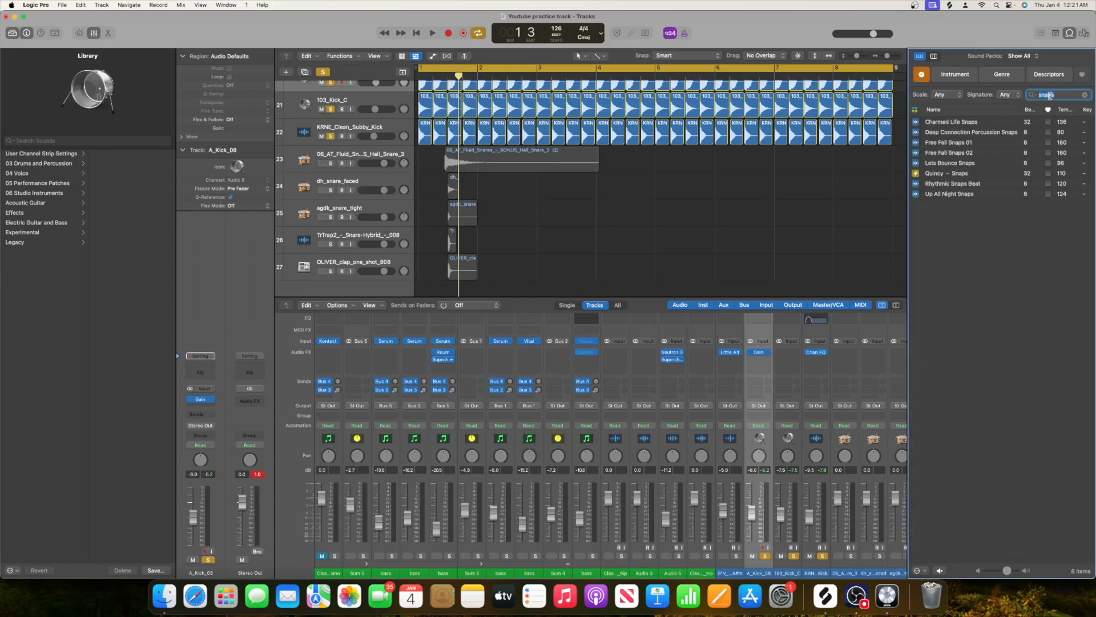
pyautogui.moveTo(959, 175); pyautogui.dragTo(426, 296)
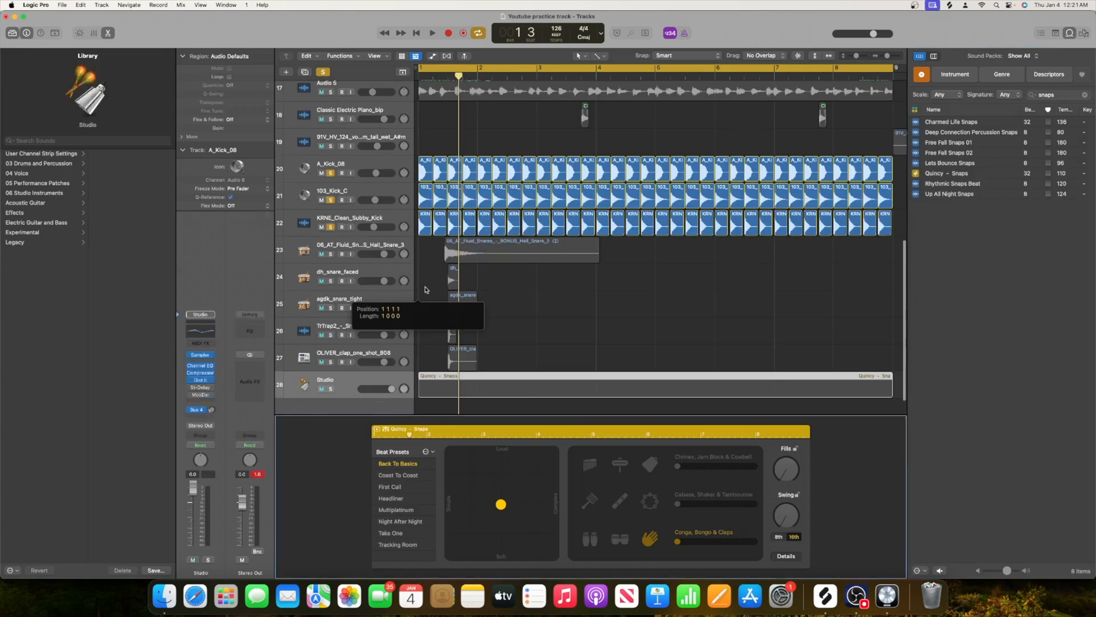
# Step: Align the four snare samples and the clap sample on beat 2 of bar 1
pyautogui.moveTo(664, 252); pyautogui.dragTo(451, 351)
pyautogui.click(507, 354)
pyautogui.moveTo(483, 308); pyautogui.dragTo(435, 420)
pyautogui.click(451, 344)
# Step: Copy the layered snare and clap regions onto beats 2 and 4 of every bar through bar 8
pyautogui.moveTo(425, 312); pyautogui.dragTo(464, 397)
pyautogui.moveTo(444, 305); pyautogui.dragTo(502, 419)
pyautogui.moveTo(444, 309); pyautogui.dragTo(503, 310)
pyautogui.moveTo(428, 318); pyautogui.dragTo(556, 413)
pyautogui.moveTo(443, 289); pyautogui.dragTo(723, 395)
pyautogui.moveTo(442, 306); pyautogui.dragTo(679, 321)
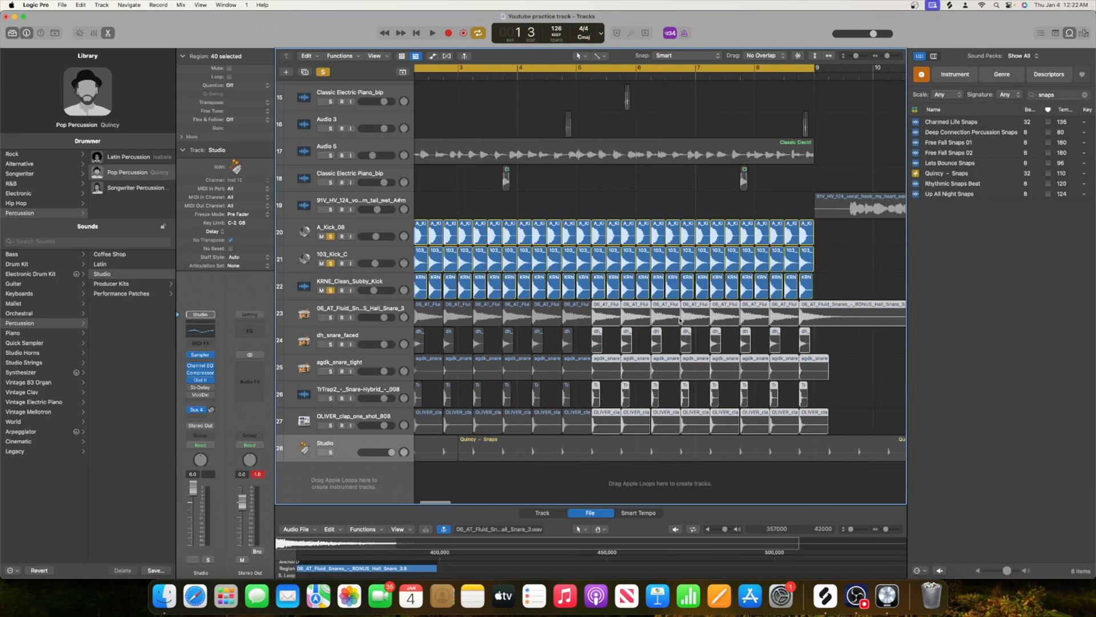
# Step: Lower the four snare tracks and the clap track together to -14.2 dB, and solo them alongside the kicks for playback
pyautogui.click(378, 310)
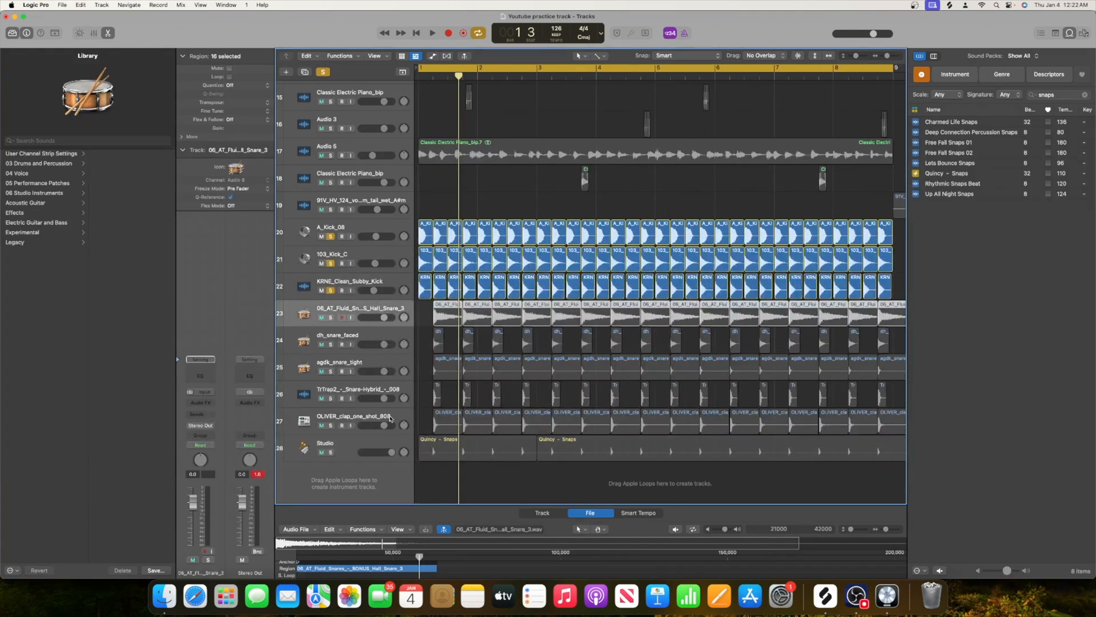
pyautogui.keyDown('shift'); pyautogui.click(387, 416); pyautogui.keyUp('shift')
pyautogui.moveTo(382, 345); pyautogui.dragTo(378, 345)
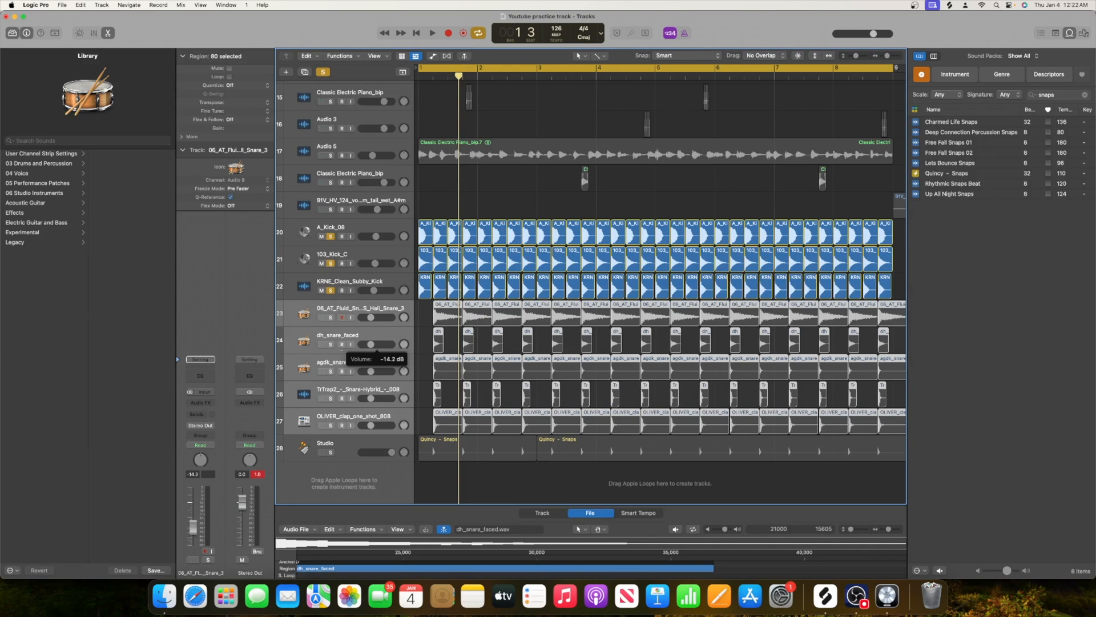
pyautogui.moveTo(370, 344); pyautogui.dragTo(371, 345)
pyautogui.click(331, 318)
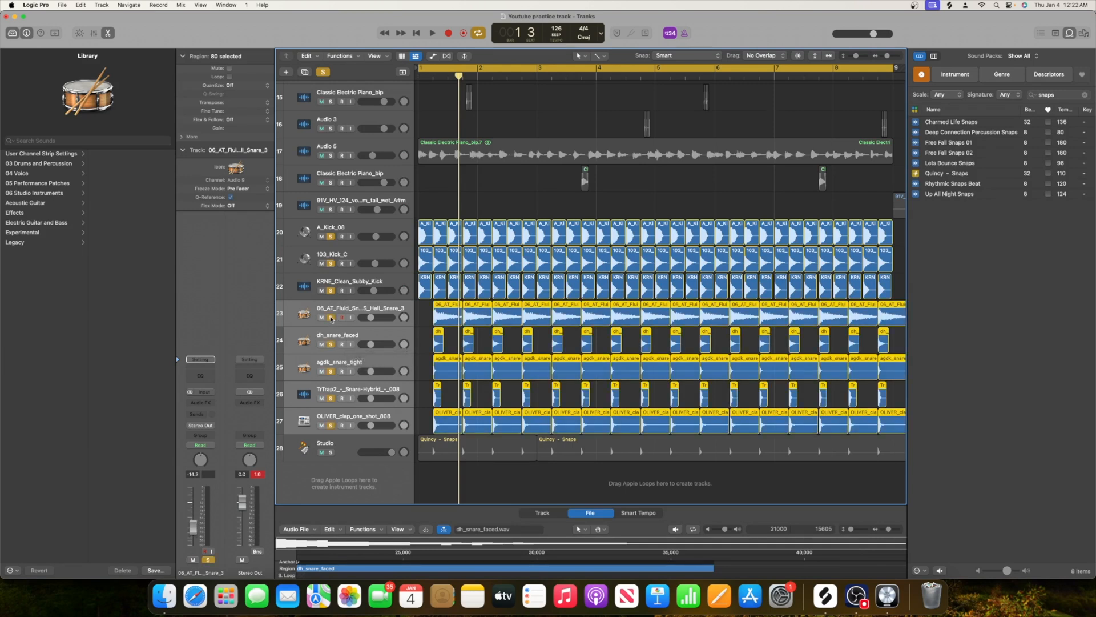
pyautogui.press('space')
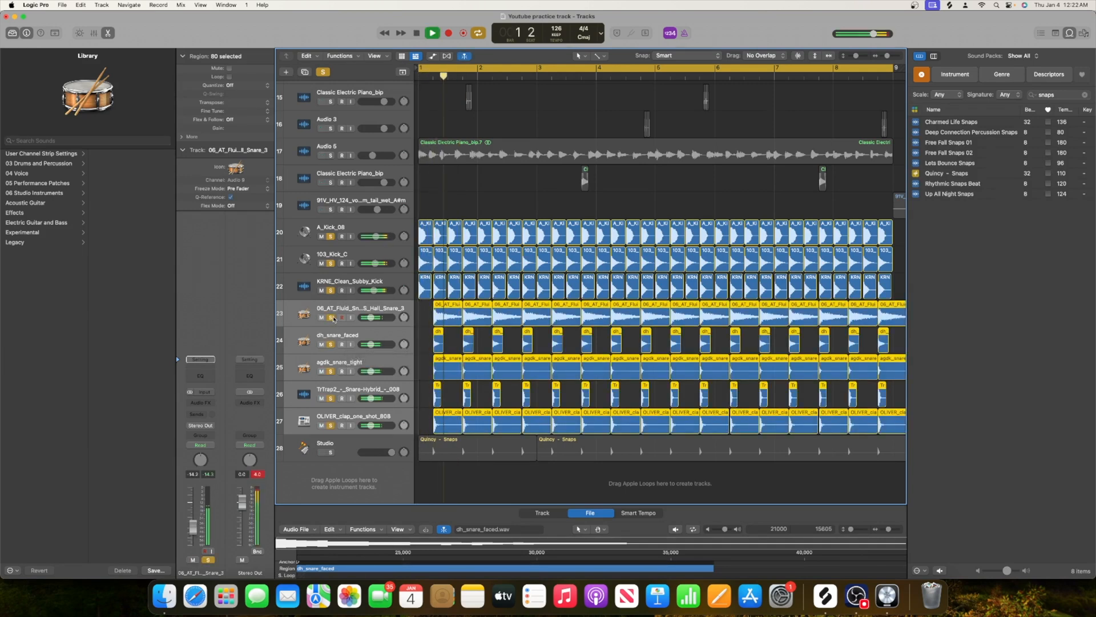
# Step: Unsolo the kicks, the clap and the other three snares to hear the hall snare track alone
pyautogui.click(355, 309)
pyautogui.press('space')
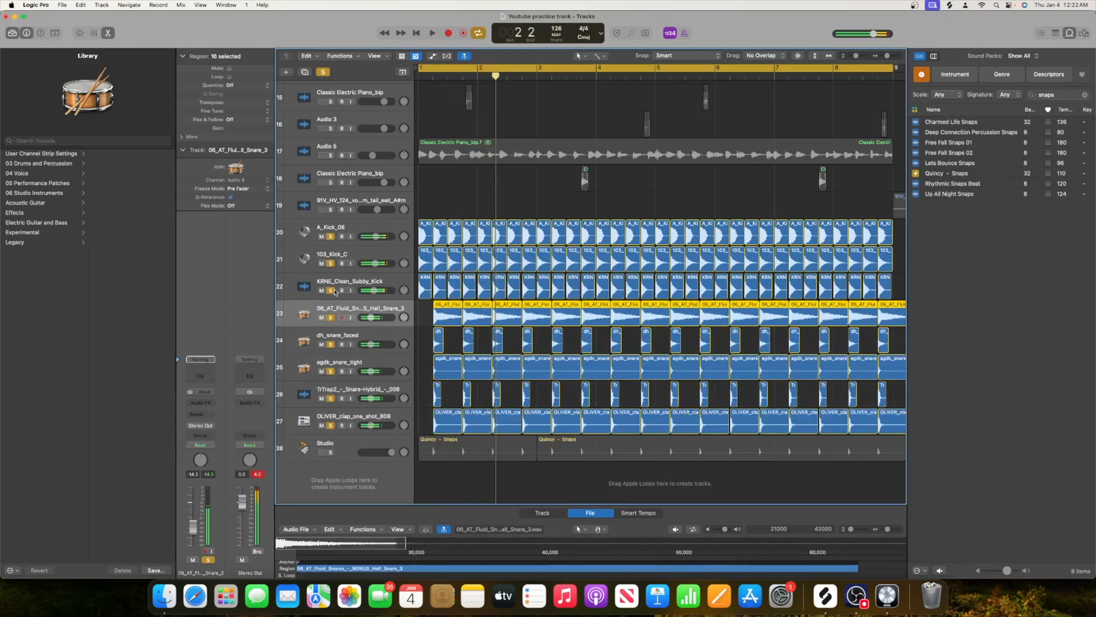
pyautogui.click(334, 236)
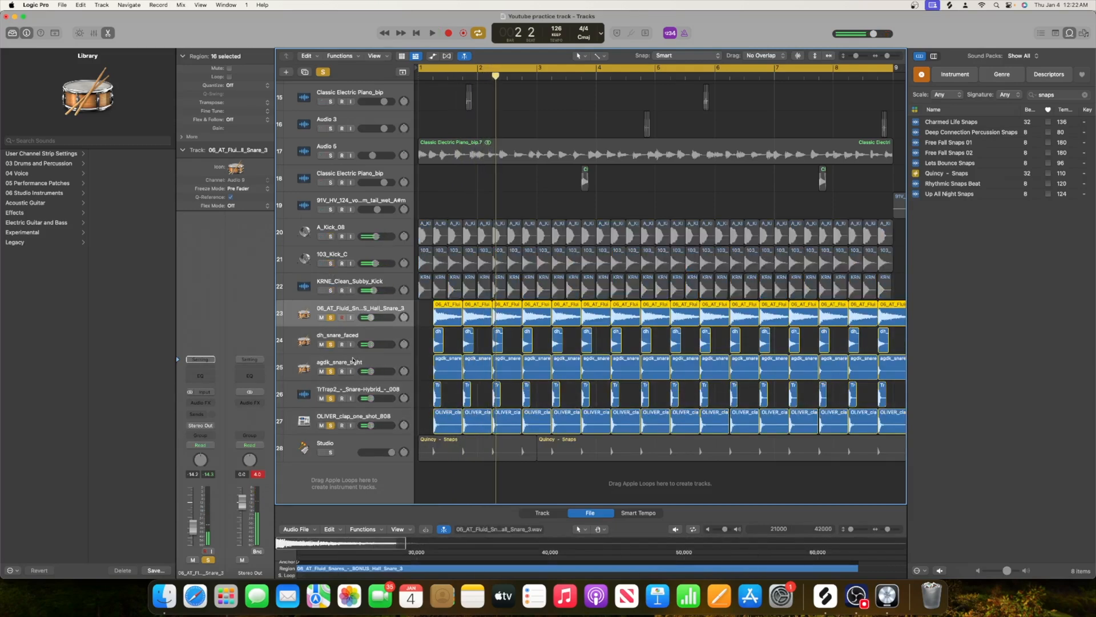
pyautogui.moveTo(329, 345); pyautogui.dragTo(330, 423)
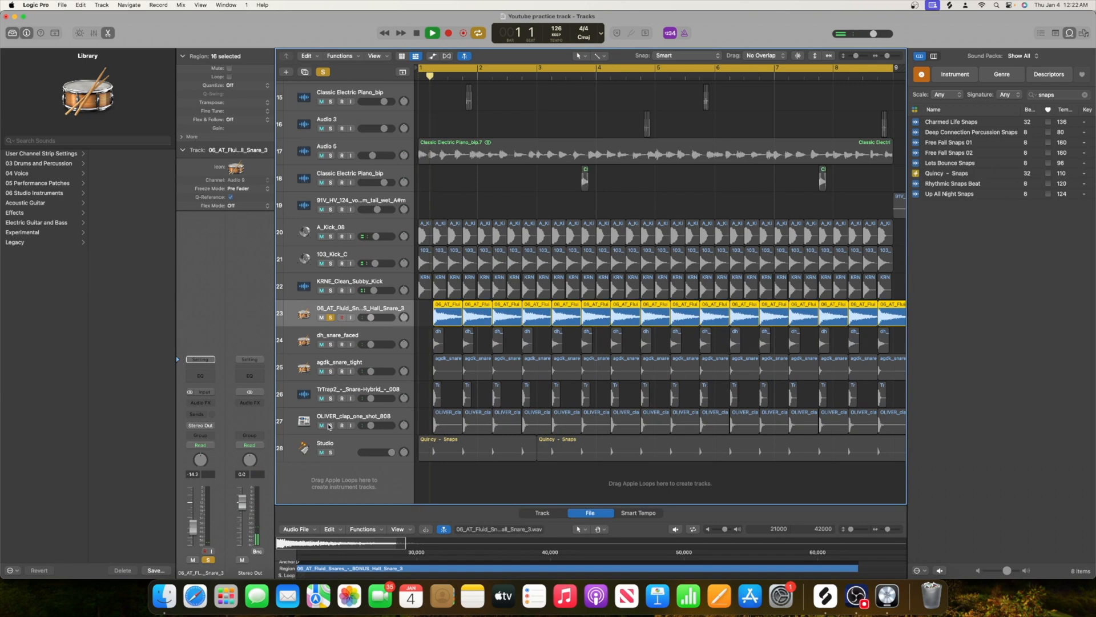
# Step: Delete the hall snare regions on beat 2 of every bar and lengthen the remaining beat 4 regions through bar 7
pyautogui.press('space')
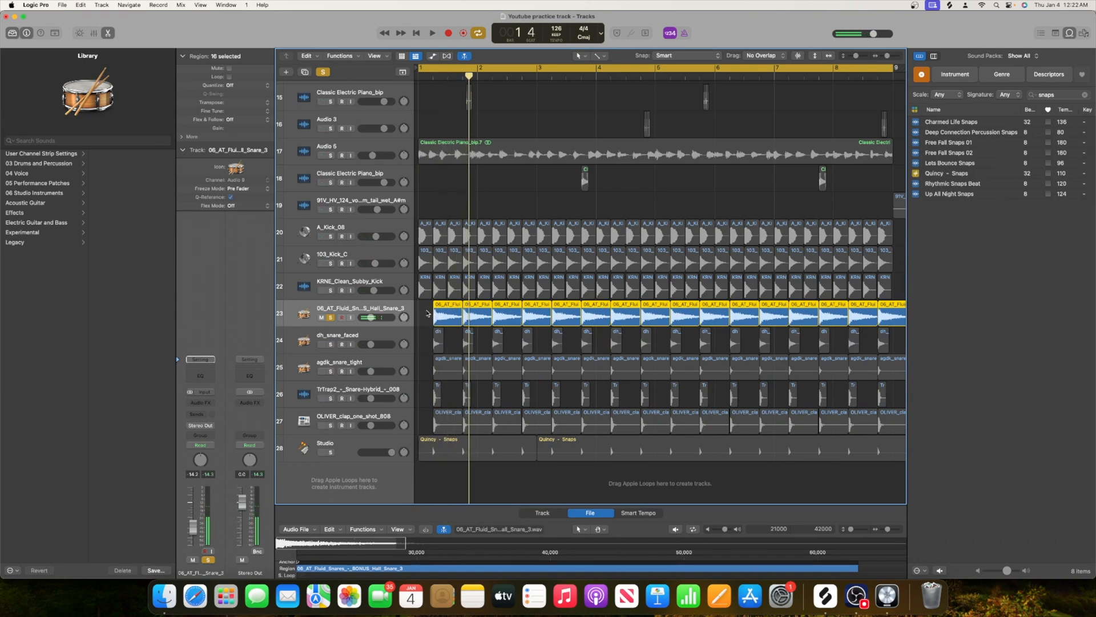
pyautogui.click(457, 314)
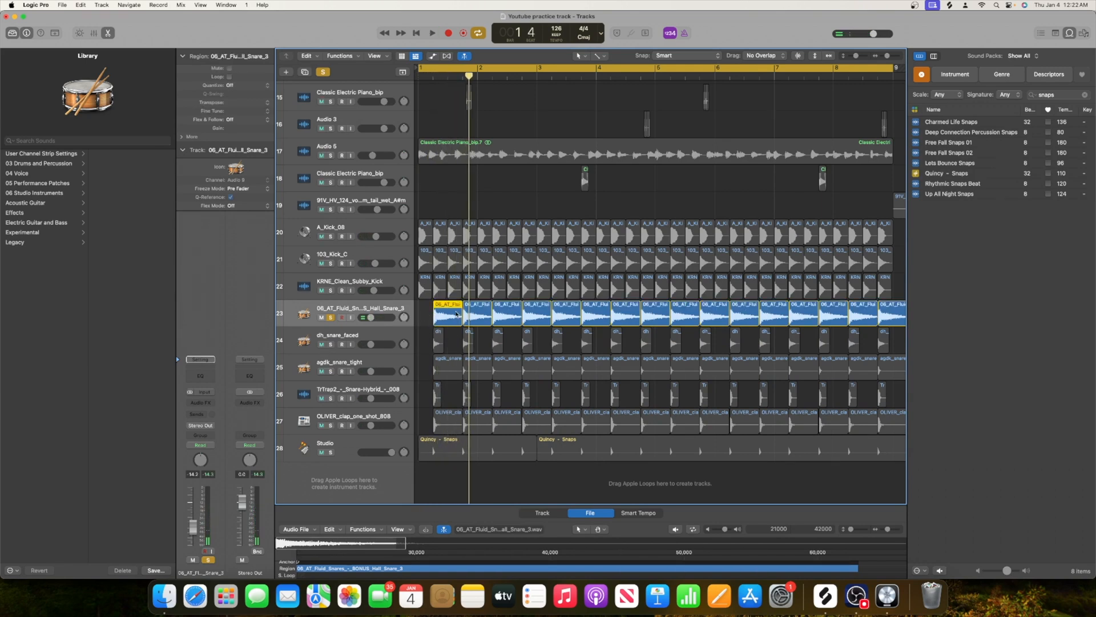
pyautogui.click(504, 313)
pyautogui.press('Delete')
pyautogui.click(567, 315)
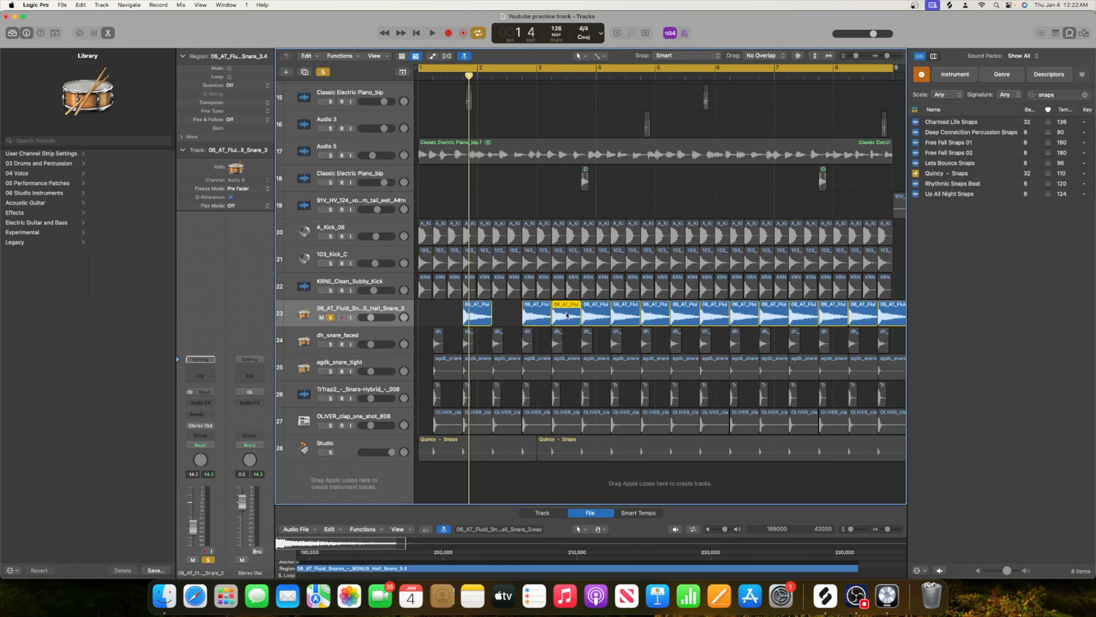
pyautogui.click(680, 310)
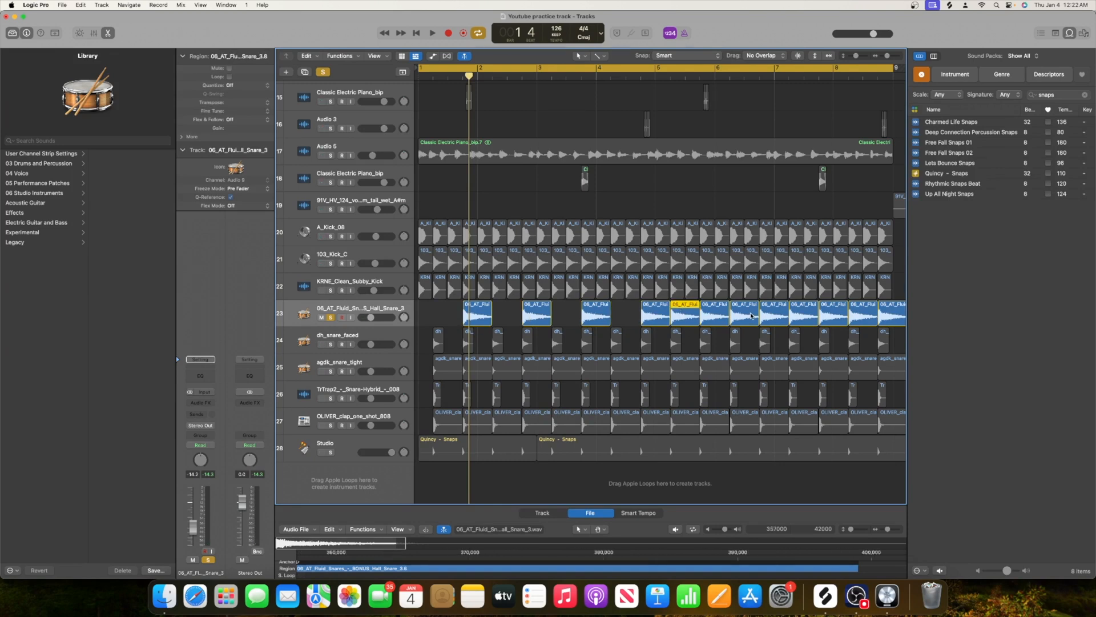
pyautogui.press('Delete')
pyautogui.click(746, 316)
pyautogui.click(810, 318)
pyautogui.press('Delete')
pyautogui.click(867, 315)
pyautogui.moveTo(425, 320); pyautogui.dragTo(831, 318)
pyautogui.hscroll(-3, 657, 319)
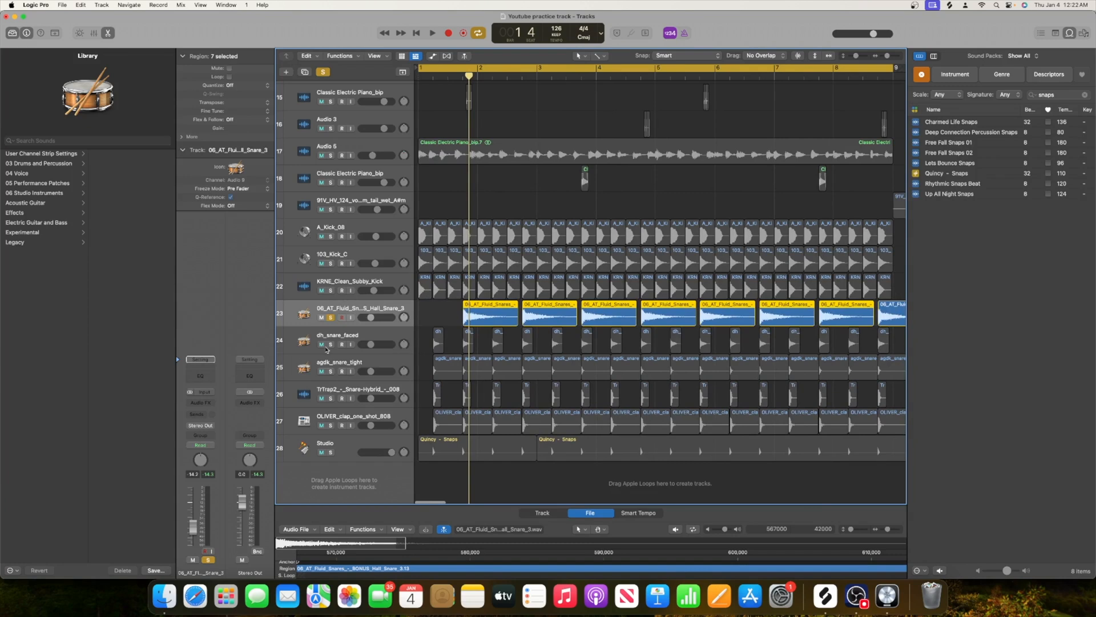
# Step: Play the dh_snare_faced track soloed on its own, and solo the hall snare with it to hear both from the start
pyautogui.click(330, 344)
pyautogui.click(331, 318)
pyautogui.press('space')
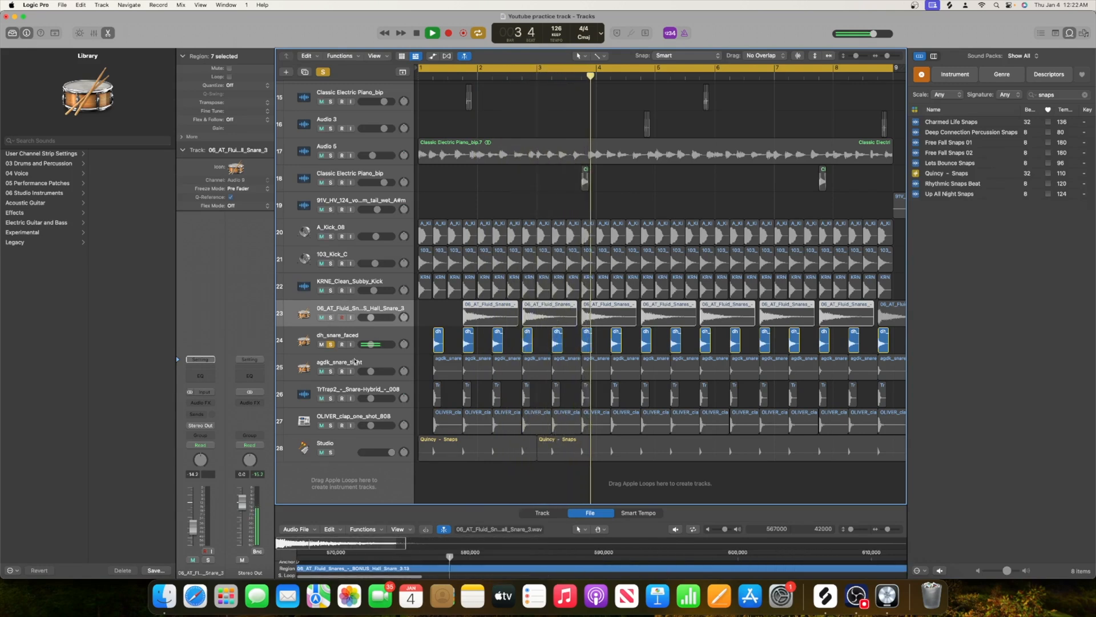
pyautogui.click(331, 317)
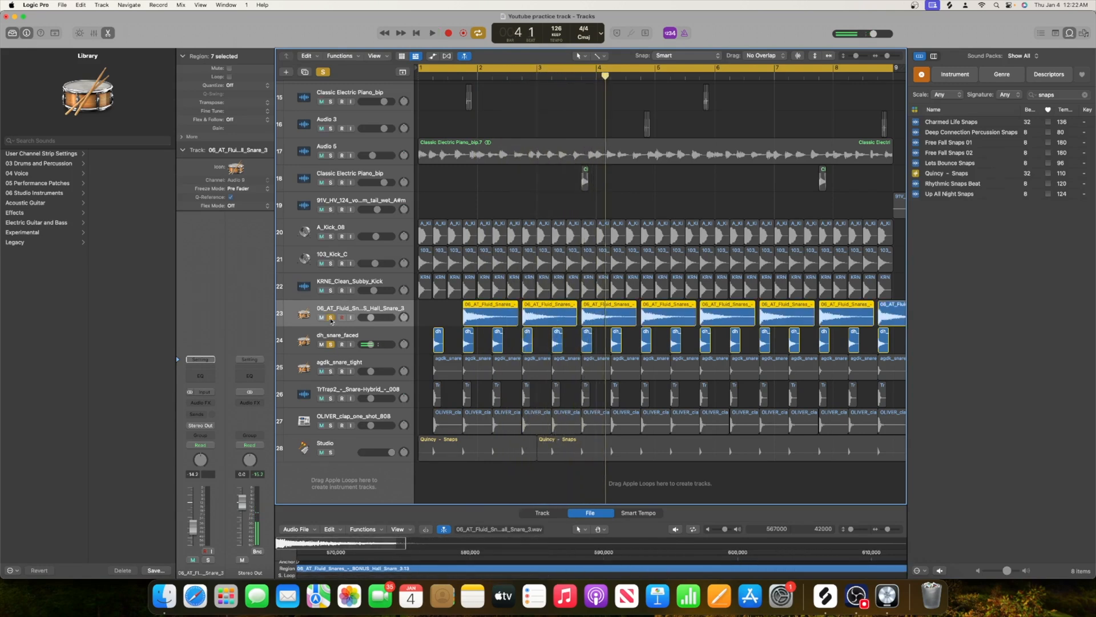
pyautogui.press('Return')
pyautogui.press('space')
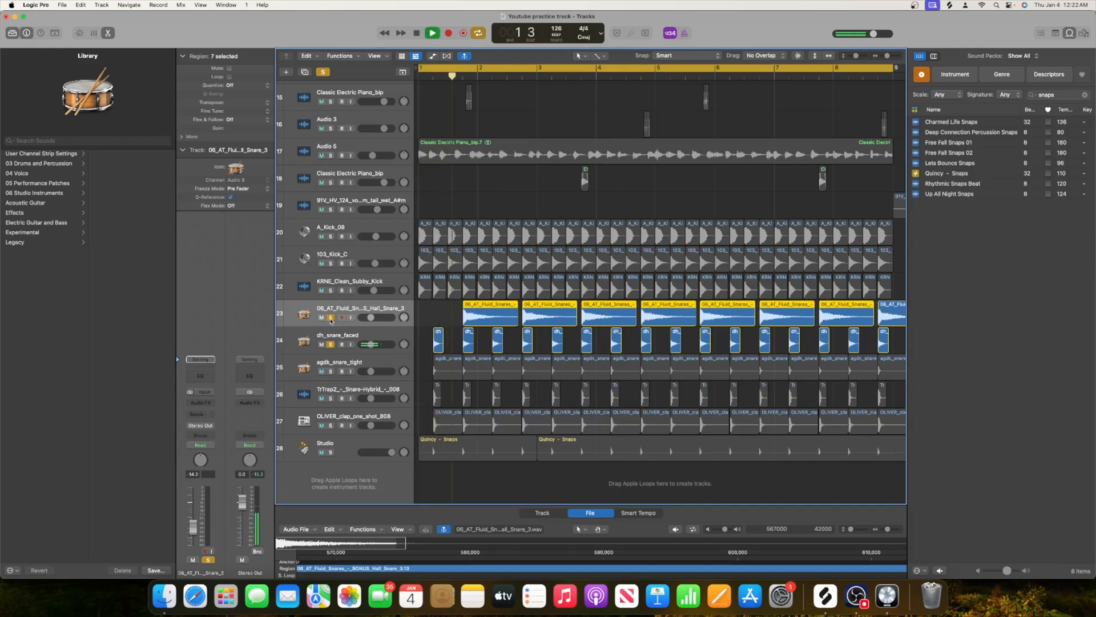
pyautogui.press('space')
# Step: Lower the hall snare track to -16.6 dB and play it from the start against dh_snare_faced
pyautogui.moveTo(371, 317); pyautogui.dragTo(368, 318)
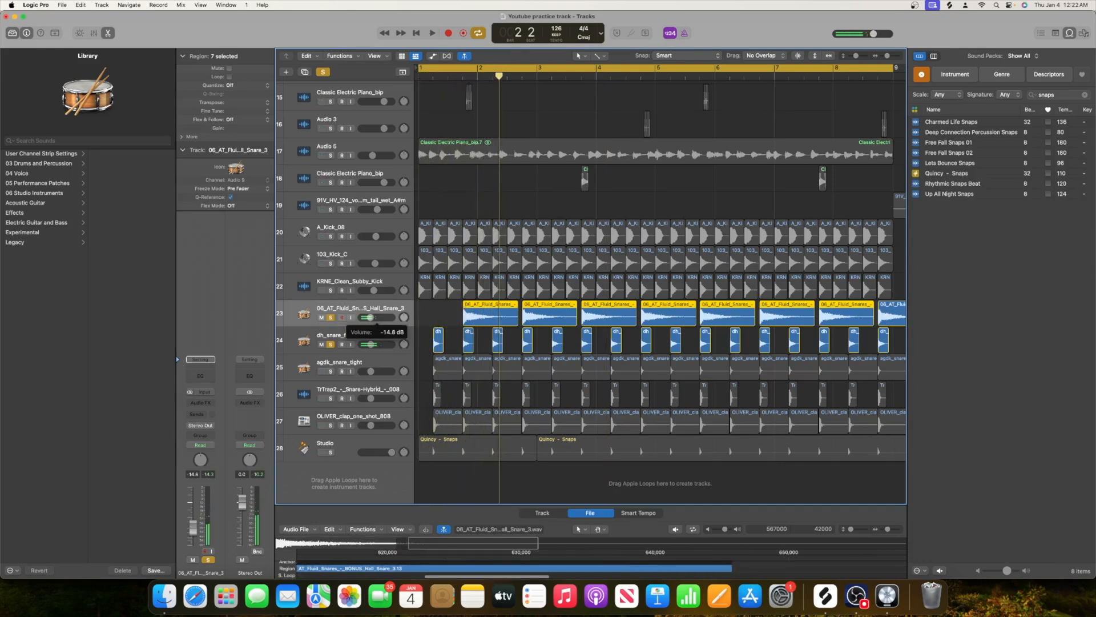
pyautogui.press('Return')
pyautogui.press('space')
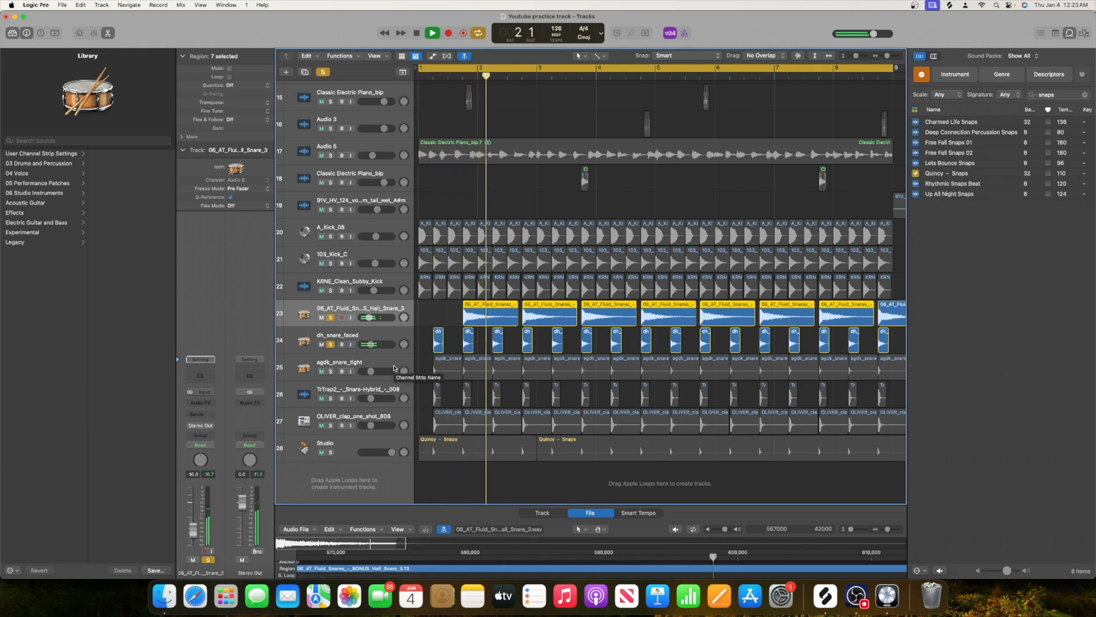
pyautogui.press('space')
# Step: Solo agdk_snare_tight in place of the hall snare and play it together with dh_snare_faced from the start
pyautogui.click(330, 371)
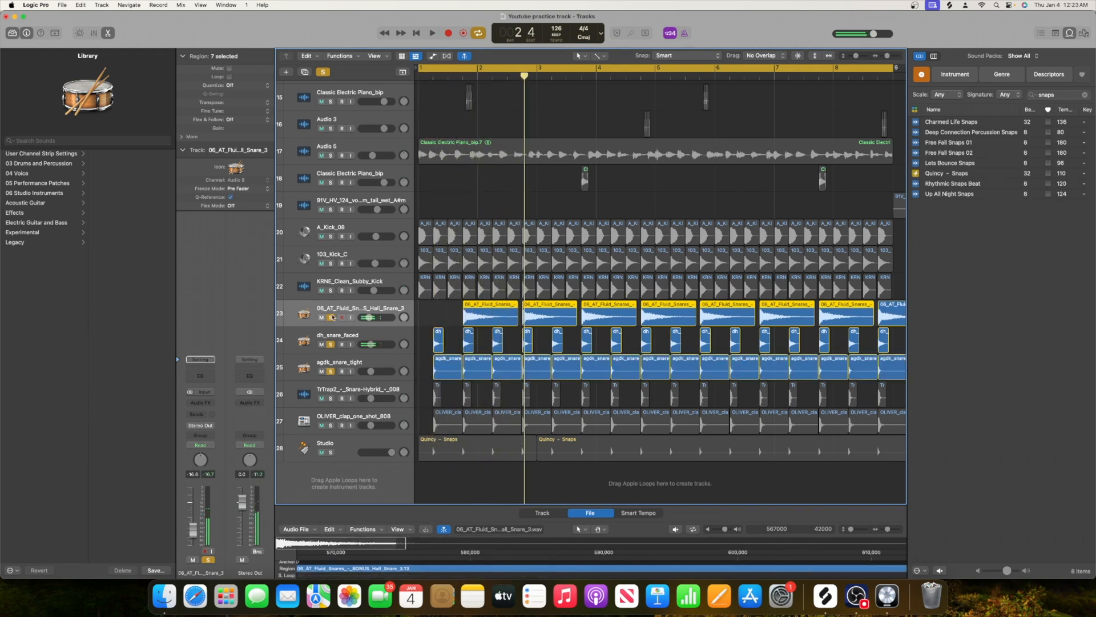
pyautogui.click(332, 318)
pyautogui.press('Return')
pyautogui.press('space')
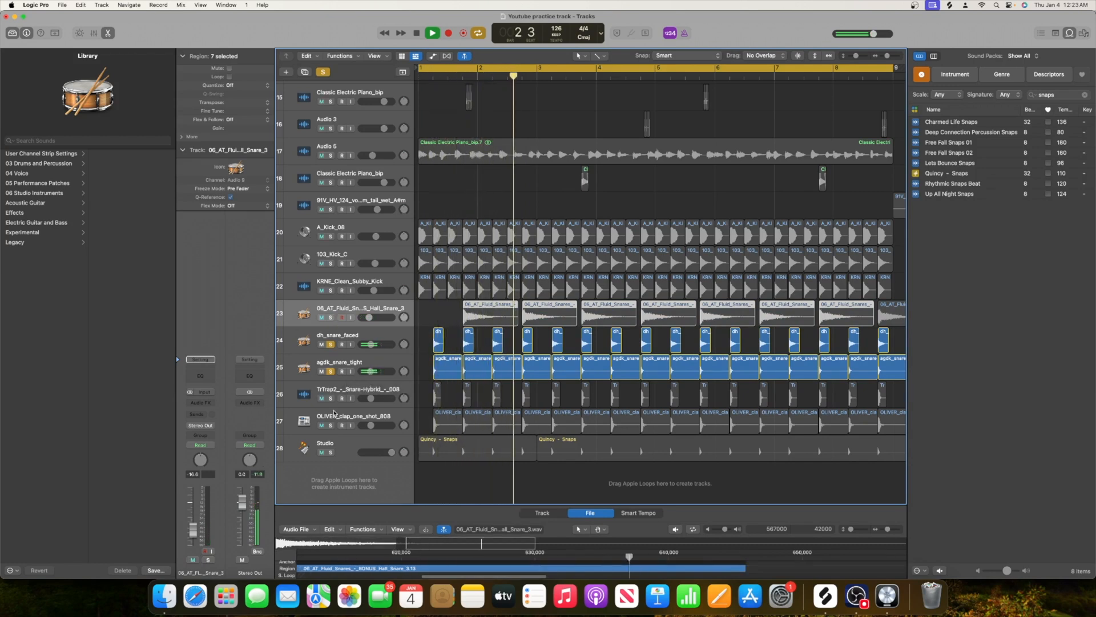
pyautogui.press('space')
# Step: Add the TrTrap2 hybrid snare to the soloed snares and lower its volume to -15.6 dB while playing them
pyautogui.click(332, 398)
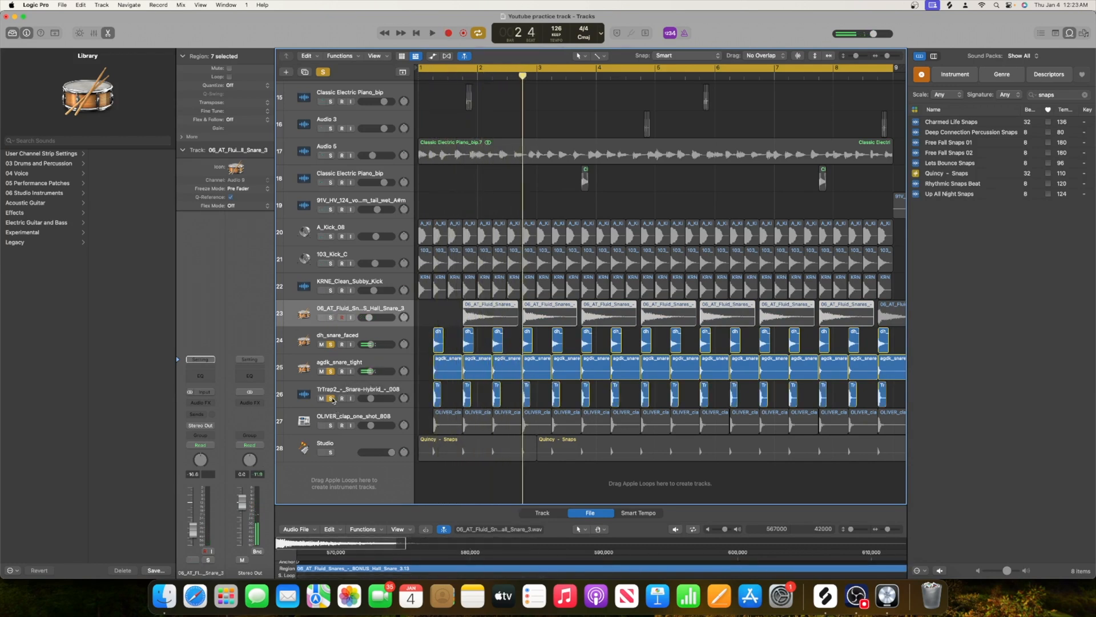
pyautogui.press('Return')
pyautogui.press('space')
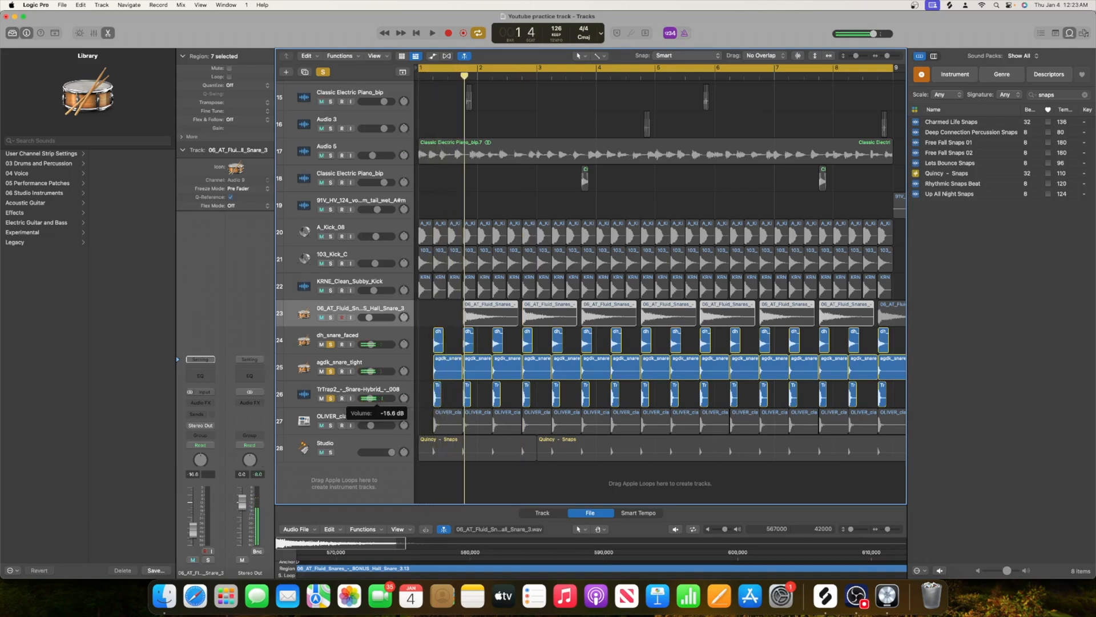
pyautogui.press('Return')
pyautogui.press('space')
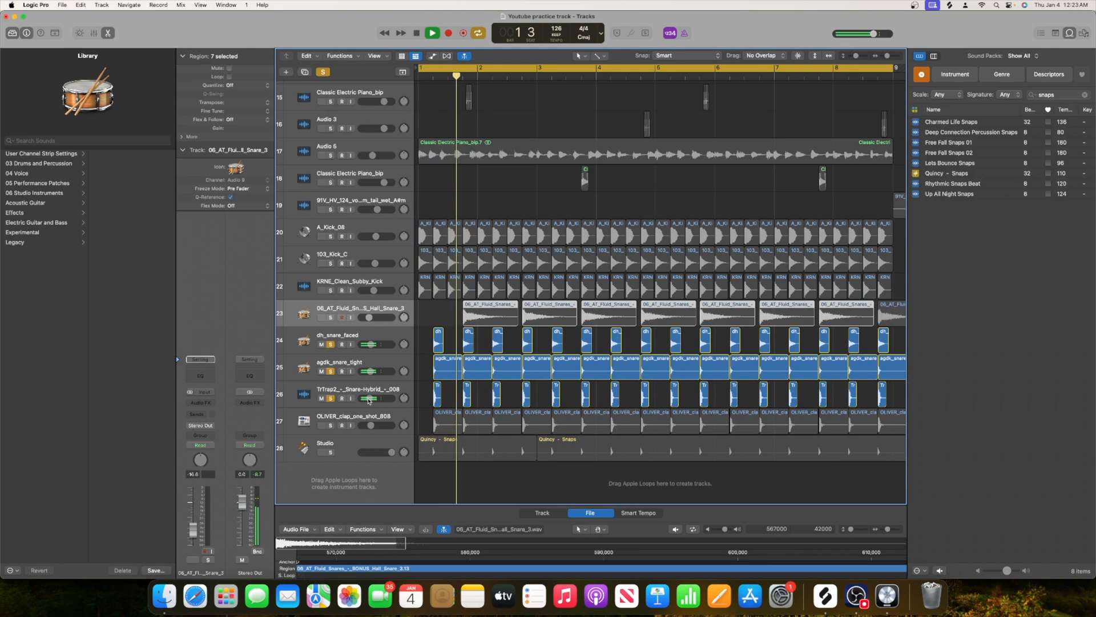
pyautogui.press('space')
# Step: Solo the clap and the Studio snaps track too, lowering the clap to -17.4 dB and reducing the snaps' volume
pyautogui.click(331, 426)
pyautogui.press('Return')
pyautogui.press('space')
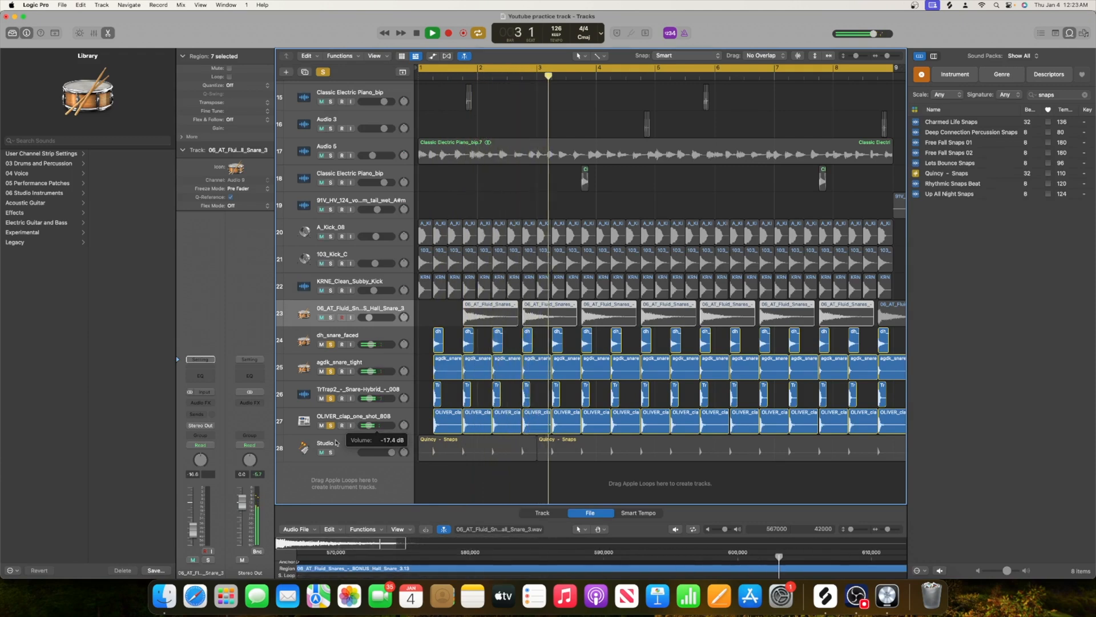
pyautogui.click(331, 452)
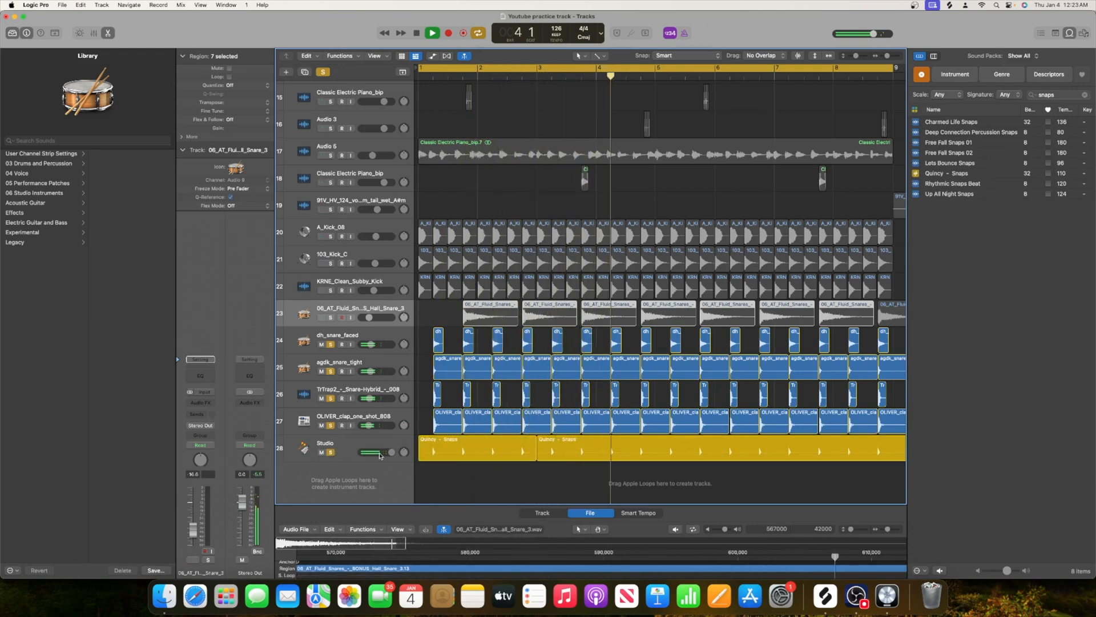
pyautogui.moveTo(391, 452); pyautogui.dragTo(380, 452)
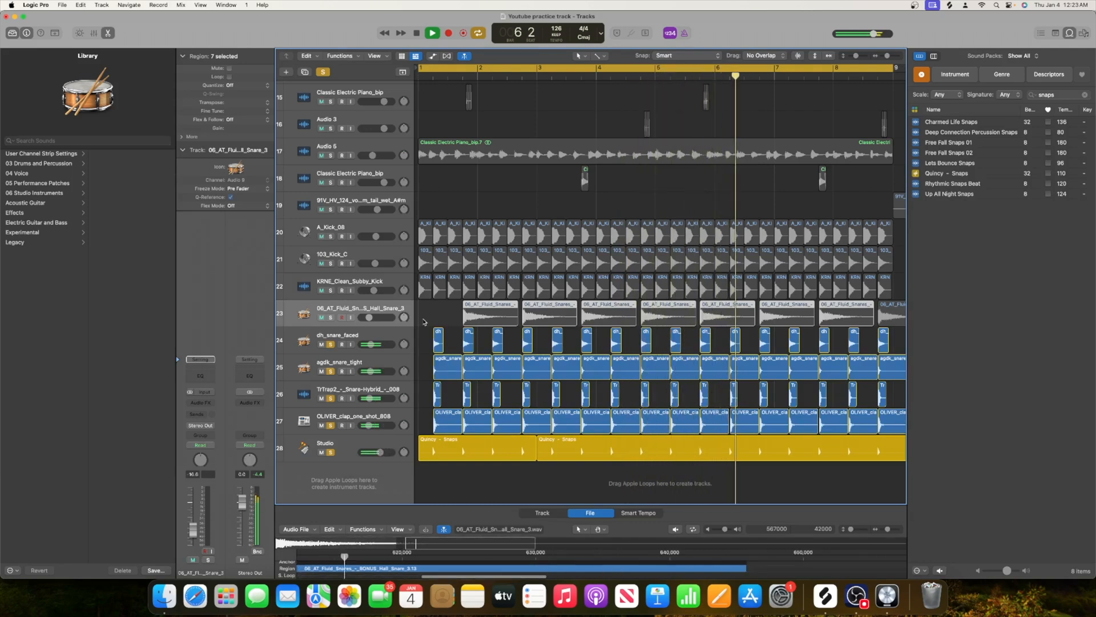
# Step: Solo the hall snare and the three kick tracks as well, and play the whole drum groove
pyautogui.click(331, 318)
pyautogui.press('Return')
pyautogui.press('space')
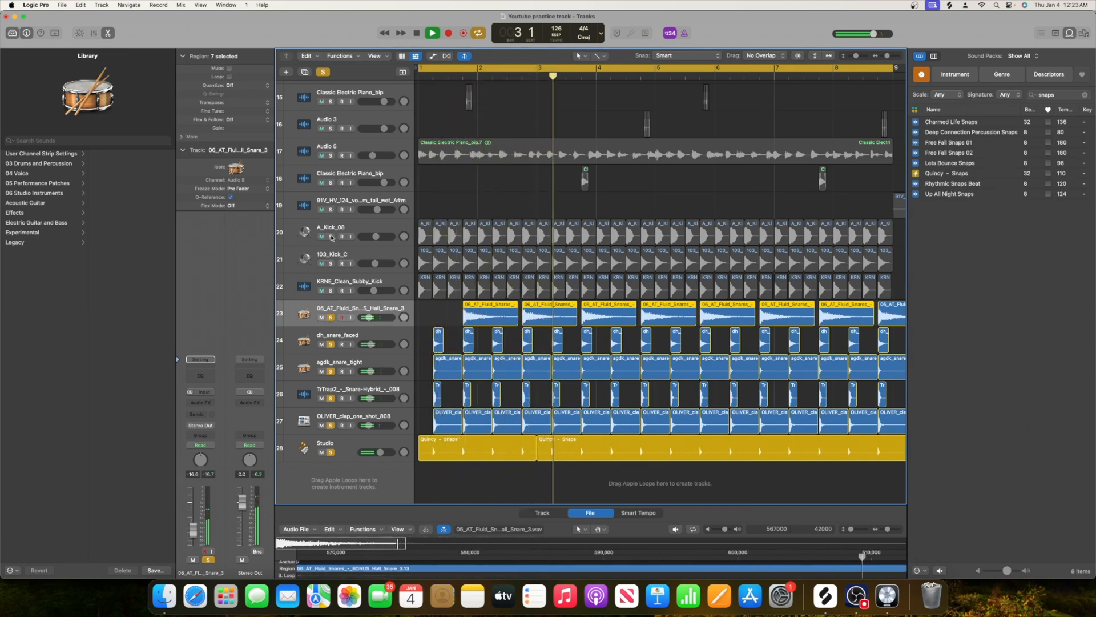
pyautogui.moveTo(331, 237); pyautogui.dragTo(331, 290)
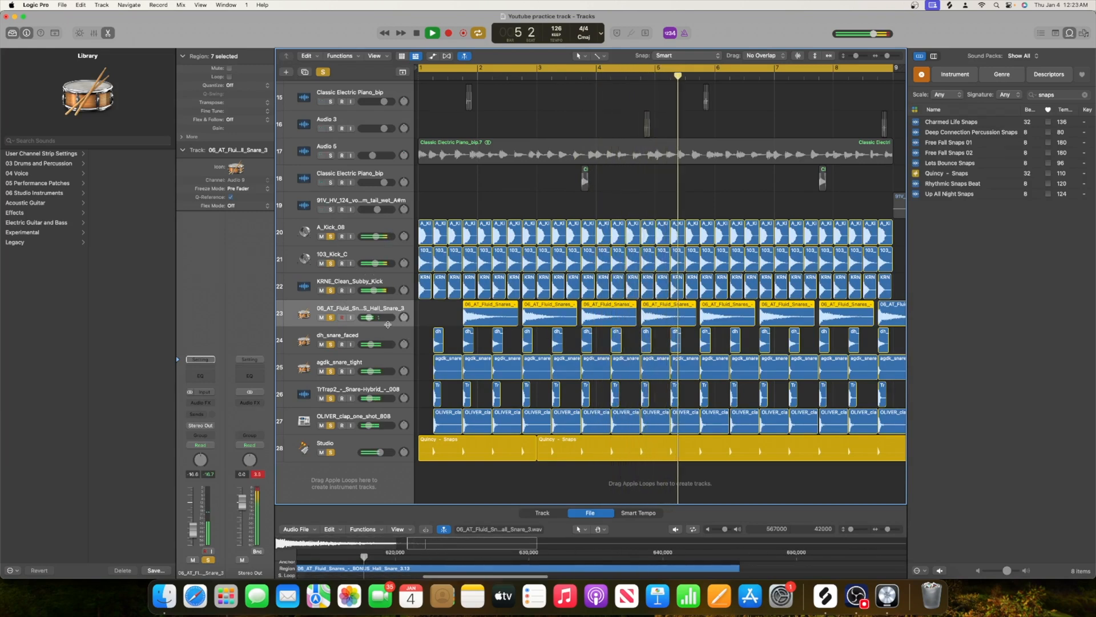
pyautogui.press('space')
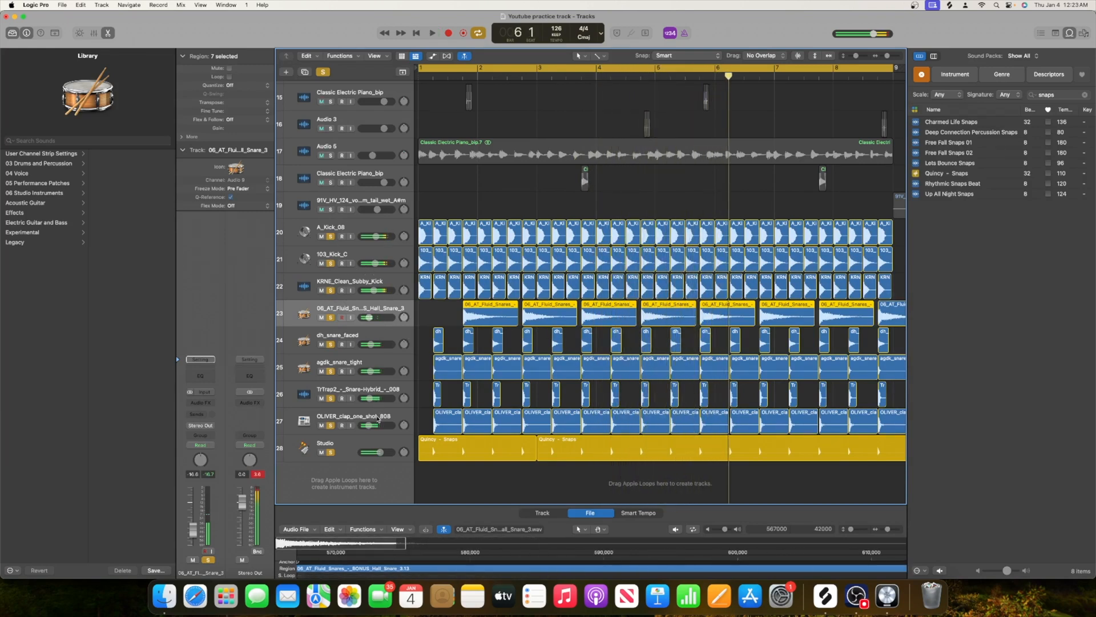
# Step: Raise the volumes of the four snare tracks and the clap track together, and play the groove from the start
pyautogui.keyDown('shift'); pyautogui.click(372, 419); pyautogui.keyUp('shift')
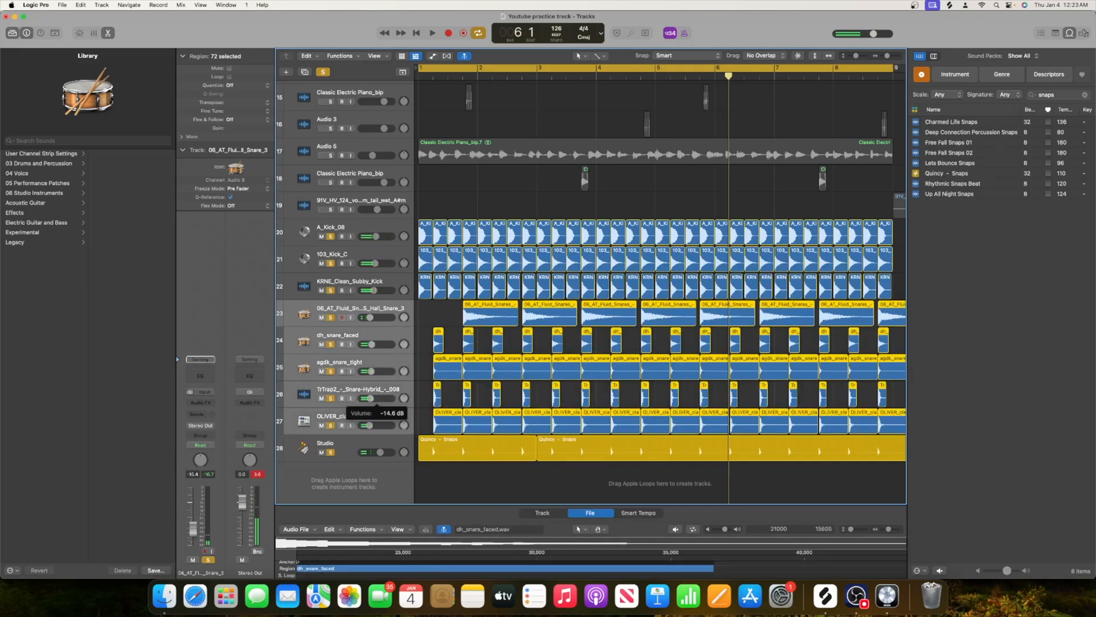
pyautogui.press('Return')
pyautogui.press('space')
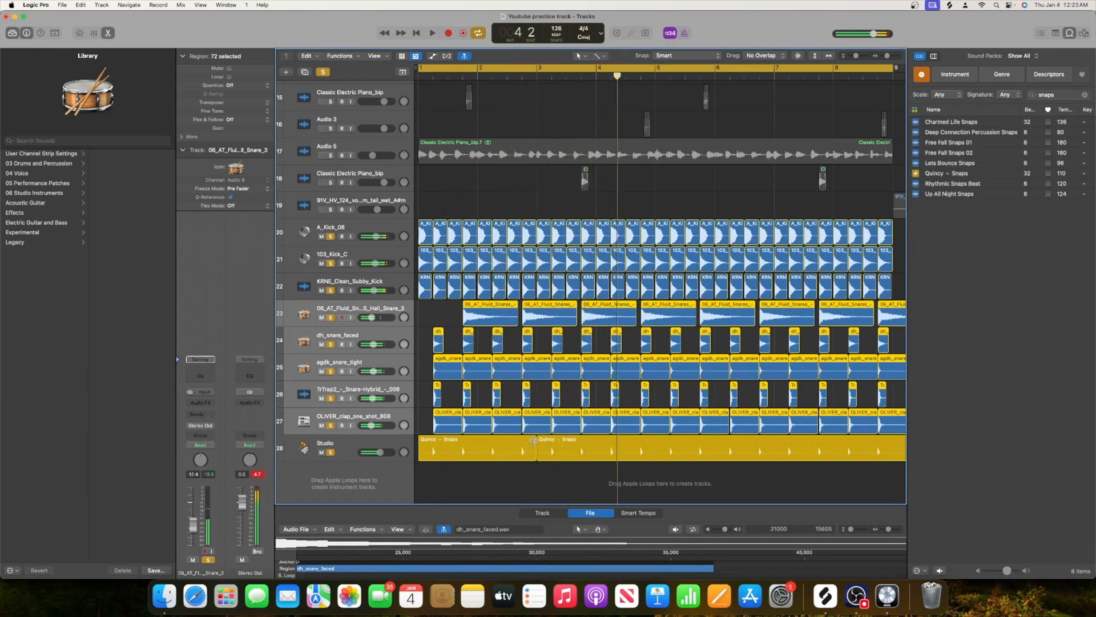
# Step: Switch to OBS to check the audio mixer meters, and return to Logic Pro
pyautogui.click(855, 600)
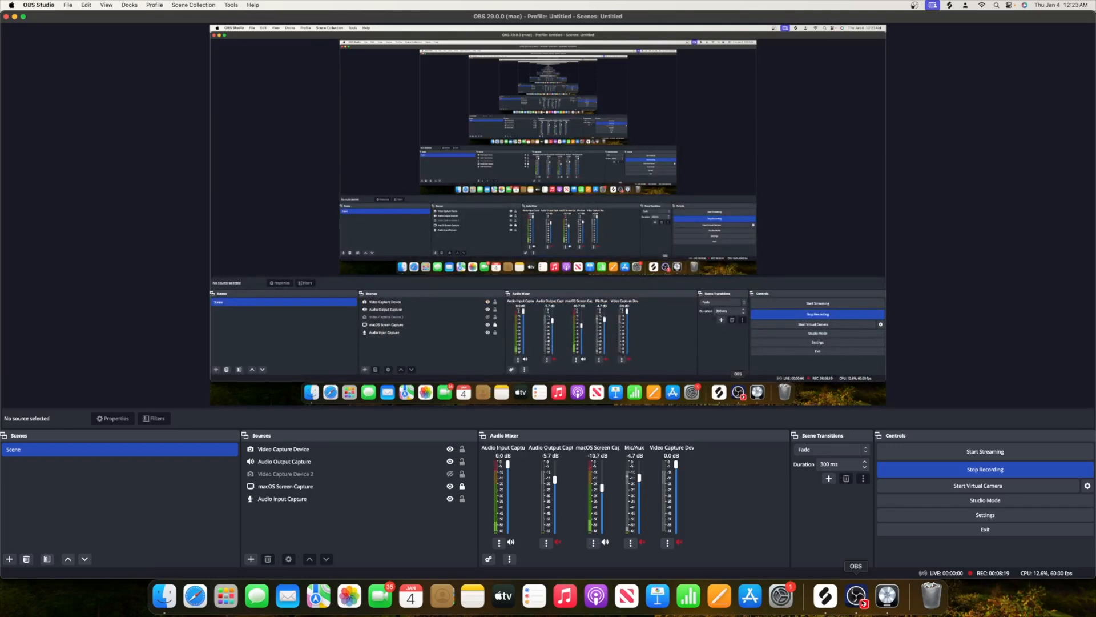
pyautogui.click(882, 597)
pyautogui.click(856, 597)
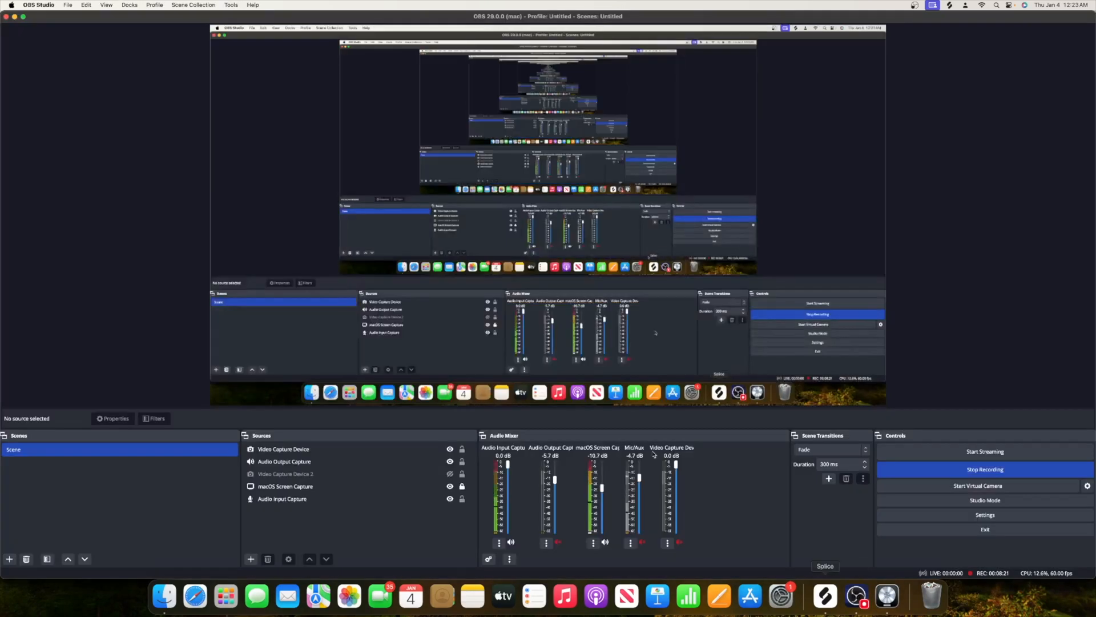
pyautogui.click(882, 597)
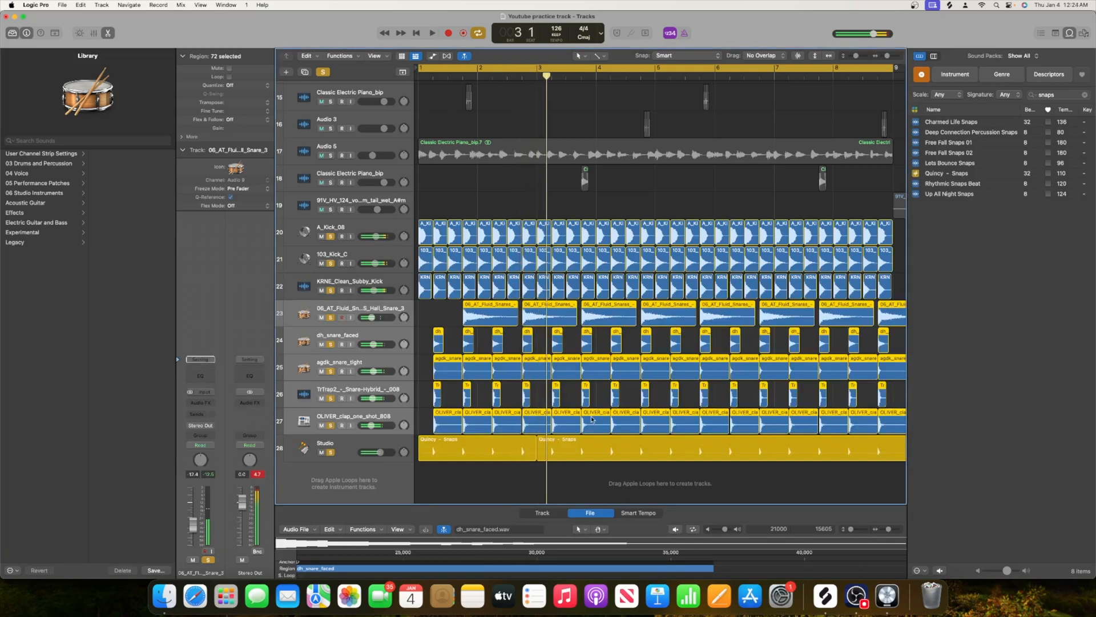
# Step: Switch to Splice, move its window over the arrangement, and search the sounds for "perc"
pyautogui.scroll(2, 422, 294)
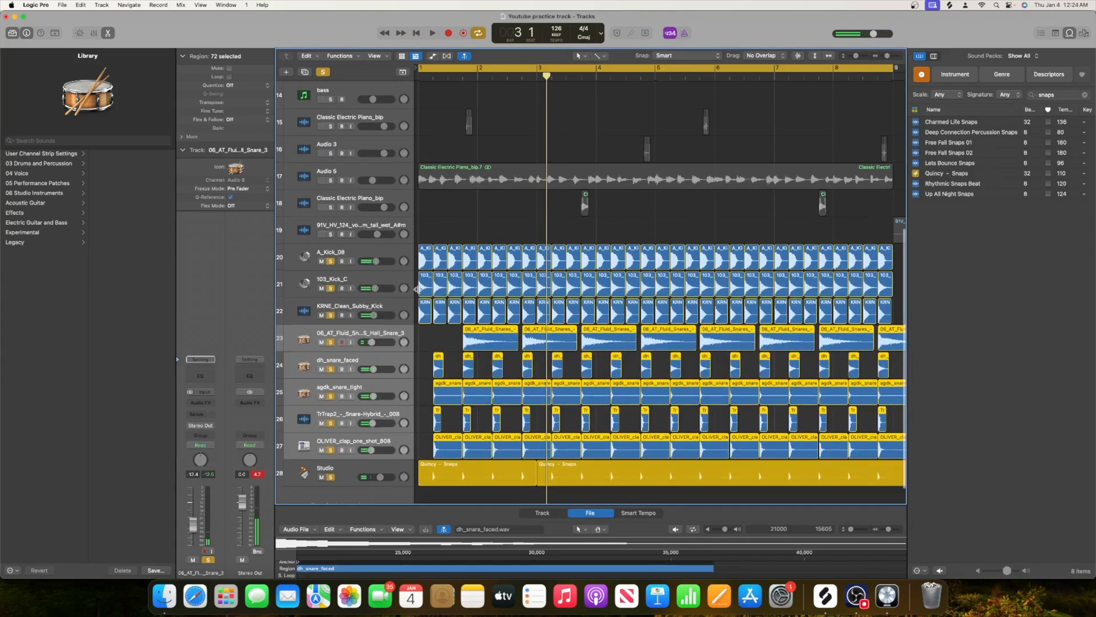
pyautogui.scroll(-1, 418, 289)
pyautogui.click(825, 596)
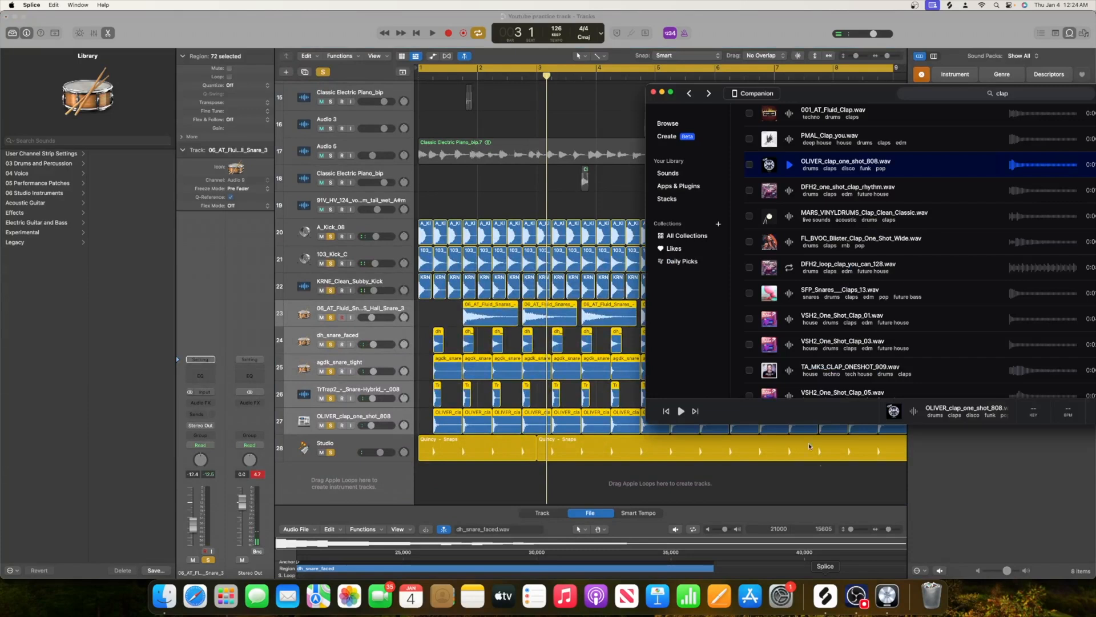
pyautogui.moveTo(850, 101); pyautogui.dragTo(490, 92)
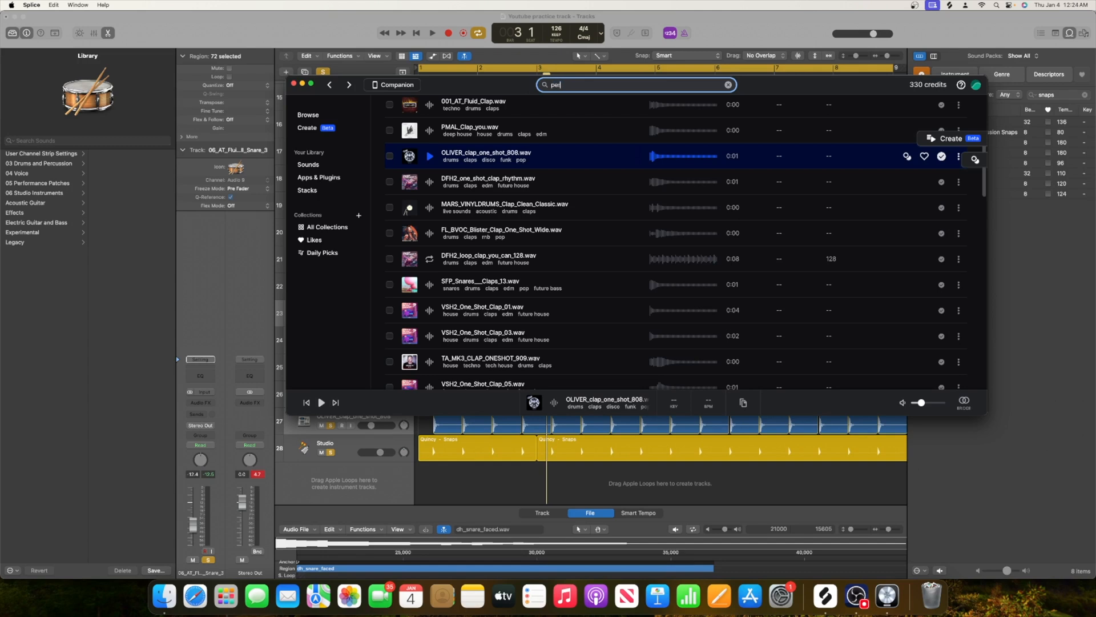
pyautogui.press('Return')
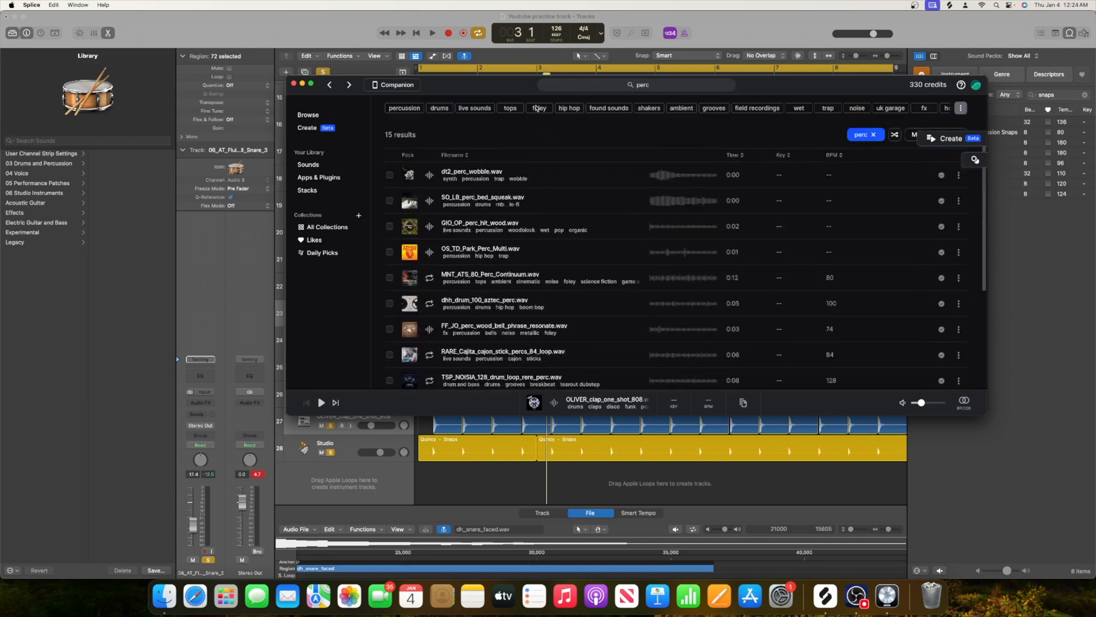
# Step: Preview the first percussion samples in the results and add dhh_drum_100_aztec_perc to a new audio track at bar 1
pyautogui.click(432, 209)
pyautogui.click(432, 230)
pyautogui.click(433, 255)
pyautogui.click(430, 278)
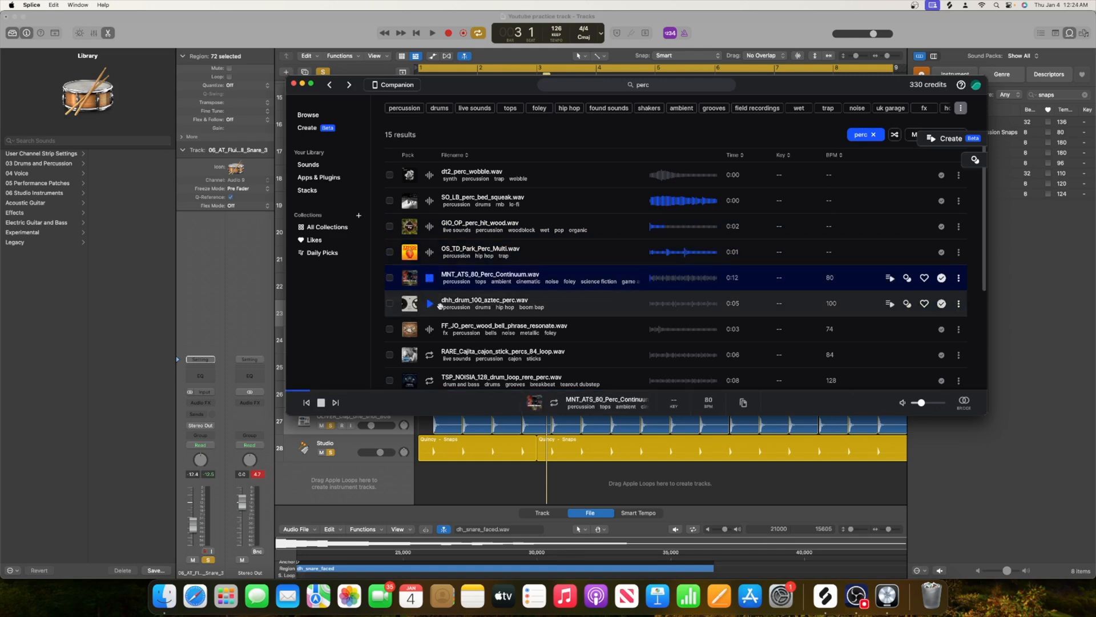
pyautogui.click(433, 306)
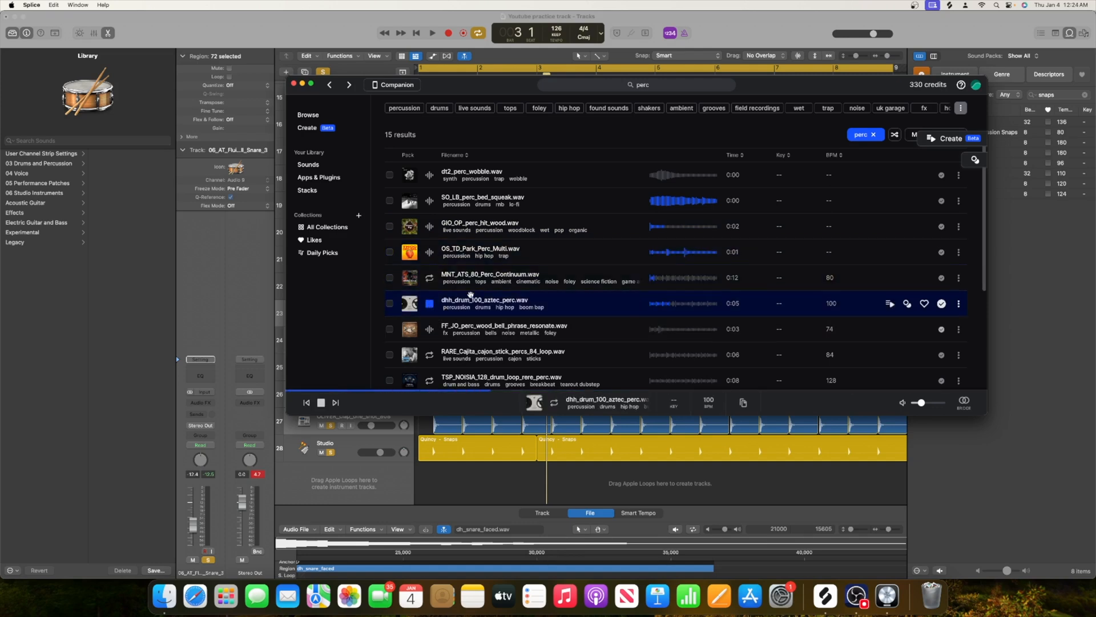
pyautogui.click(429, 329)
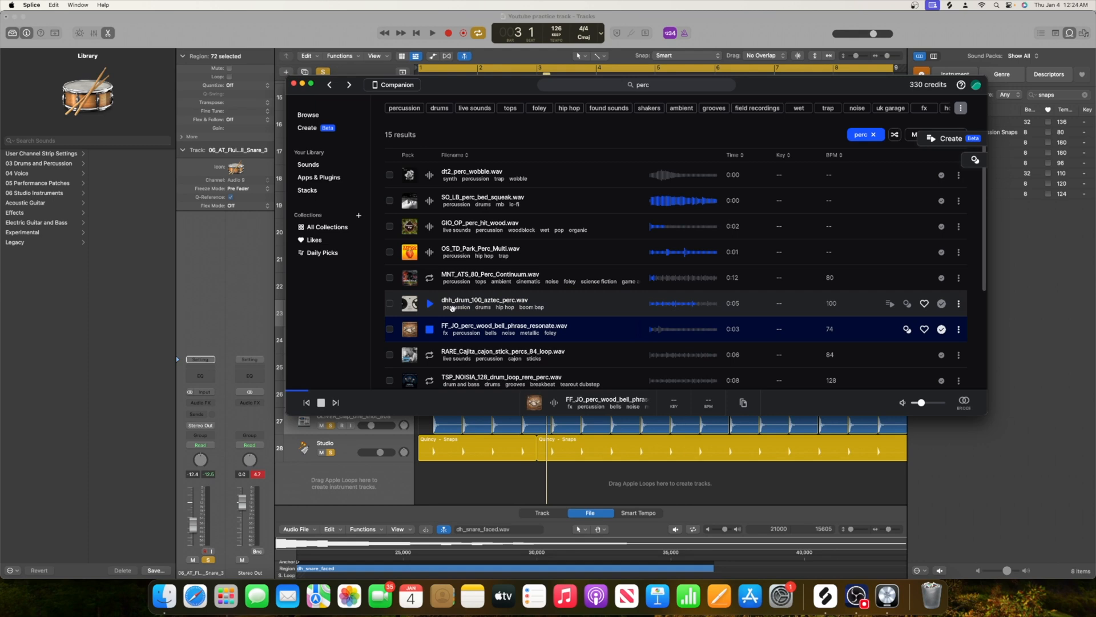
pyautogui.moveTo(429, 329); pyautogui.dragTo(420, 488)
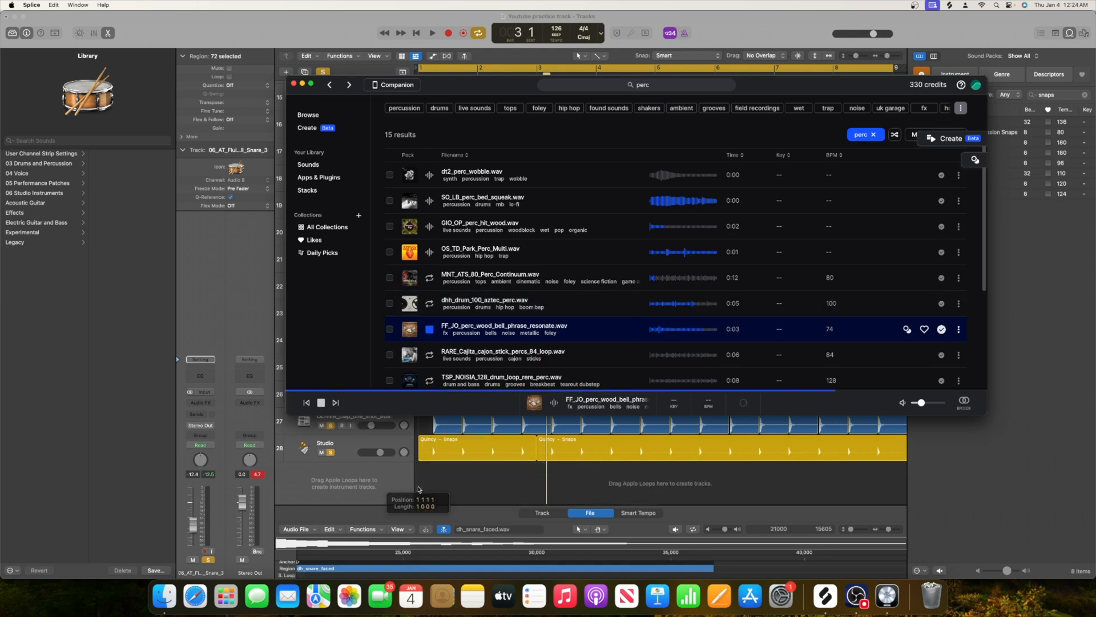
# Step: Preview the remaining percussion samples and add the 005 Drum Loop Without Kick, Shakers and Perc to a new audio track at bar 1
pyautogui.scroll(-2, 431, 345)
pyautogui.click(431, 345)
pyautogui.scroll(-5, 433, 354)
pyautogui.click(434, 298)
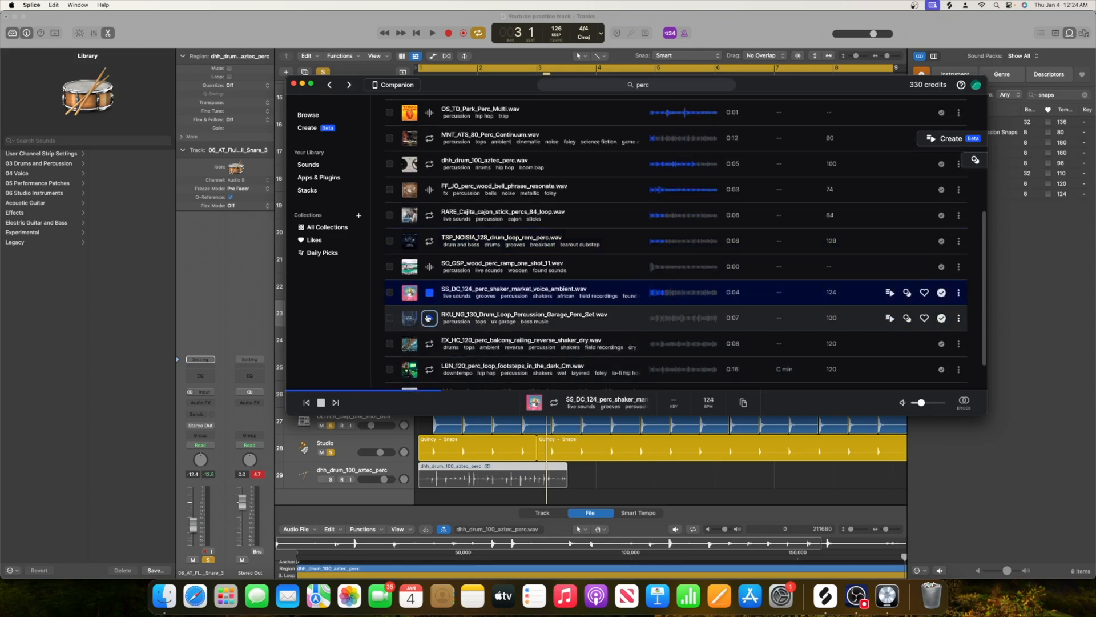
pyautogui.click(431, 317)
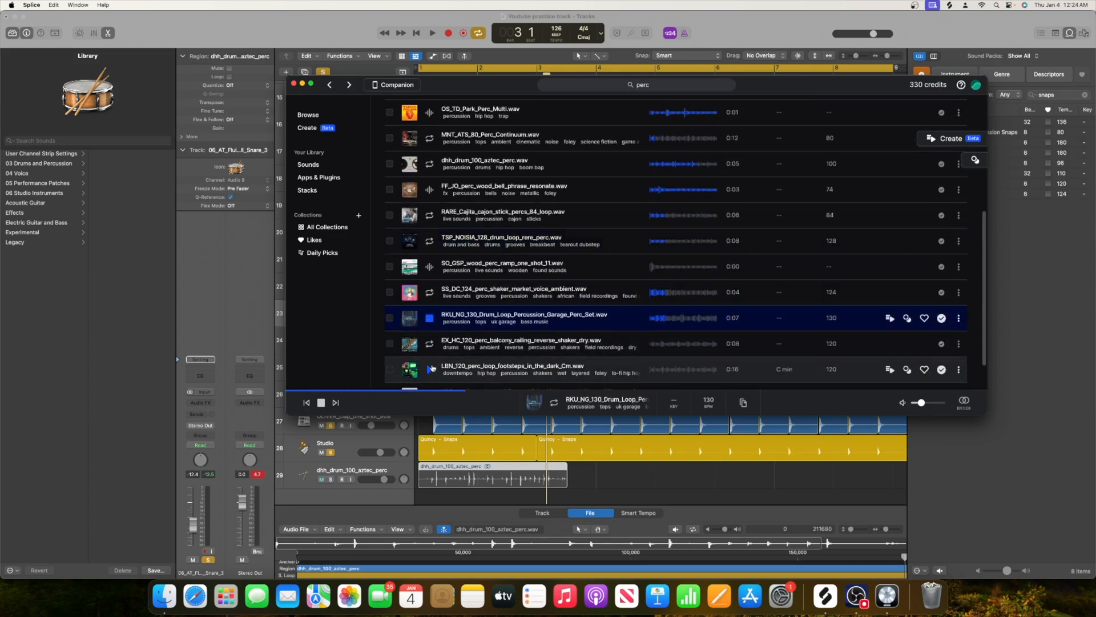
pyautogui.click(432, 341)
pyautogui.scroll(-2, 431, 370)
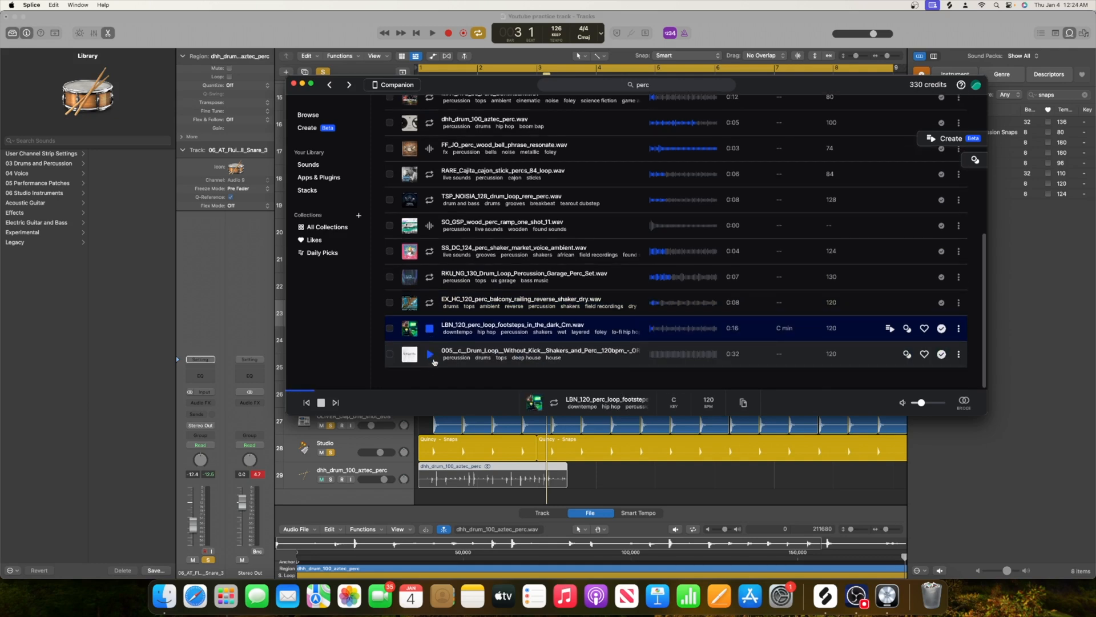
pyautogui.click(432, 357)
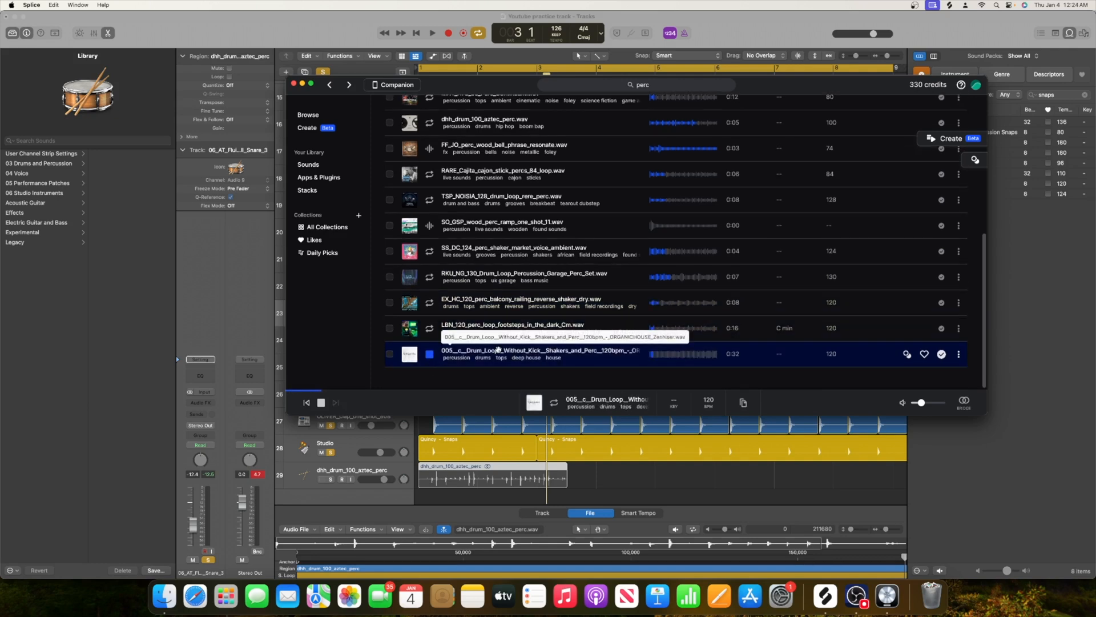
pyautogui.moveTo(495, 350); pyautogui.dragTo(412, 492)
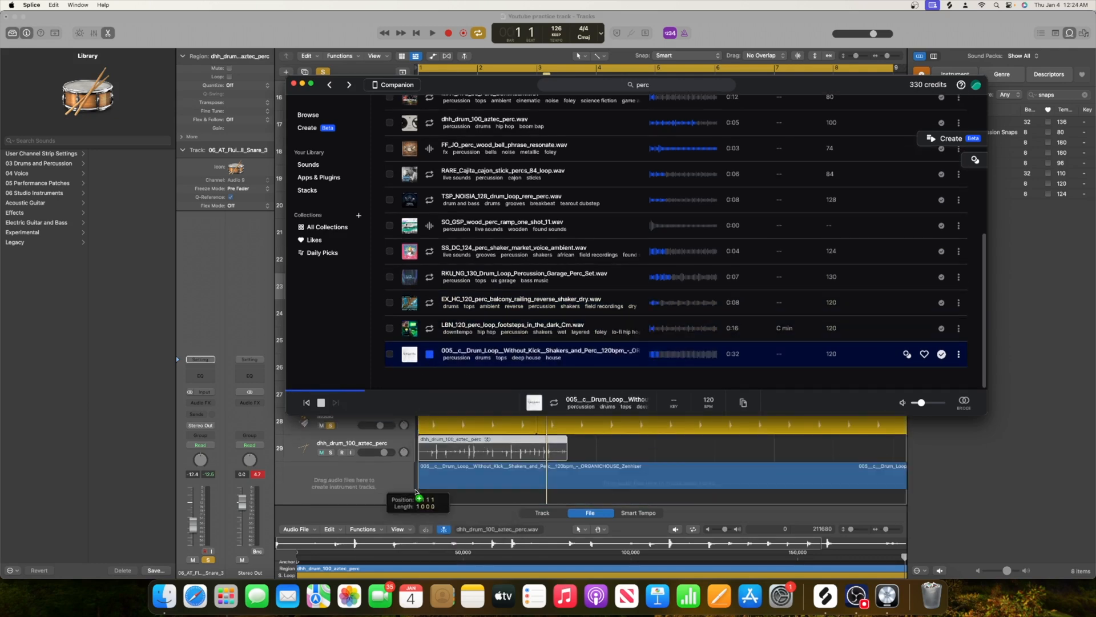
# Step: Search the Splice library for "hi hat" and preview the first five samples in the results
pyautogui.scroll(10, 501, 274)
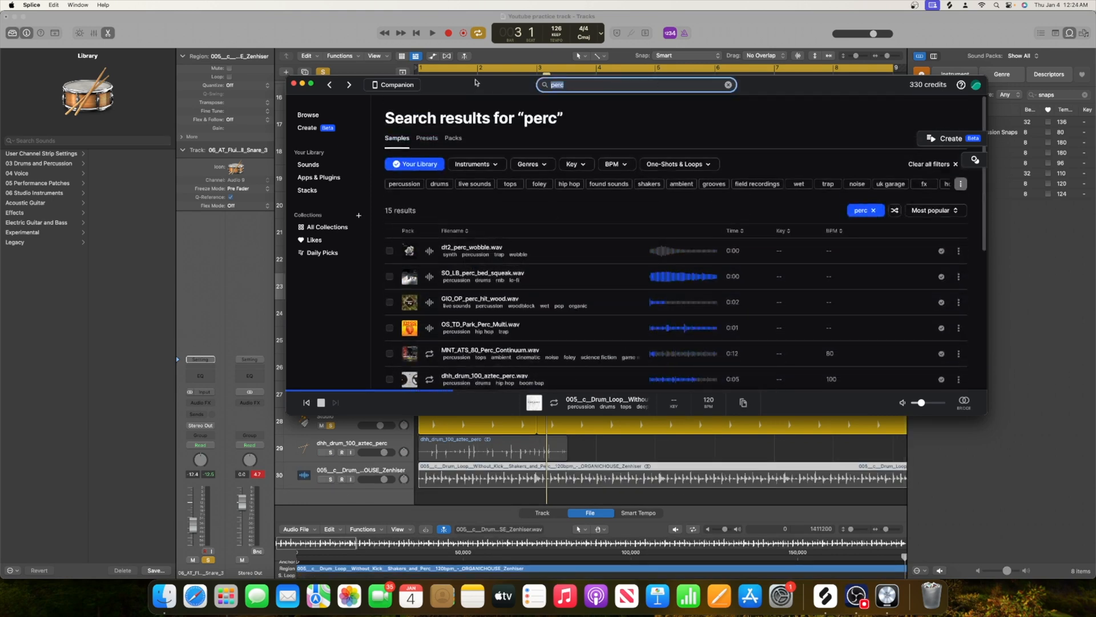
pyautogui.write('hi hat')
pyautogui.press('Return')
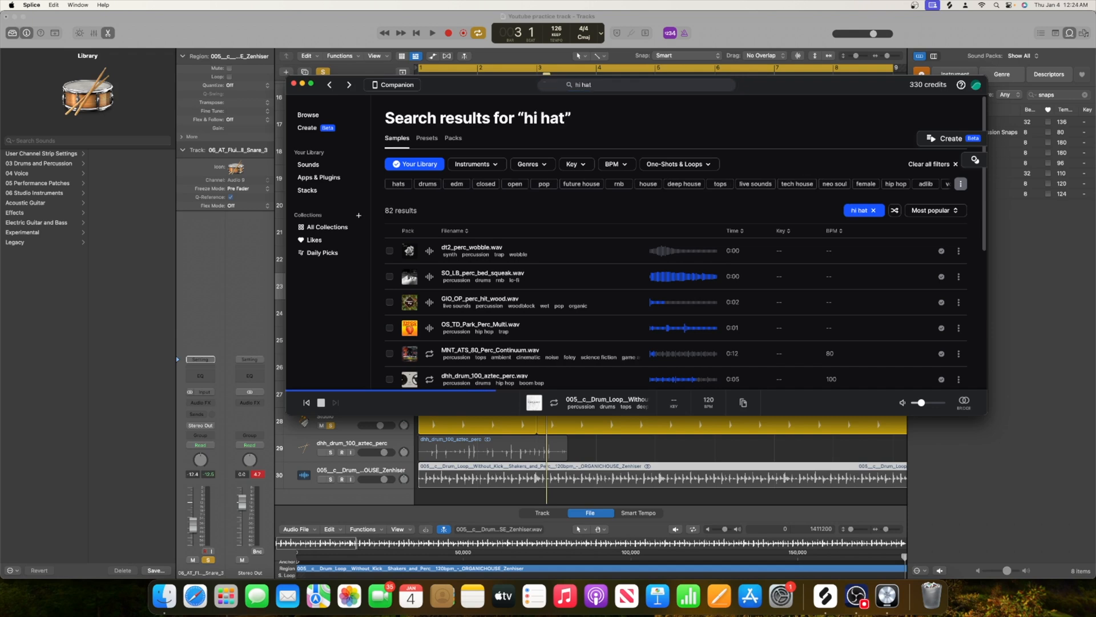
pyautogui.click(429, 250)
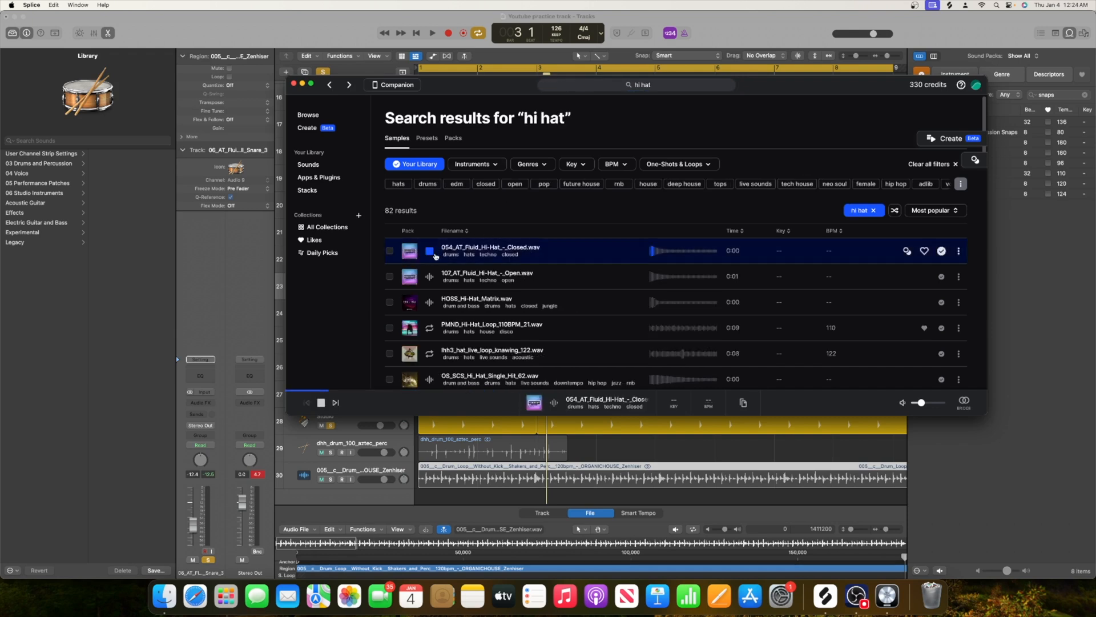
pyautogui.click(430, 277)
pyautogui.click(433, 302)
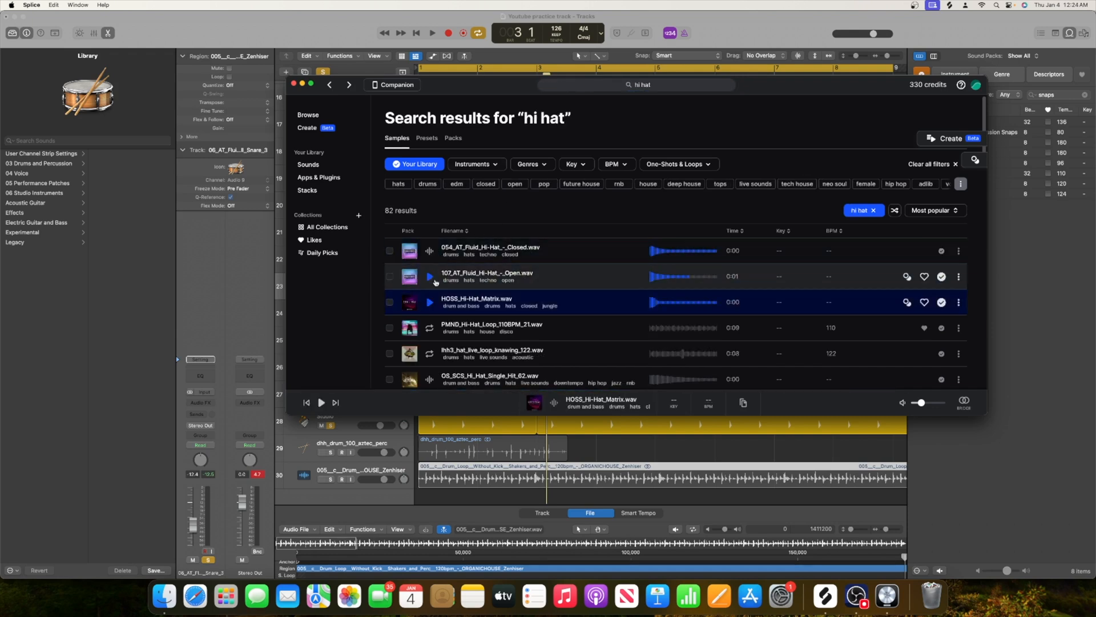
pyautogui.click(432, 328)
pyautogui.click(430, 354)
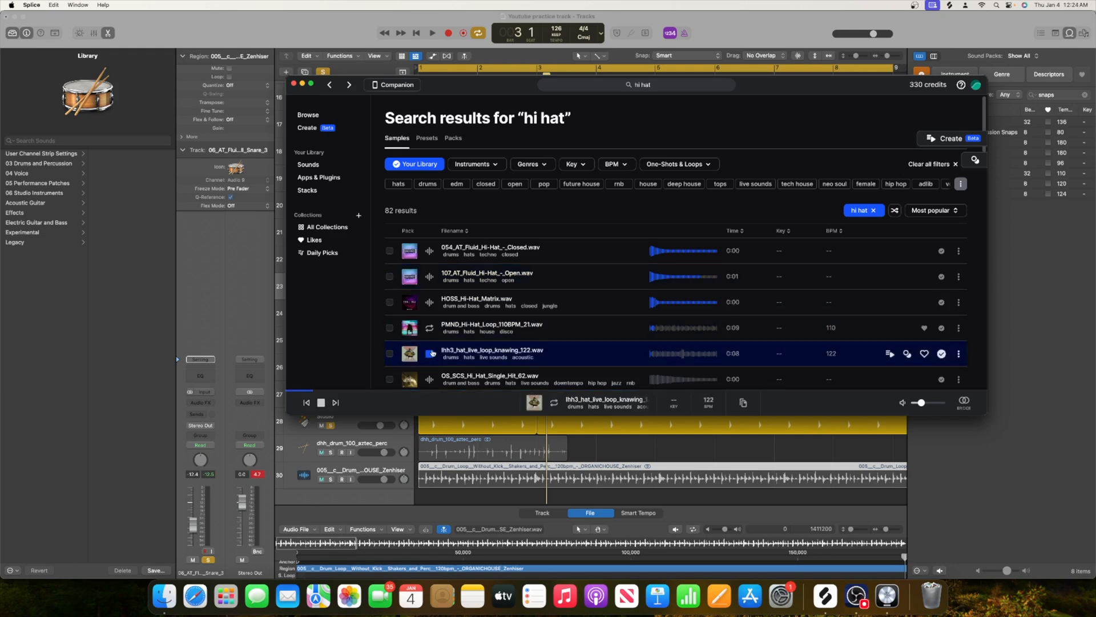
# Step: Preview the next hi-hat samples and add OS_SCS_Hi_Hat_Single_Hit_62 to a new audio track within bar 1
pyautogui.scroll(-3, 428, 297)
pyautogui.click(428, 294)
pyautogui.click(429, 319)
pyautogui.moveTo(428, 293); pyautogui.dragTo(456, 498)
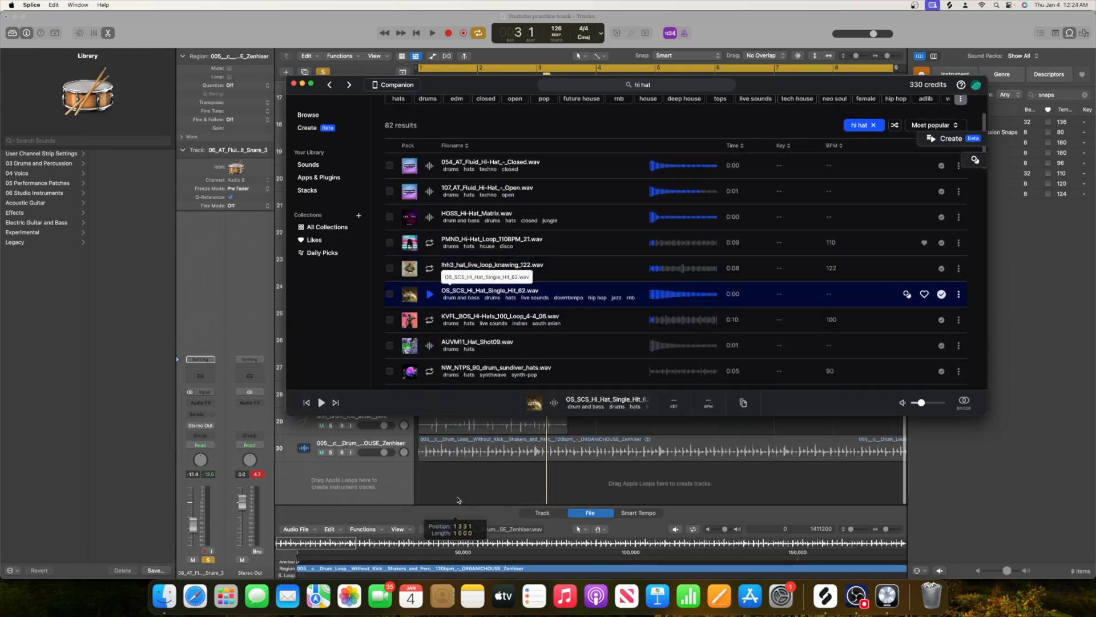
# Step: Compare several hat loops by ear and add PMND_Hi-Hat_Loop_110BPM_21 to a new audio track at bar 2
pyautogui.click(428, 244)
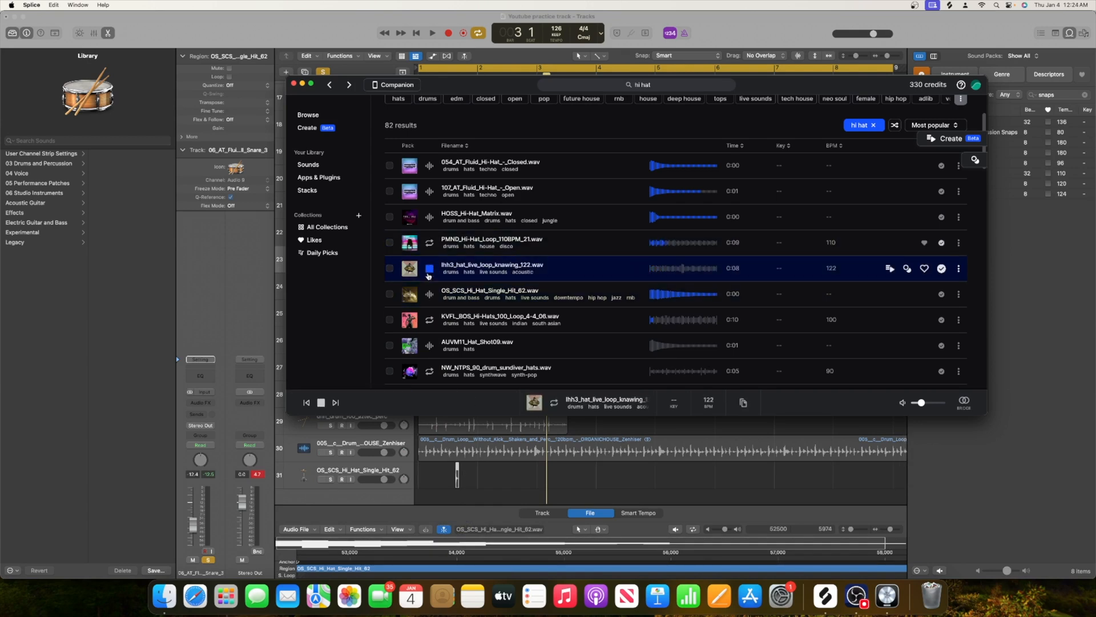
pyautogui.click(429, 370)
pyautogui.scroll(-4, 432, 365)
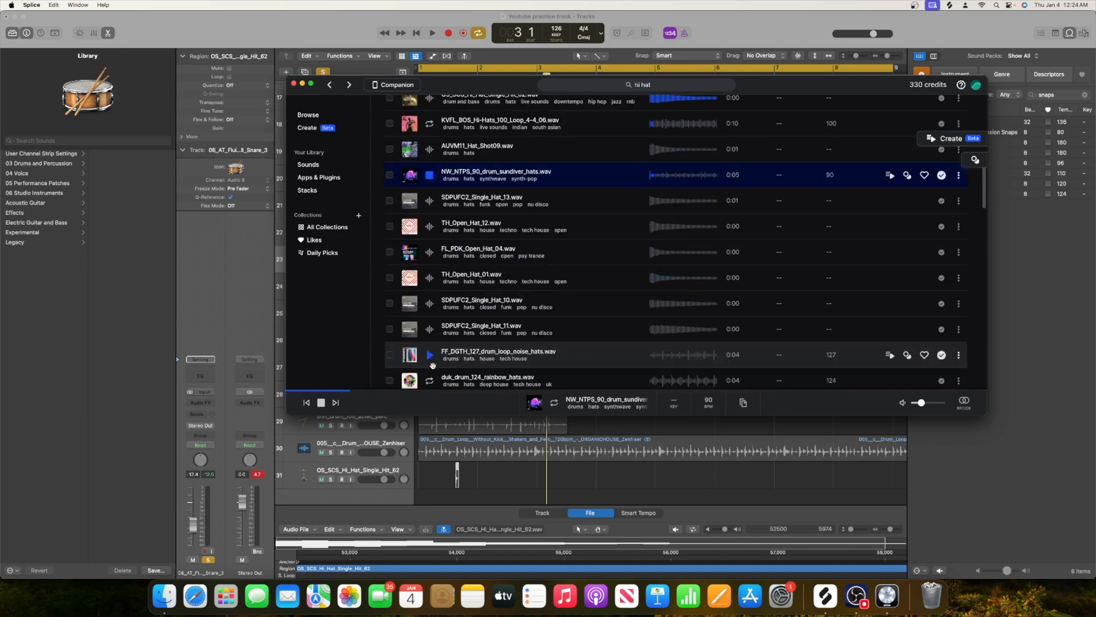
pyautogui.scroll(3, 432, 365)
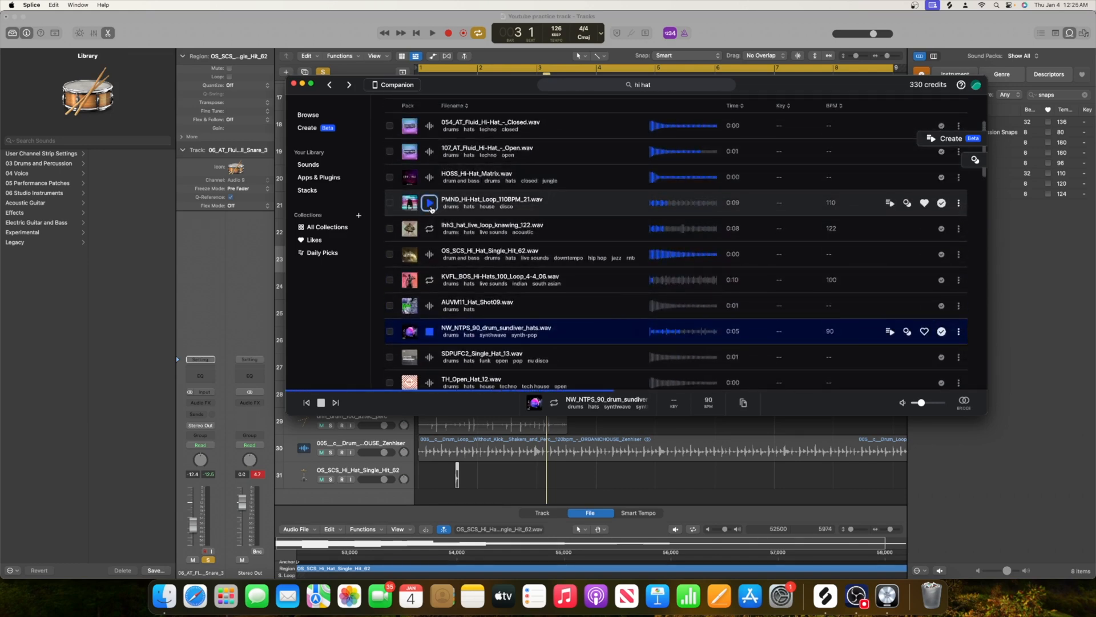
pyautogui.click(430, 203)
pyautogui.moveTo(456, 200); pyautogui.dragTo(482, 501)
# Step: Audition more hat loops further down the results and add dth_drm124_ericamarie_hat to a new audio track in the middle of bar 1
pyautogui.click(430, 279)
pyautogui.scroll(-3, 426, 264)
pyautogui.click(429, 254)
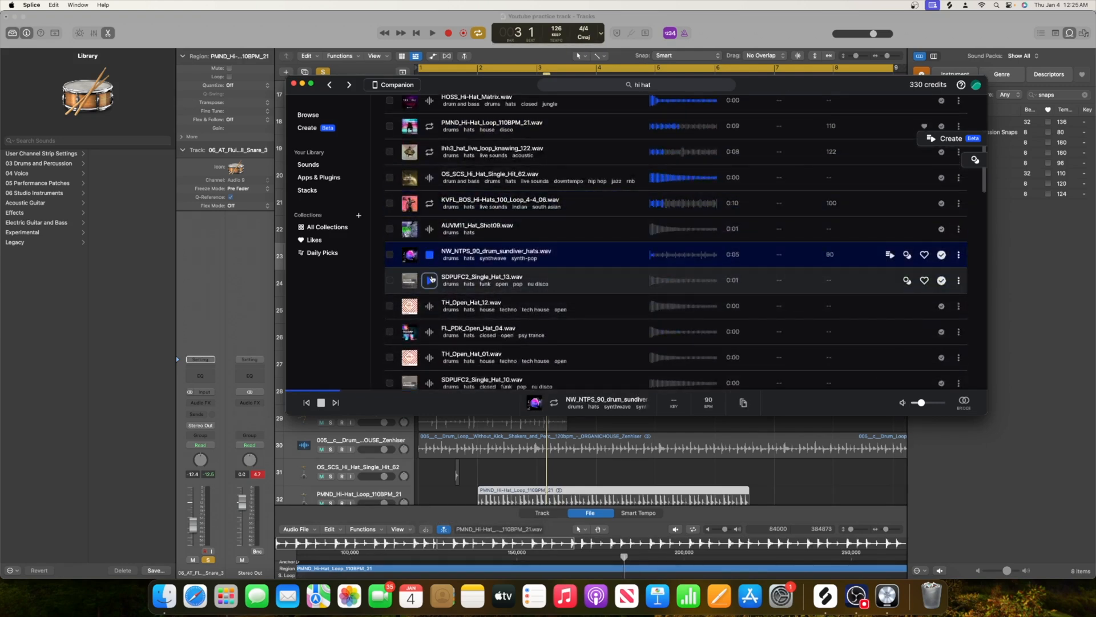
pyautogui.click(429, 203)
pyautogui.scroll(-8, 440, 223)
pyautogui.click(429, 218)
pyautogui.click(430, 243)
pyautogui.click(429, 269)
pyautogui.click(429, 295)
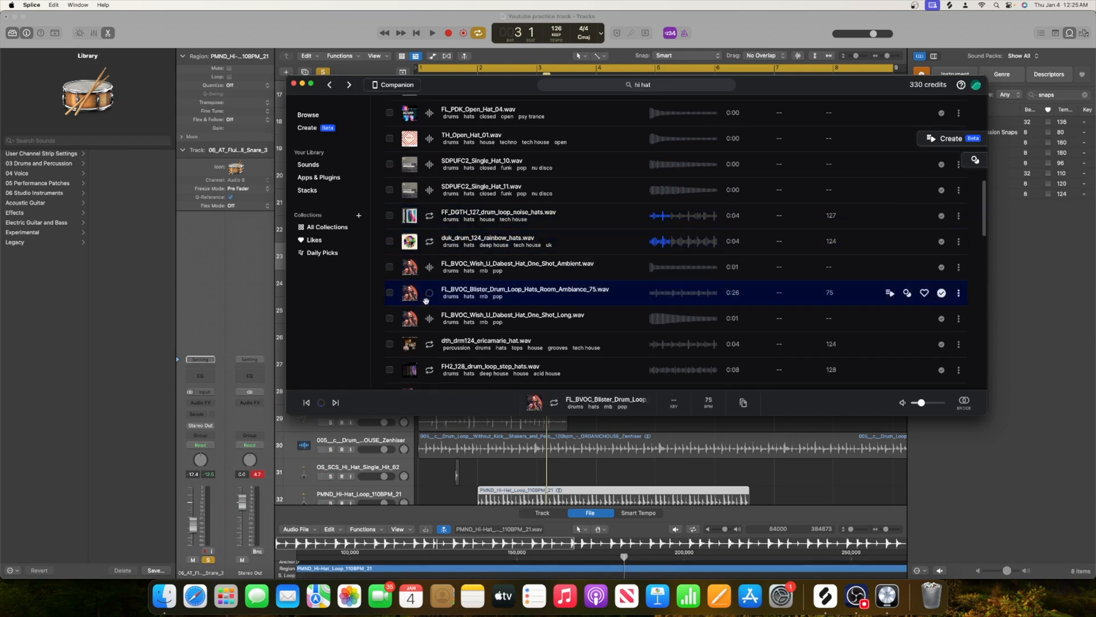
pyautogui.click(431, 345)
pyautogui.scroll(-4, 465, 334)
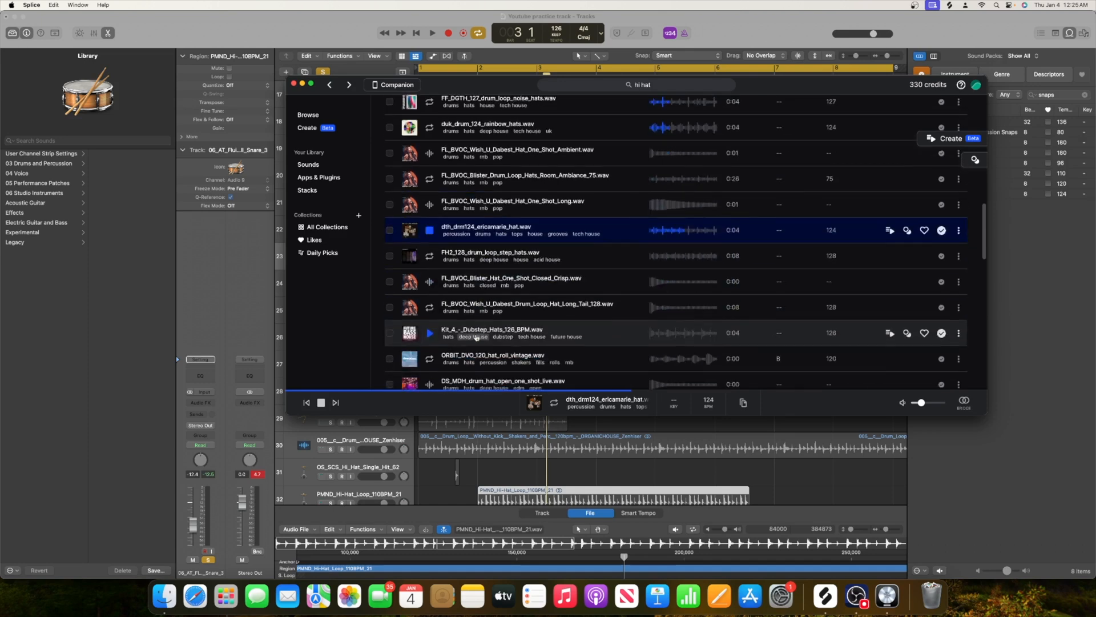
pyautogui.moveTo(511, 225); pyautogui.dragTo(448, 498)
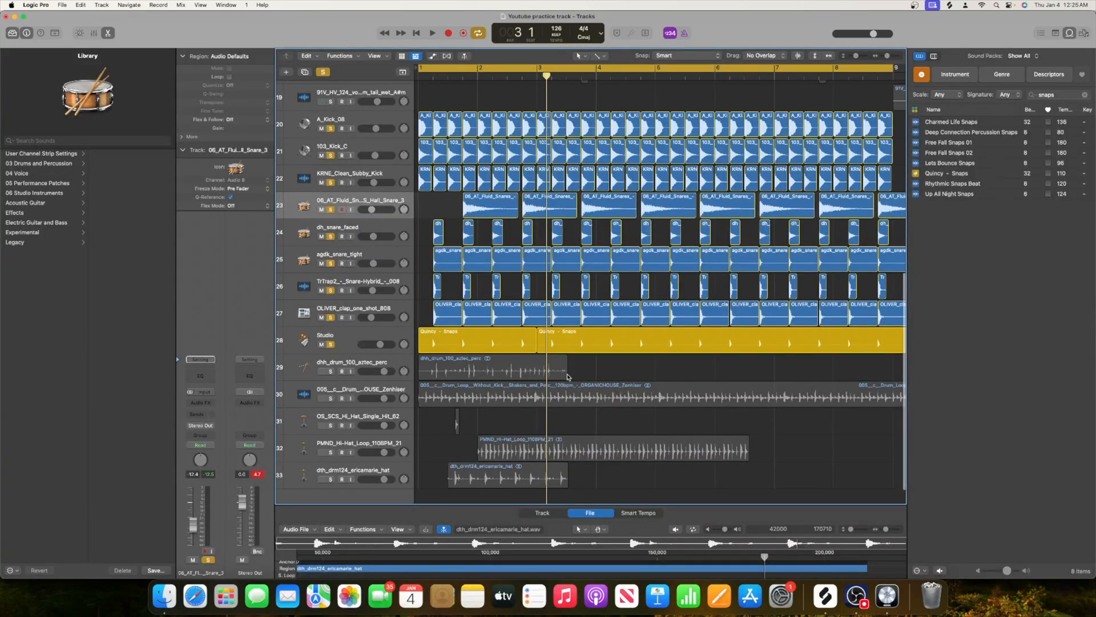
# Step: Trim the dhh_drum_100_aztec_perc region to end at bar 3 and the 005 Drum Loop region to end at bar 9
pyautogui.moveTo(565, 372); pyautogui.dragTo(536, 371)
pyautogui.hscroll(2, 557, 362)
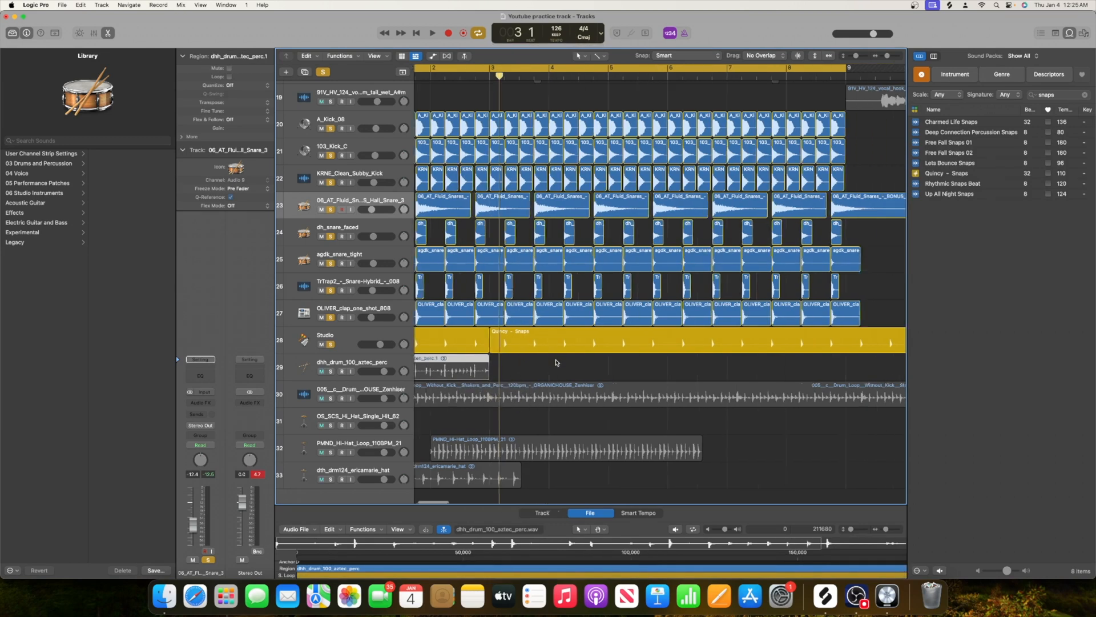
pyautogui.hscroll(10, 557, 362)
pyautogui.hscroll(-2, 557, 362)
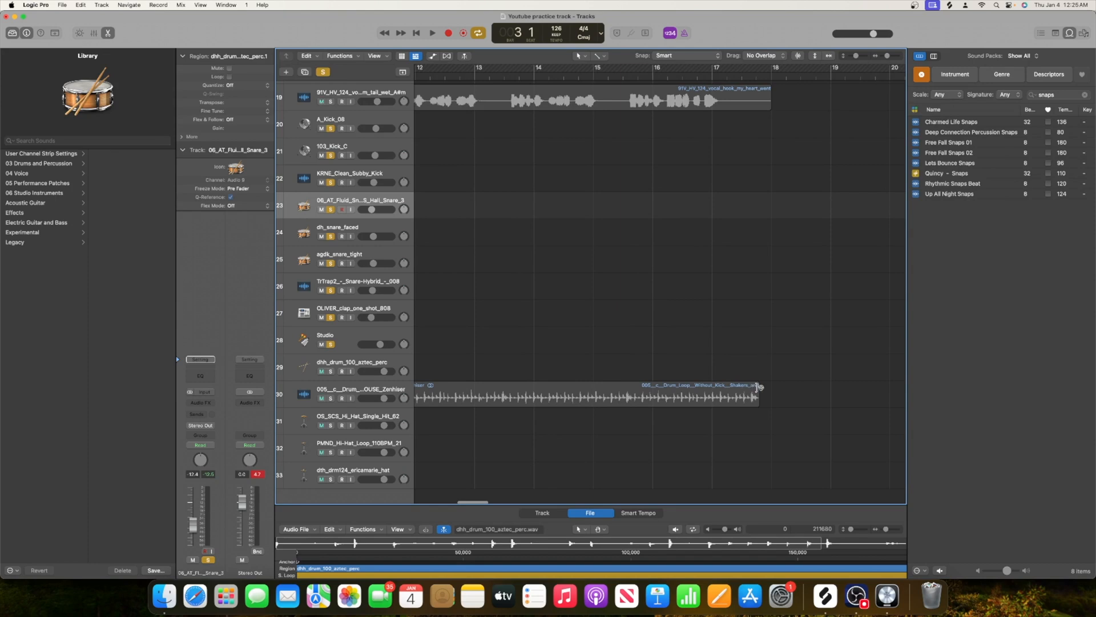
pyautogui.hscroll(-3, 753, 396)
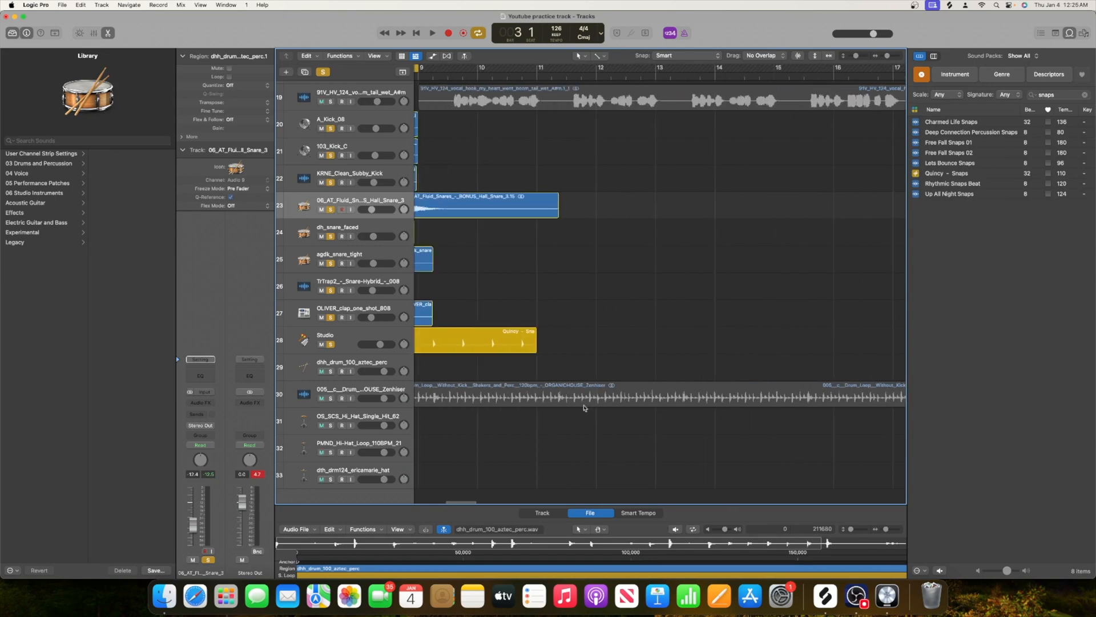
pyautogui.hscroll(-3, 531, 387)
pyautogui.hscroll(6, 571, 405)
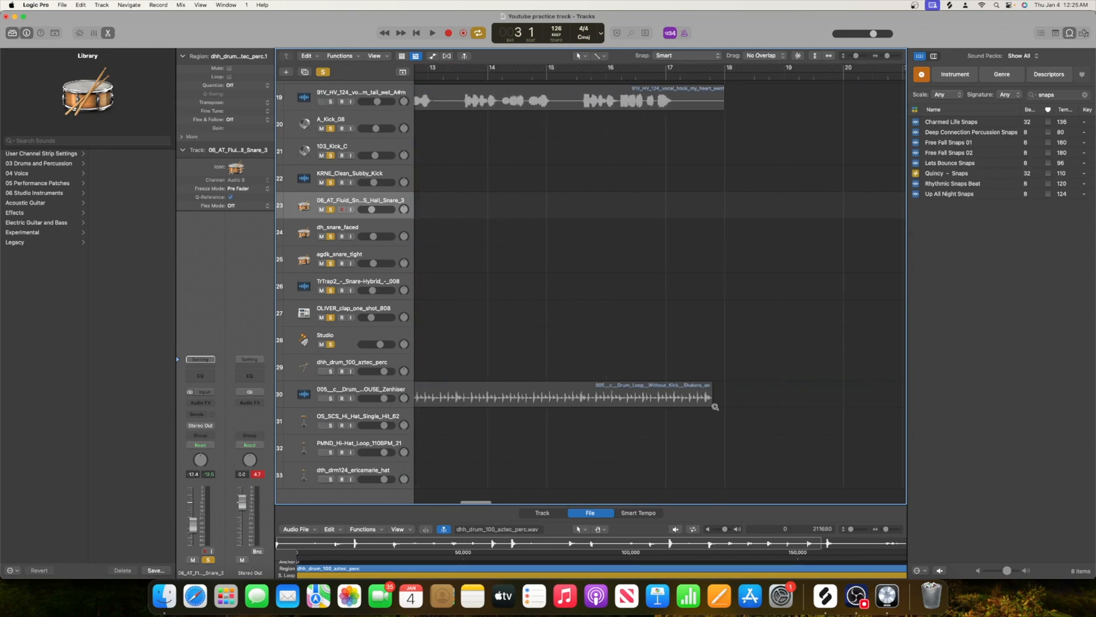
pyautogui.moveTo(710, 398); pyautogui.dragTo(724, 402)
pyautogui.scroll(-3, 724, 402)
pyautogui.hscroll(-5, 719, 402)
pyautogui.hscroll(2, 720, 402)
pyautogui.moveTo(844, 397); pyautogui.dragTo(570, 413)
pyautogui.hscroll(-3, 570, 413)
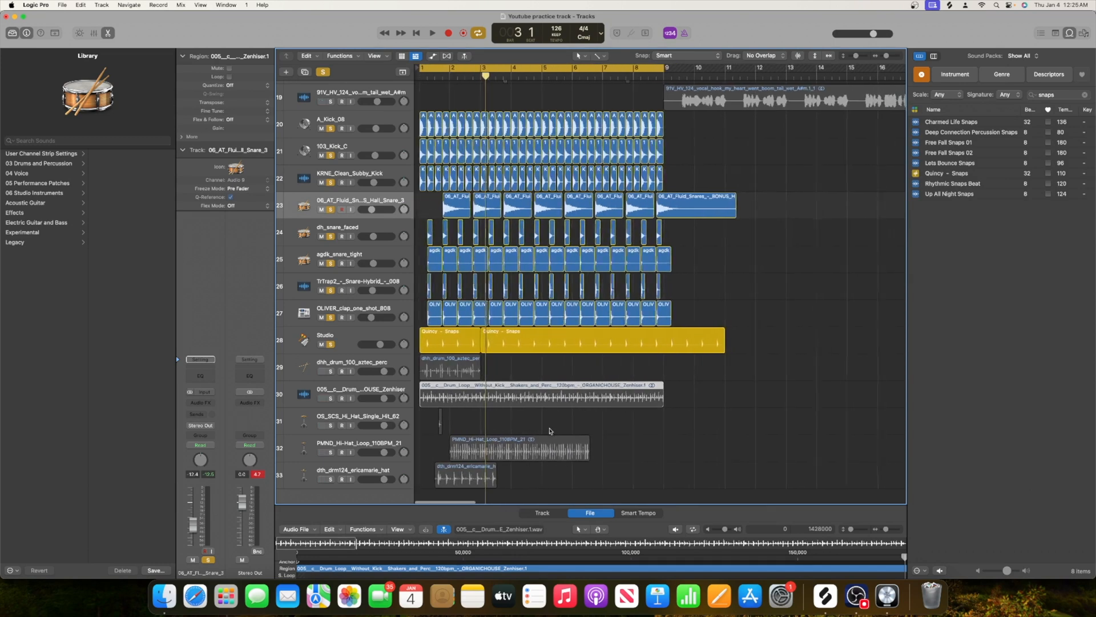
# Step: Place the PMND and ericamarie hat regions at bar 1, ending at bars 5 and 3, and hide the loop browser
pyautogui.moveTo(477, 444); pyautogui.dragTo(446, 445)
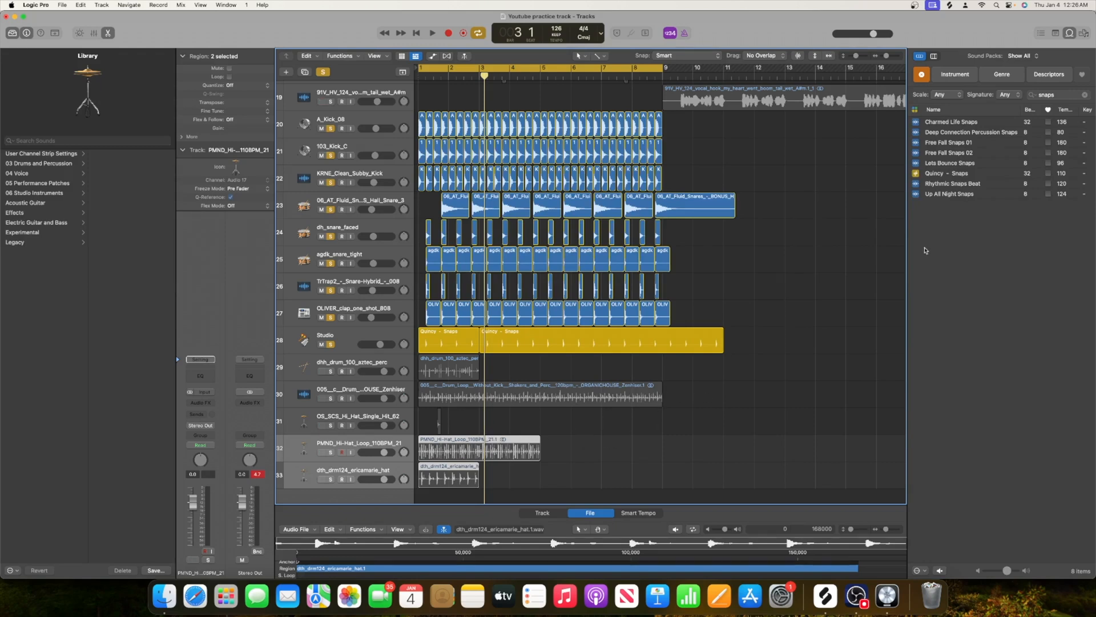
pyautogui.click(1070, 35)
# Step: Readjust the end of the dhh_drum_100_aztec_perc region to bar 3 and solo only its track
pyautogui.moveTo(479, 374); pyautogui.dragTo(494, 377)
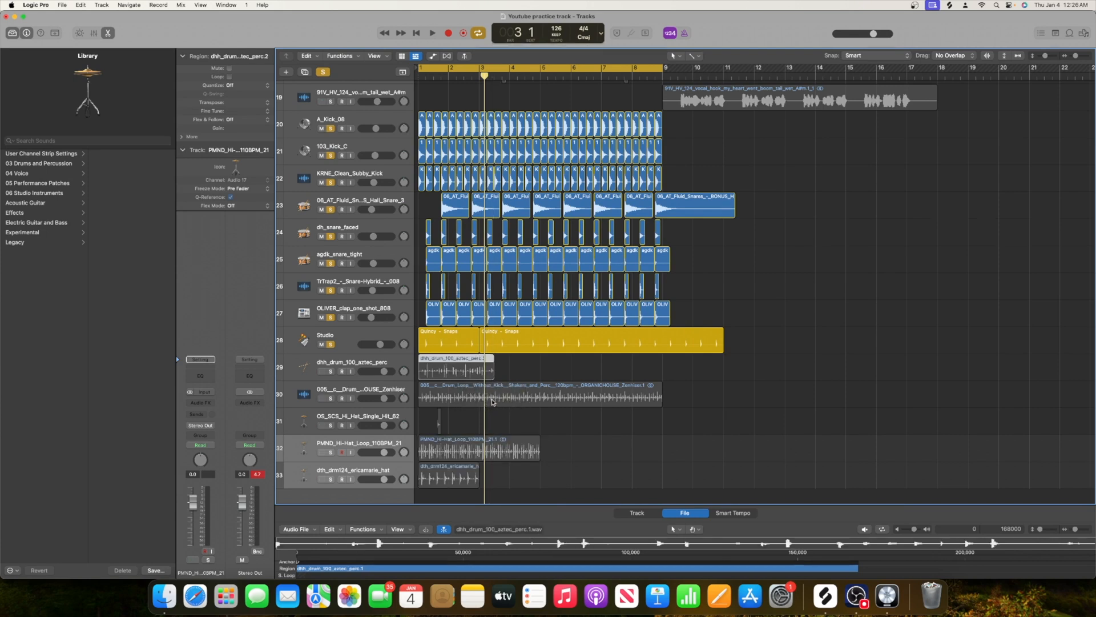
pyautogui.moveTo(492, 371); pyautogui.dragTo(477, 374)
pyautogui.click(330, 372)
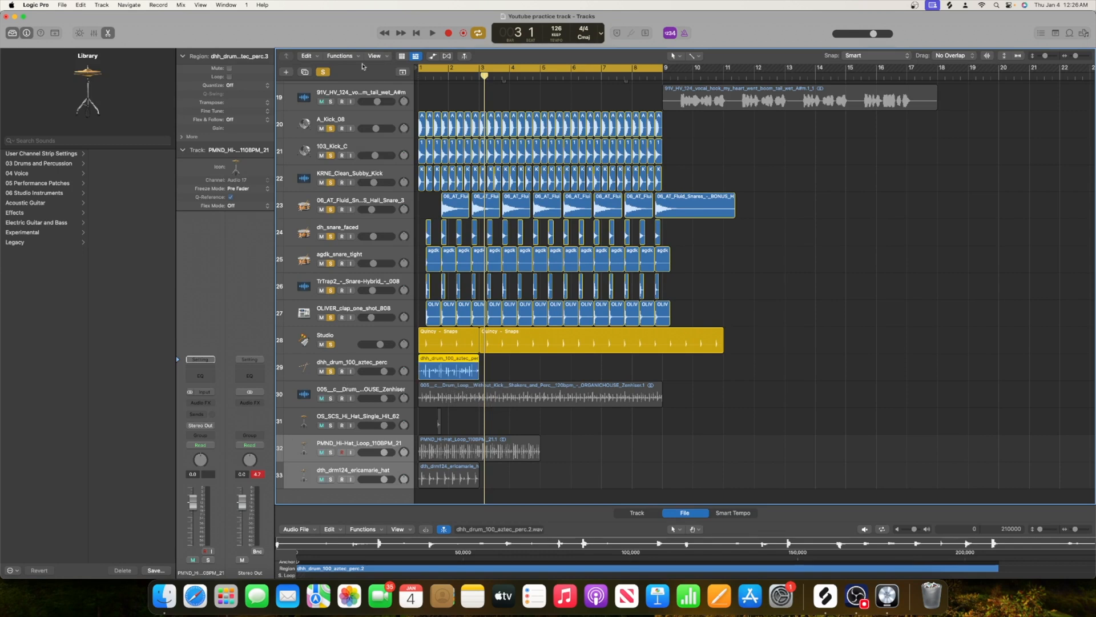
pyautogui.click(320, 73)
pyautogui.click(330, 371)
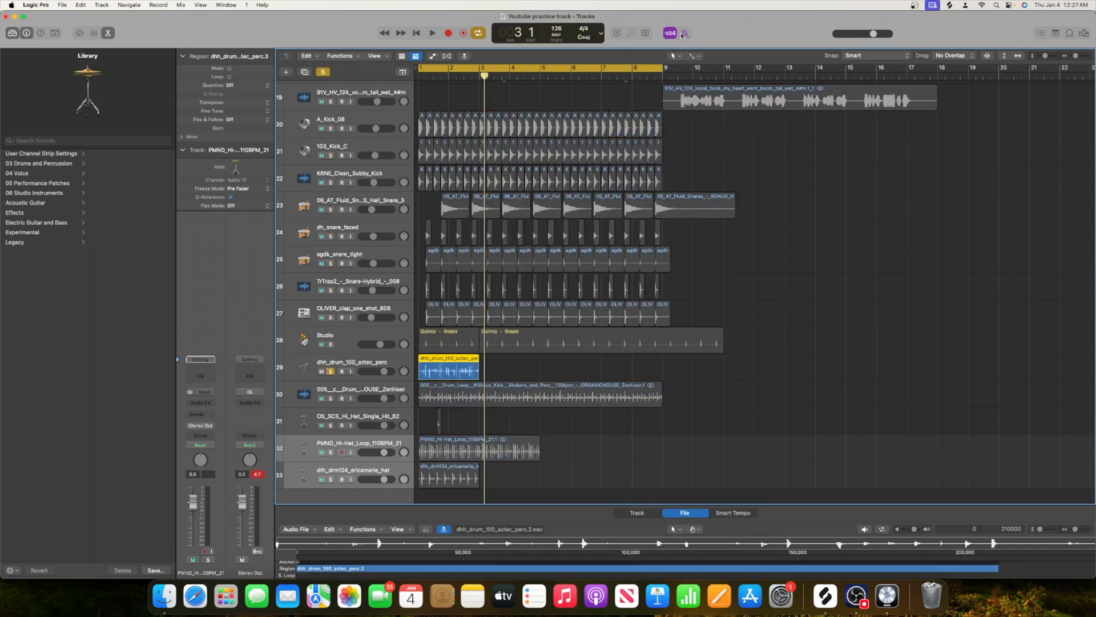
# Step: Play the soloed aztec percussion loop and lower its track volume to about -7.6 dB
pyautogui.press('space')
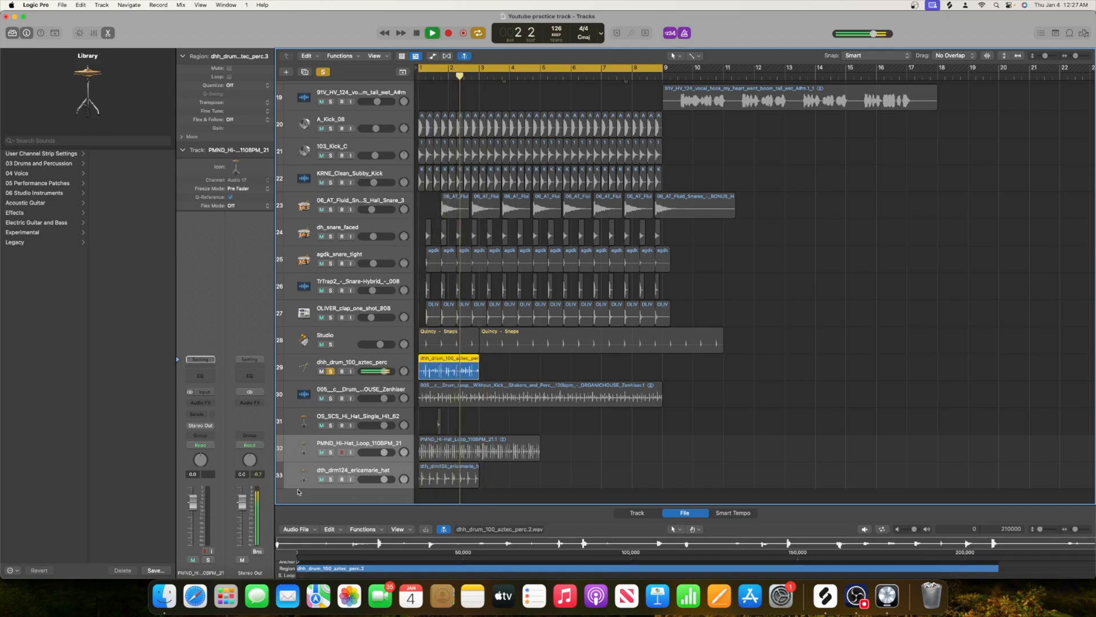
pyautogui.press('space')
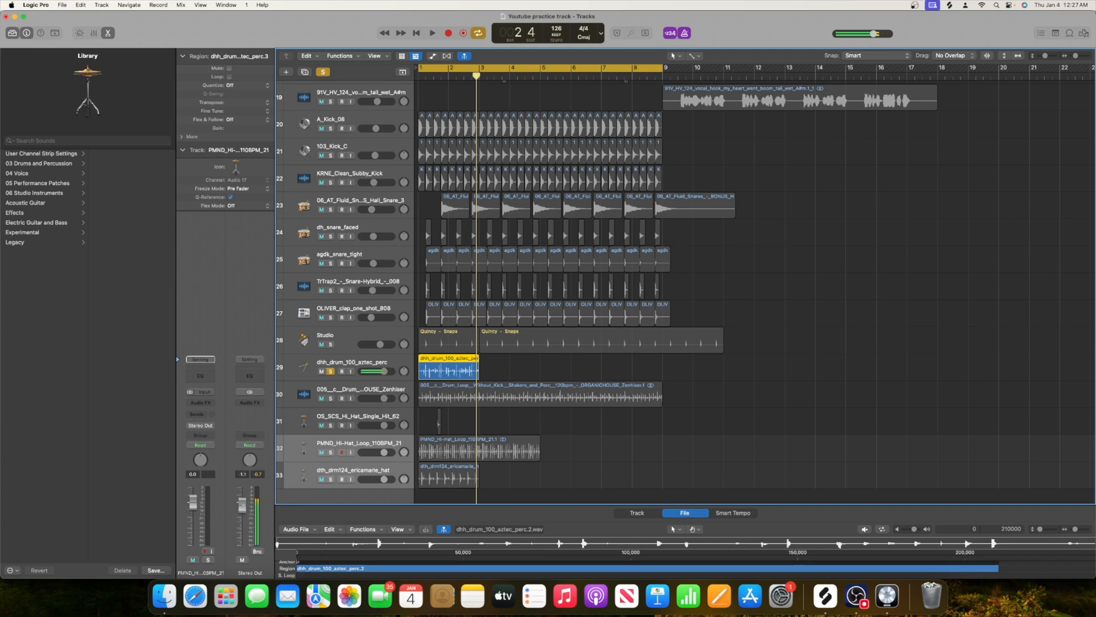
pyautogui.press('space')
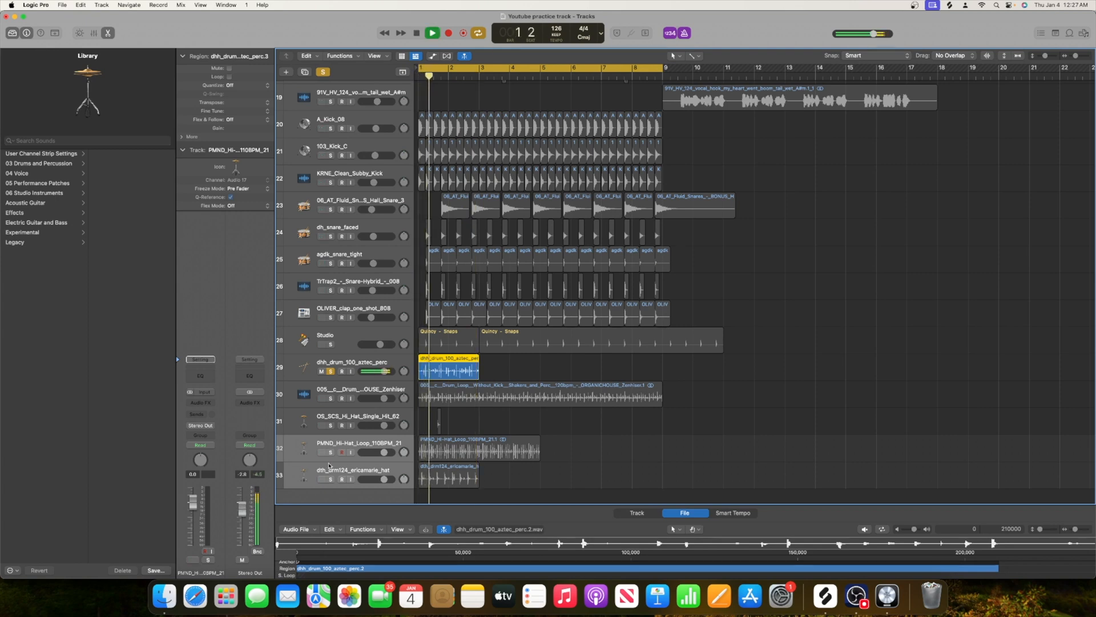
pyautogui.press('space')
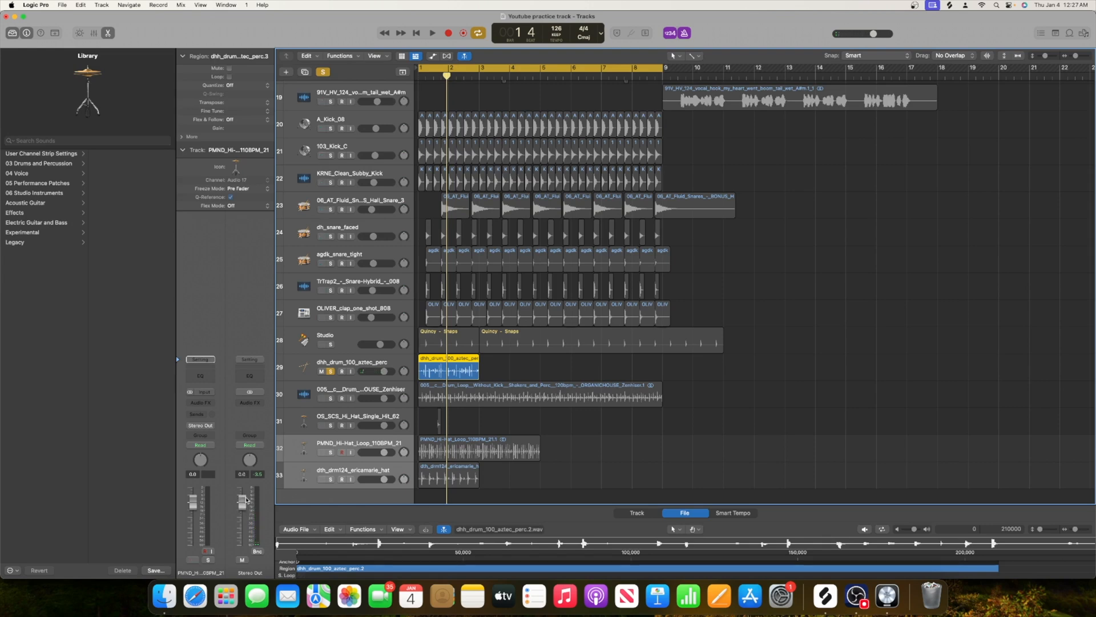
pyautogui.click(376, 360)
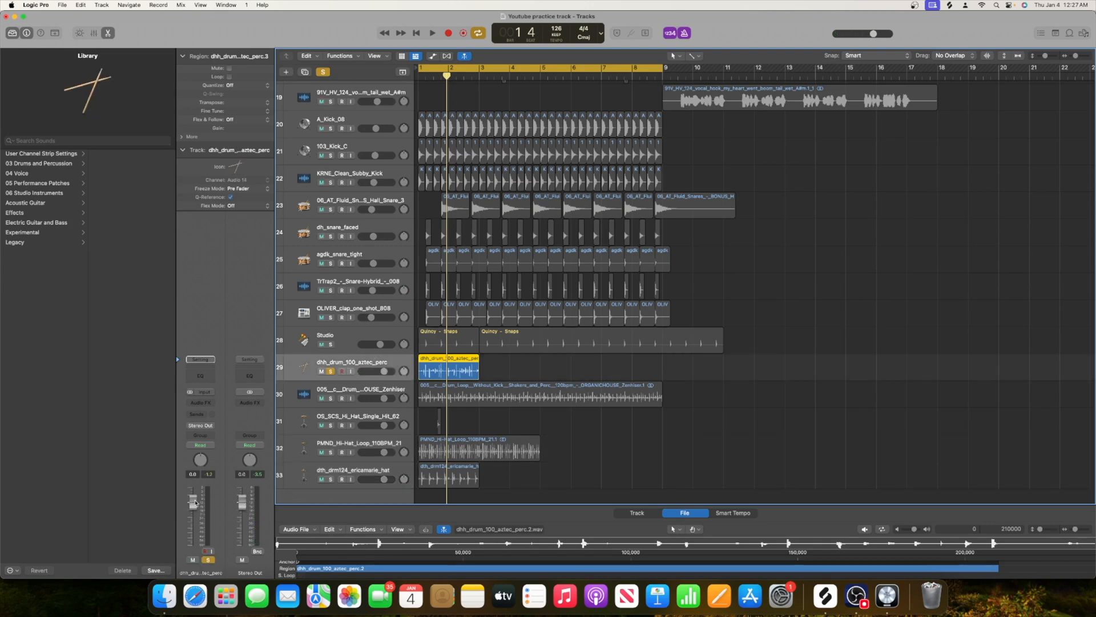
pyautogui.press('space')
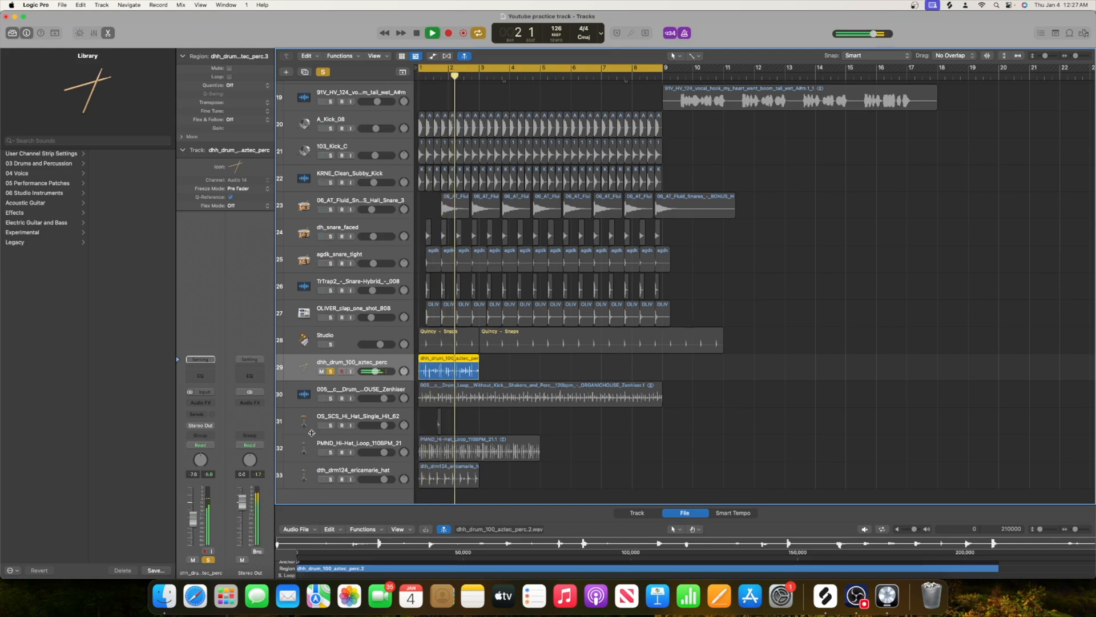
pyautogui.press('space')
# Step: Solo the kick, snare, clap and snap tracks along with the aztec percussion and play the groove from bar 1
pyautogui.moveTo(329, 129); pyautogui.dragTo(330, 345)
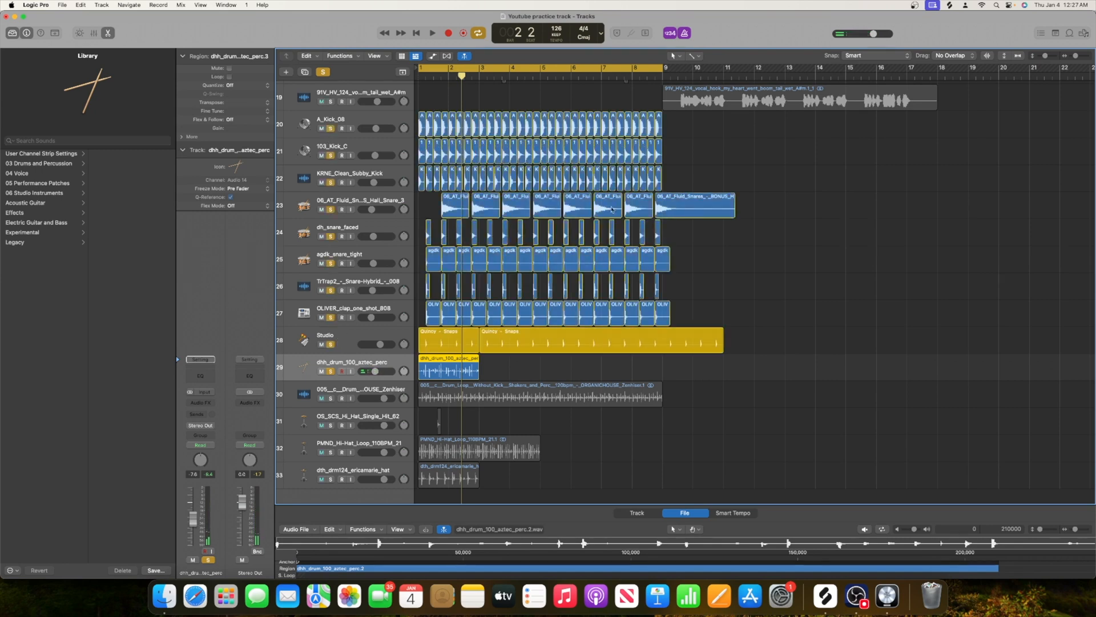
pyautogui.press('space')
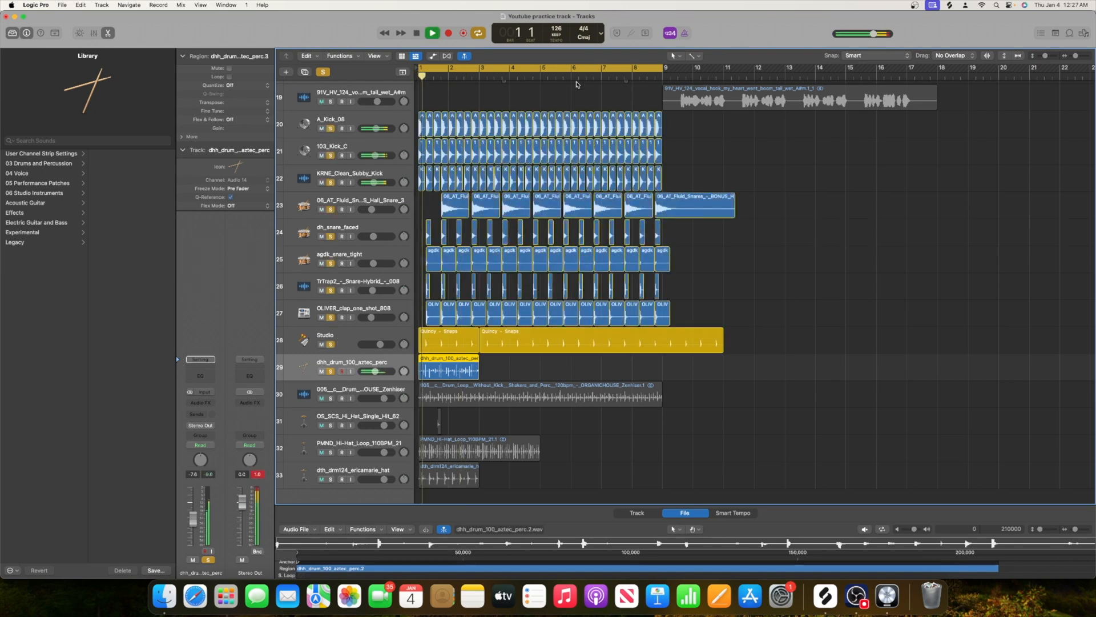
# Step: Play the soloed groove and trim the start of the dhh_drum_100_aztec_perc region to beat 2 of bar 1
pyautogui.press('space')
pyautogui.moveTo(1075, 58); pyautogui.dragTo(1078, 57)
pyautogui.hscroll(-5, 810, 281)
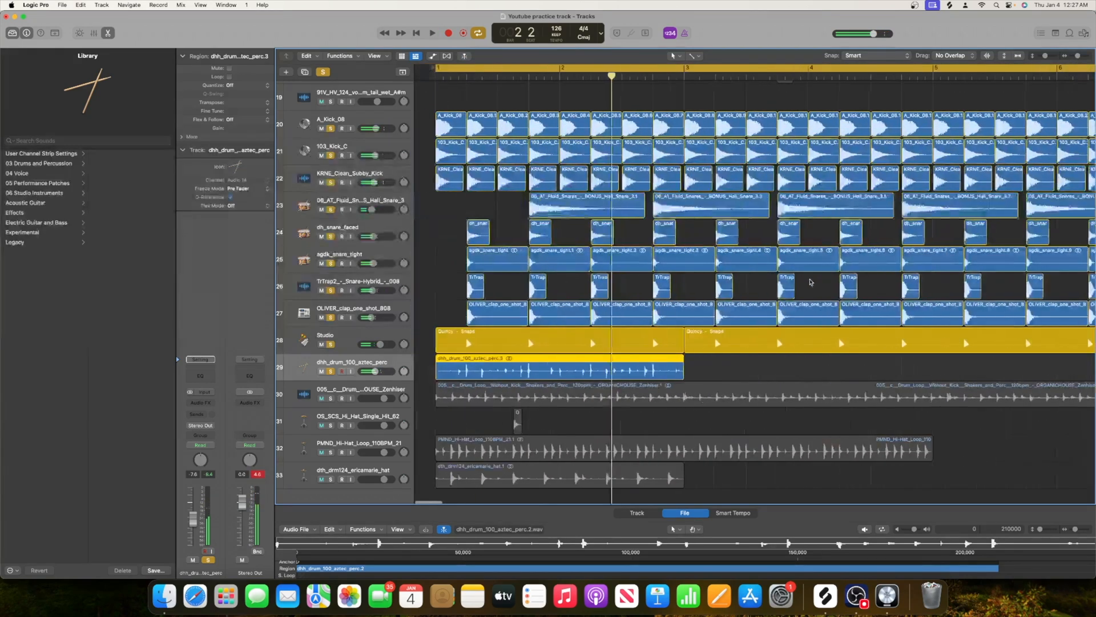
pyautogui.press('space')
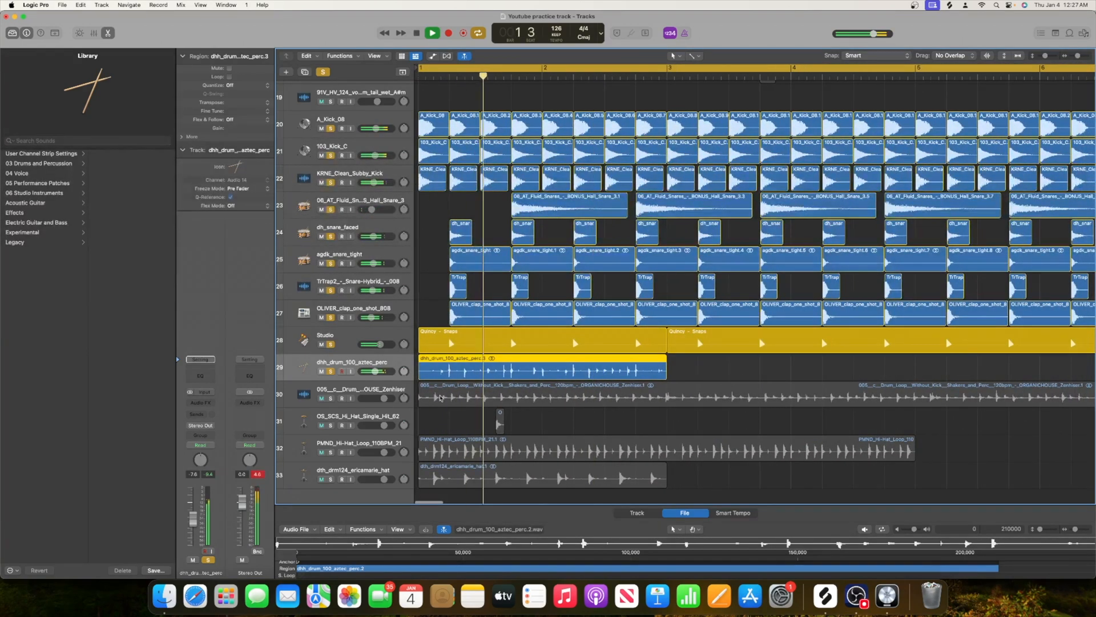
pyautogui.press('space')
pyautogui.moveTo(421, 371); pyautogui.dragTo(450, 376)
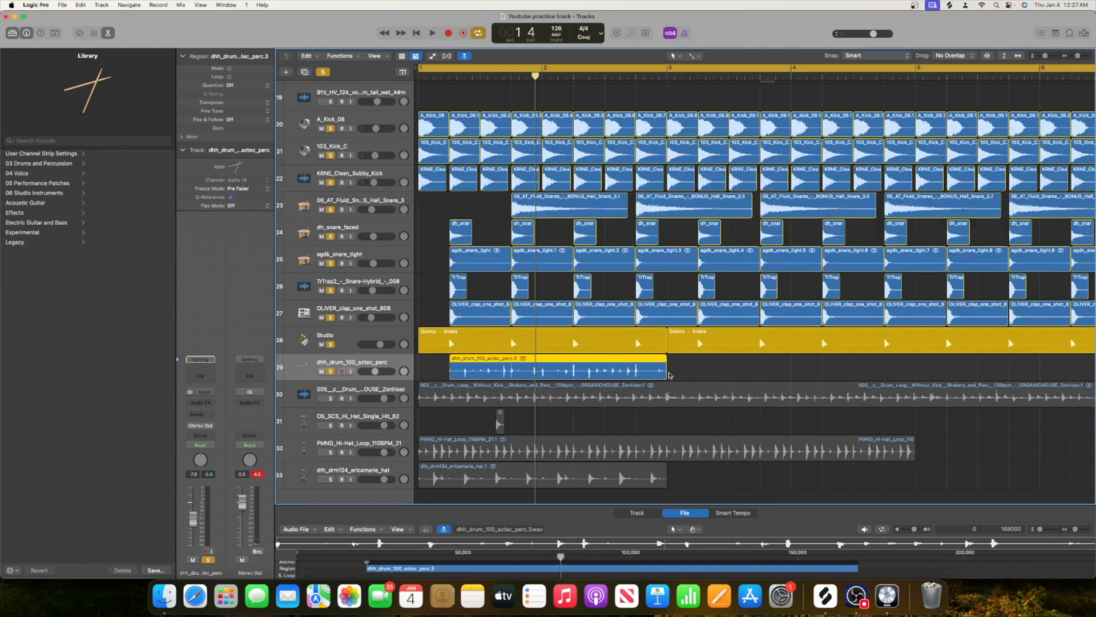
pyautogui.moveTo(667, 372); pyautogui.dragTo(494, 378)
pyautogui.press('space')
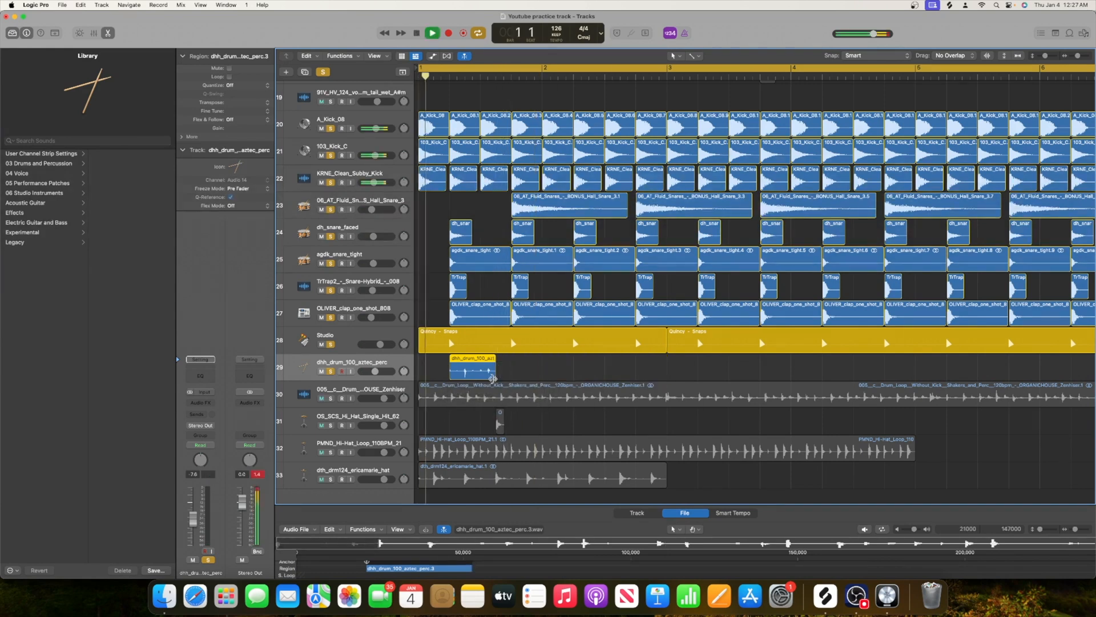
pyautogui.press('space')
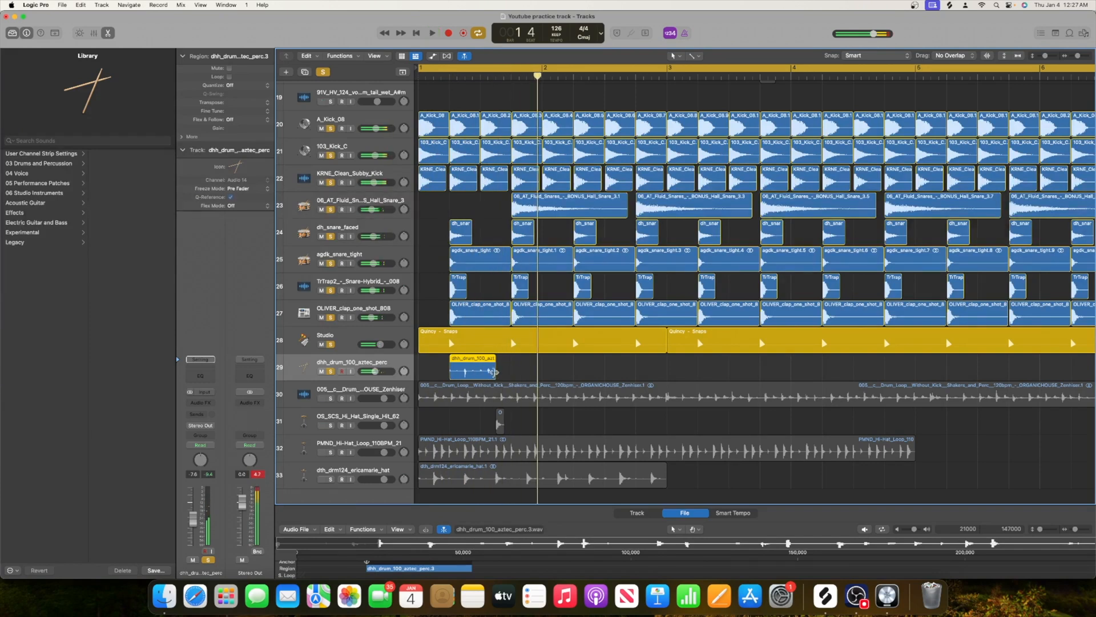
pyautogui.moveTo(492, 369); pyautogui.dragTo(678, 379)
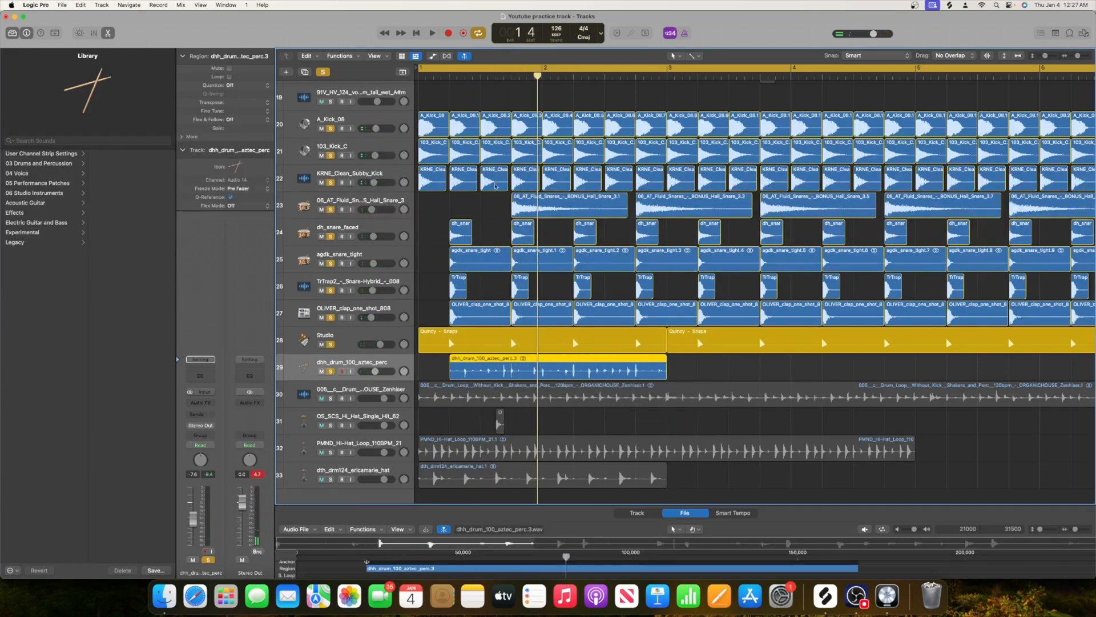
# Step: Split the aztec percussion region at beat 4 of bar 1 and trim the second piece's start to just before bar 2
pyautogui.click(512, 76)
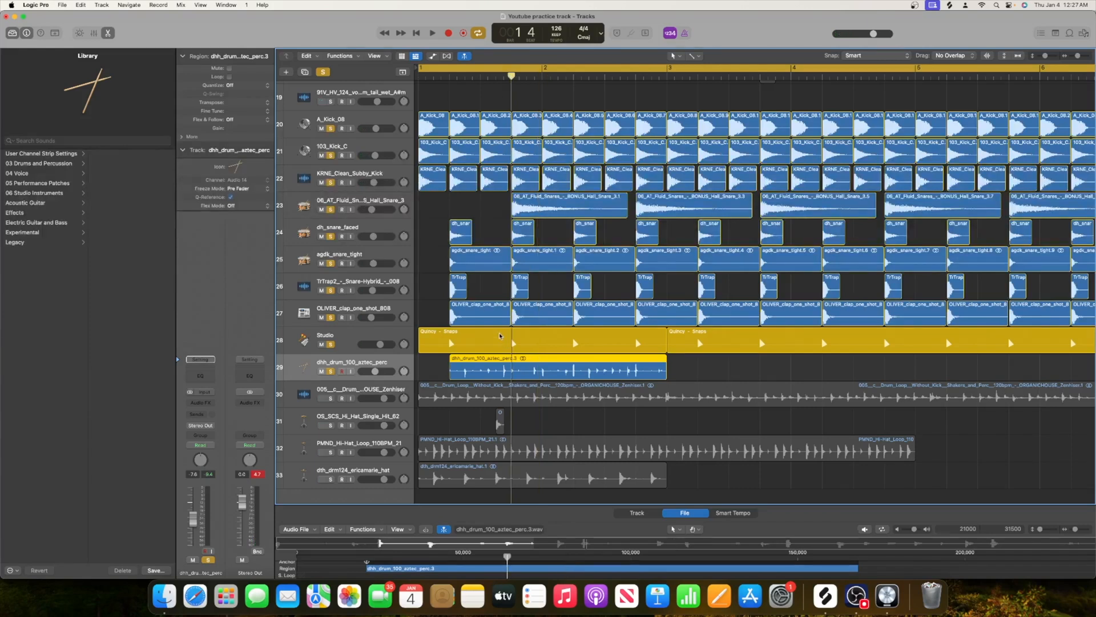
pyautogui.press('super+t')
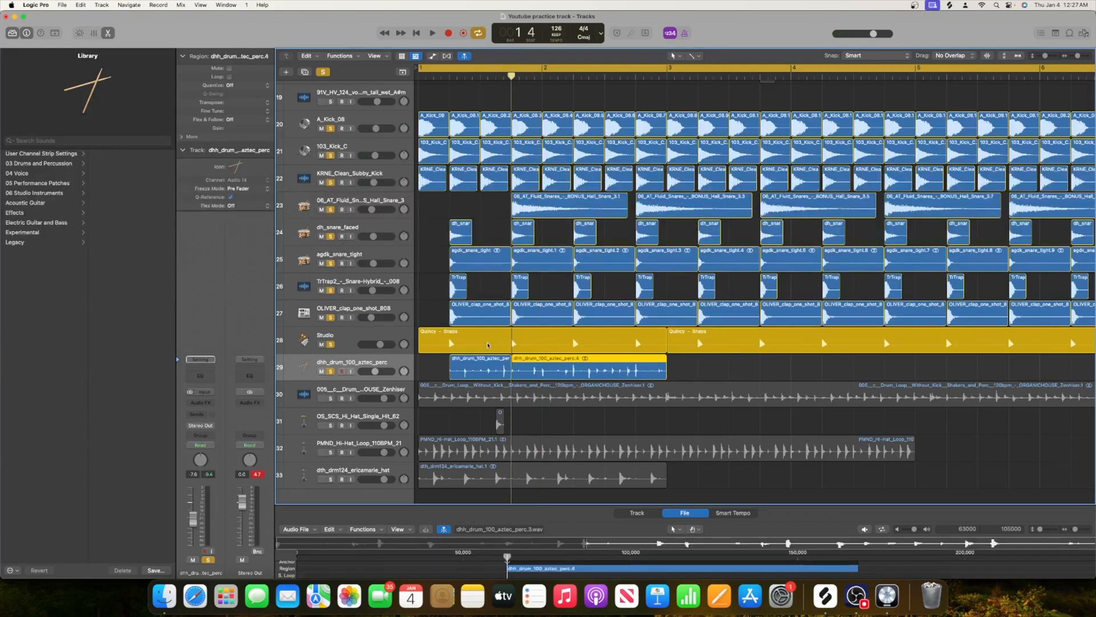
pyautogui.moveTo(514, 372); pyautogui.dragTo(535, 378)
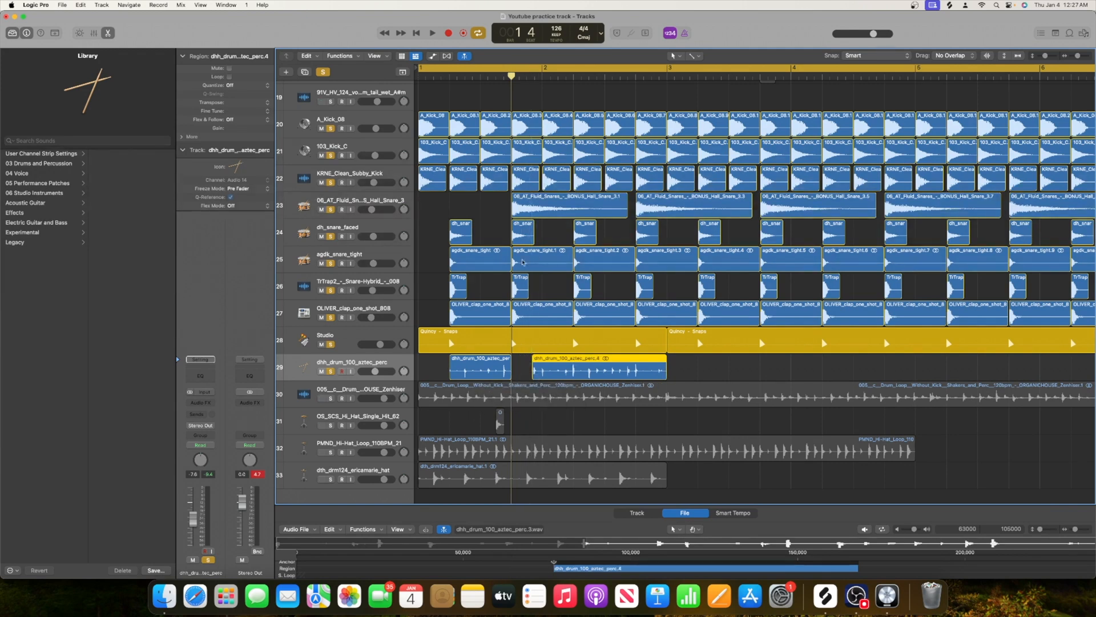
# Step: Split the aztec percussion at beat 2 of bar 2 and trim the last piece to start at beat 3 and end at beat 4
pyautogui.click(573, 75)
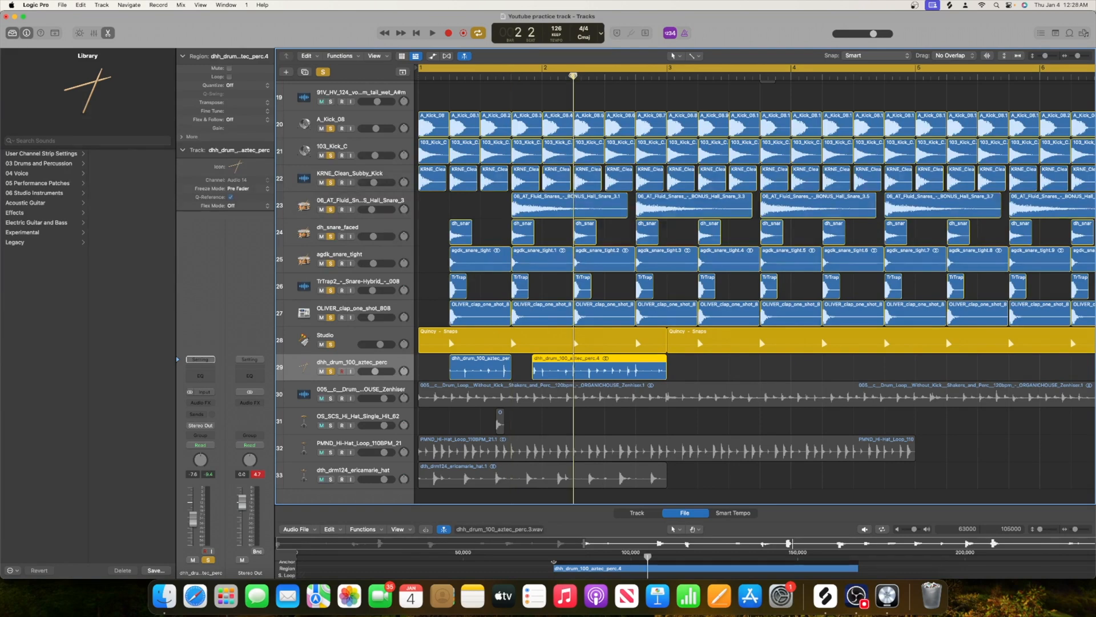
pyautogui.press('super+t')
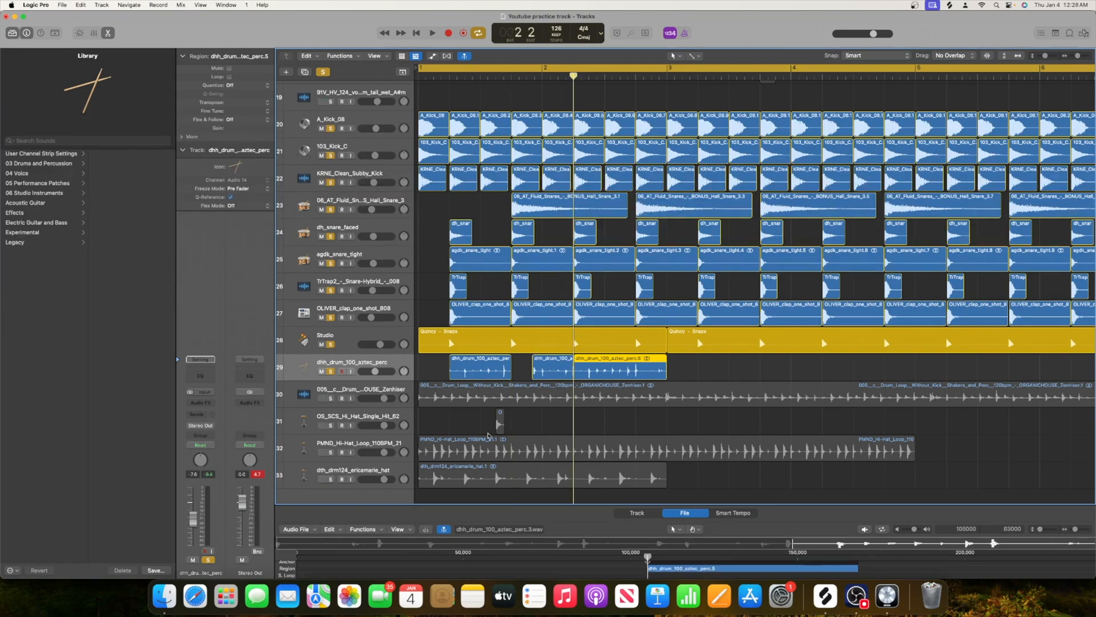
pyautogui.moveTo(578, 374); pyautogui.dragTo(635, 376)
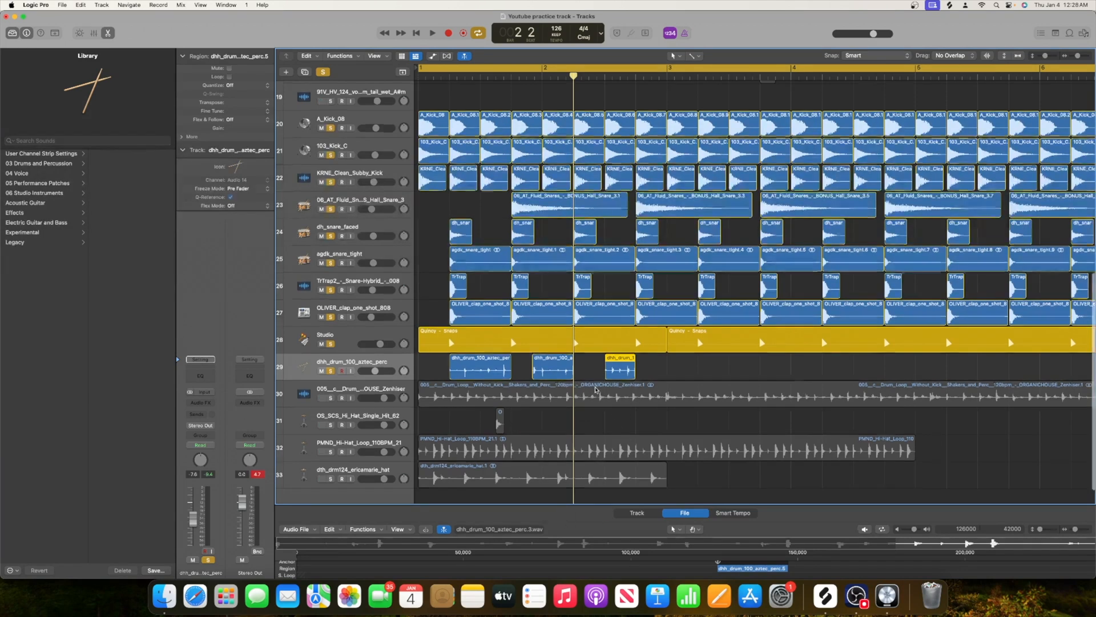
# Step: Play the chopped aztec percussion and copy its three pieces two bars later, starting at beat 2 of bar 3
pyautogui.scroll(-1, 595, 390)
pyautogui.press('space')
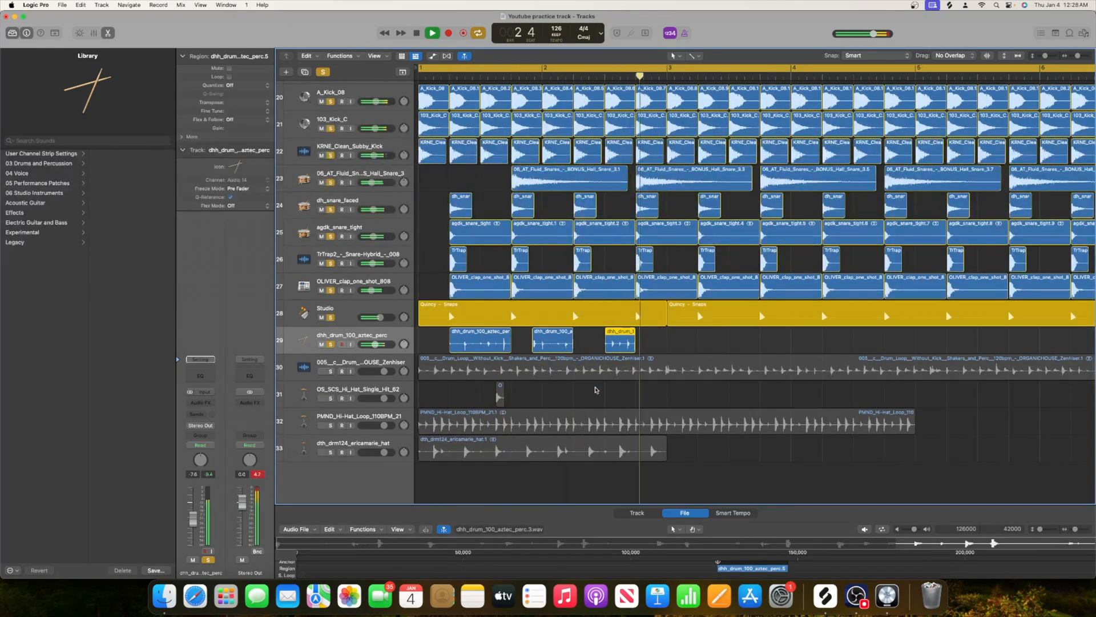
pyautogui.press('space')
pyautogui.moveTo(659, 344); pyautogui.dragTo(719, 353)
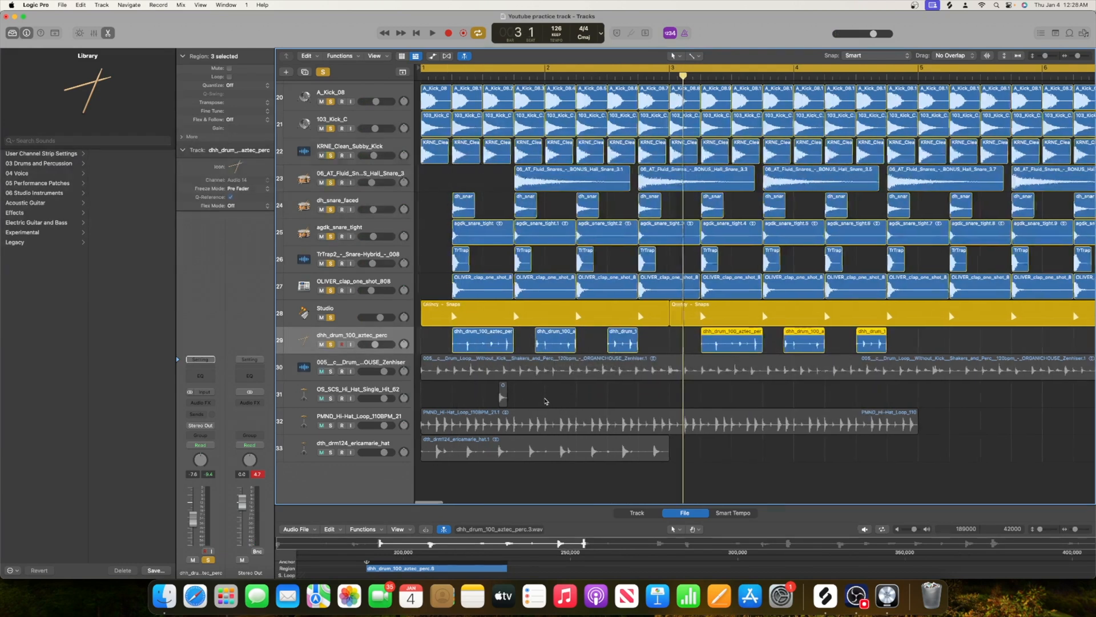
# Step: Clear all solos, solo only the ORGANICHOUSE Zenhiser drum loop track and play it from bar 1
pyautogui.hscroll(2, 719, 383)
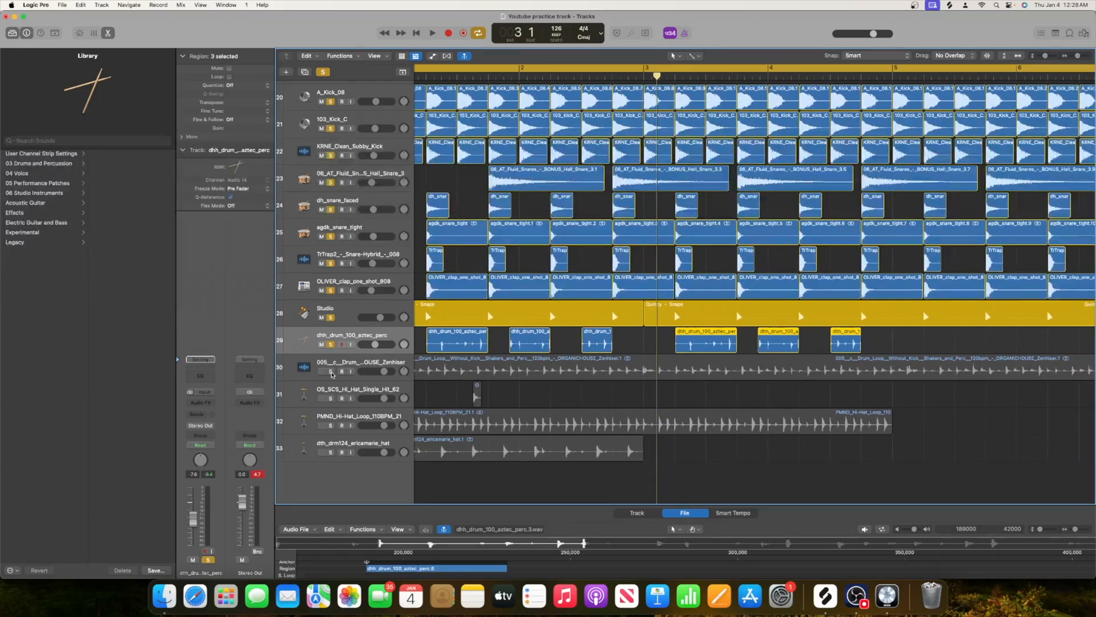
pyautogui.click(332, 372)
pyautogui.click(323, 72)
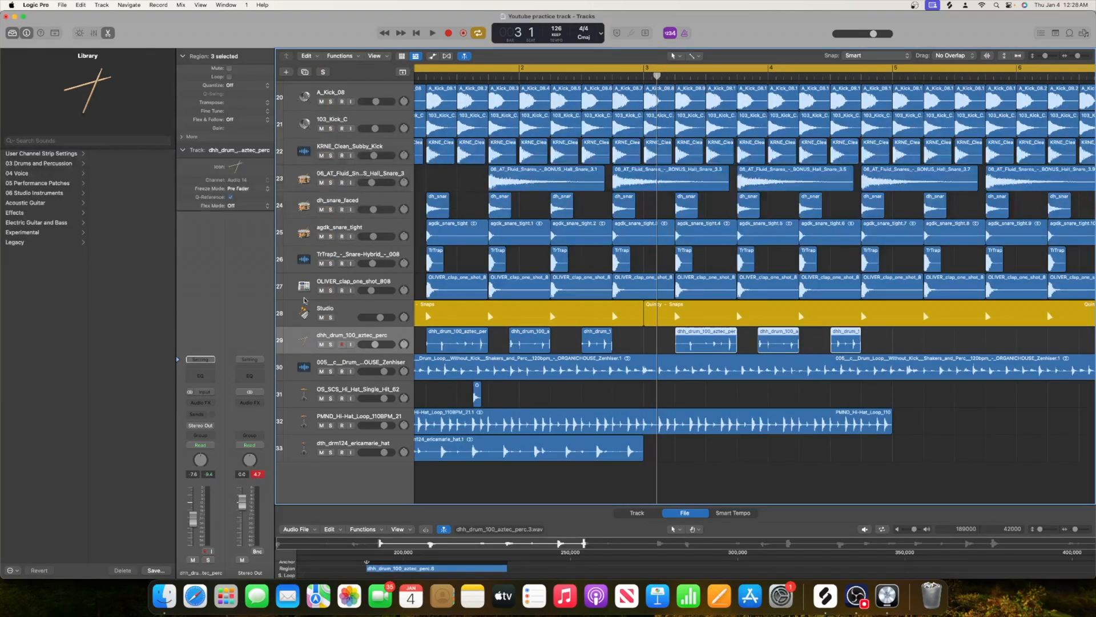
pyautogui.click(331, 372)
pyautogui.press('Return')
pyautogui.press('space')
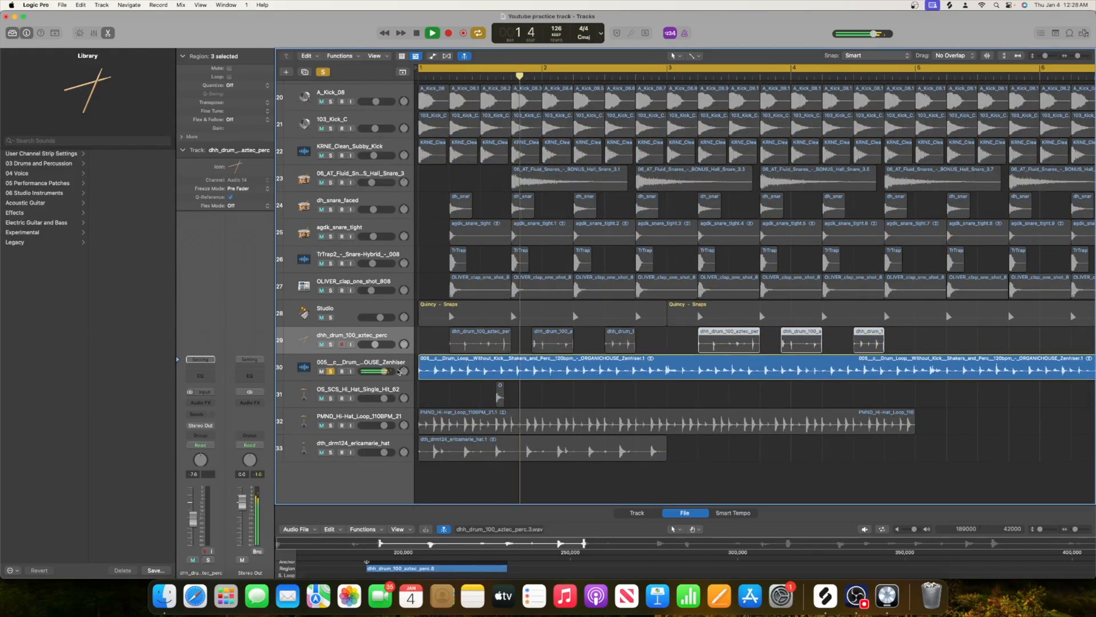
# Step: Try starting the ORGANICHOUSE drum loop at beat 2 of bar 2 and play it with the aztec percussion soloed
pyautogui.press('space')
pyautogui.moveTo(419, 371); pyautogui.dragTo(575, 377)
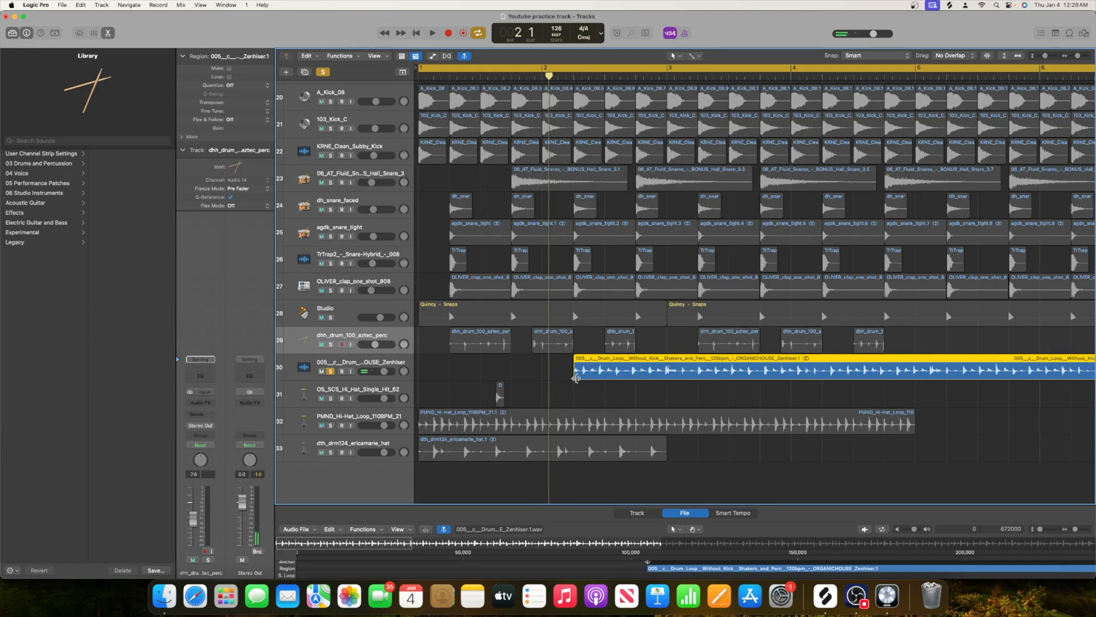
pyautogui.press('Return')
pyautogui.press('space')
pyautogui.click(330, 345)
pyautogui.press('space')
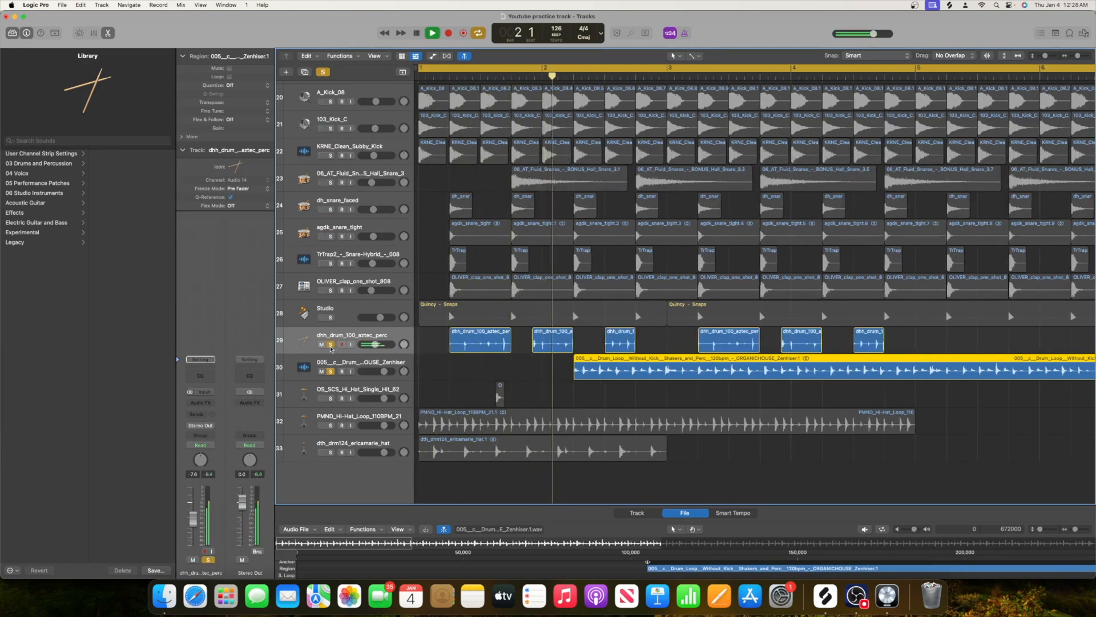
pyautogui.press('space')
# Step: Unsolo the aztec percussion and play the ORGANICHOUSE drum loop on its own
pyautogui.hscroll(10, 491, 338)
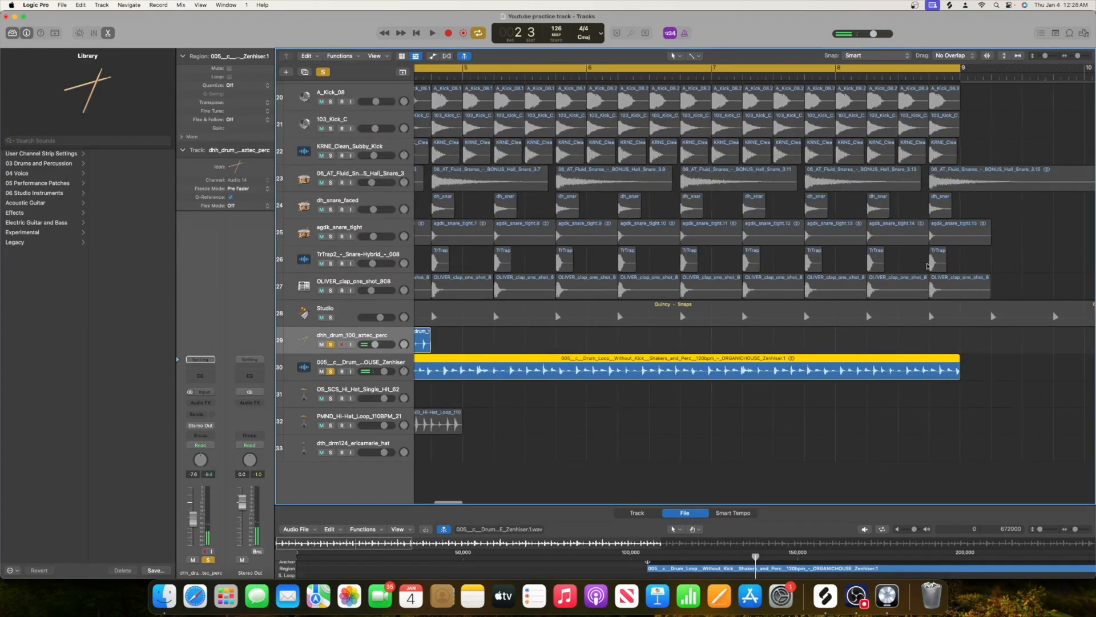
pyautogui.hscroll(-10, 945, 267)
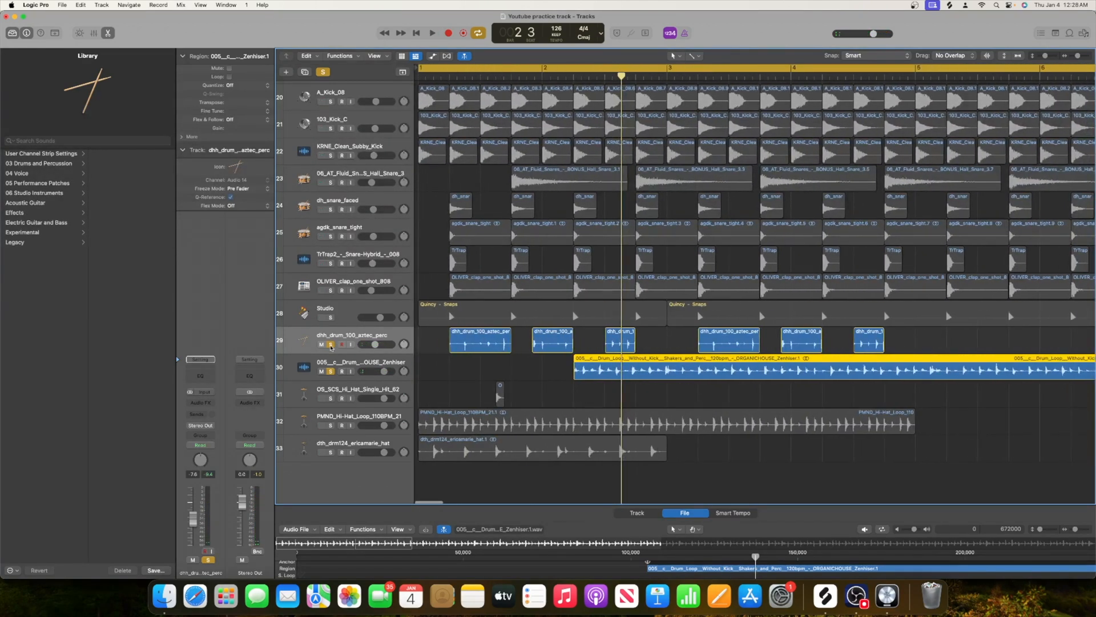
pyautogui.click(330, 345)
pyautogui.press('space')
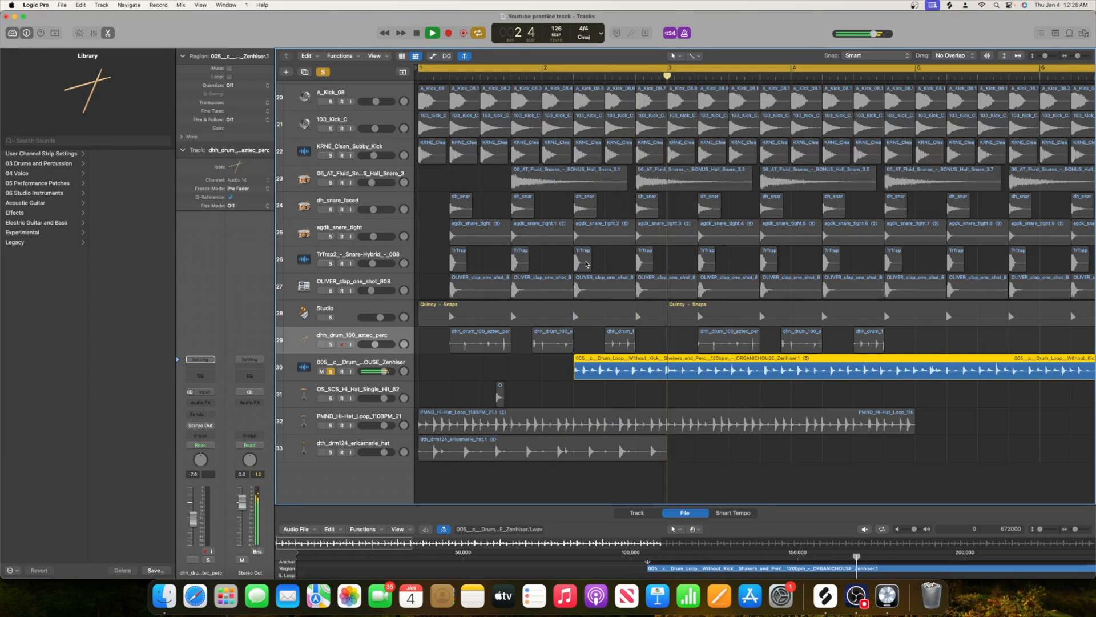
# Step: Extend the ORGANICHOUSE drum loop region's start back to bar 1 and its end to bar 18
pyautogui.moveTo(575, 368); pyautogui.dragTo(407, 374)
pyautogui.hscroll(10, 641, 371)
pyautogui.press('space')
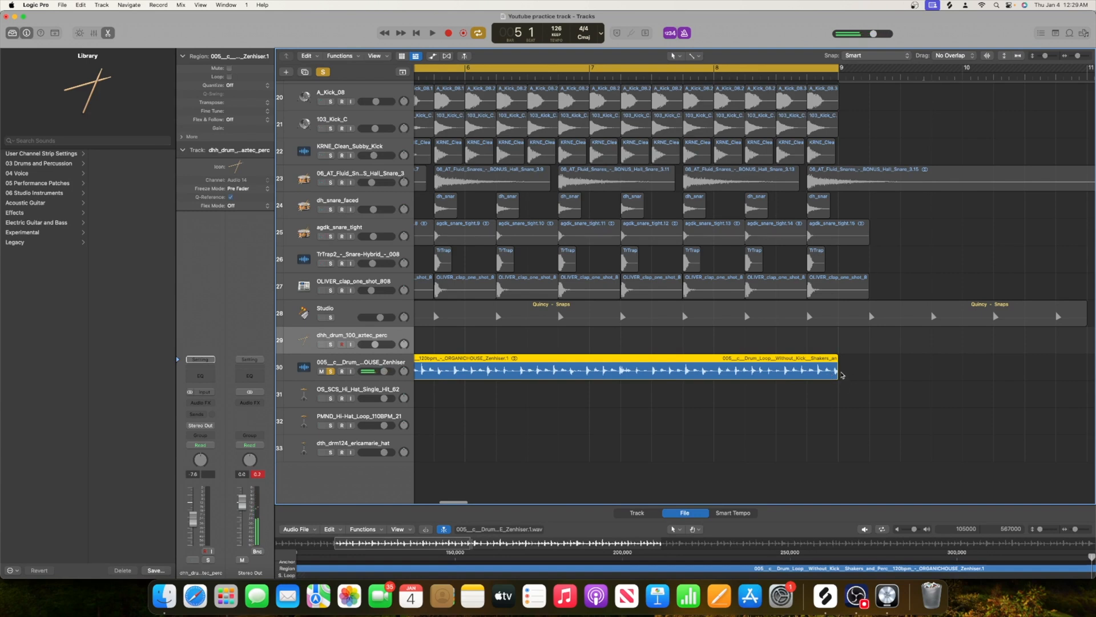
pyautogui.scroll(3, 956, 376)
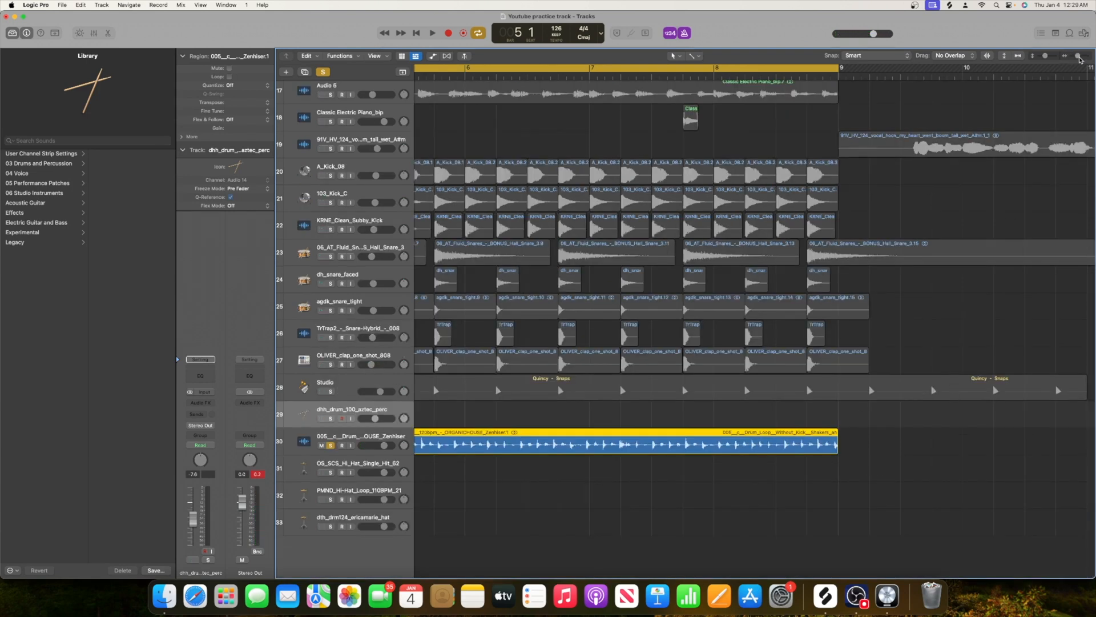
pyautogui.moveTo(1079, 60); pyautogui.dragTo(1077, 62)
pyautogui.hscroll(-10, 802, 298)
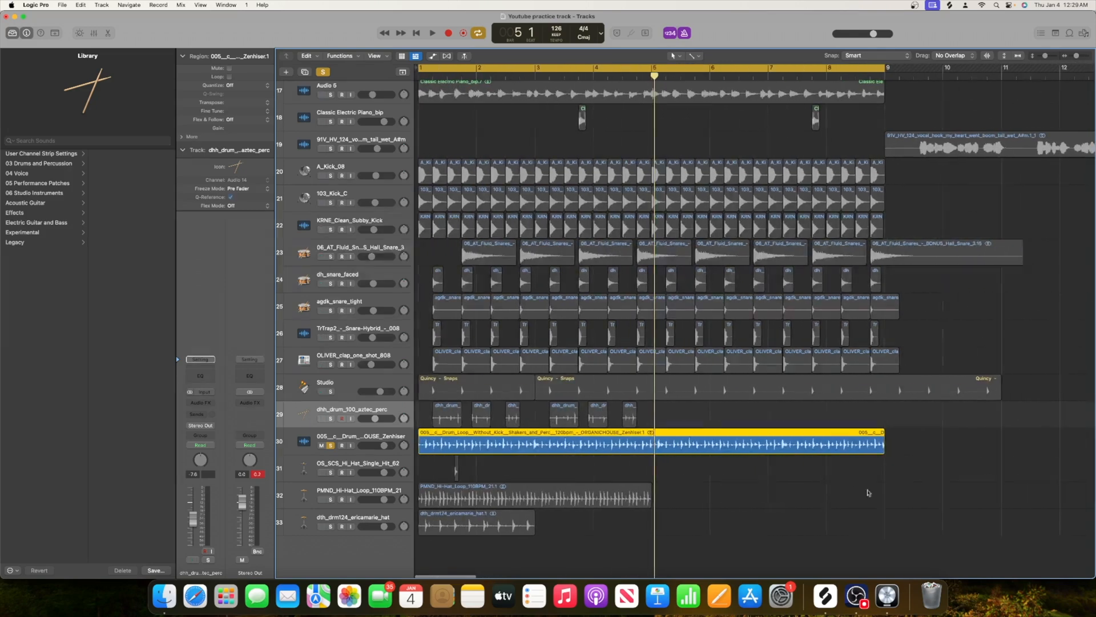
pyautogui.moveTo(886, 446); pyautogui.dragTo(989, 447)
# Step: Switch to Splice to preview several hi-hat samples and return to the Logic Pro project
pyautogui.click(834, 601)
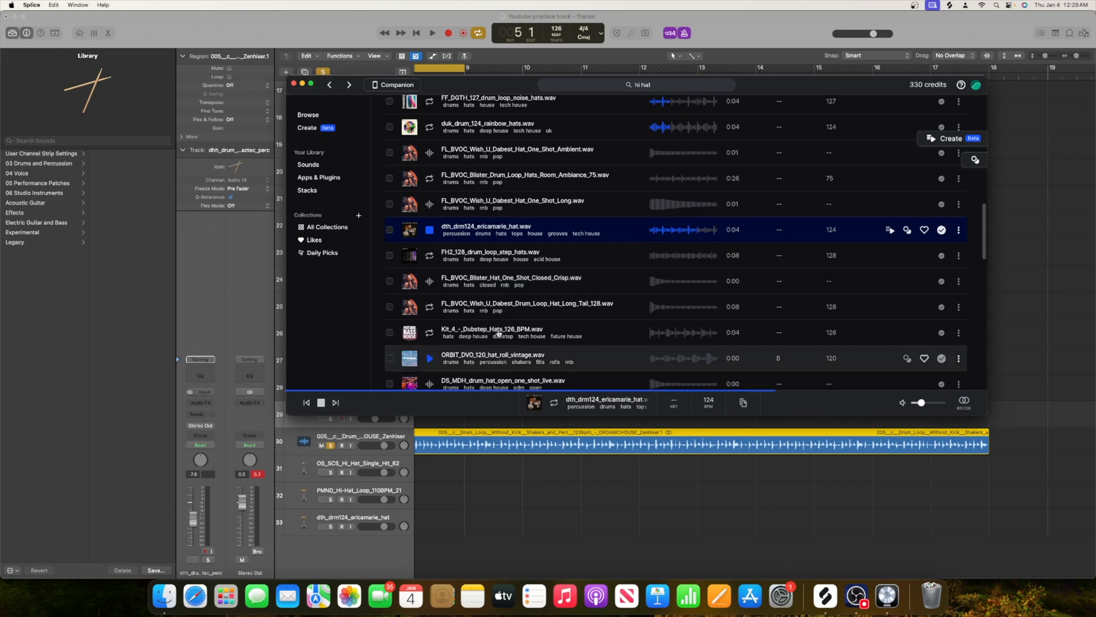
pyautogui.click(429, 332)
pyautogui.click(430, 306)
pyautogui.scroll(3, 413, 171)
pyautogui.click(427, 166)
pyautogui.click(611, 513)
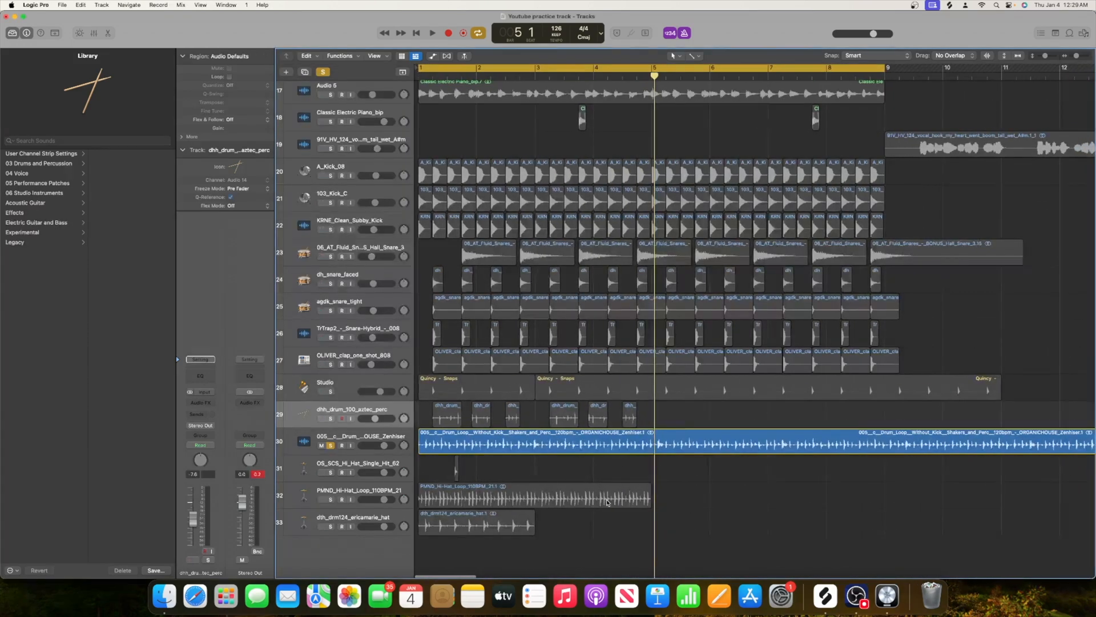
# Step: Time-stretch the ORGANICHOUSE drum loop to a length of 16 bars, ending at bar 17, and play it
pyautogui.press('space')
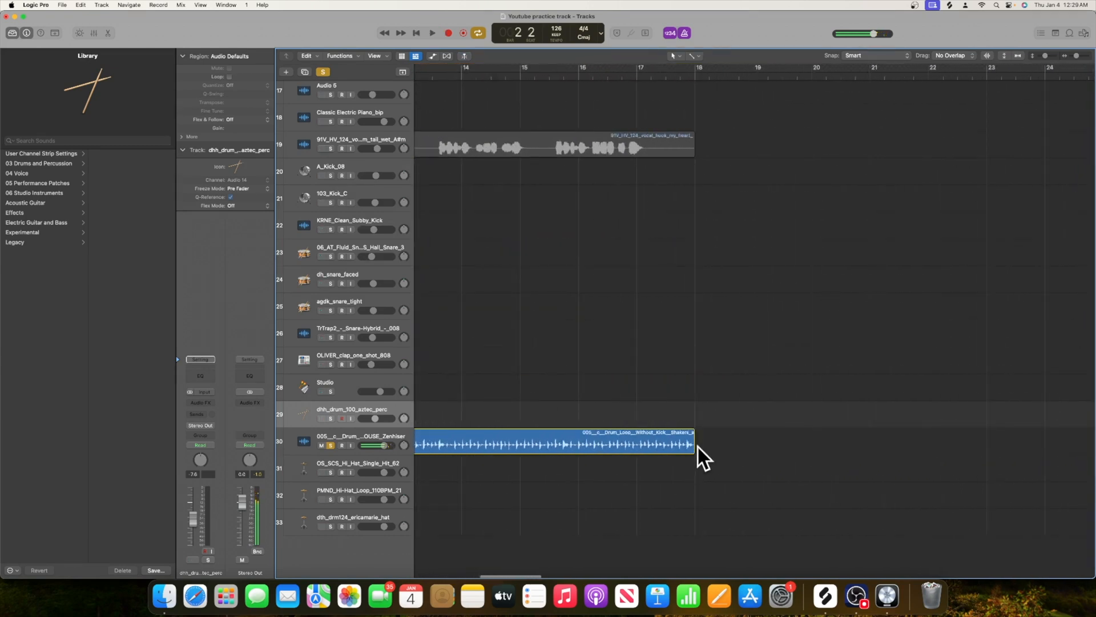
pyautogui.moveTo(693, 443); pyautogui.dragTo(636, 451)
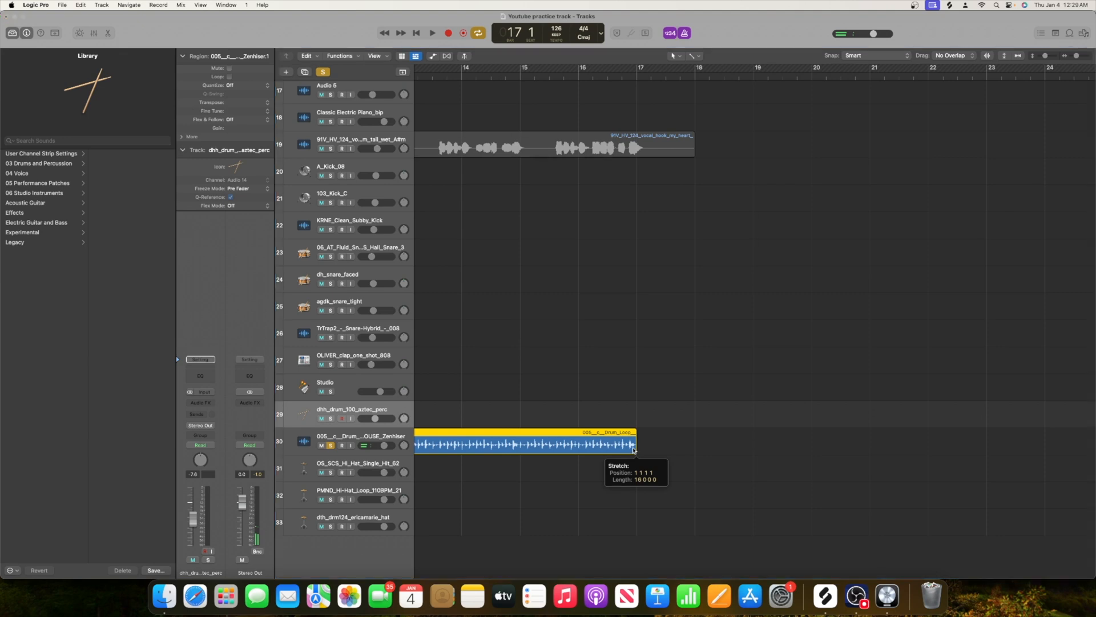
pyautogui.press('space')
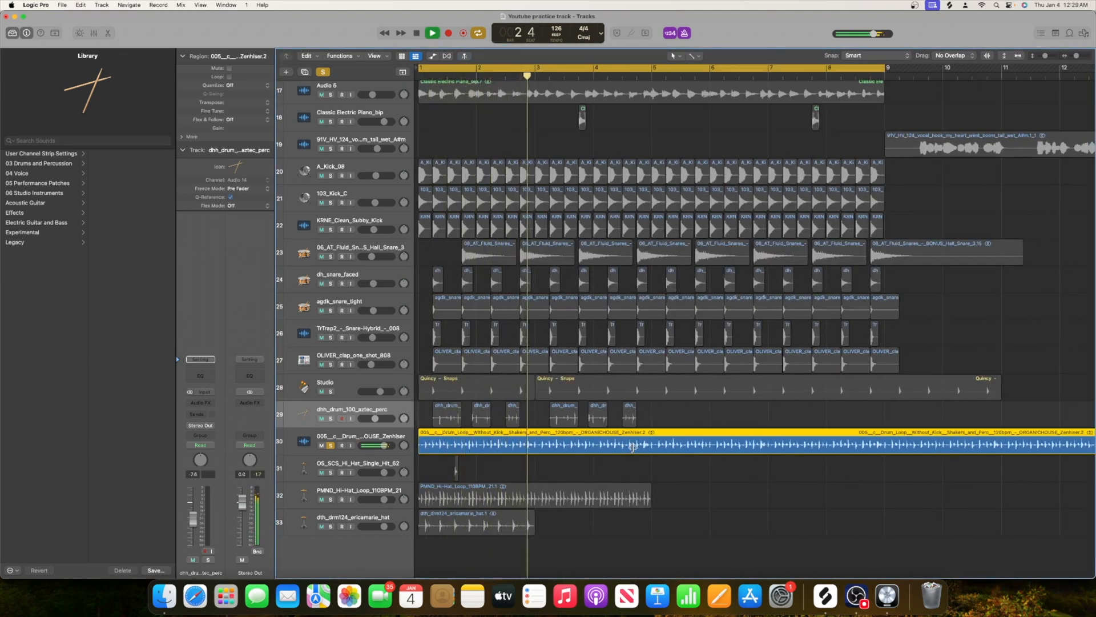
pyautogui.hscroll(5, 800, 342)
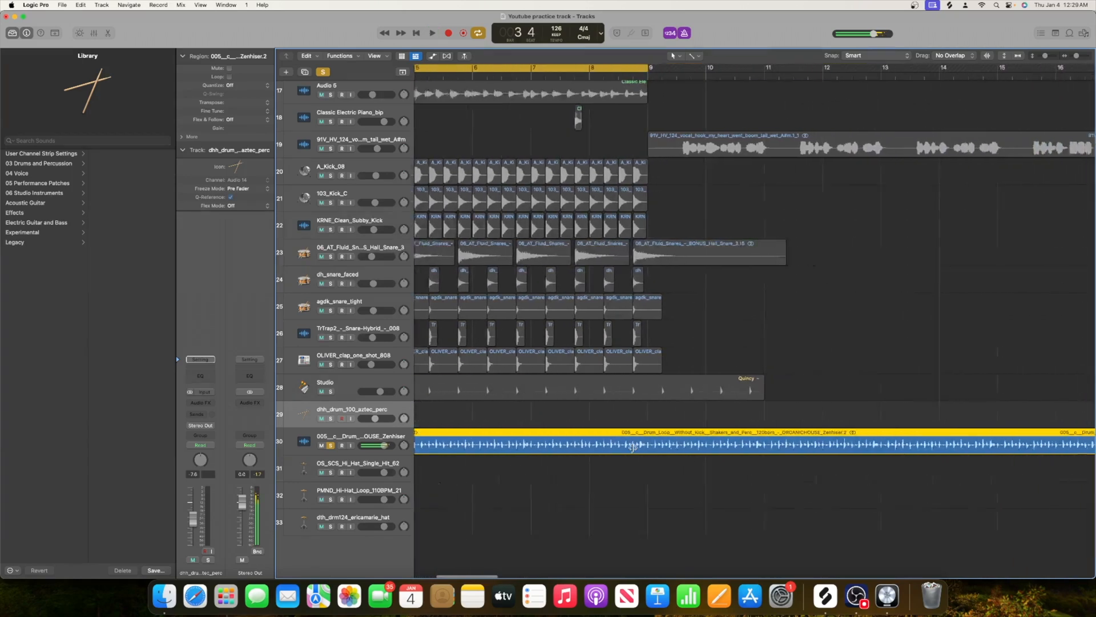
# Step: Stop playback and shorten the end of the stretched ORGANICHOUSE drum loop to bar 9
pyautogui.press('space')
pyautogui.moveTo(1065, 449); pyautogui.dragTo(595, 446)
pyautogui.hscroll(-10, 514, 448)
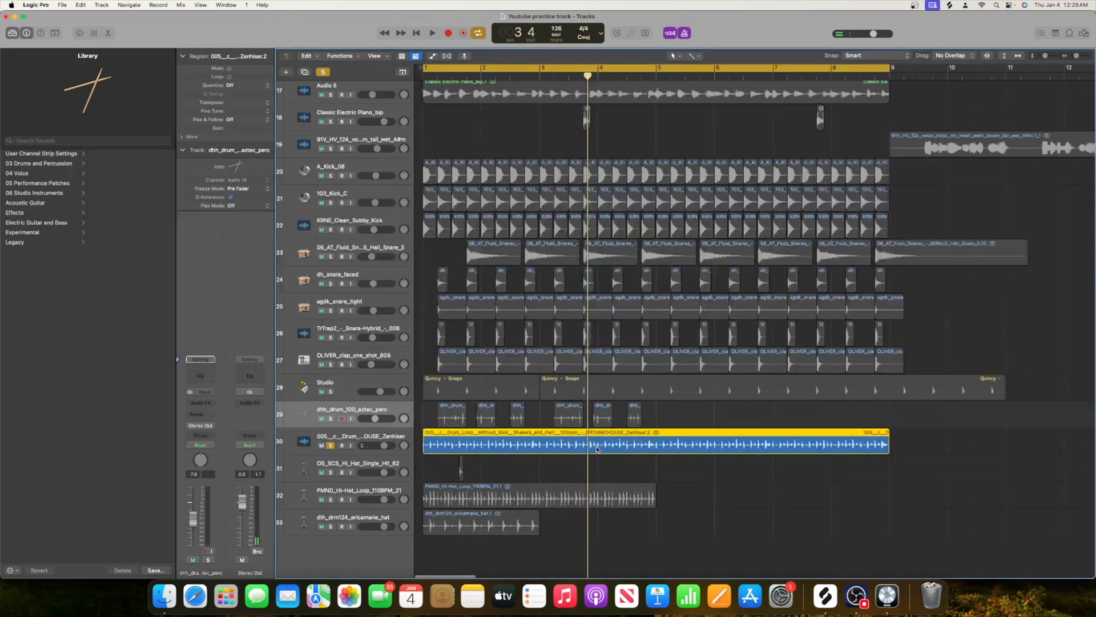
# Step: Trim the ORGANICHOUSE drum loop's start to beat 4 of bar 2 and play it with the aztec percussion soloed
pyautogui.moveTo(419, 448); pyautogui.dragTo(520, 450)
pyautogui.click(331, 419)
pyautogui.press('space')
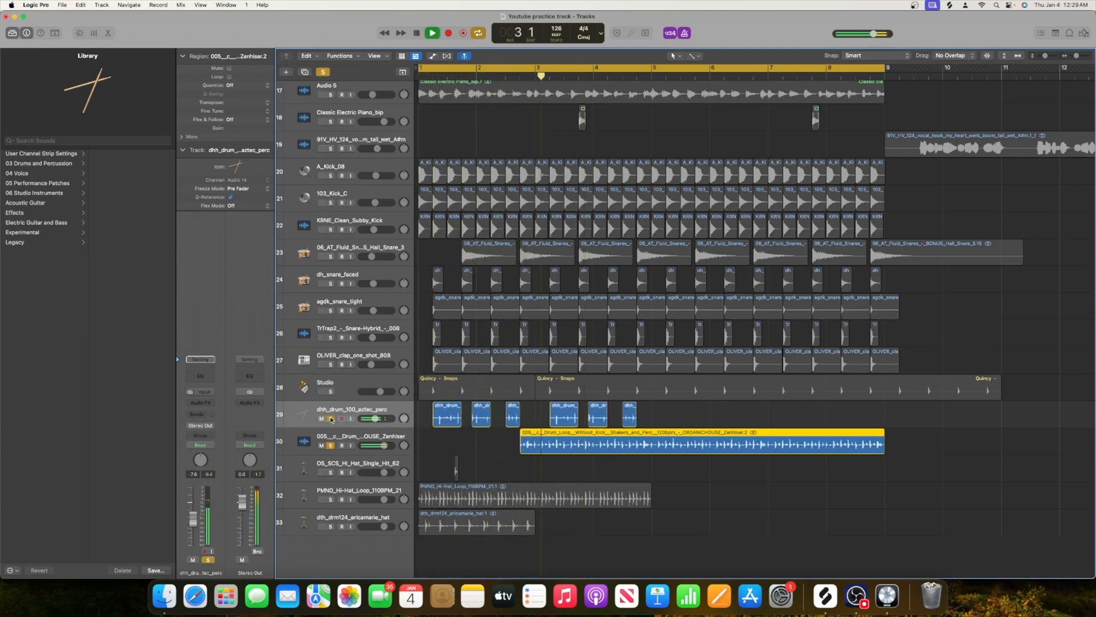
pyautogui.press('space')
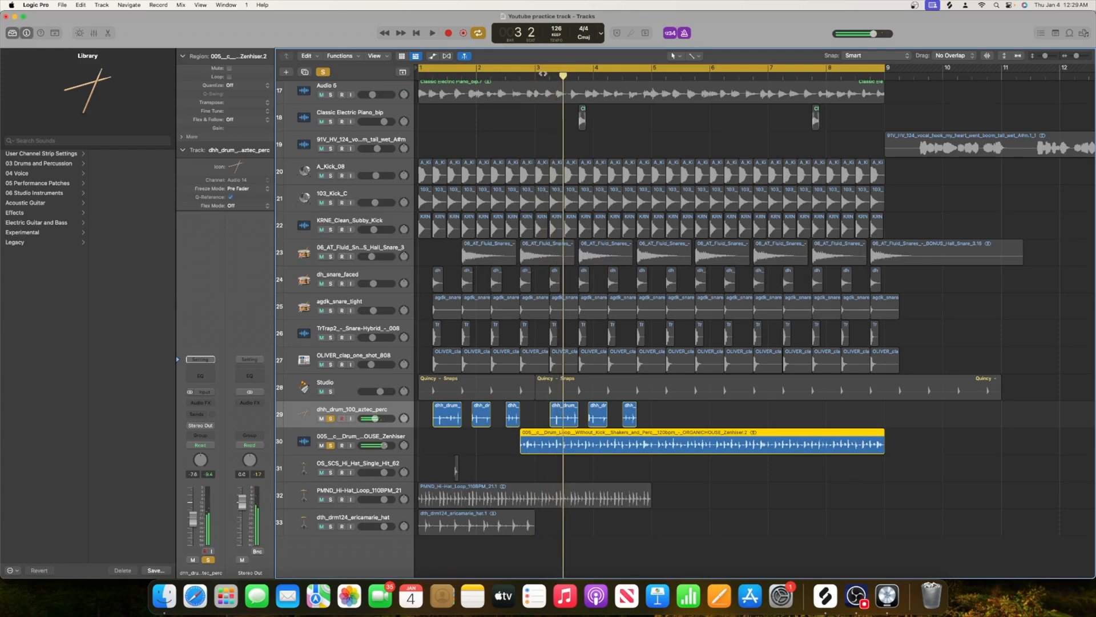
# Step: Split the ORGANICHOUSE drum loop at bar 3 and trim the start of its second part to bar 5
pyautogui.click(531, 75)
pyautogui.moveTo(531, 76); pyautogui.dragTo(535, 76)
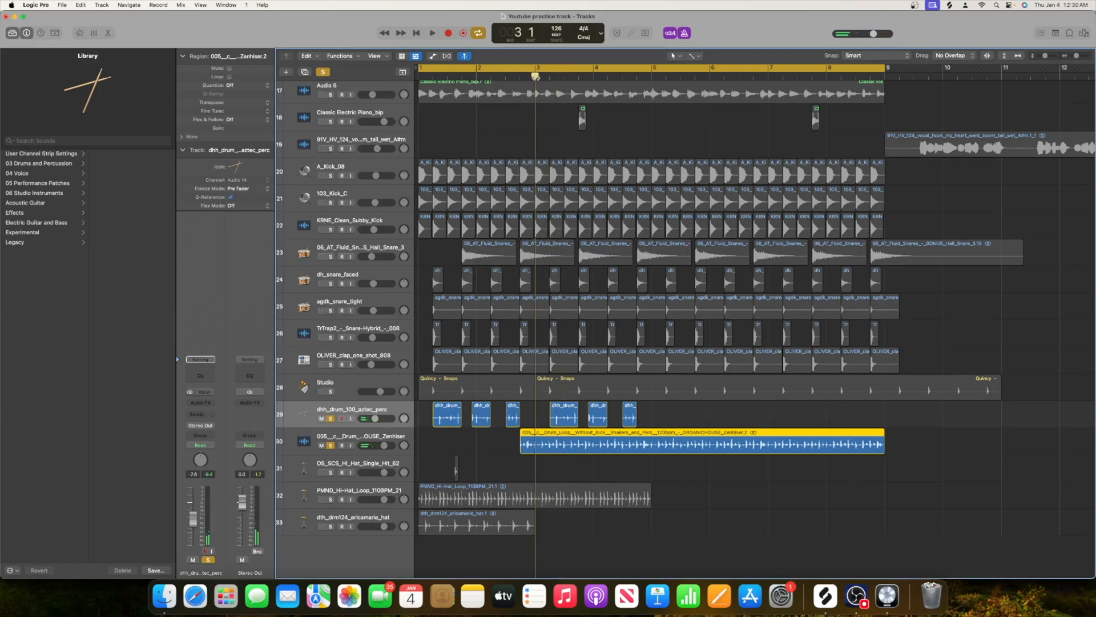
pyautogui.press('super+t')
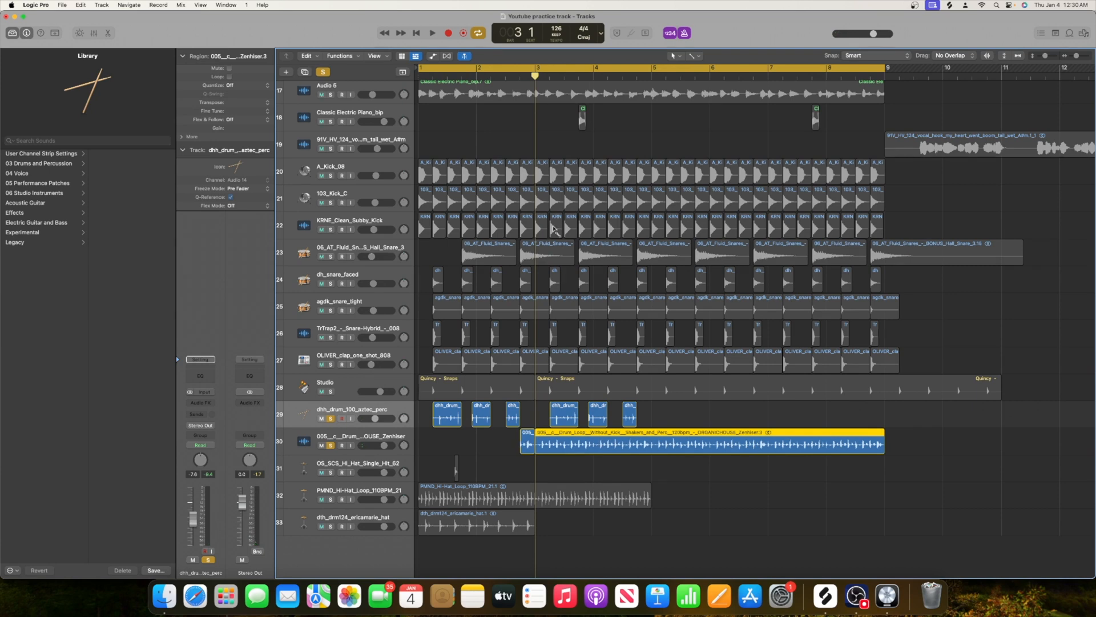
pyautogui.moveTo(536, 446); pyautogui.dragTo(657, 451)
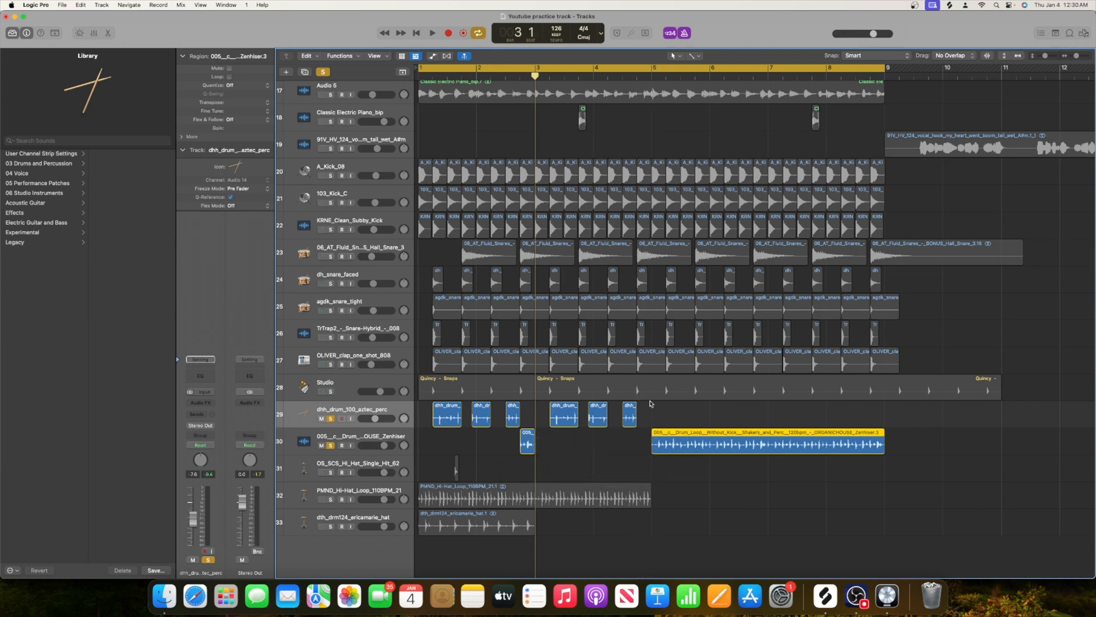
# Step: Split the remaining ORGANICHOUSE loop at beat 3 of bar 5 and trim its second part to run from beat 2 of bar 7 to bar 8
pyautogui.click(681, 77)
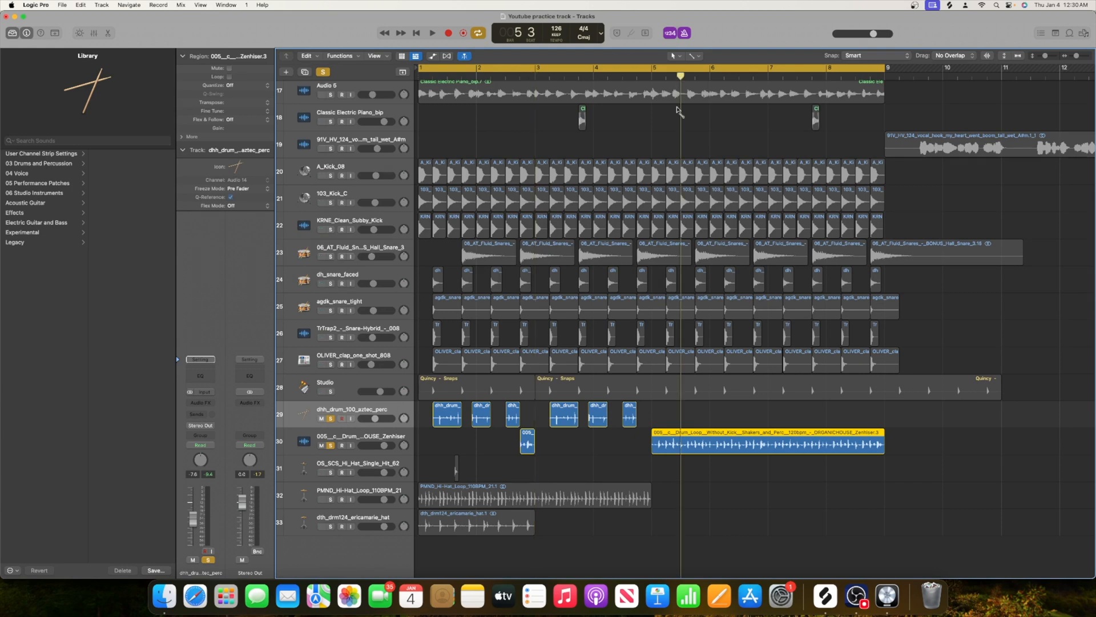
pyautogui.press('super+r')
pyautogui.press('super+z')
pyautogui.press('super+t')
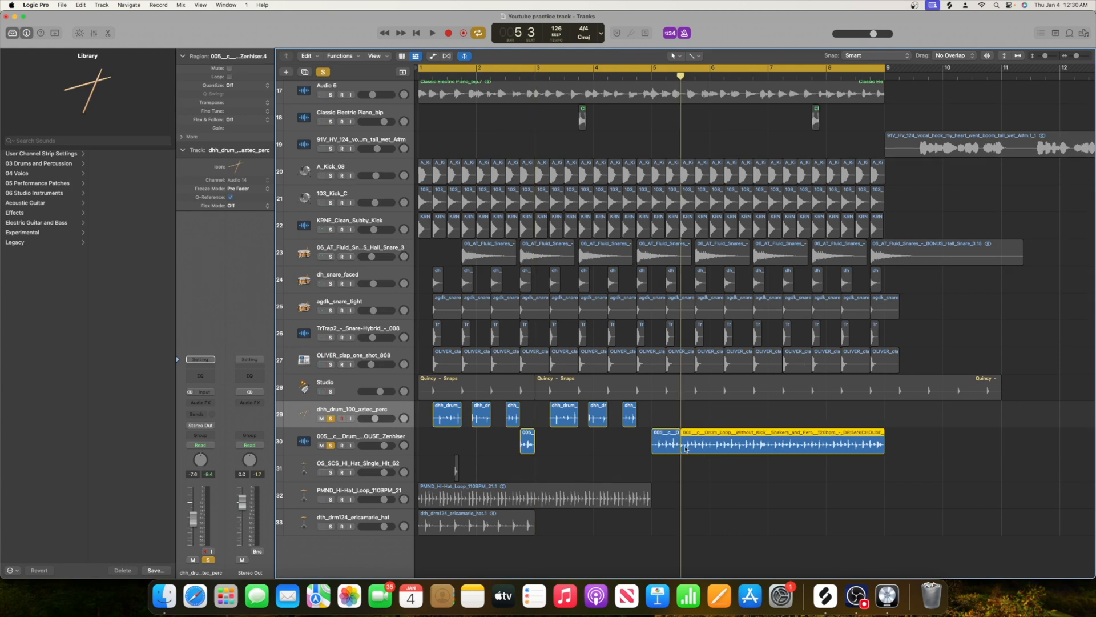
pyautogui.moveTo(682, 445); pyautogui.dragTo(784, 446)
pyautogui.moveTo(882, 450); pyautogui.dragTo(825, 455)
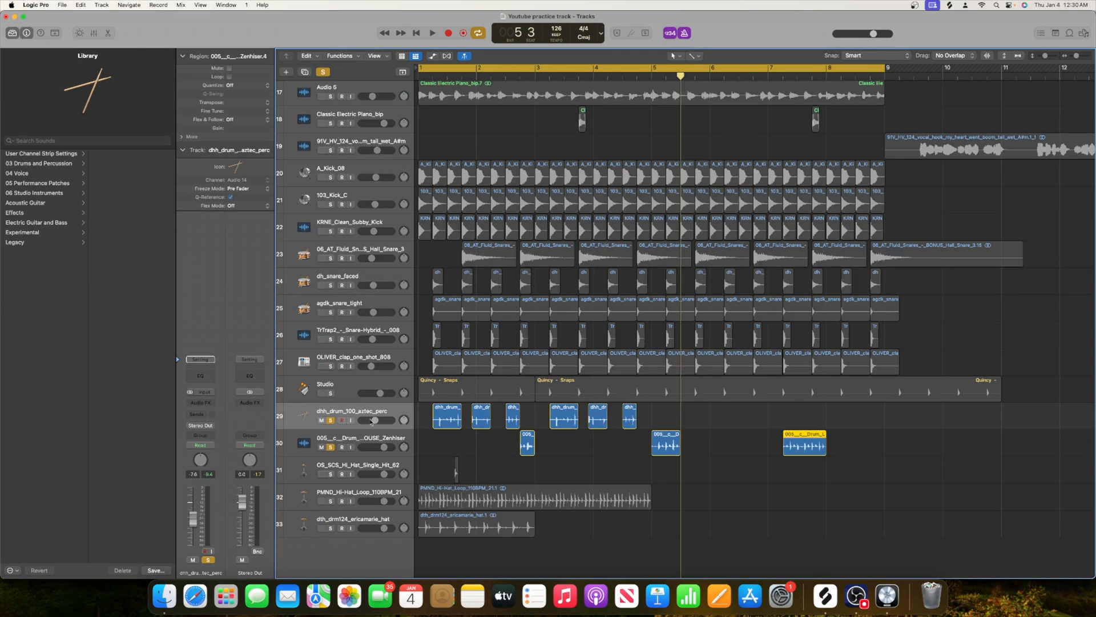
# Step: Create a duplicate of the aztec percussion track and move the short chops starting late in bars 1 and 3 onto it
pyautogui.press('super+d')
pyautogui.moveTo(480, 417); pyautogui.dragTo(481, 444)
pyautogui.moveTo(594, 422); pyautogui.dragTo(595, 448)
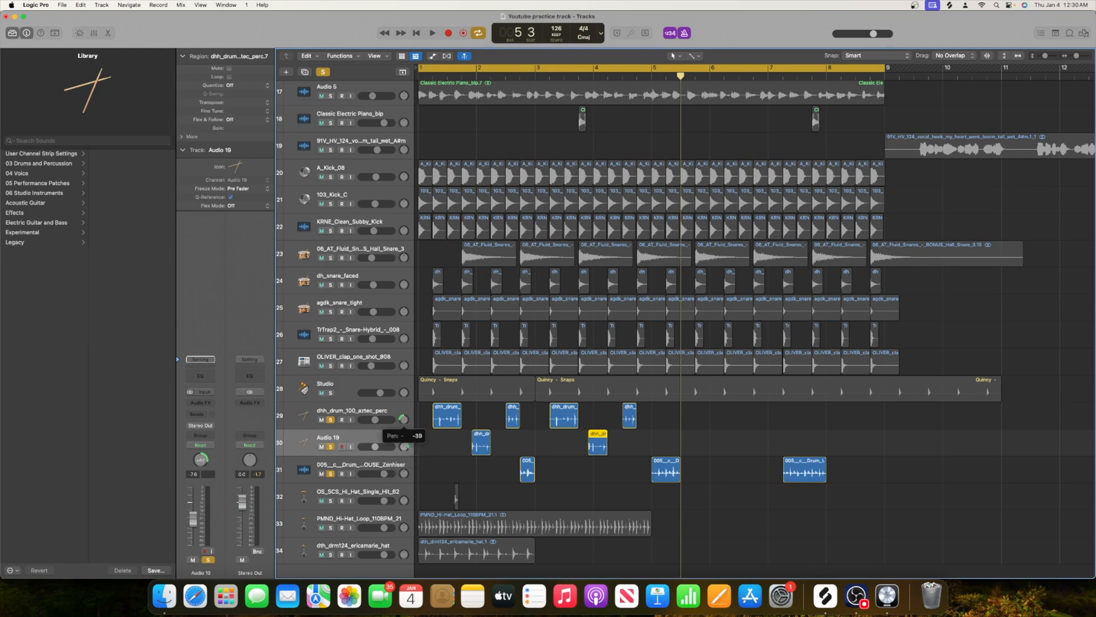
# Step: Solo the PMND hi-hat loop along with the percussion, lower its track volume and play the combination
pyautogui.scroll(-1, 297, 454)
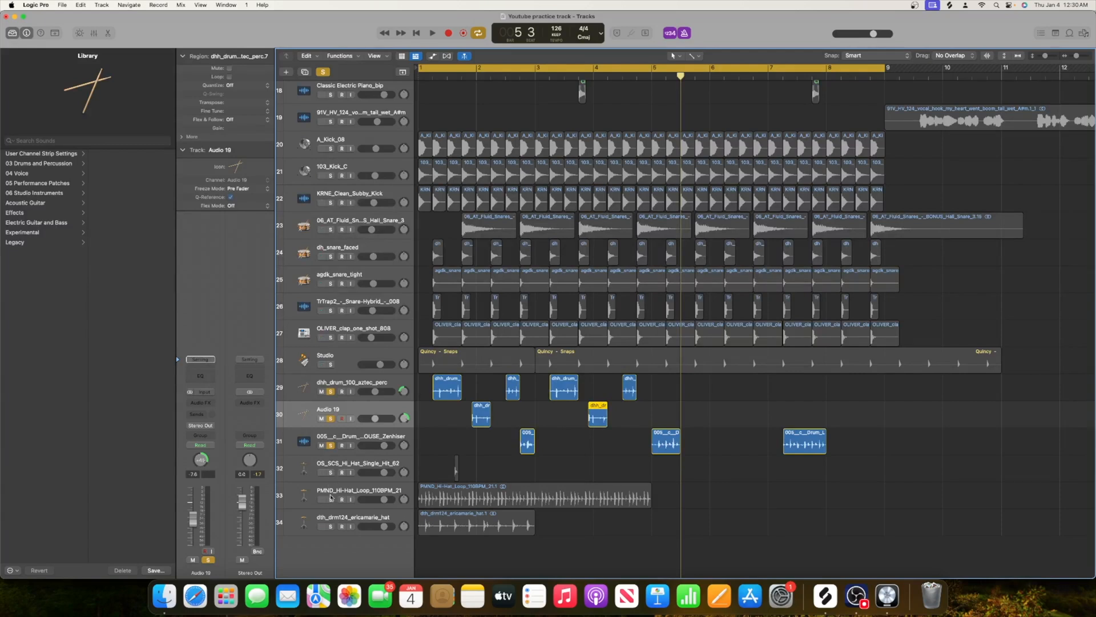
pyautogui.click(332, 500)
pyautogui.press('space')
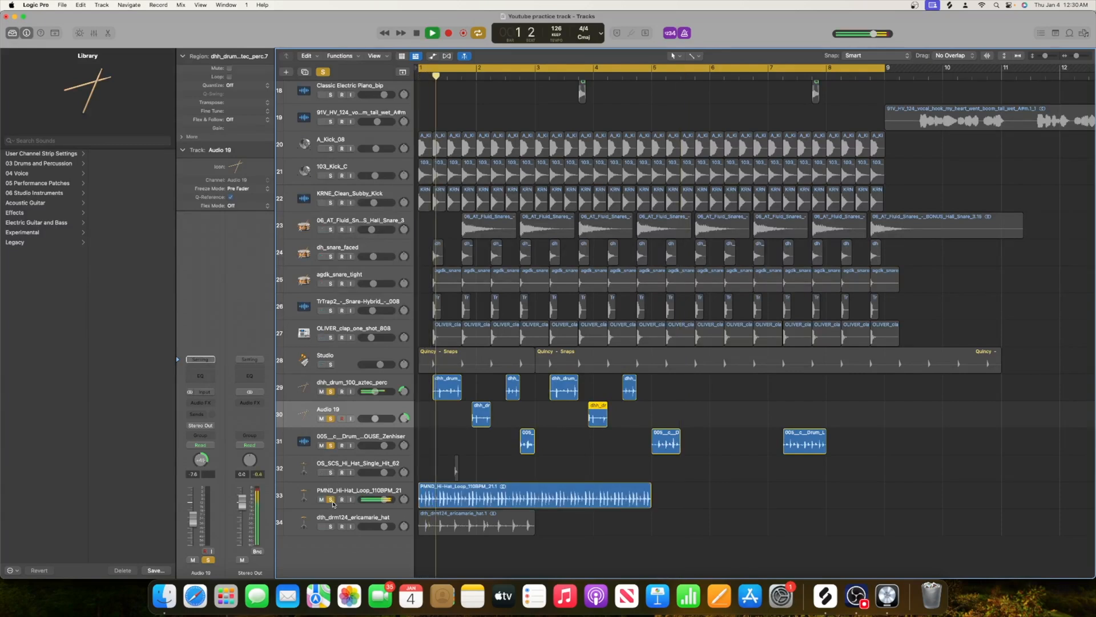
pyautogui.press('space')
pyautogui.moveTo(384, 500)
pyautogui.moveTo(375, 499); pyautogui.dragTo(372, 500)
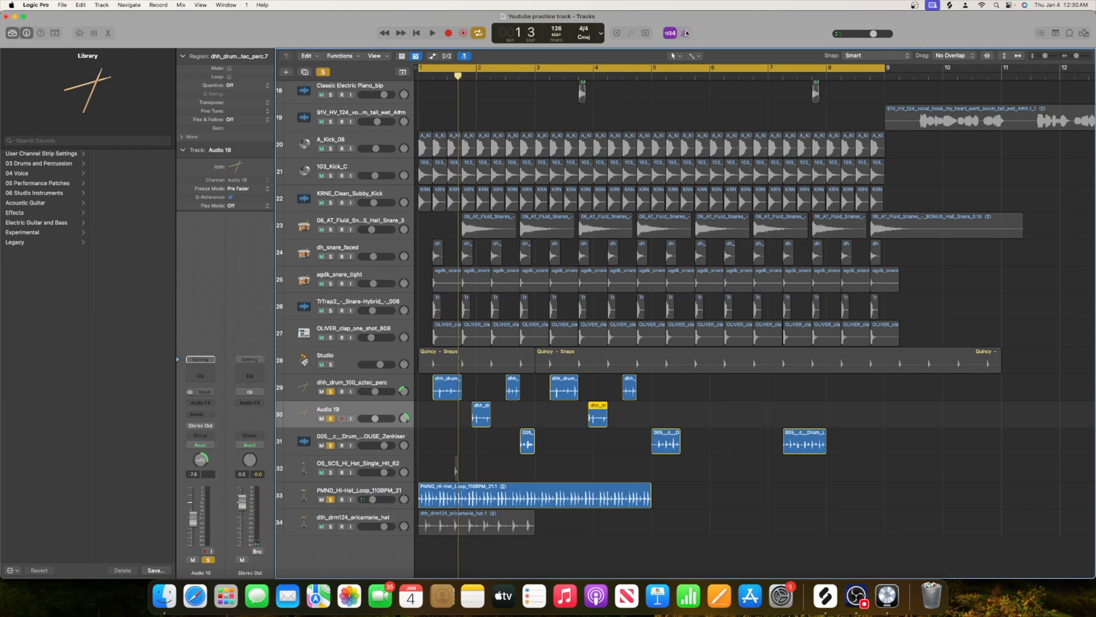
pyautogui.press('space')
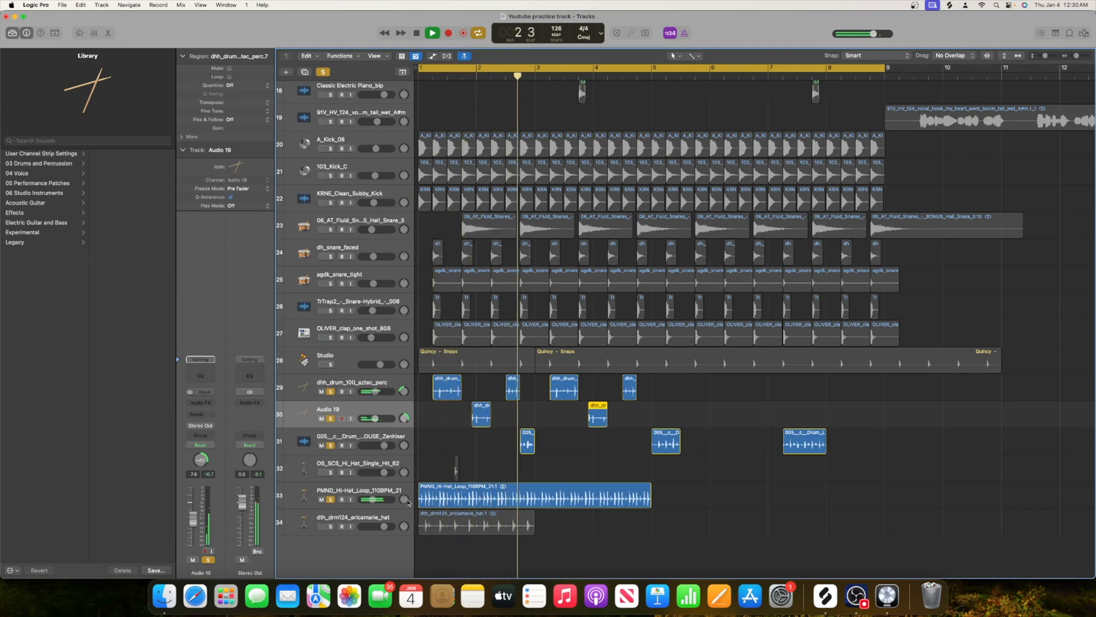
pyautogui.press('space')
# Step: Chop the PMND hi-hat loop into one-beat pieces at beat 2 of bar 2 and beat 4 of bar 4, and play them with the percussion
pyautogui.moveTo(418, 499); pyautogui.dragTo(491, 505)
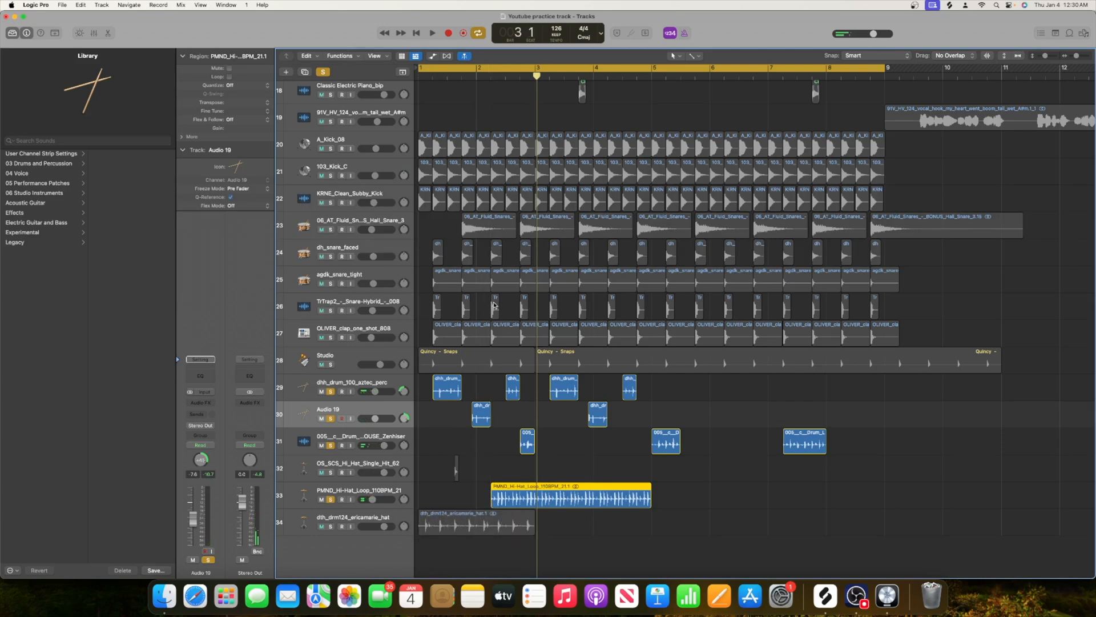
pyautogui.click(505, 74)
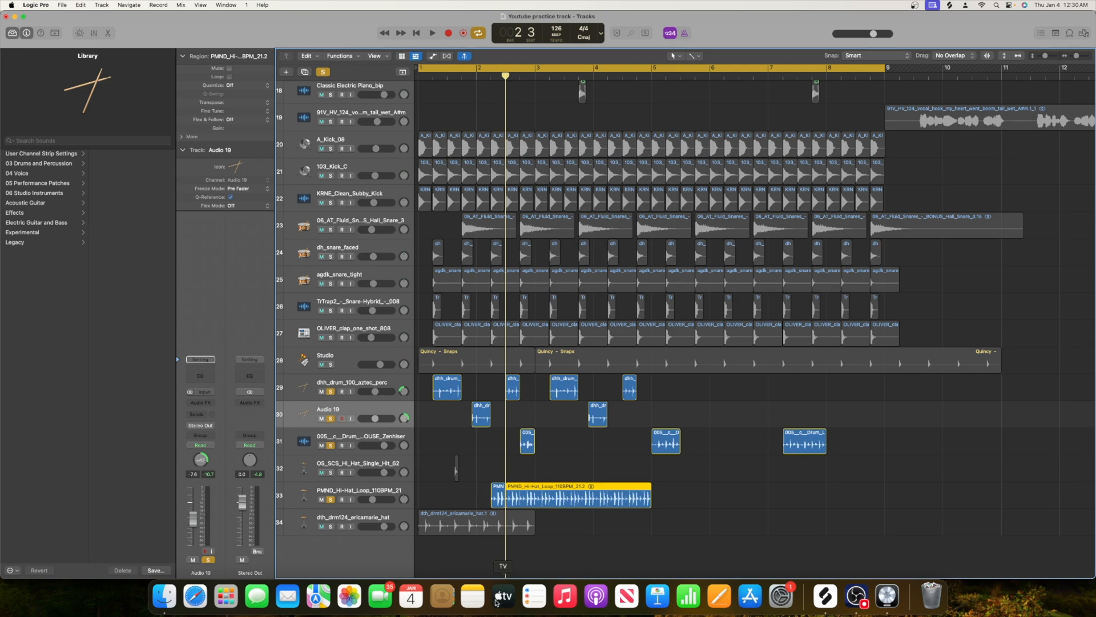
pyautogui.moveTo(508, 500); pyautogui.dragTo(638, 507)
pyautogui.press('space')
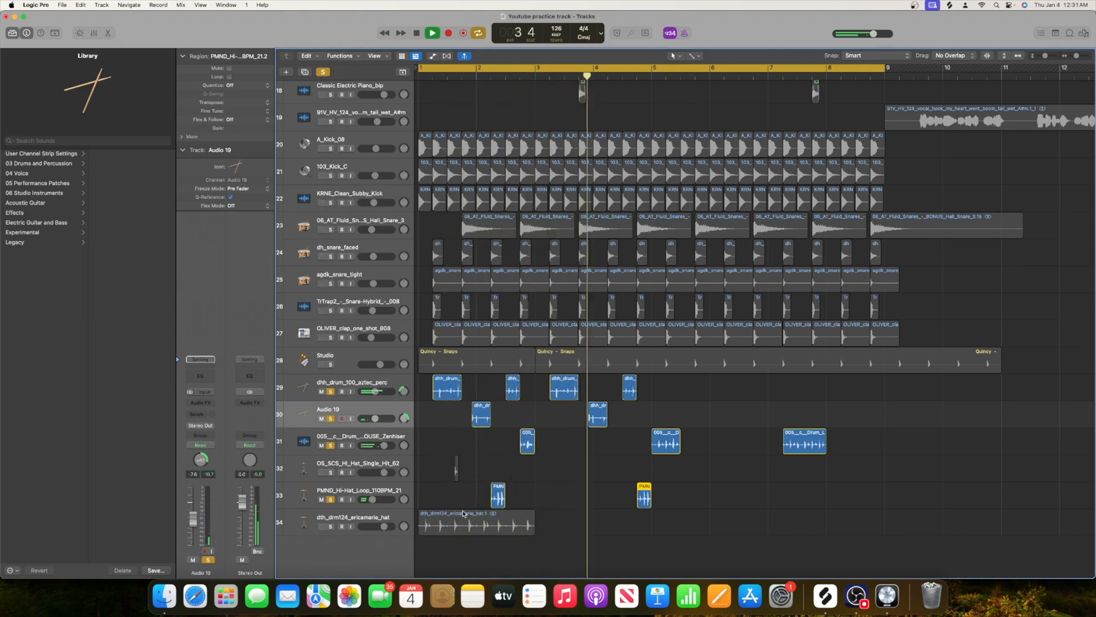
pyautogui.press('space')
# Step: Repeat the ericamarie hat loop up to bar 9 and copy the aztec percussion chops from bars 1–4 into bars 5–8
pyautogui.click(485, 524)
pyautogui.moveTo(485, 524); pyautogui.dragTo(579, 526)
pyautogui.moveTo(695, 528)
pyautogui.mouseDown()
pyautogui.moveTo(495, 526)
pyautogui.moveTo(715, 527)
pyautogui.mouseUp()
pyautogui.moveTo(690, 406)
pyautogui.mouseDown()
pyautogui.moveTo(664, 392)
pyautogui.moveTo(460, 400)
pyautogui.moveTo(446, 414)
pyautogui.moveTo(675, 393)
pyautogui.mouseUp()
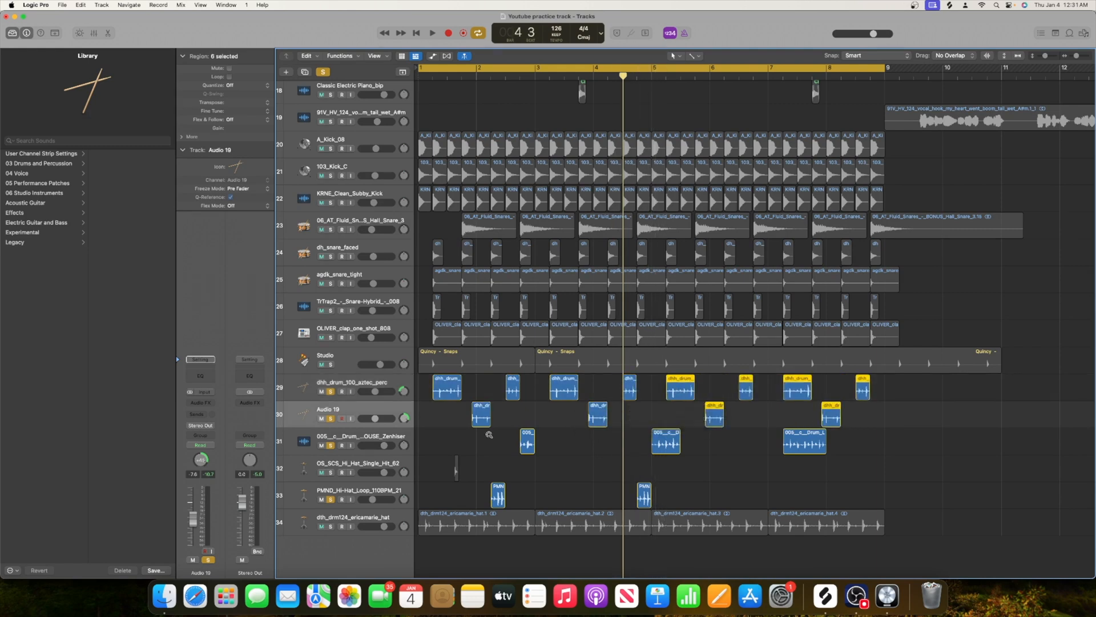
# Step: Solo the ericamarie hat track with the percussion layers and play the combination
pyautogui.click(329, 527)
pyautogui.press('space')
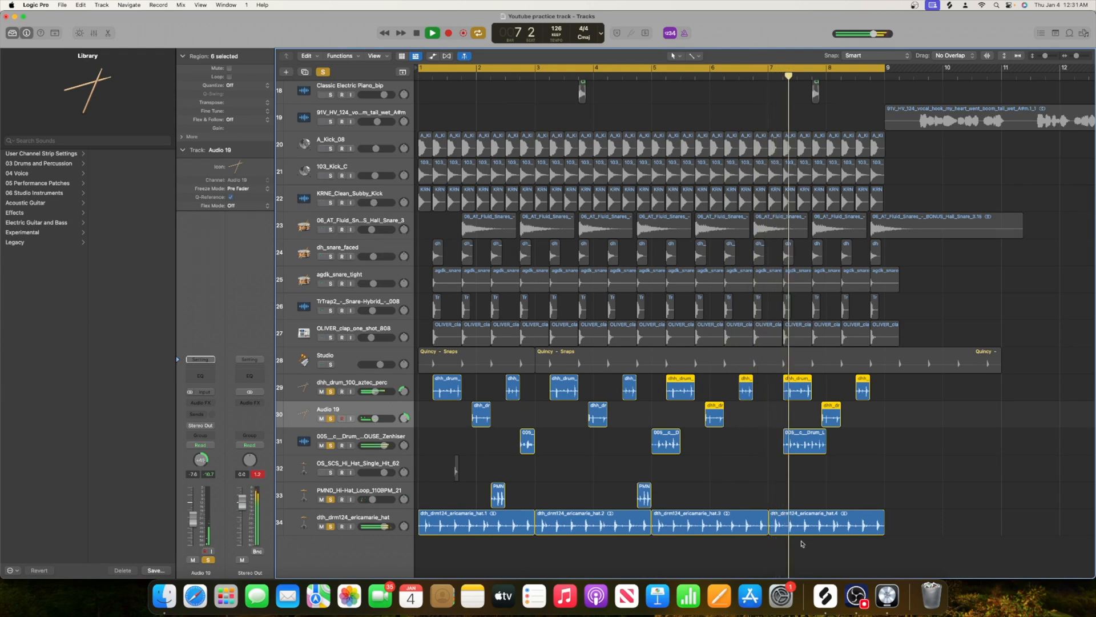
pyautogui.press('space')
# Step: Place the last ORGANICHOUSE chop from beat 4 of bar 6 to beat 2 of bar 7 and play from the start
pyautogui.moveTo(808, 448); pyautogui.dragTo(782, 447)
pyautogui.press('Return')
pyautogui.press('space')
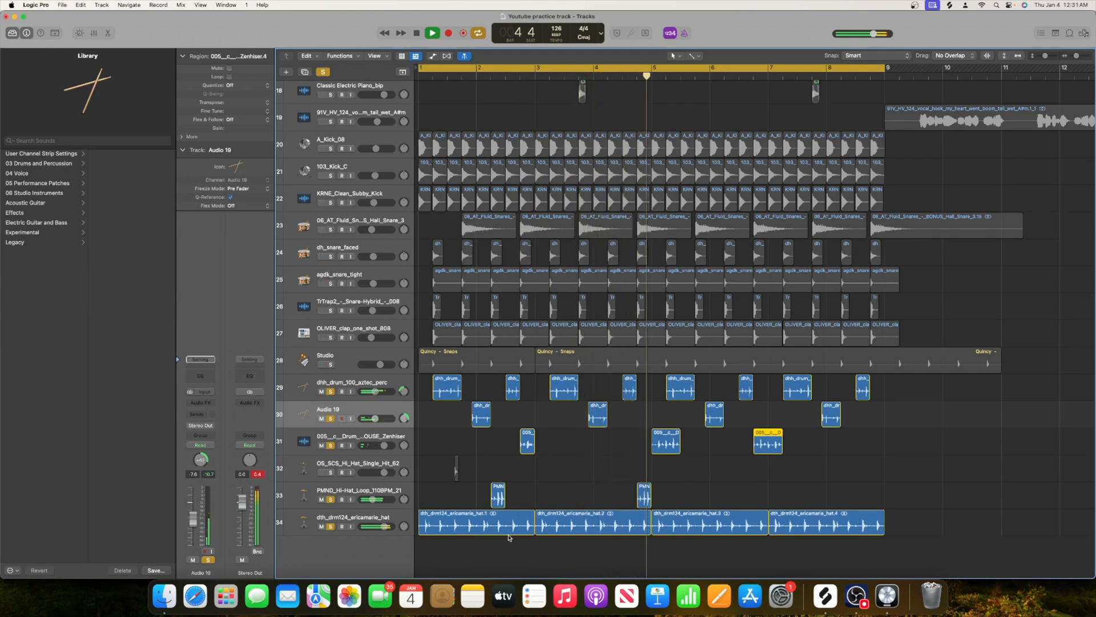
pyautogui.press('space')
# Step: Solo the kick, snare, clap and snap tracks as well and play the full groove from the start
pyautogui.moveTo(331, 150); pyautogui.dragTo(344, 361)
pyautogui.press('Return')
pyautogui.press('space')
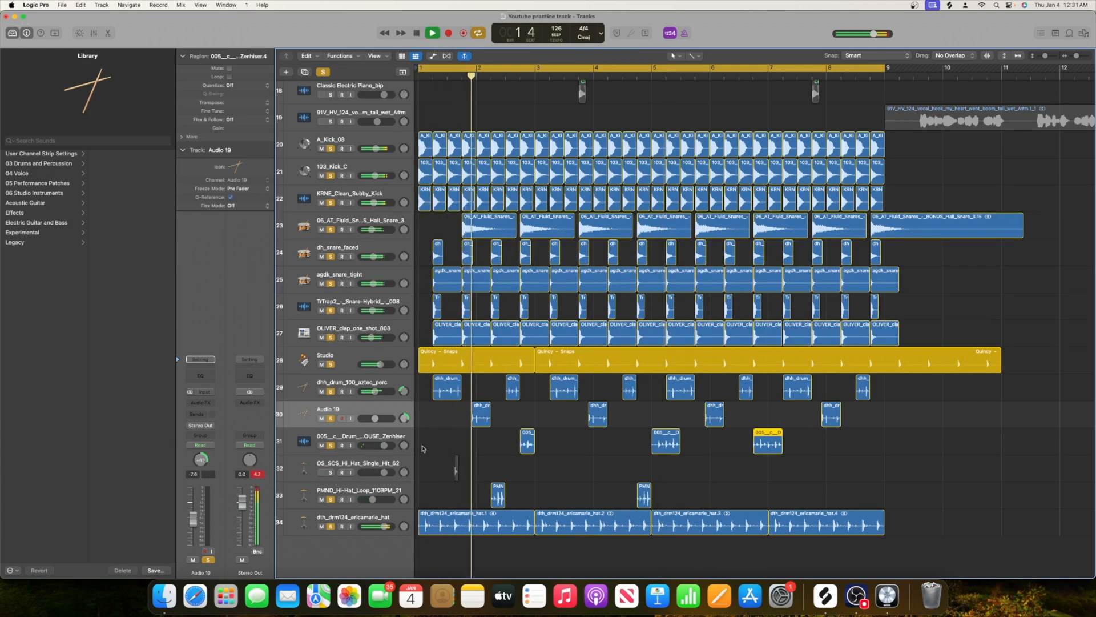
pyautogui.scroll(1, 553, 474)
pyautogui.scroll(-1, 552, 474)
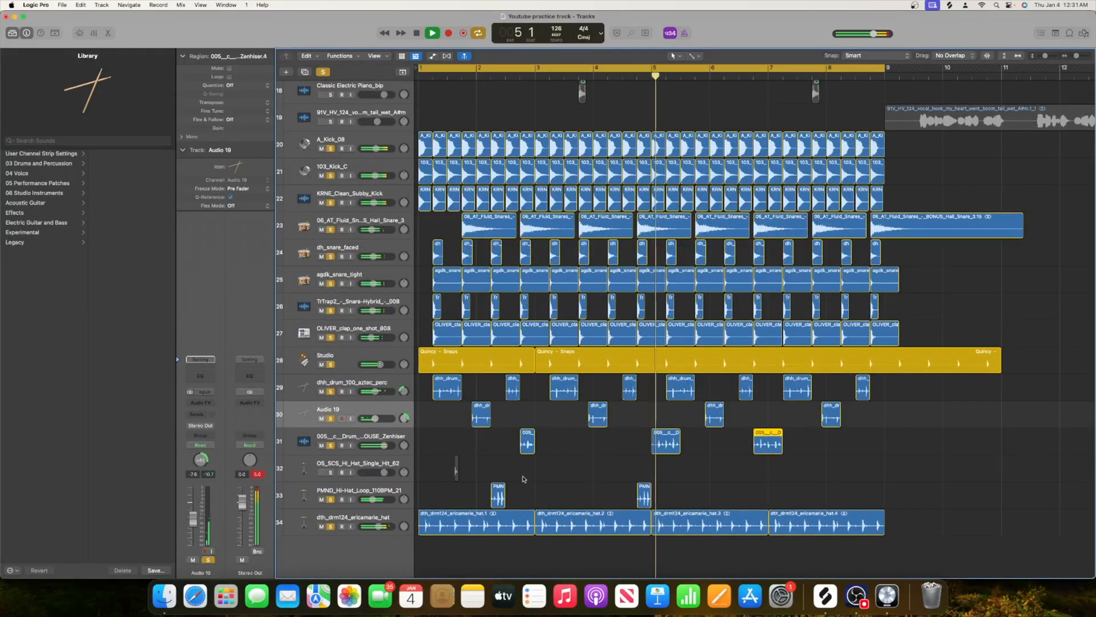
pyautogui.press('space')
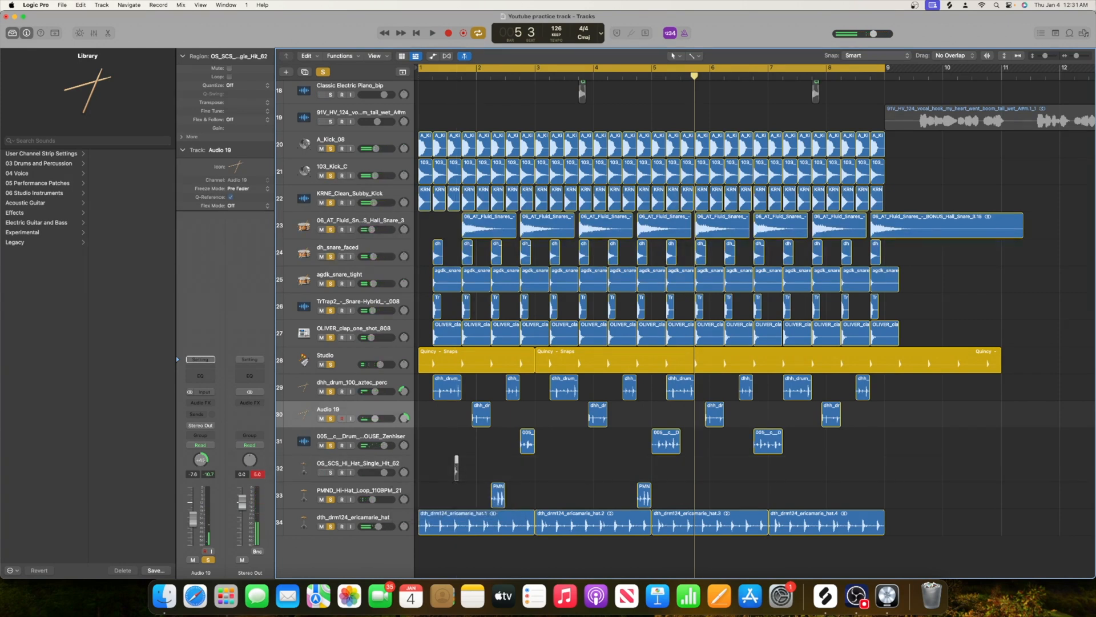
# Step: Split the first ericamarie hat loop halfway through beats 1 and 2 of bar 1, trimming each following part to leave a short gap
pyautogui.moveTo(1077, 57); pyautogui.dragTo(1078, 58)
pyautogui.hscroll(-3, 682, 194)
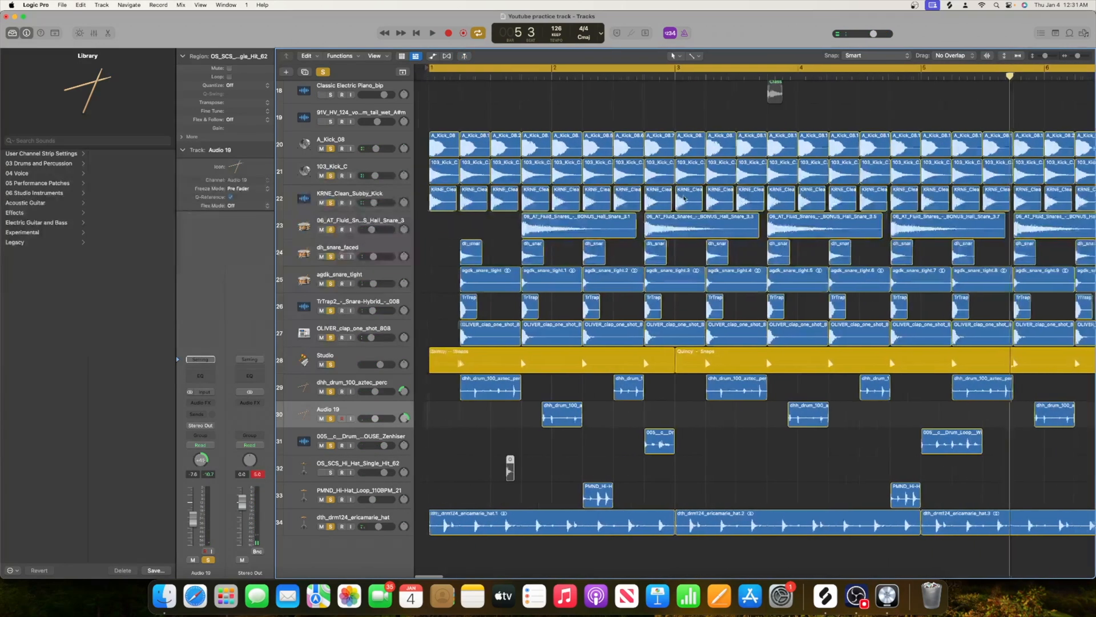
pyautogui.moveTo(451, 75)
pyautogui.mouseDown()
pyautogui.moveTo(431, 85)
pyautogui.moveTo(433, 76)
pyautogui.mouseUp()
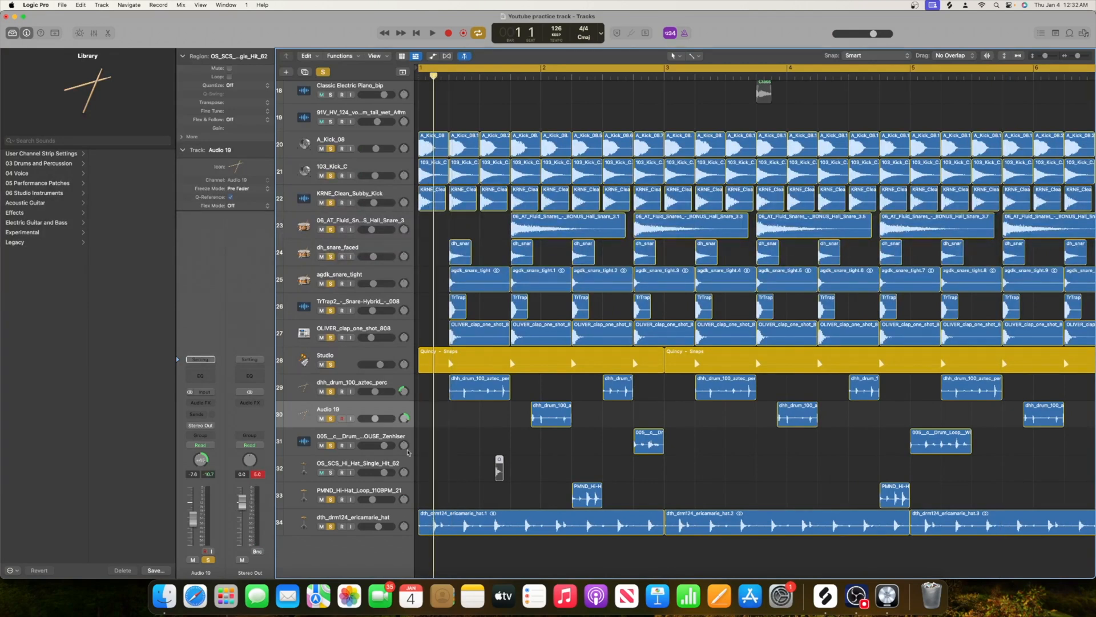
pyautogui.click(460, 519)
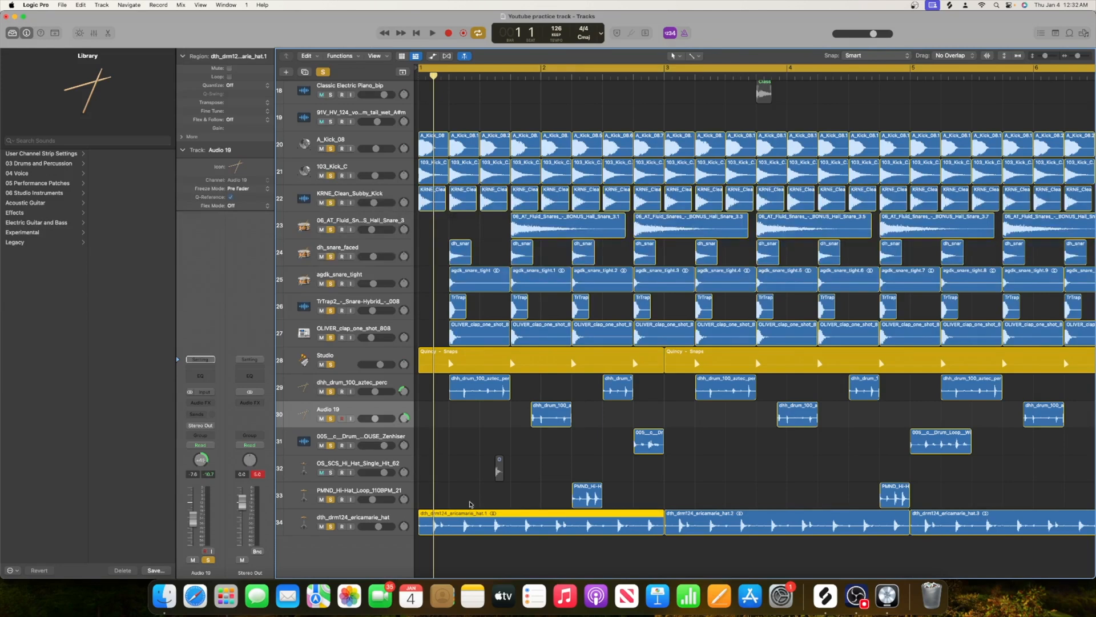
pyautogui.moveTo(435, 528); pyautogui.dragTo(443, 527)
pyautogui.click(473, 76)
pyautogui.moveTo(473, 75); pyautogui.dragTo(465, 76)
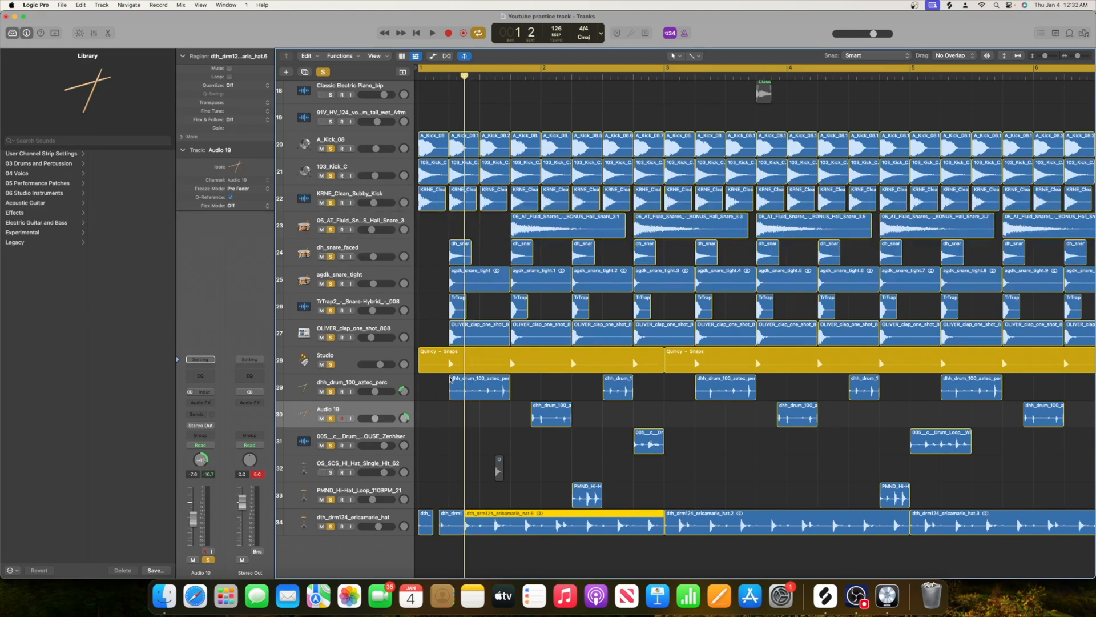
pyautogui.moveTo(467, 527); pyautogui.dragTo(473, 528)
# Step: Split the ericamarie hat loop halfway through beats 3 and 4 of bar 1, trimming each following part to leave a short gap
pyautogui.click(496, 76)
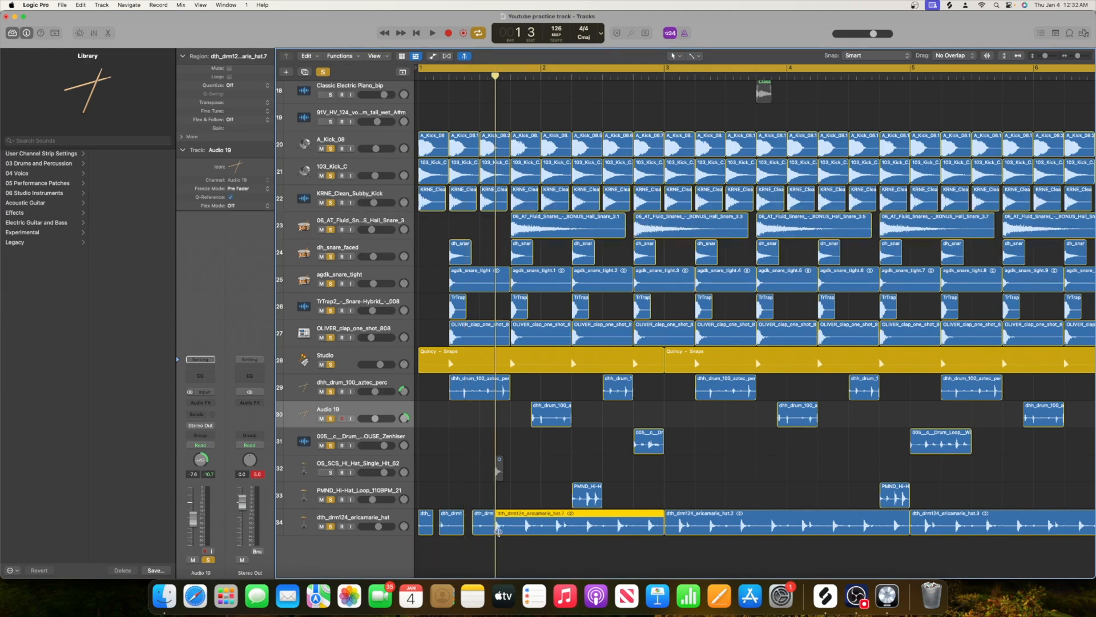
pyautogui.moveTo(496, 528); pyautogui.dragTo(503, 527)
pyautogui.click(524, 76)
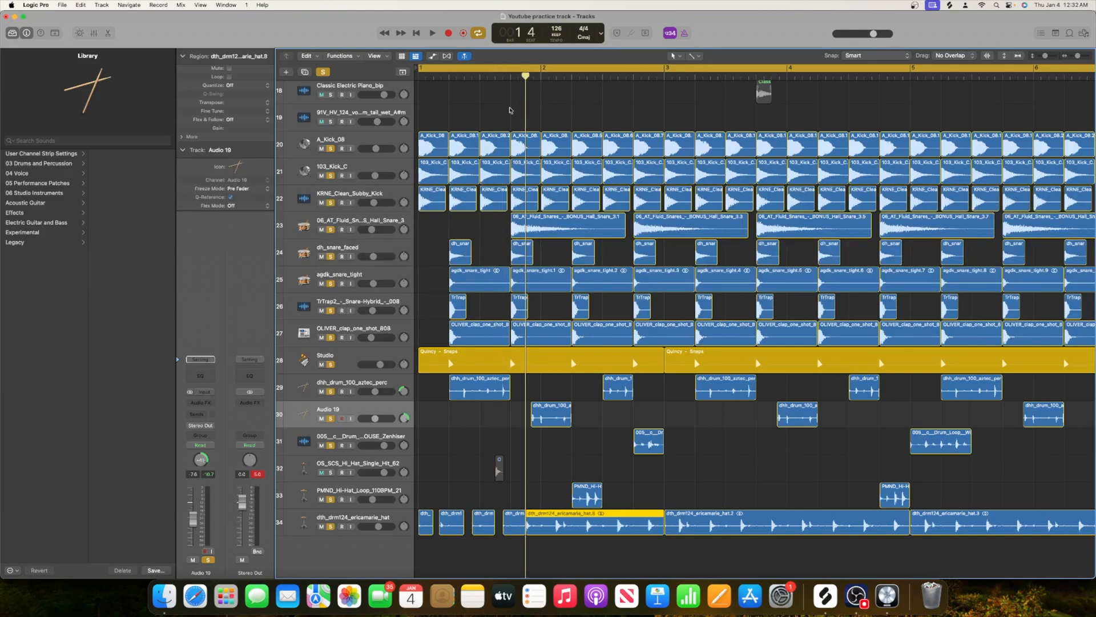
pyautogui.moveTo(526, 527); pyautogui.dragTo(534, 528)
# Step: Continue splitting the ericamarie hat loop halfway through each beat of bar 2, trimming a short gap after each split
pyautogui.click(555, 76)
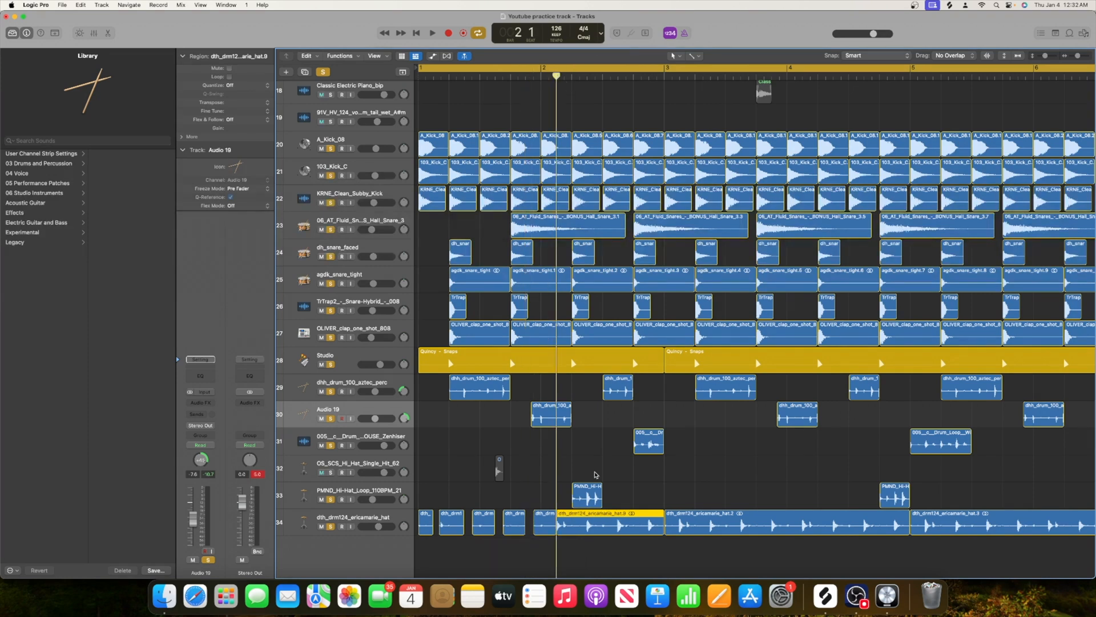
pyautogui.moveTo(557, 529); pyautogui.dragTo(565, 533)
pyautogui.click(586, 75)
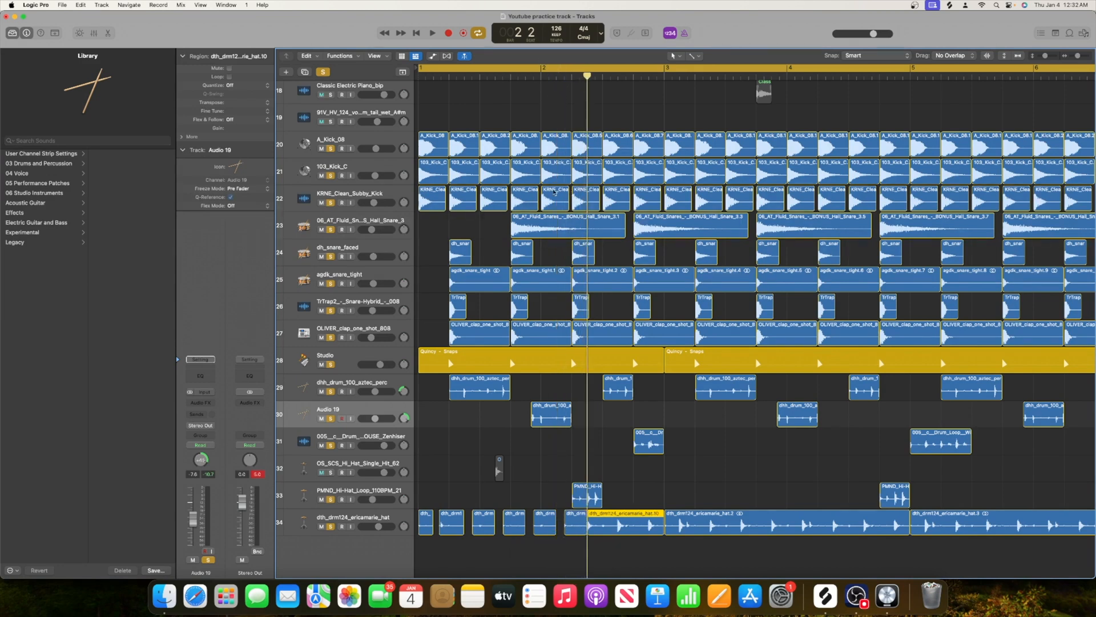
pyautogui.moveTo(588, 526); pyautogui.dragTo(596, 527)
pyautogui.click(617, 76)
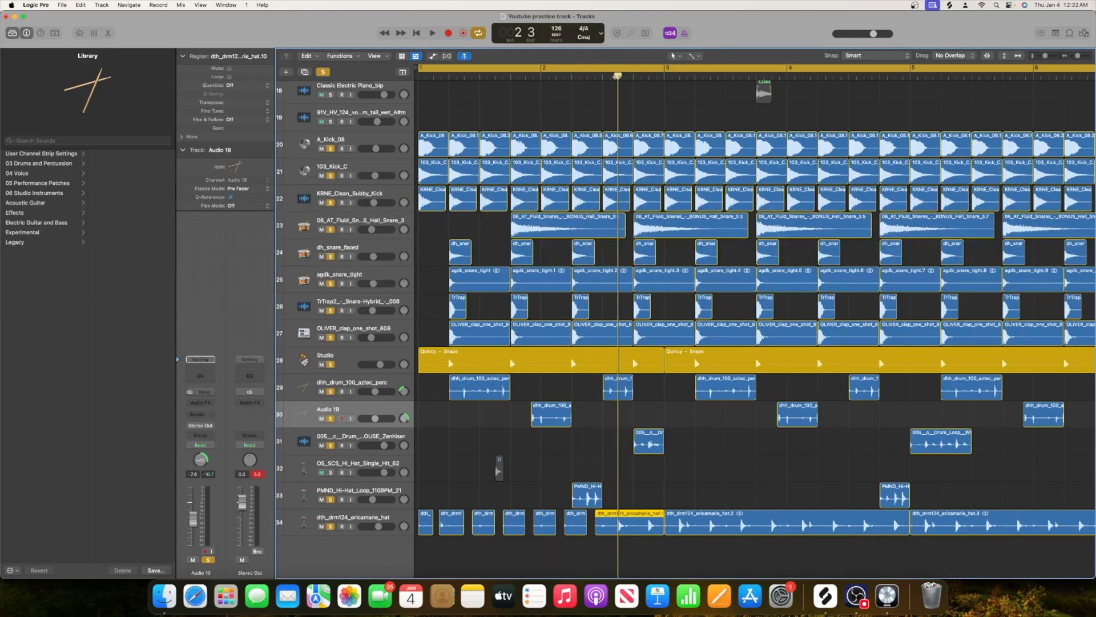
pyautogui.click(652, 76)
# Step: Replace the unchopped ericamarie hat loops from bar 3 onward with copies of the chopped two-bar pattern and play the groove
pyautogui.moveTo(624, 547); pyautogui.dragTo(1042, 538)
pyautogui.hscroll(5, 640, 551)
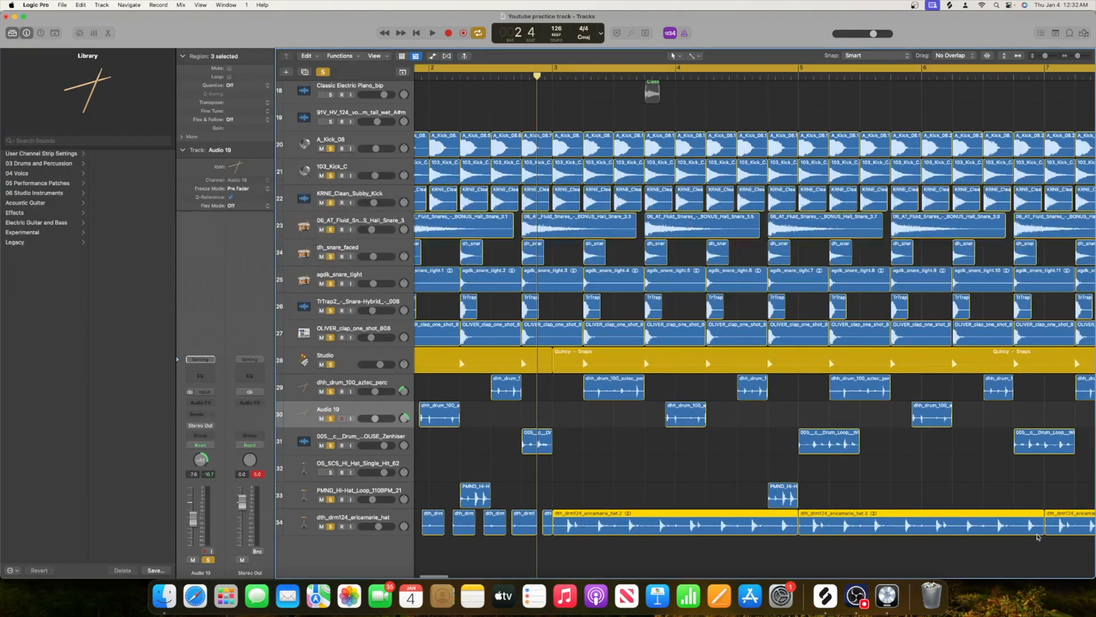
pyautogui.press('Delete')
pyautogui.hscroll(-5, 753, 527)
pyautogui.moveTo(745, 535); pyautogui.dragTo(671, 516)
pyautogui.moveTo(930, 524)
pyautogui.mouseDown()
pyautogui.moveTo(393, 525)
pyautogui.moveTo(918, 529)
pyautogui.mouseUp()
pyautogui.press('space')
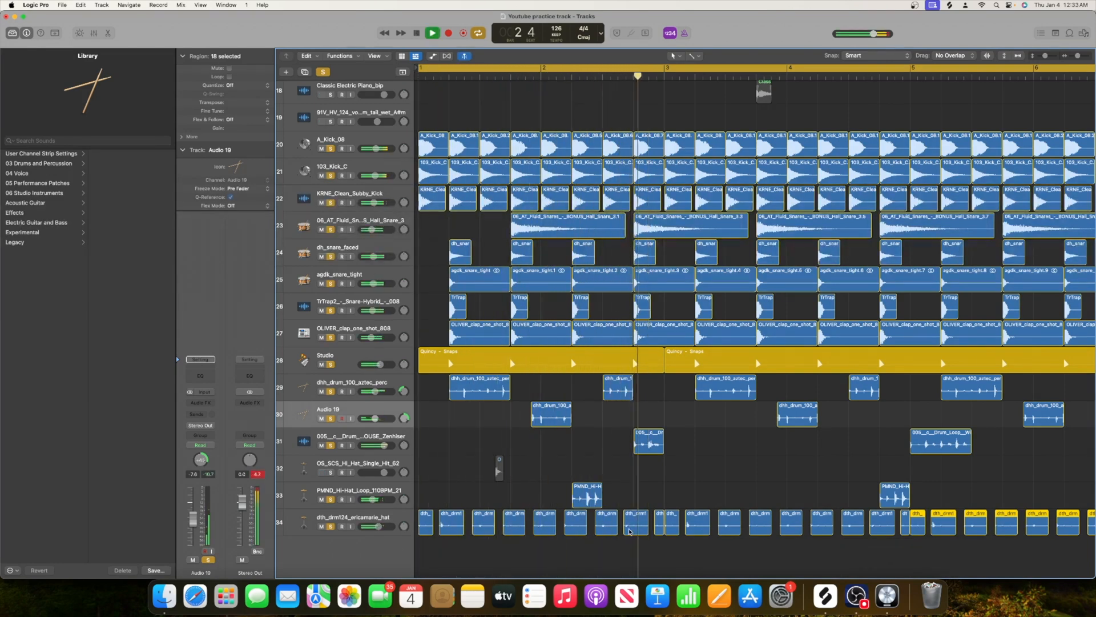
pyautogui.press('space')
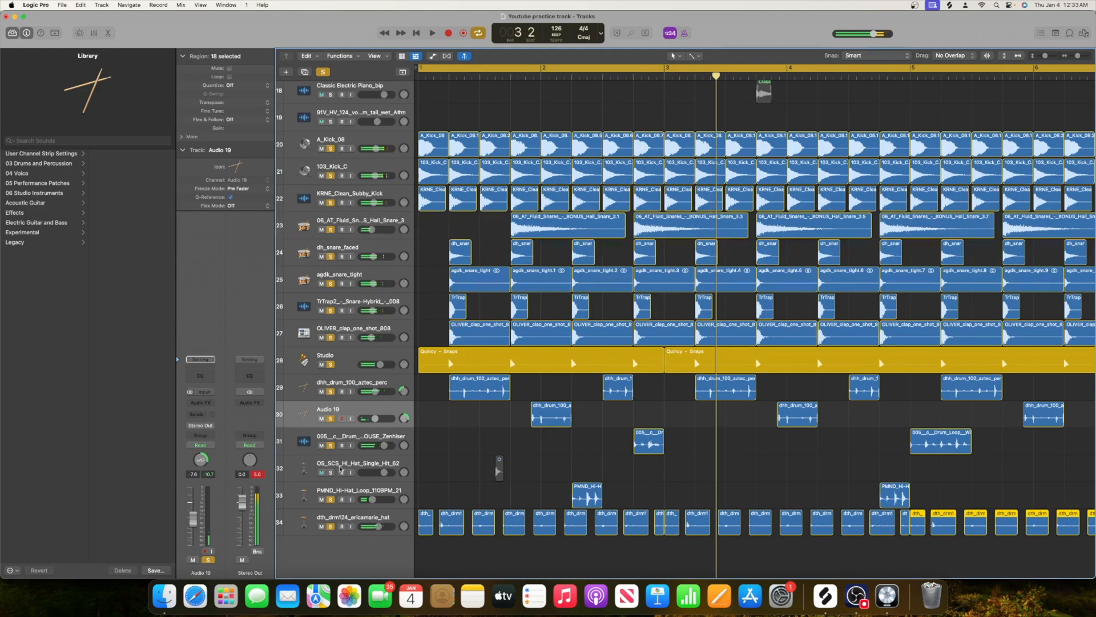
# Step: Unsolo the PMND hi-hat, percussion and snap tracks and play the chopped hats with only the kicks, snares and claps
pyautogui.click(331, 500)
pyautogui.moveTo(331, 445); pyautogui.dragTo(330, 364)
pyautogui.press('space')
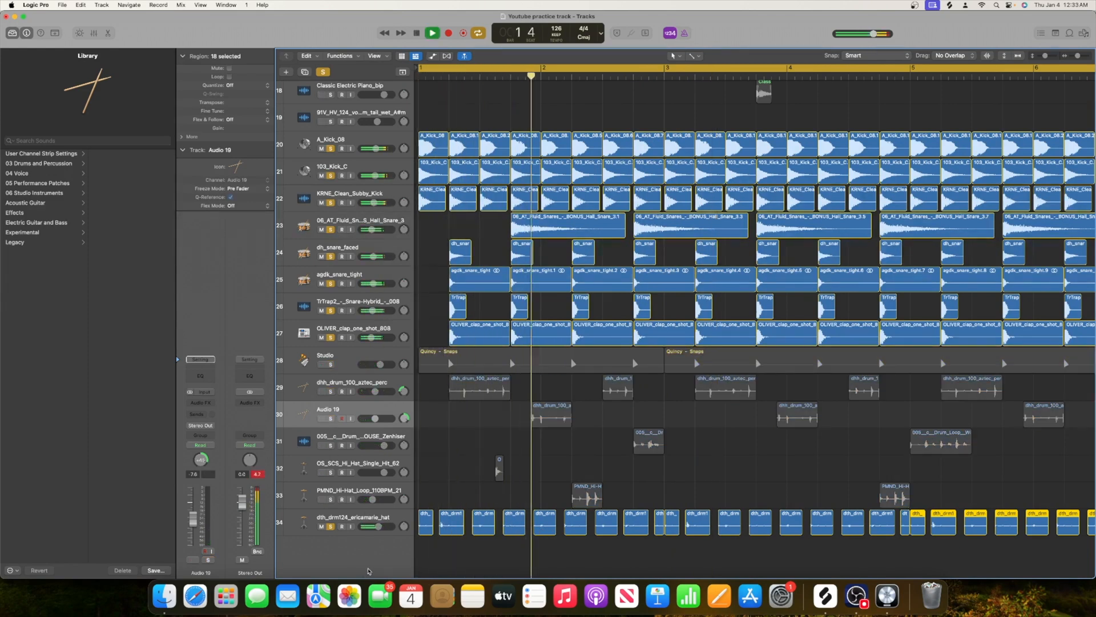
pyautogui.press('space')
pyautogui.press('space')
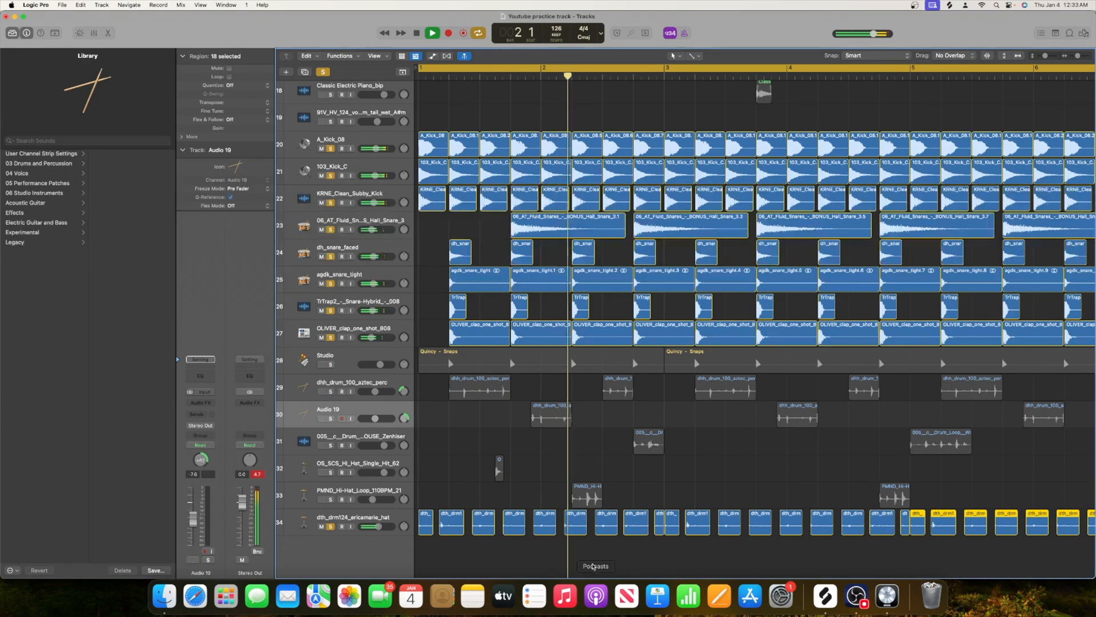
pyautogui.hscroll(2, 641, 455)
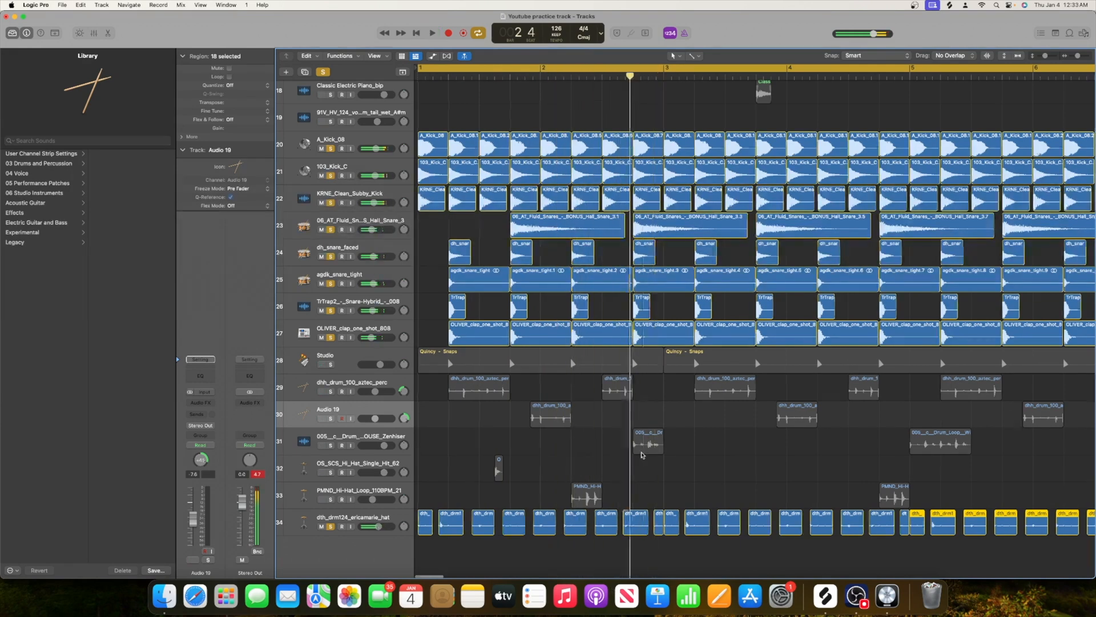
# Step: Switch to Splice and audition the DS_MDH deep house hat one-shots and loops in the hi hat results
pyautogui.hscroll(-3, 642, 455)
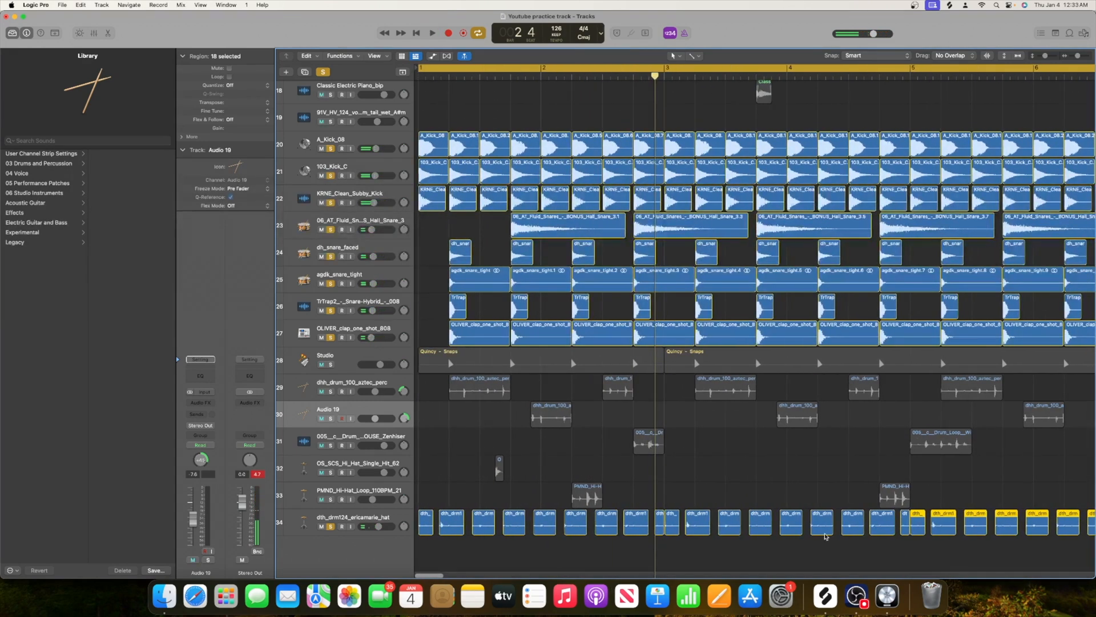
pyautogui.hscroll(2, 826, 537)
pyautogui.click(826, 596)
pyautogui.scroll(-2, 434, 257)
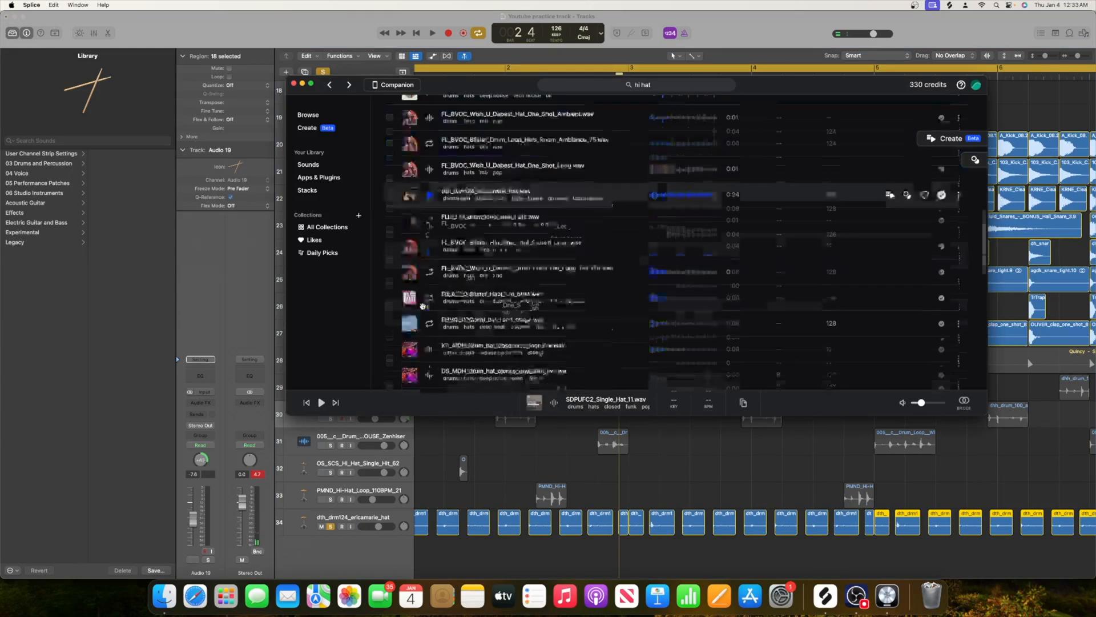
pyautogui.click(429, 285)
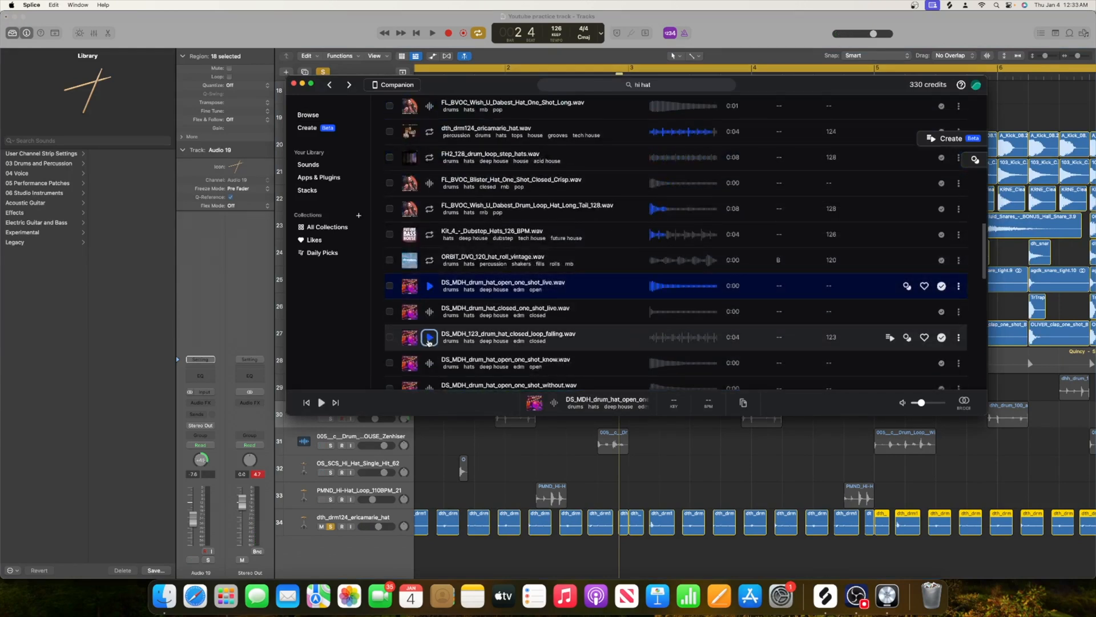
pyautogui.click(429, 337)
pyautogui.click(429, 362)
pyautogui.scroll(-4, 431, 320)
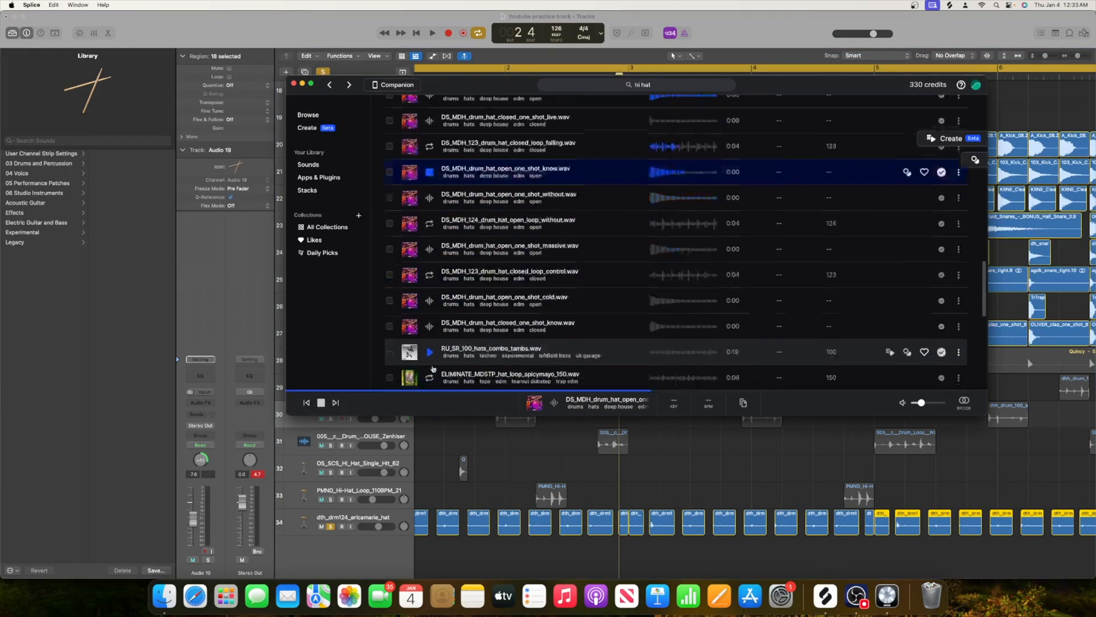
pyautogui.click(430, 244)
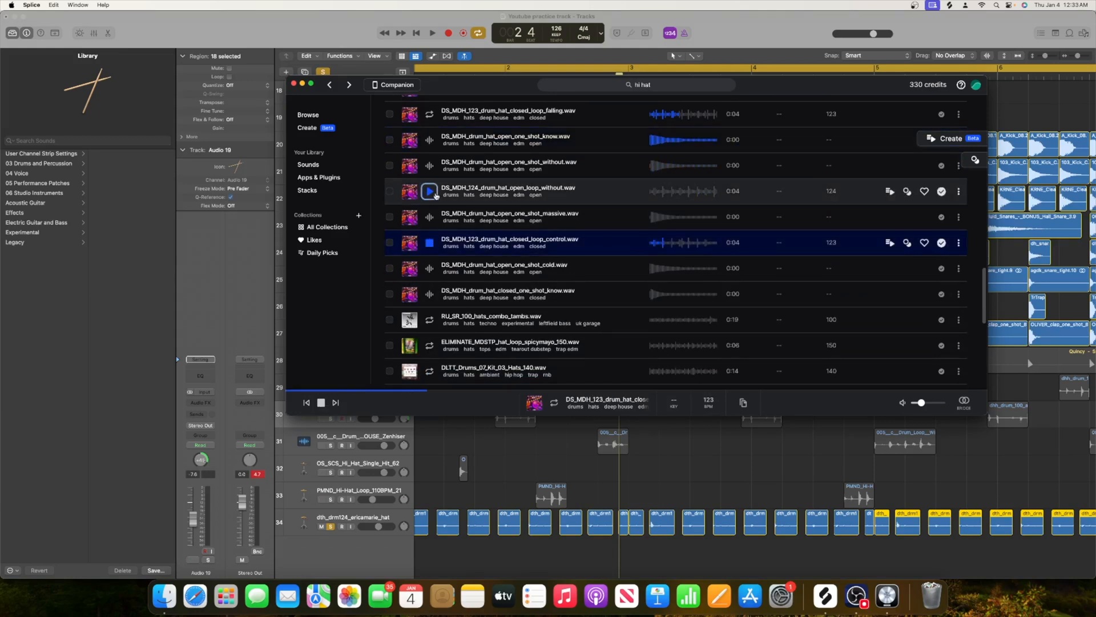
pyautogui.click(431, 191)
# Step: Audition the ELIMINATE spicymayo, DLTT Kit 03 and SC_ABD flutter hat loops, and return to Logic Pro
pyautogui.click(430, 345)
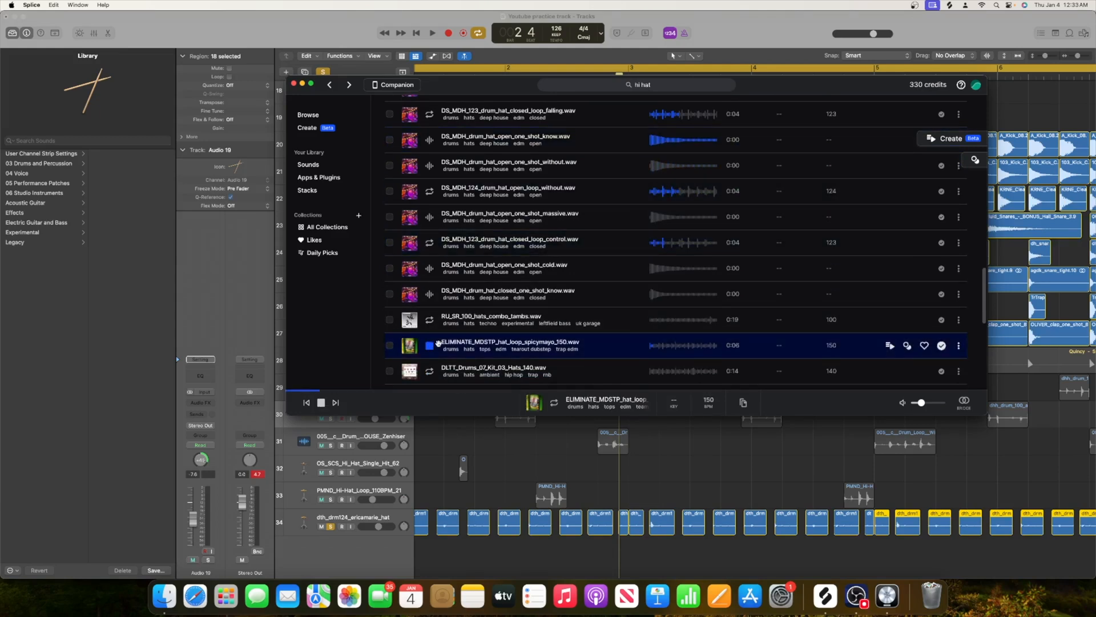
pyautogui.click(432, 373)
pyautogui.scroll(-5, 433, 374)
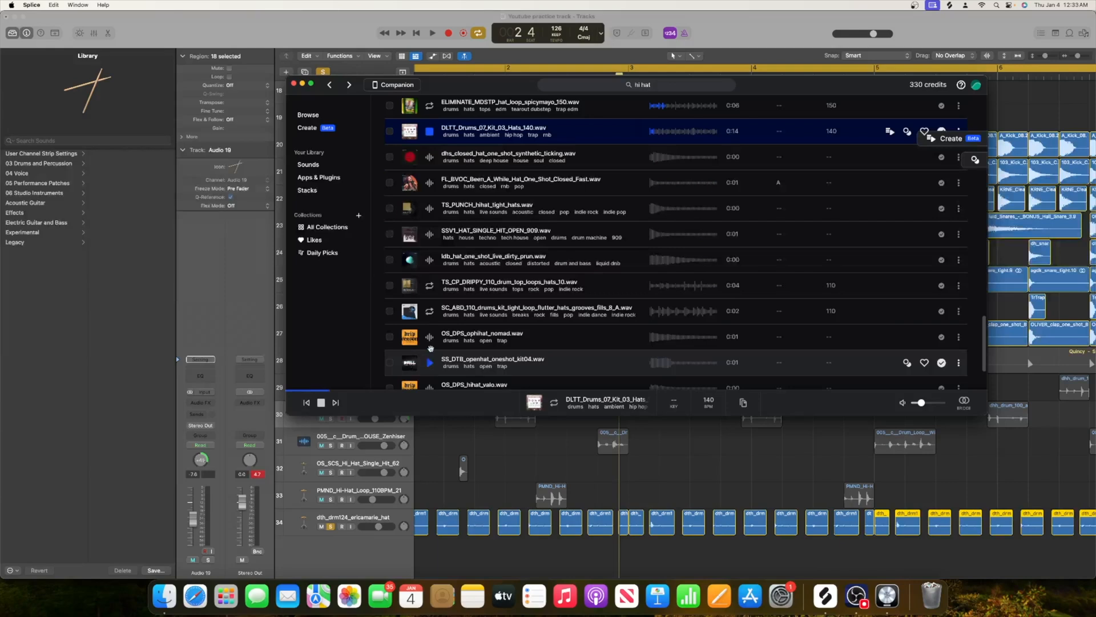
pyautogui.click(429, 311)
pyautogui.click(429, 317)
pyautogui.click(724, 471)
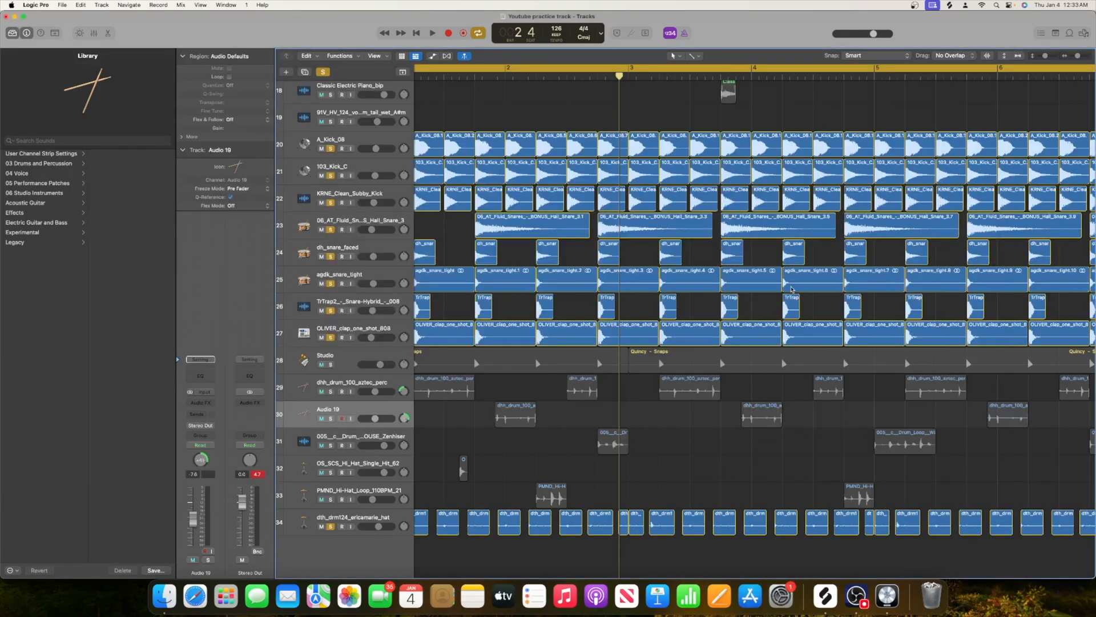
# Step: Replace the snaps search in the Apple Loops library with a search for "hi hat"
pyautogui.click(1070, 34)
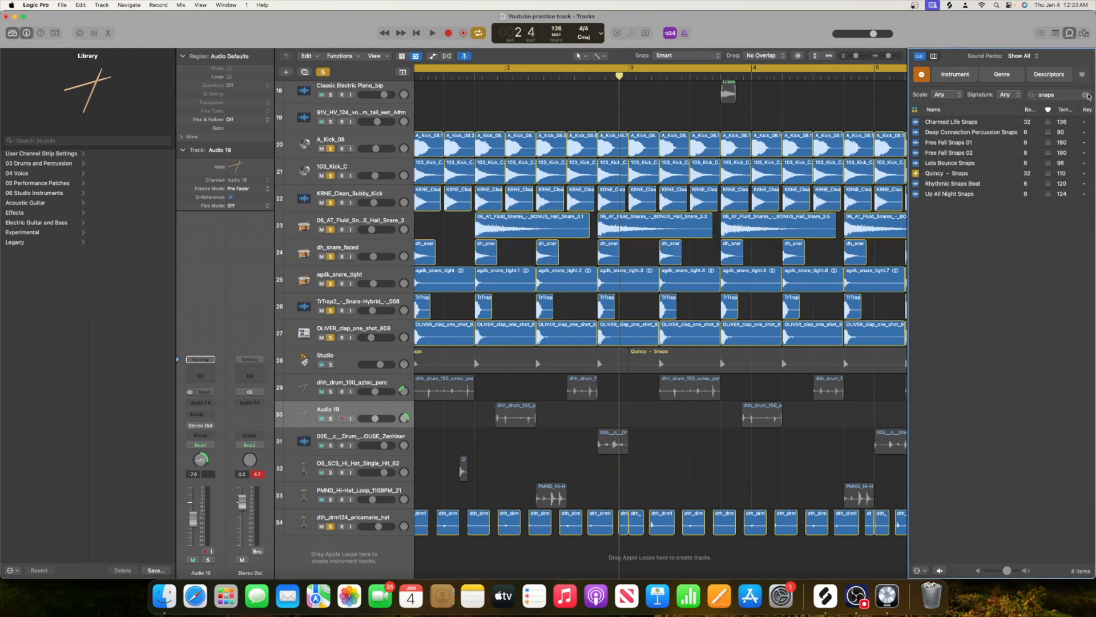
pyautogui.click(1085, 96)
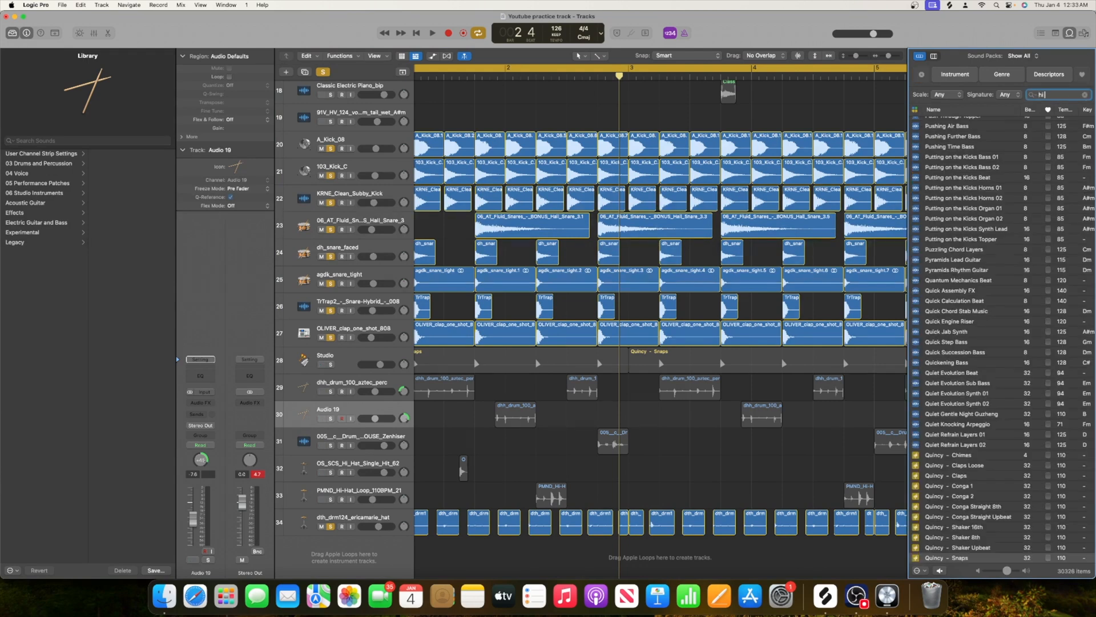
pyautogui.write('hi hat')
pyautogui.press('Return')
# Step: Audition hi-hat loops such as Around Midnight 01, Beautiful Memories 03 and Classic Disco 01 and 02
pyautogui.click(978, 212)
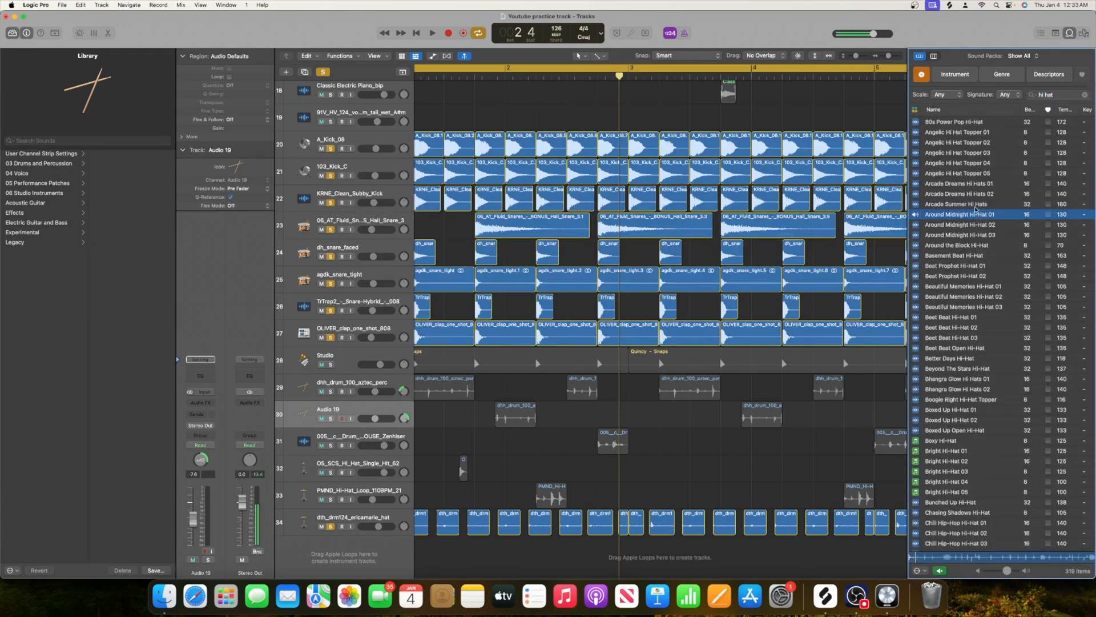
pyautogui.click(955, 307)
pyautogui.scroll(-5, 955, 342)
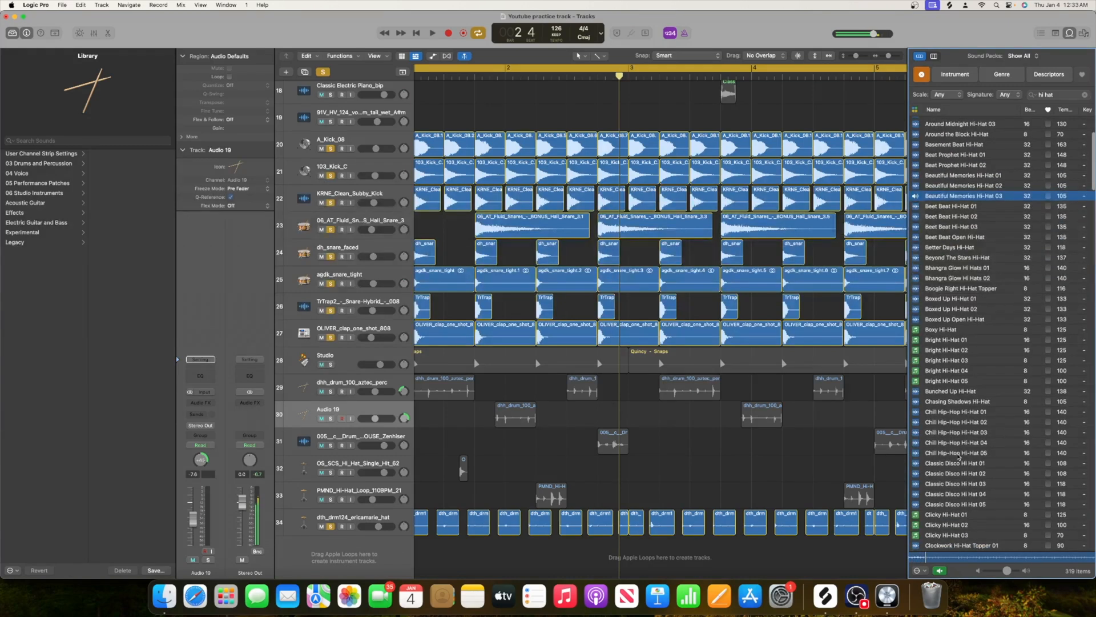
pyautogui.click(958, 453)
pyautogui.click(958, 473)
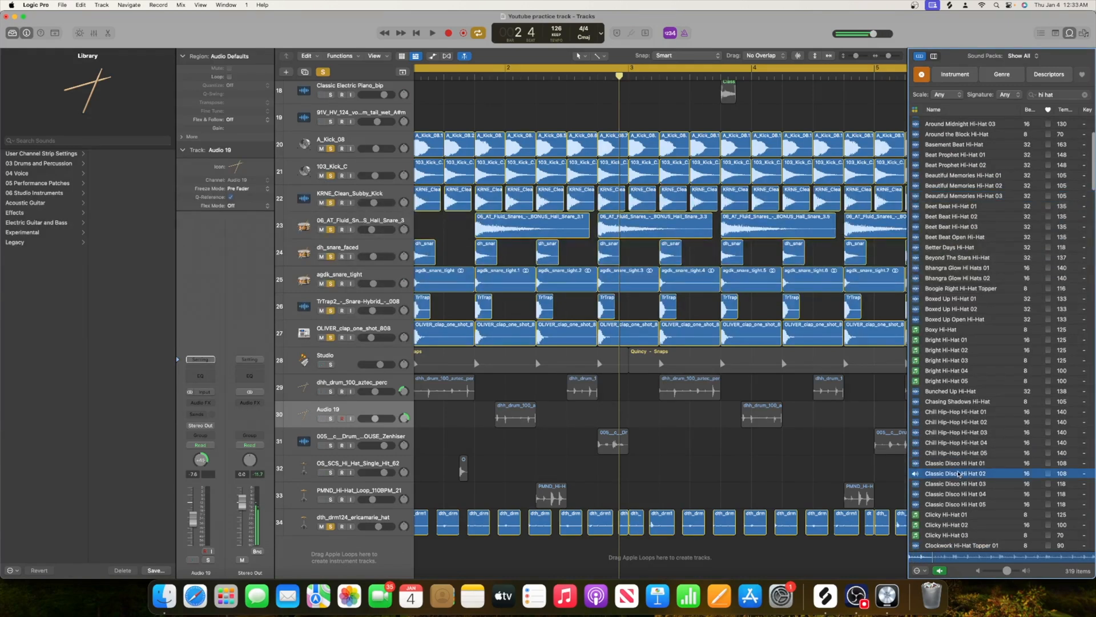
pyautogui.click(963, 463)
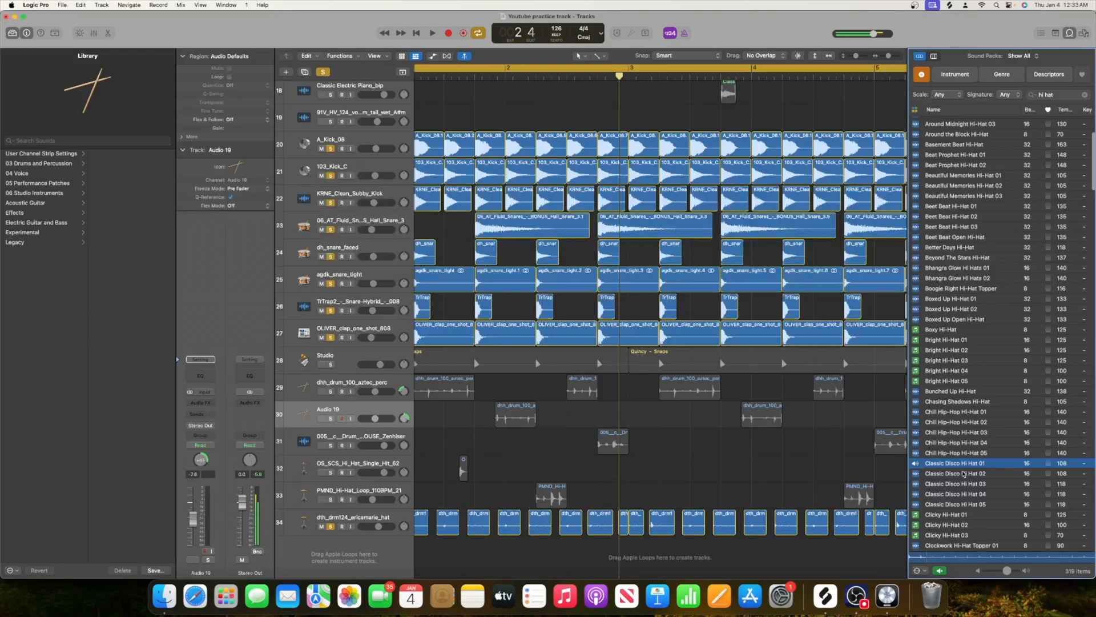
pyautogui.click(964, 474)
# Step: Add the Classic Disco Hi Hat 02 loop on a new track below the ericamarie hats, starting at bar 1
pyautogui.moveTo(969, 475); pyautogui.dragTo(421, 559)
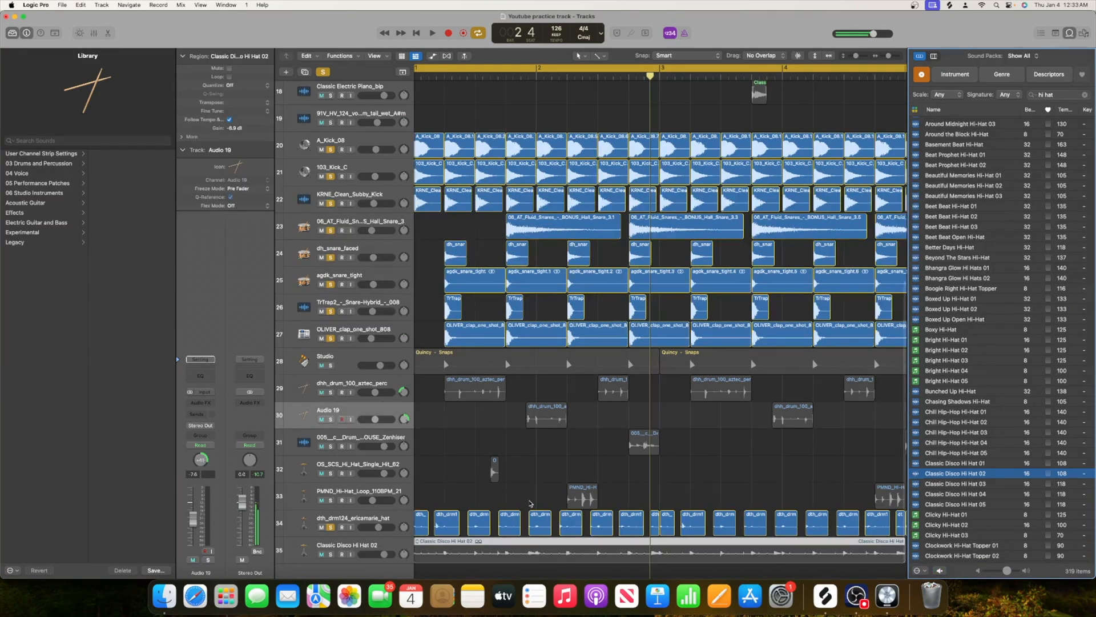
pyautogui.hscroll(6, 531, 502)
pyautogui.hscroll(-3, 531, 502)
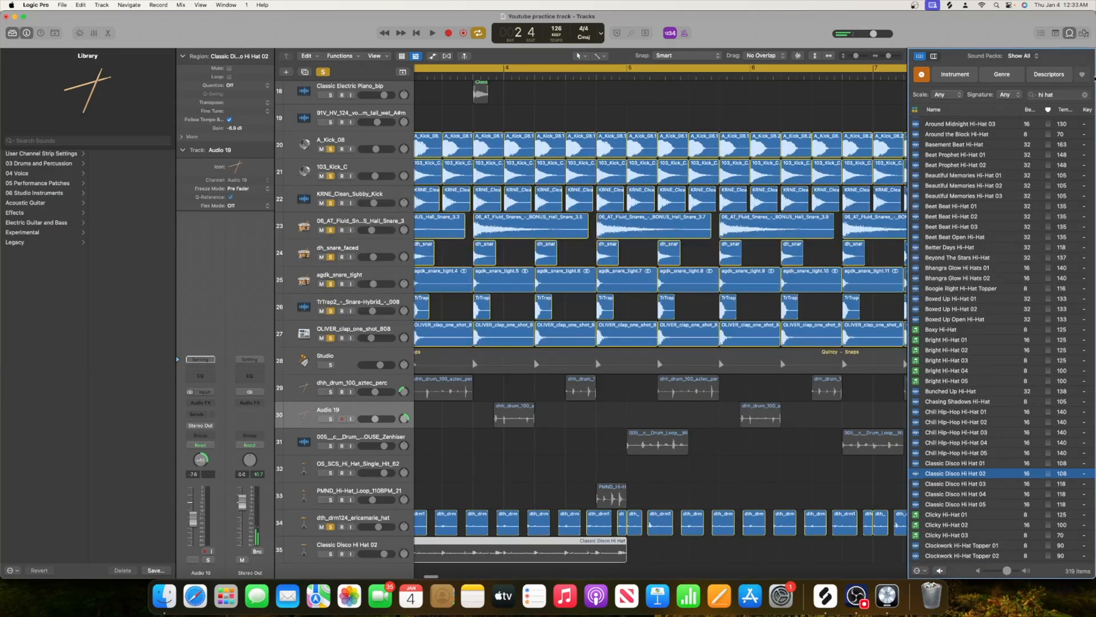
# Step: Close the loop library and delete the chopped ericamarie hat regions in bars 1 to 4
pyautogui.click(1067, 32)
pyautogui.moveTo(1078, 56); pyautogui.dragTo(1077, 56)
pyautogui.hscroll(-7, 531, 514)
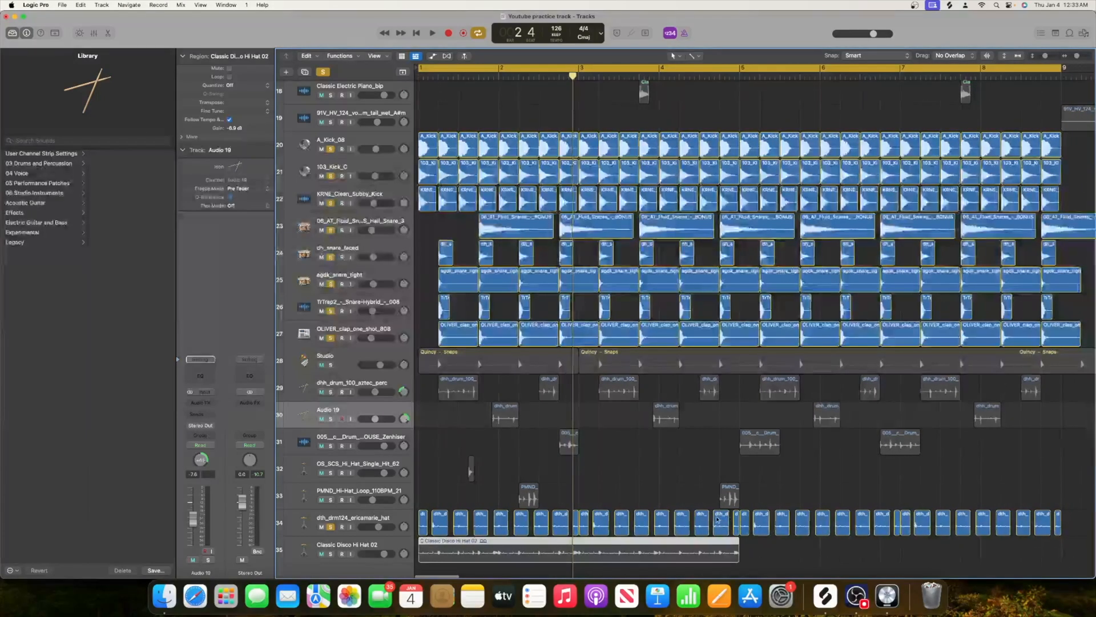
pyautogui.click(735, 521)
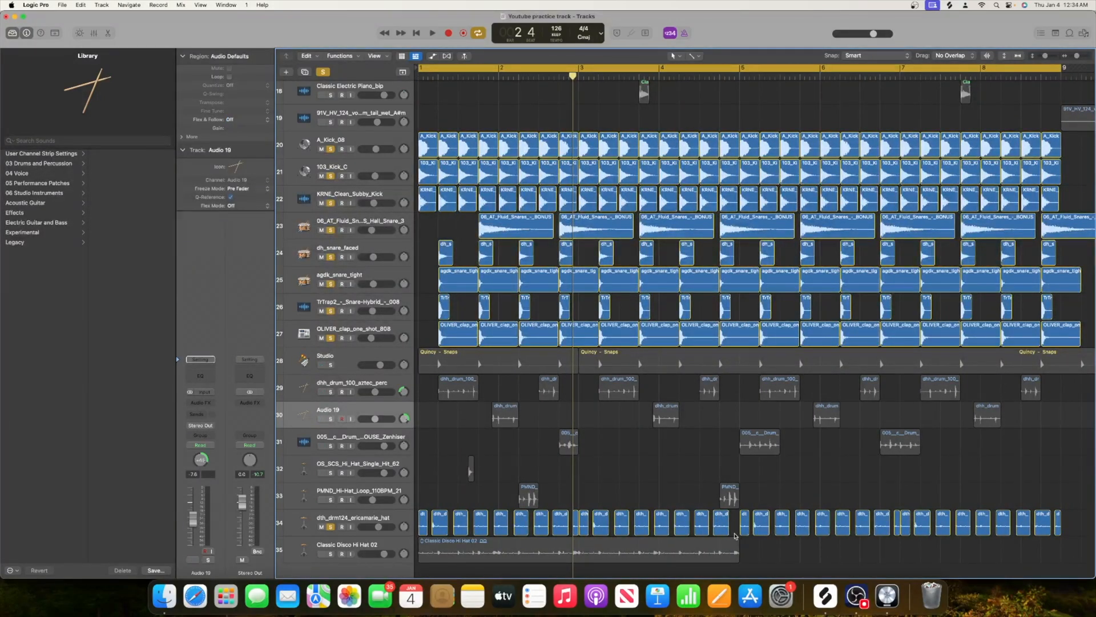
pyautogui.moveTo(479, 524); pyautogui.dragTo(348, 514)
pyautogui.press('Delete')
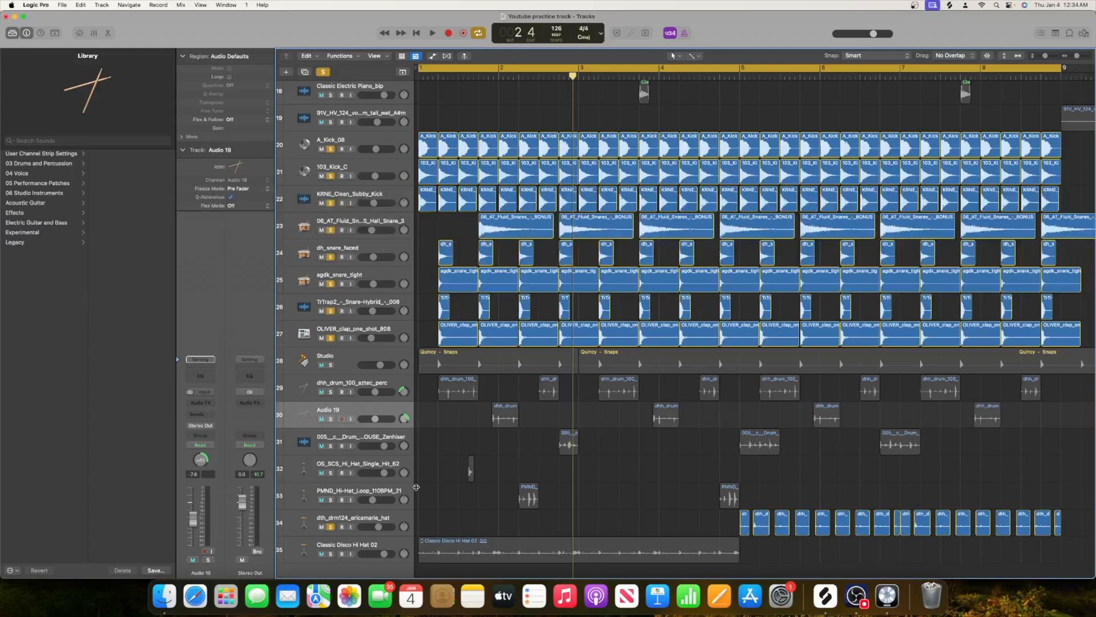
# Step: Move the OS_SCS single hi-hat hit to bar 5 and copy it onto every offbeat through bar 8
pyautogui.moveTo(471, 470); pyautogui.dragTo(772, 466)
pyautogui.moveTo(788, 467); pyautogui.dragTo(832, 465)
pyautogui.moveTo(901, 467)
pyautogui.mouseDown()
pyautogui.moveTo(745, 470)
pyautogui.moveTo(927, 463)
pyautogui.moveTo(915, 463)
pyautogui.mouseUp()
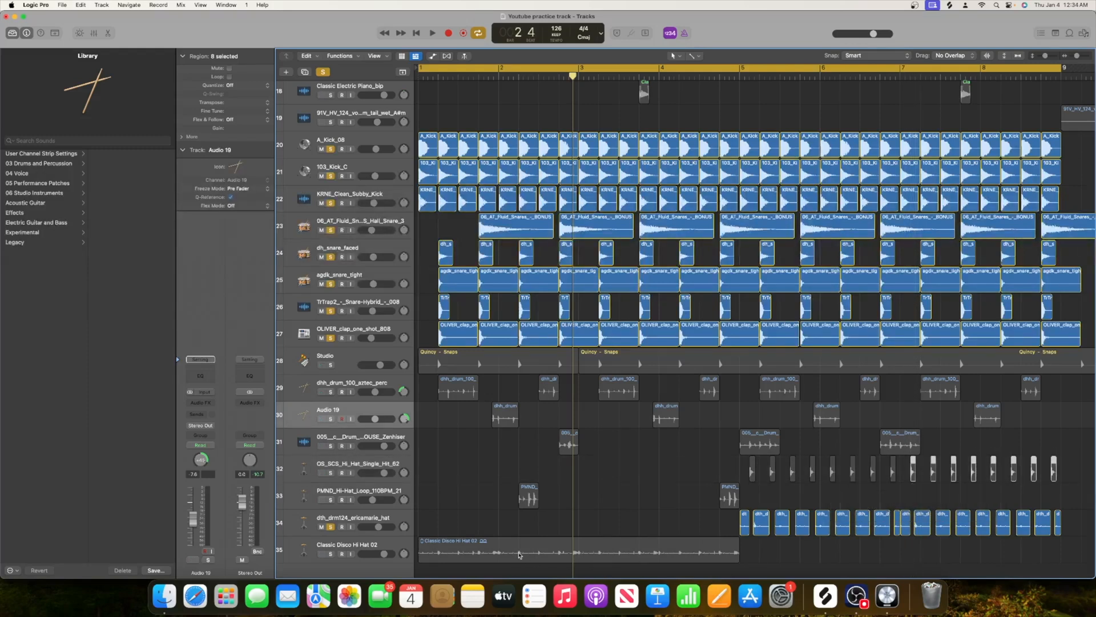
# Step: Solo the Classic Disco Hi Hat 02 track and the percussion and hi-hat tracks 29 to 33, and play the groove
pyautogui.click(331, 554)
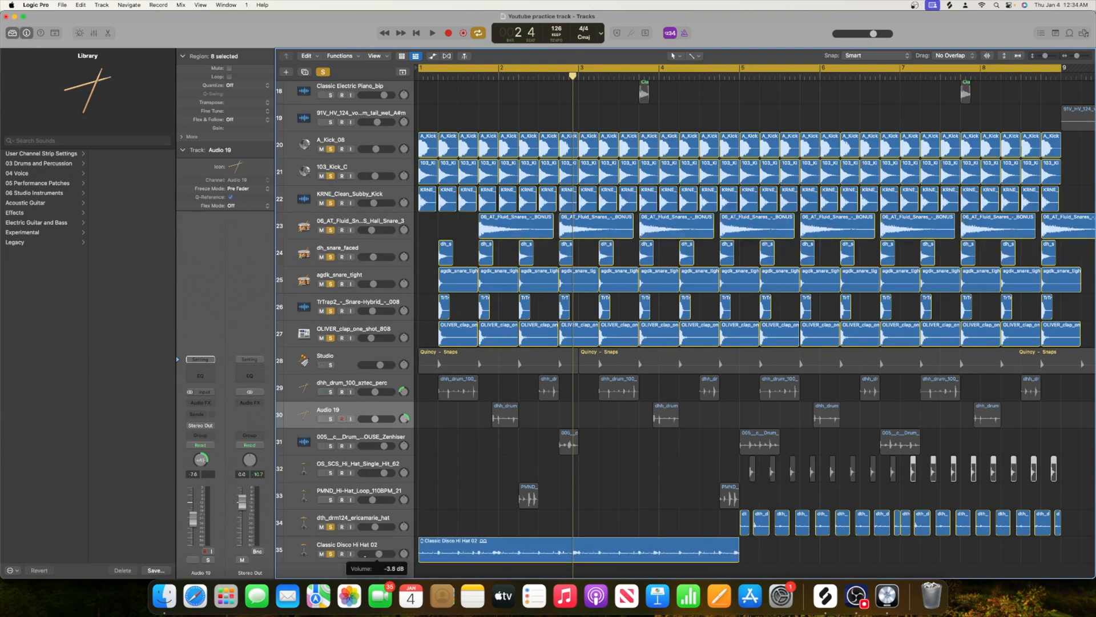
pyautogui.moveTo(330, 392); pyautogui.dragTo(326, 493)
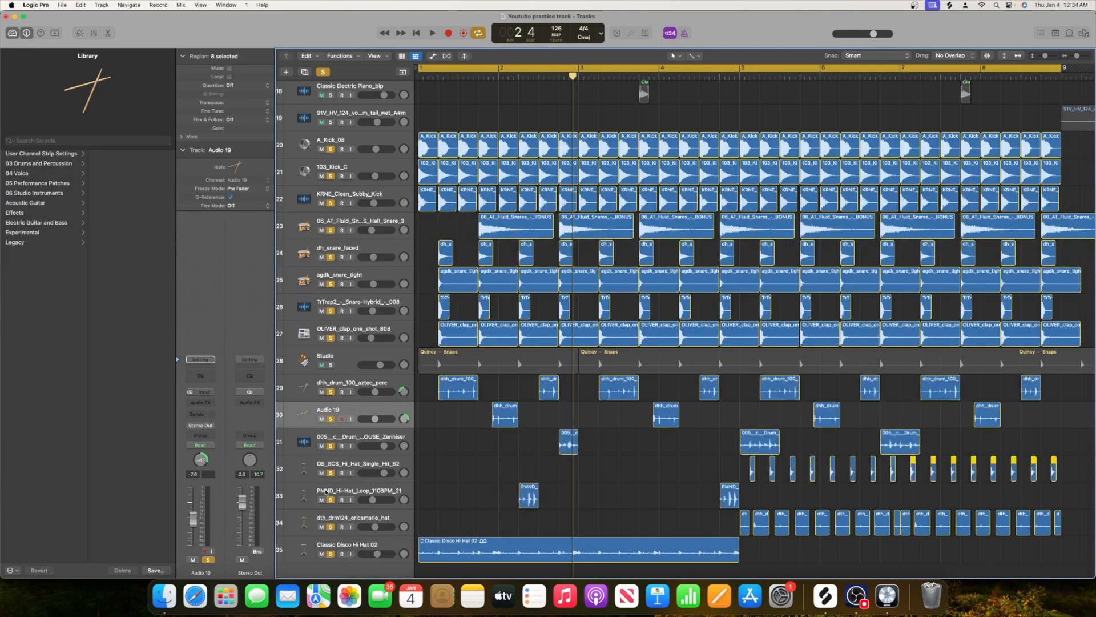
pyautogui.press('space')
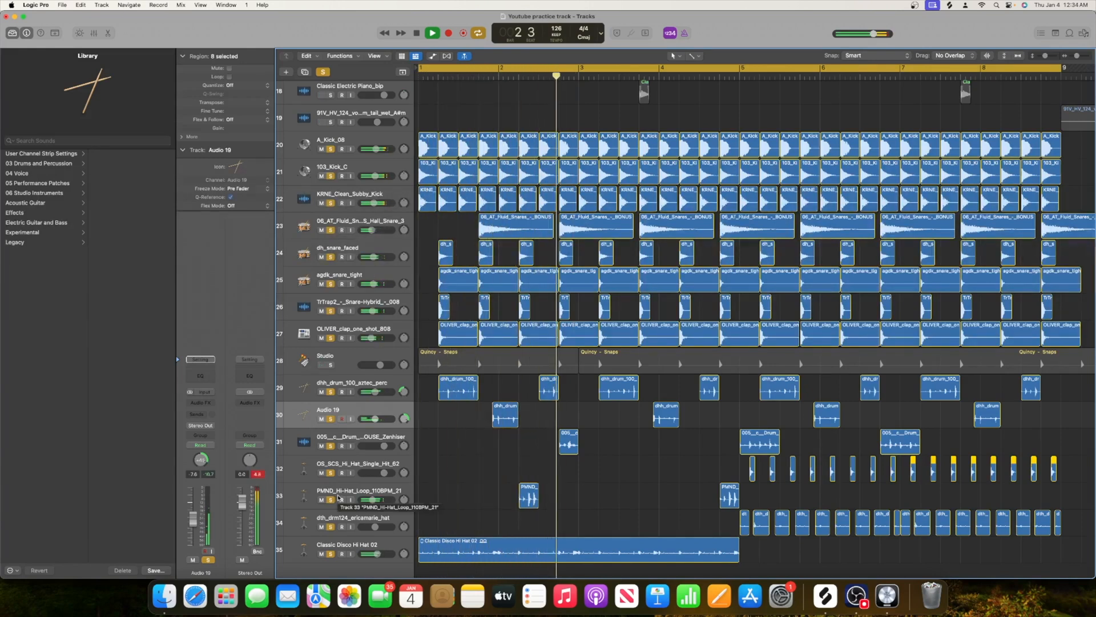
# Step: Select the Classic Disco Hi Hat 02 track, lower the OS_SCS single hi-hat's volume to about -5.5 dB, and restart playback
pyautogui.click(384, 559)
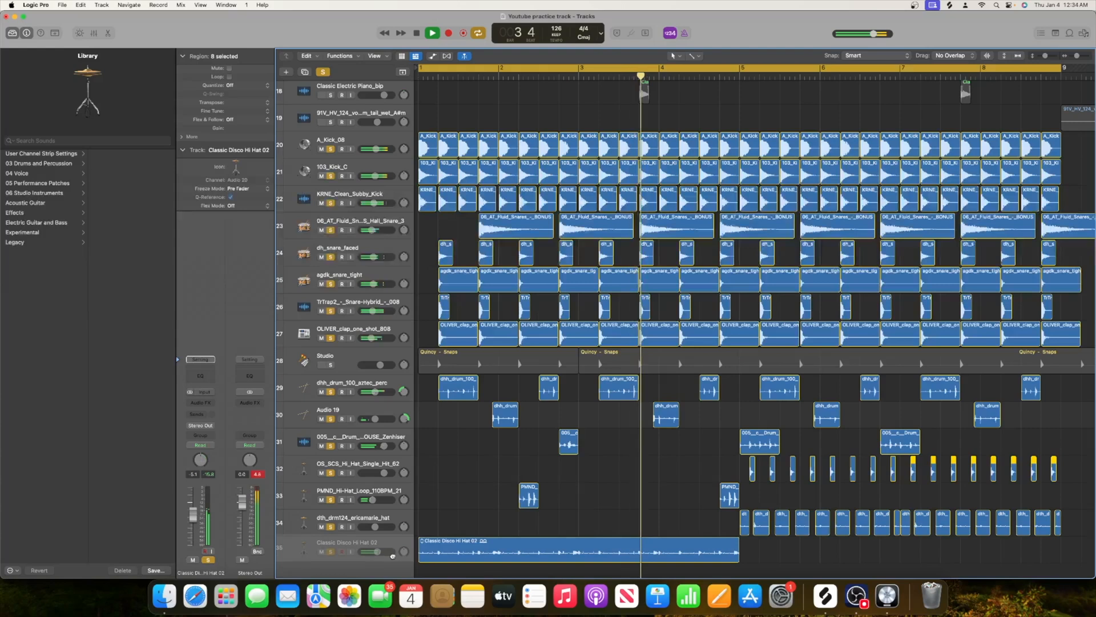
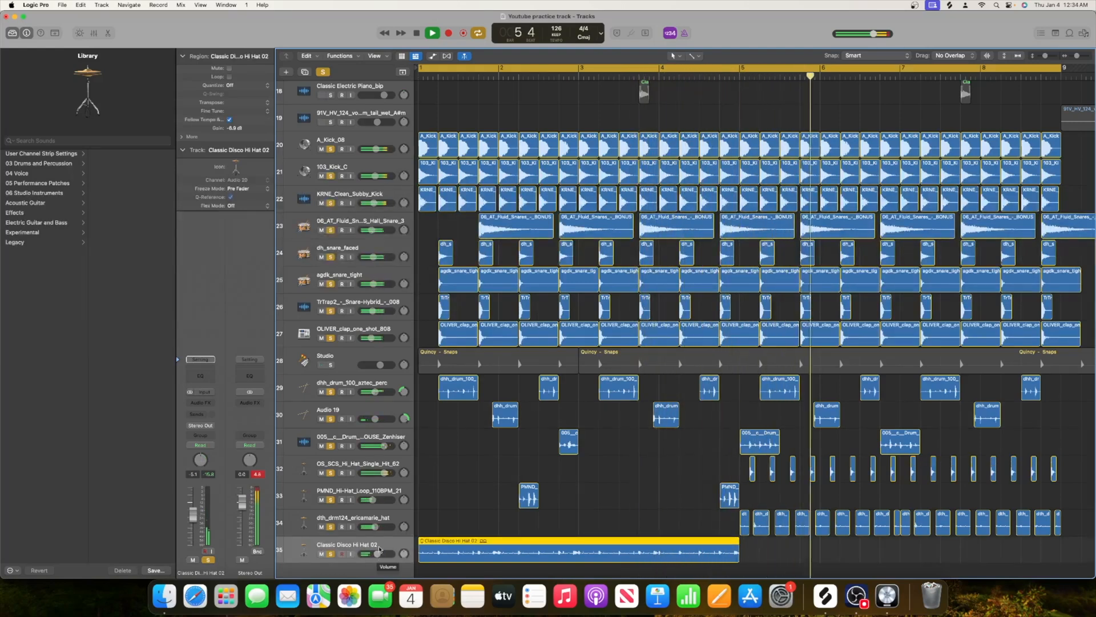
pyautogui.moveTo(380, 472); pyautogui.dragTo(371, 473)
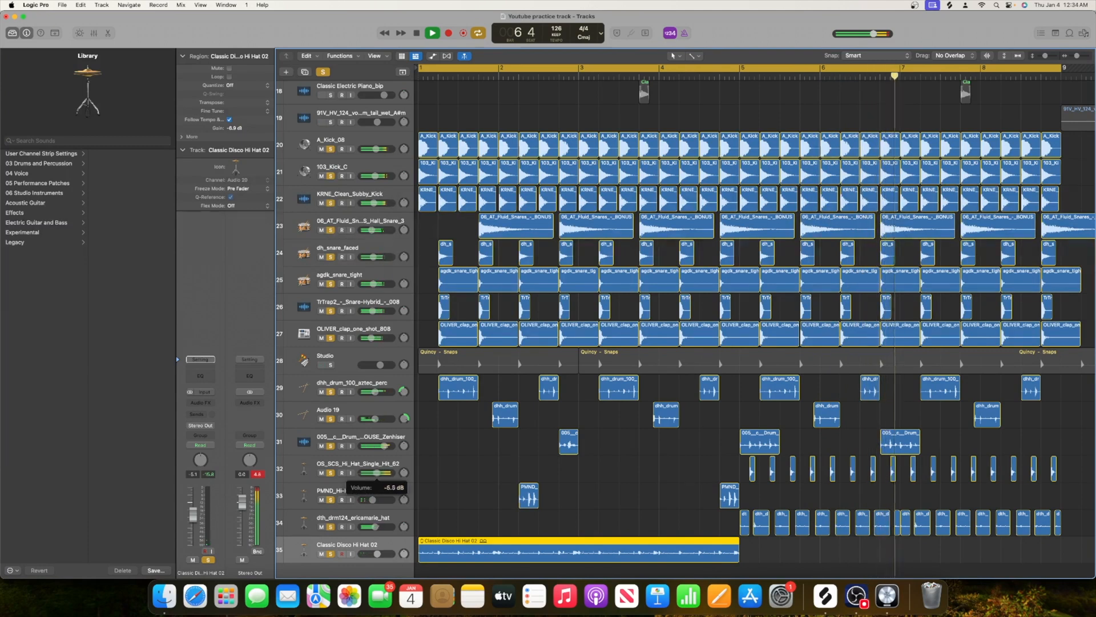
pyautogui.press('space')
pyautogui.press('space')
# Step: Solo the Studio track with the Quincy snaps and listen to the groove into bar 6
pyautogui.click(341, 370)
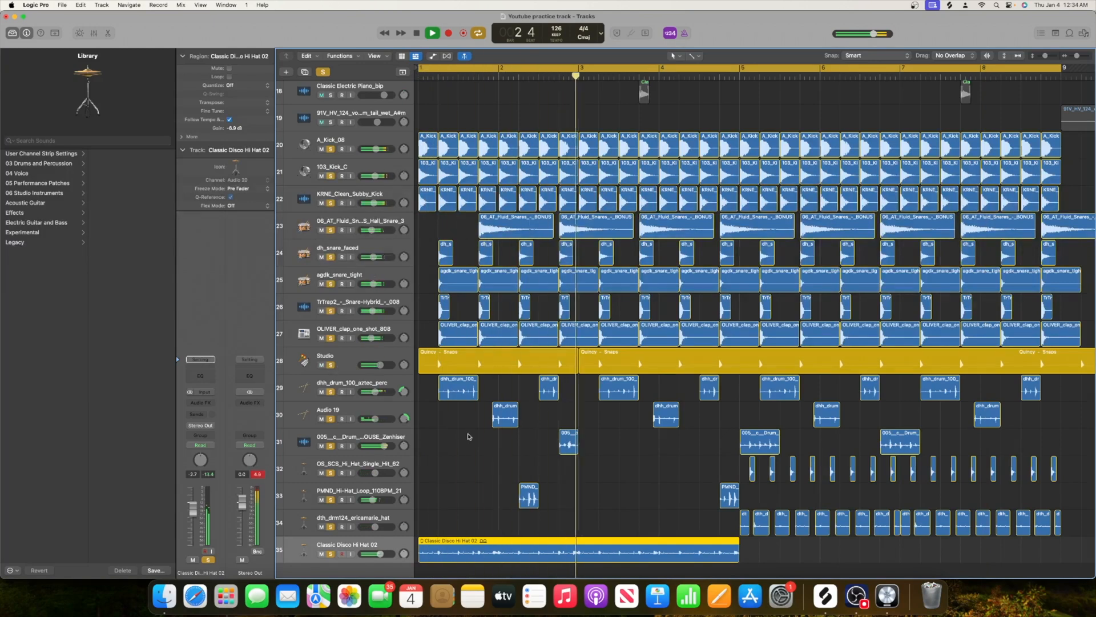
pyautogui.hscroll(1, 469, 438)
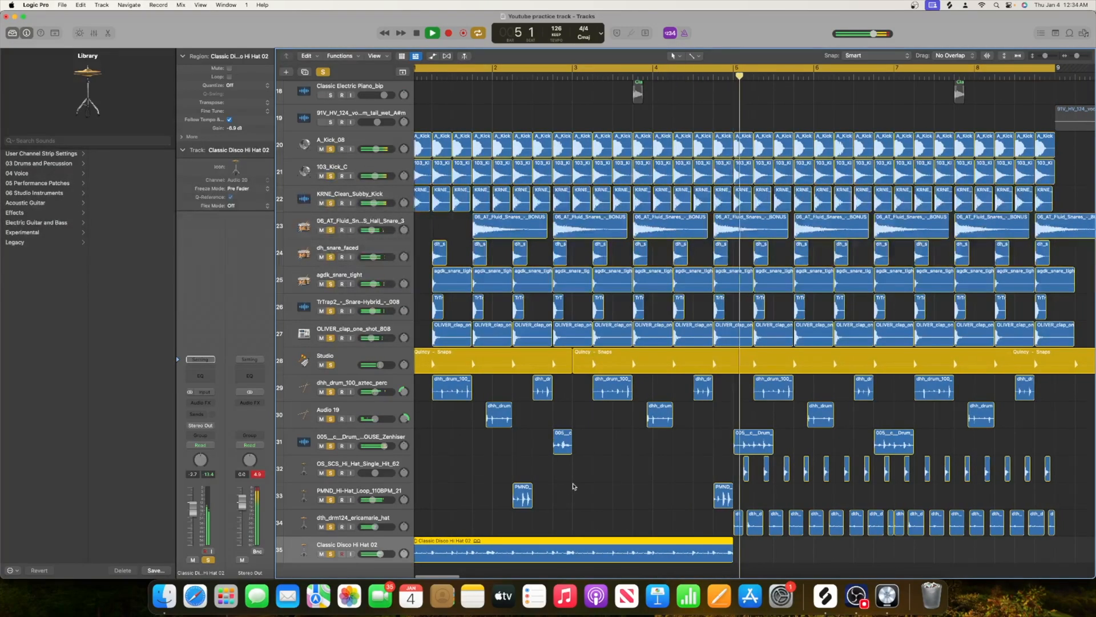
pyautogui.hscroll(3, 574, 487)
pyautogui.hscroll(3, 574, 487)
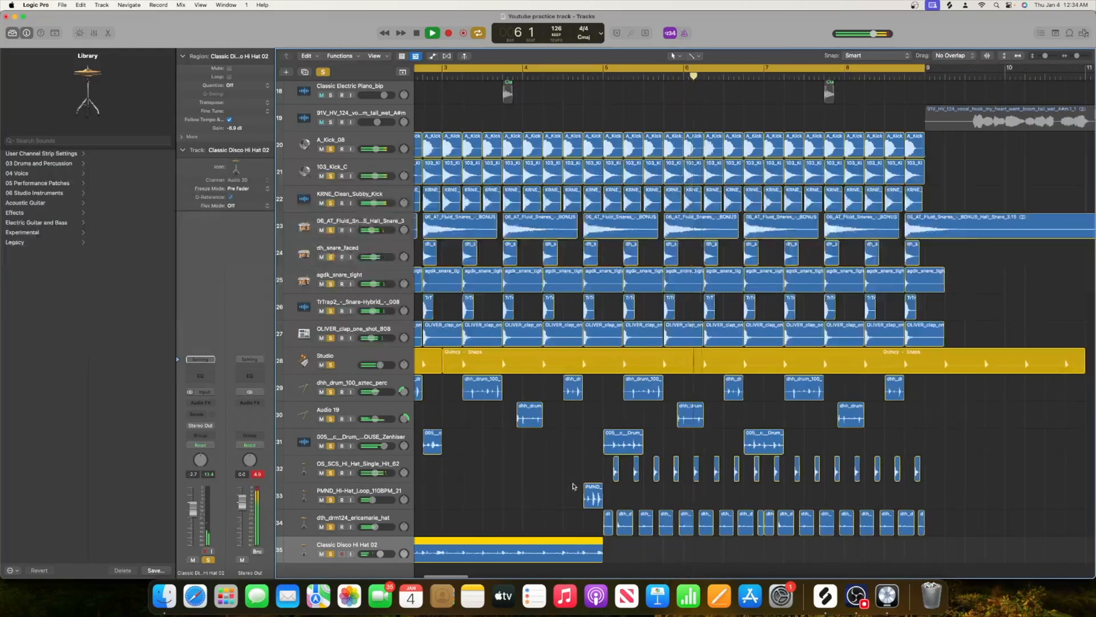
pyautogui.hscroll(-4, 574, 486)
pyautogui.press('space')
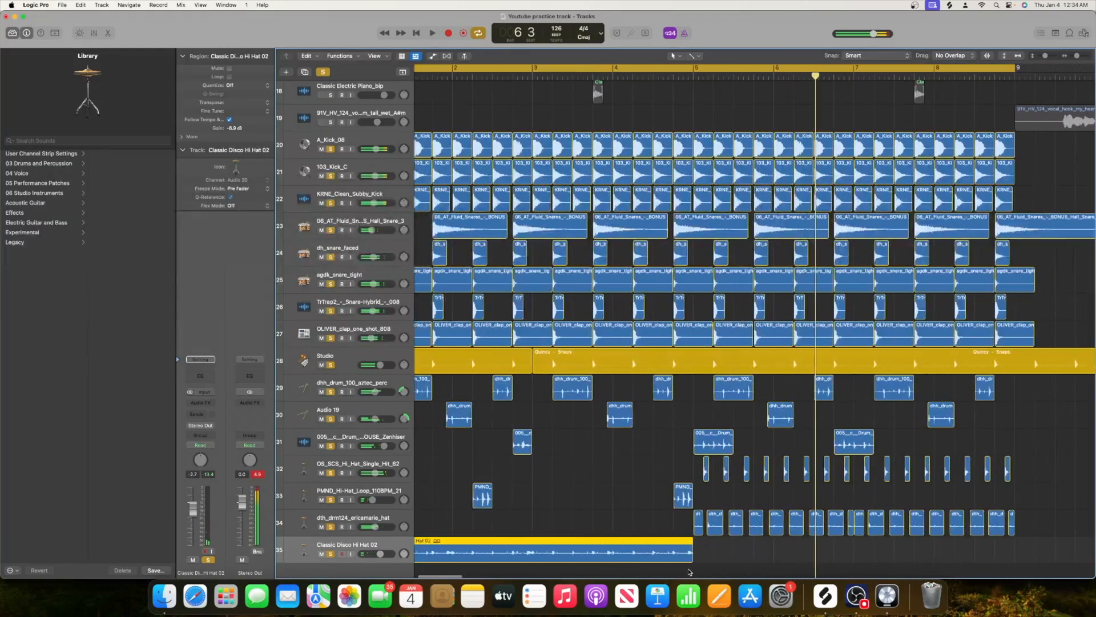
# Step: Search the Apple Loops library for "tambourin" and audition Finn - Tambourine Straight 16th
pyautogui.click(1075, 34)
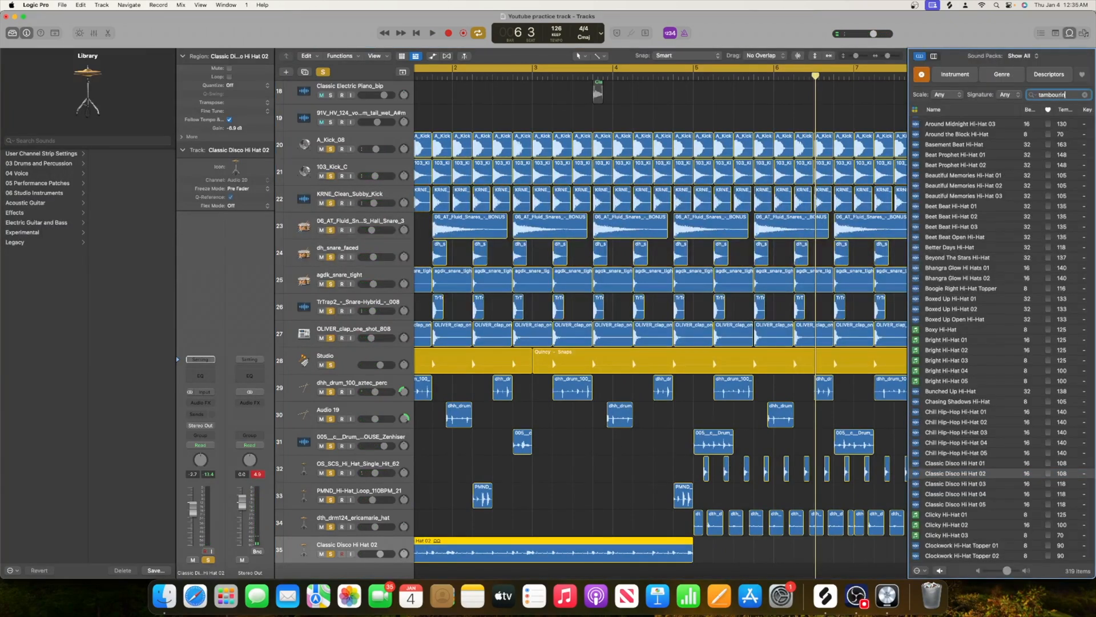
pyautogui.write('n')
pyautogui.click(982, 186)
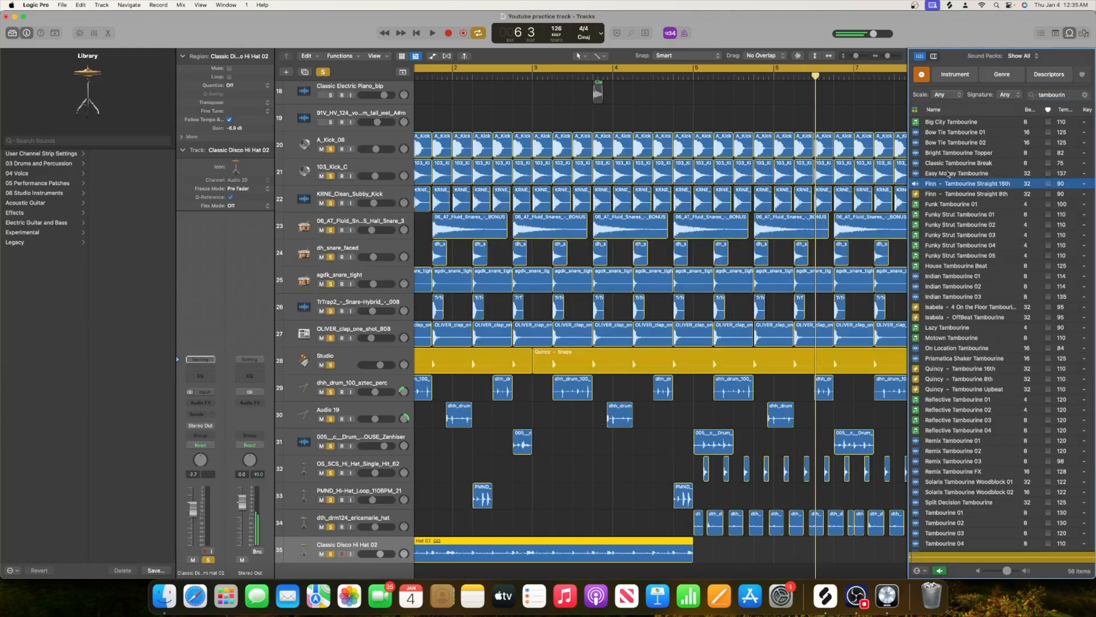
pyautogui.scroll(-3, 737, 365)
# Step: Add the Finn - Tambourine Straight 16th loop on a new track from bar 1 and solo that track
pyautogui.moveTo(990, 184); pyautogui.dragTo(417, 554)
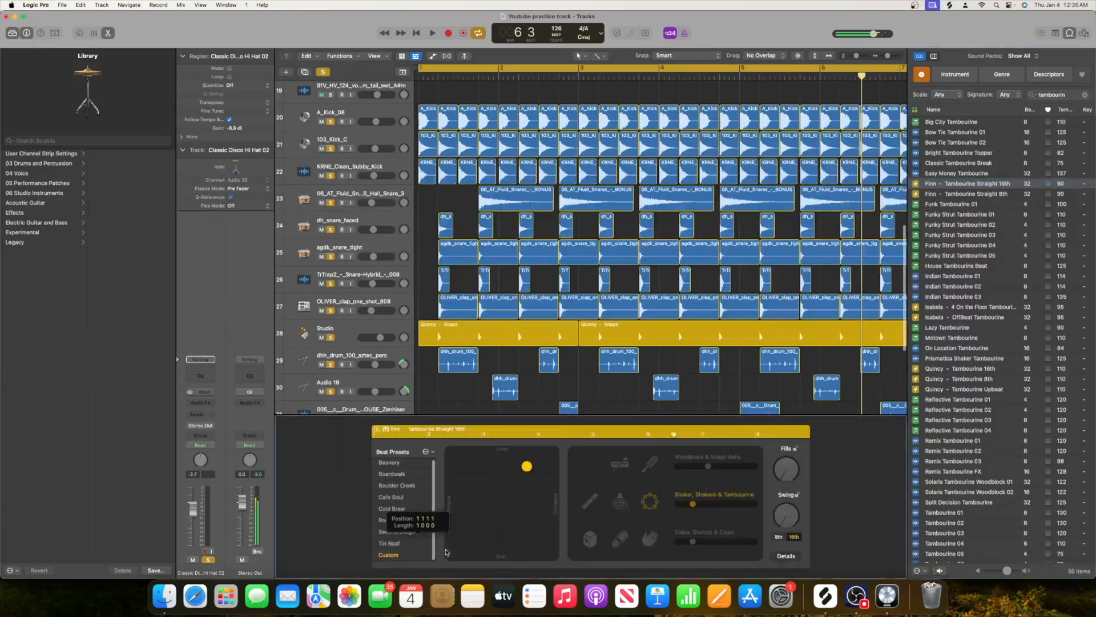
pyautogui.click(455, 347)
pyautogui.click(331, 404)
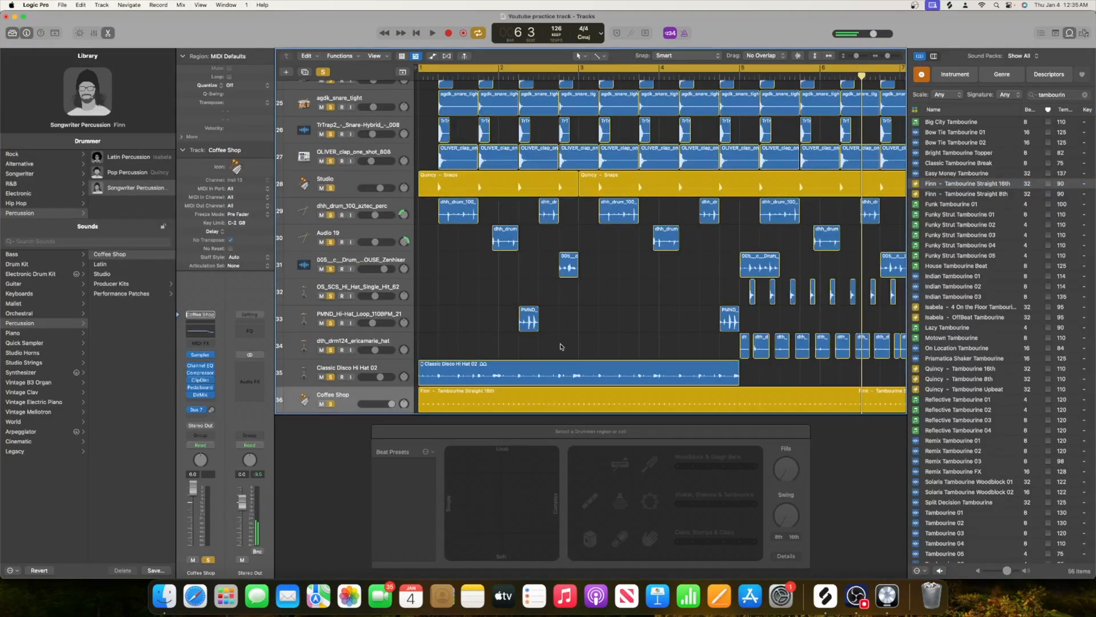
# Step: Move the tambourine region to start at bar 3 and play the groove
pyautogui.scroll(-2, 438, 355)
pyautogui.moveTo(421, 363); pyautogui.dragTo(581, 371)
pyautogui.press('space')
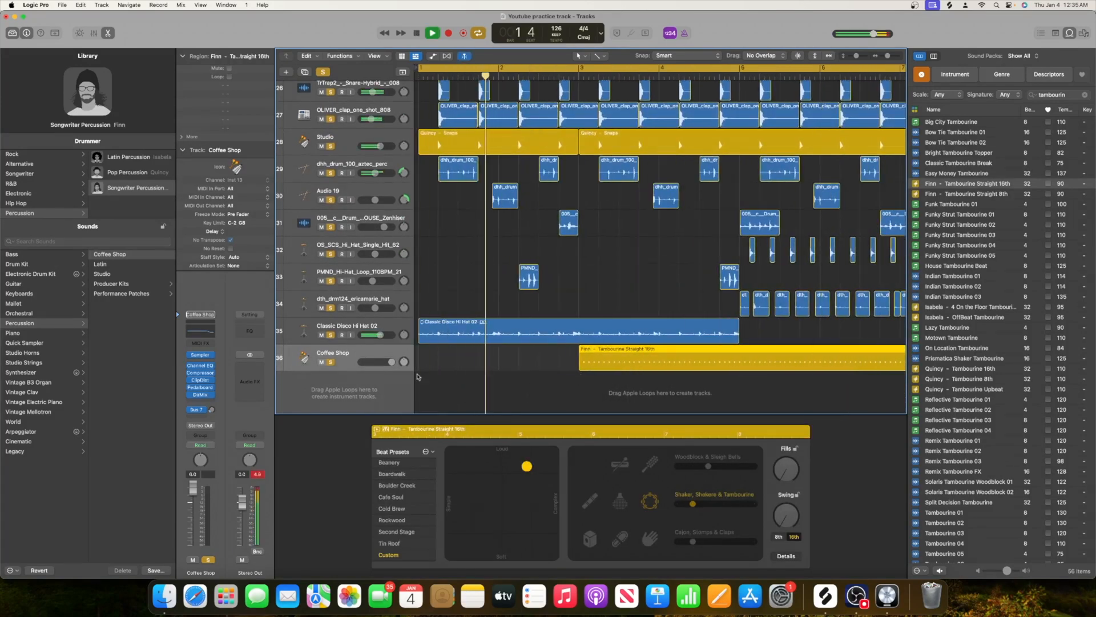
# Step: Listen to the tambourine within the groove into bar 7, hide the Apple Loops browser and stop playback
pyautogui.moveTo(391, 361); pyautogui.dragTo(392, 362)
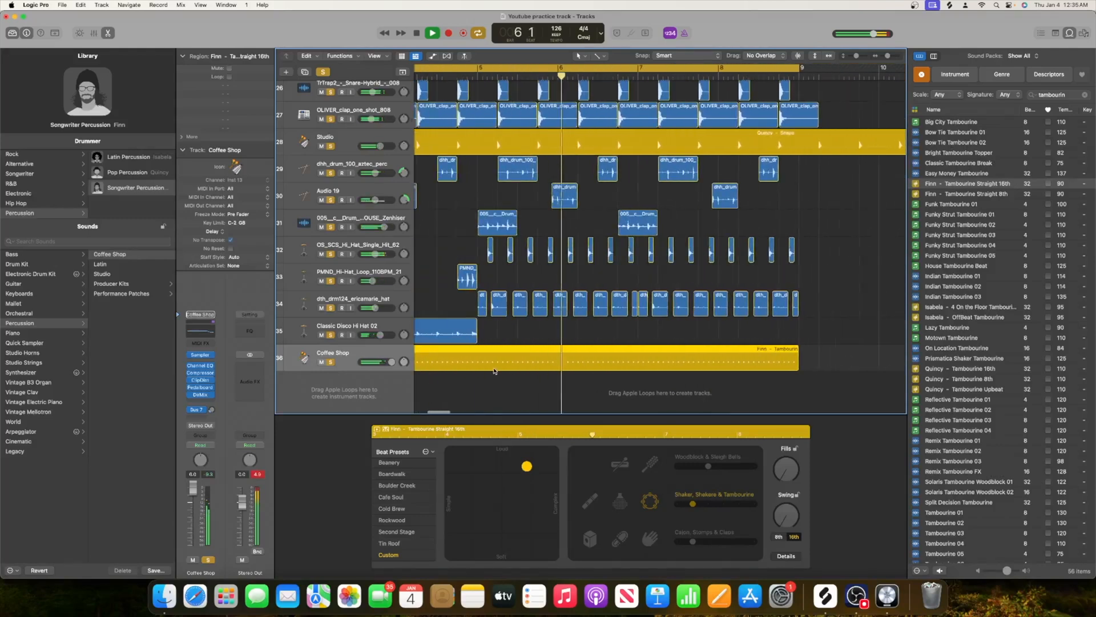
pyautogui.press('o')
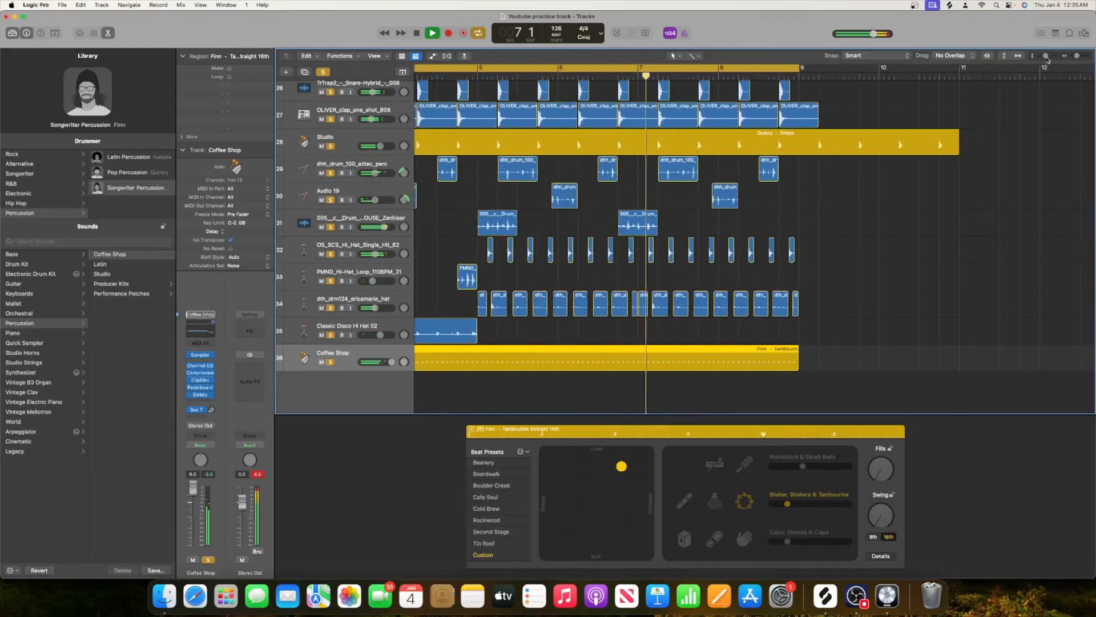
pyautogui.scroll(10, 685, 172)
pyautogui.press('space')
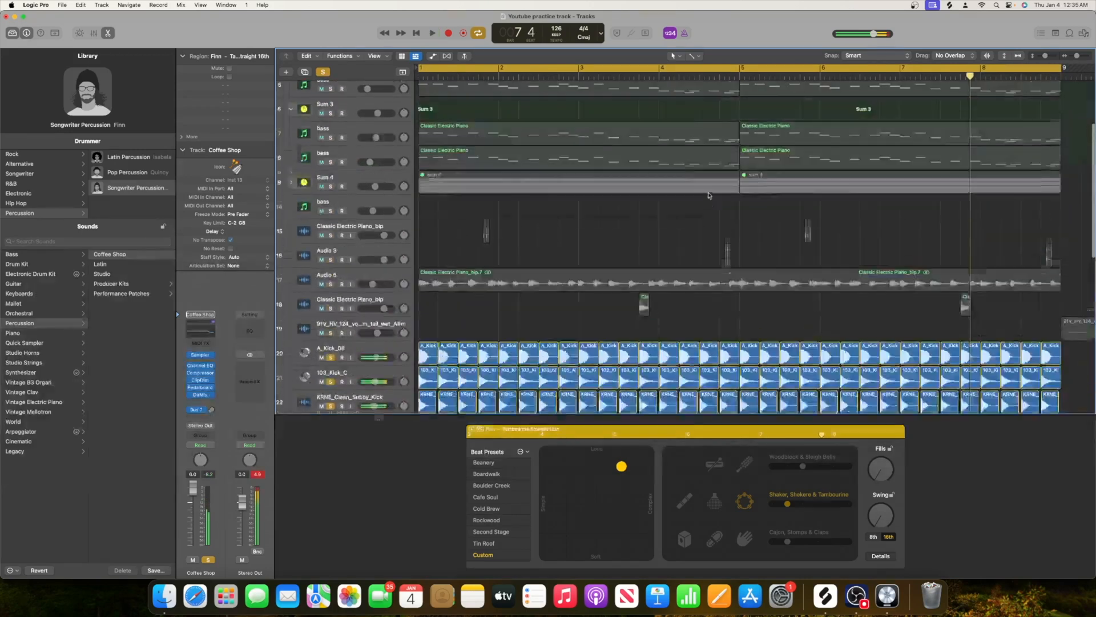
# Step: Solo the Sum 5 stack and insert Supercharger GT on it with A_Kick_08 as the side-chain source
pyautogui.click(330, 106)
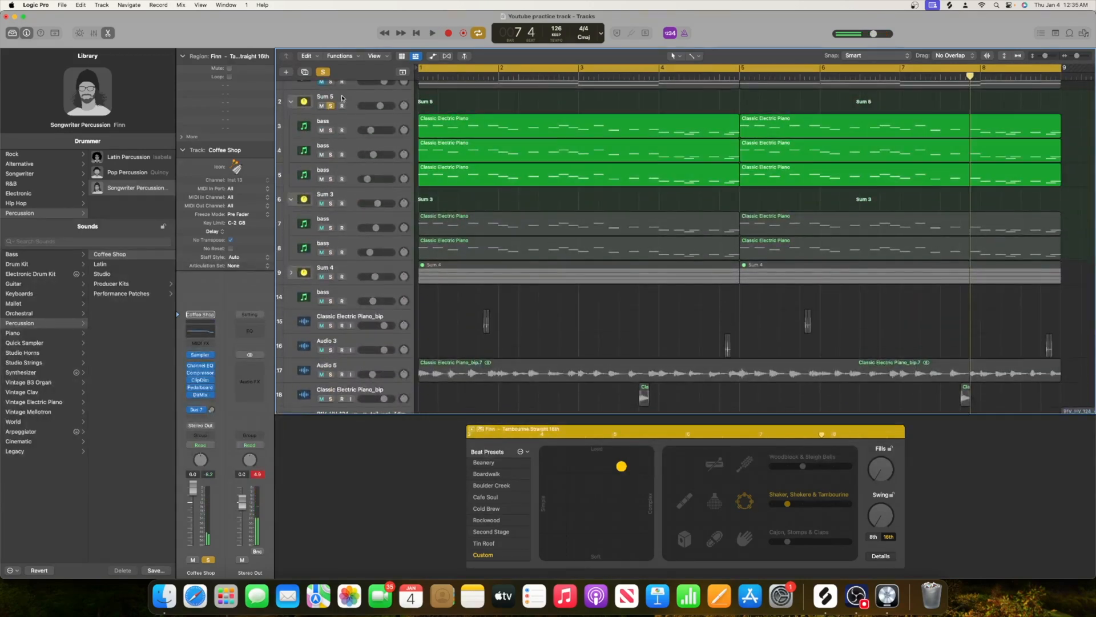
pyautogui.click(343, 98)
pyautogui.click(199, 402)
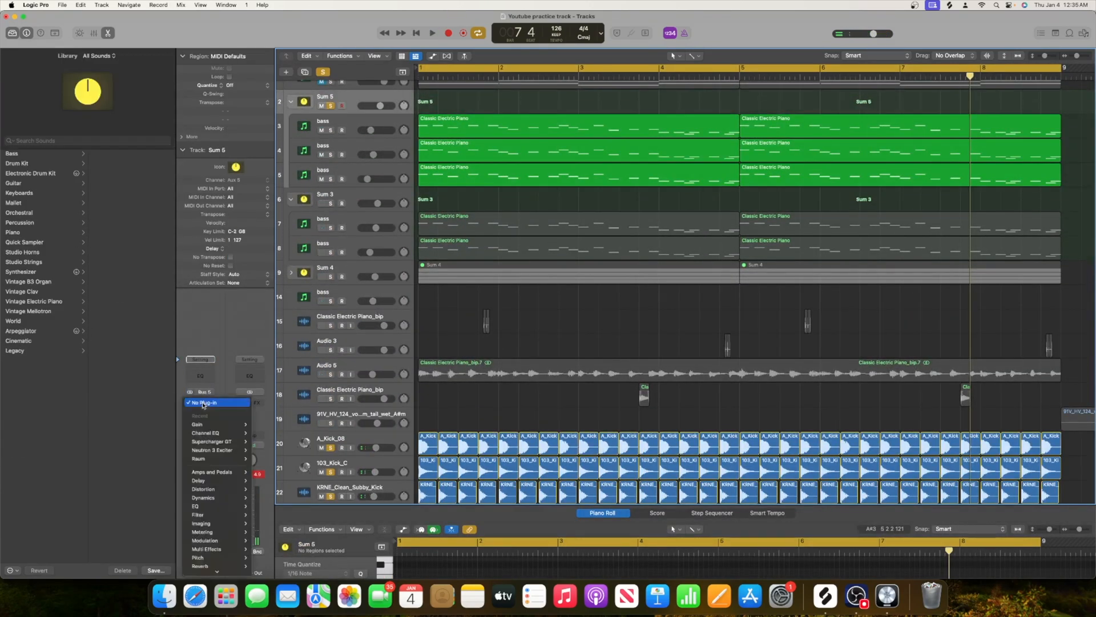
pyautogui.click(275, 443)
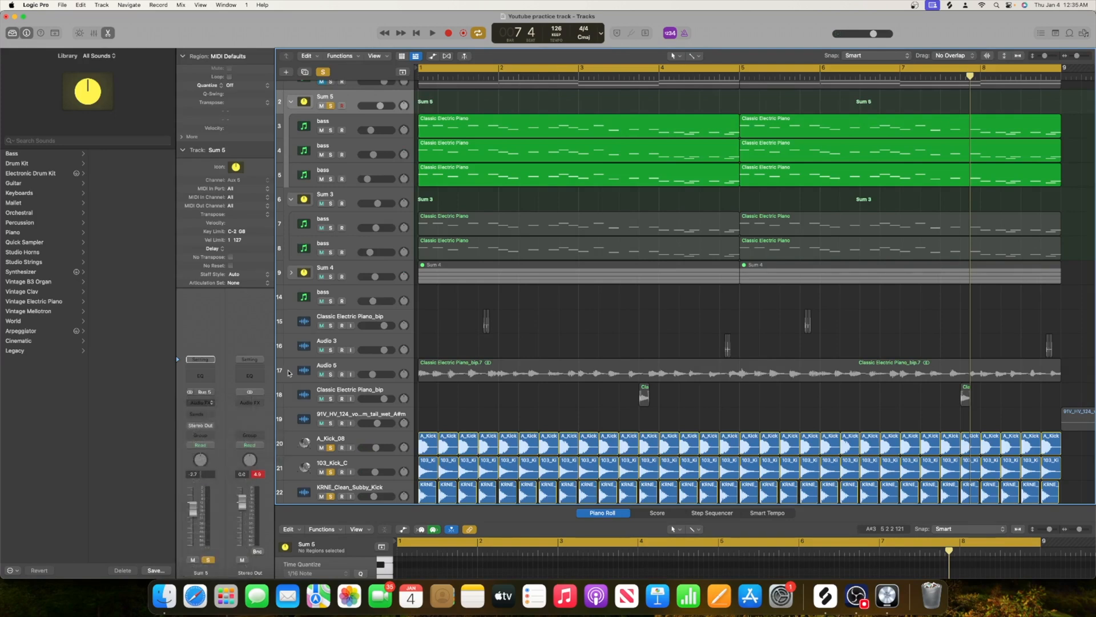
pyautogui.click(636, 134)
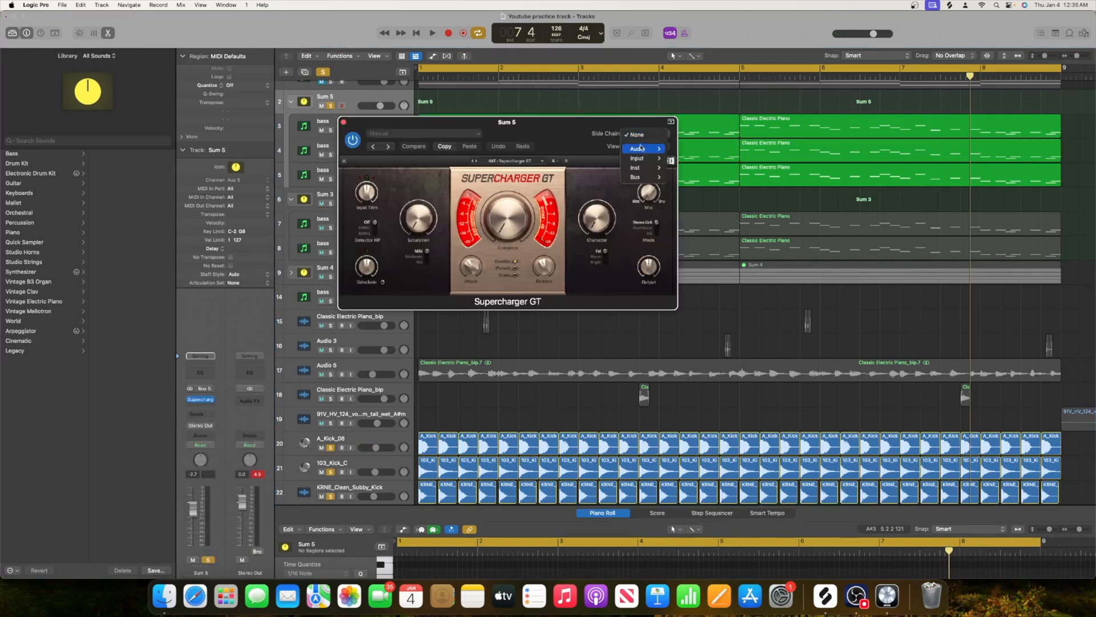
pyautogui.moveTo(638, 149)
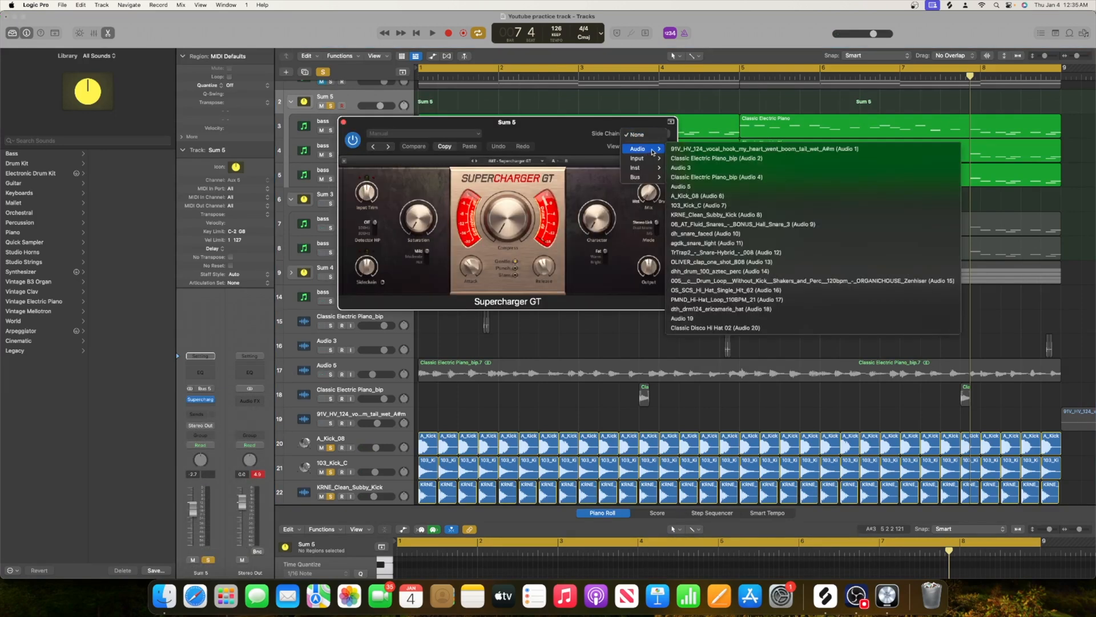
pyautogui.click(698, 197)
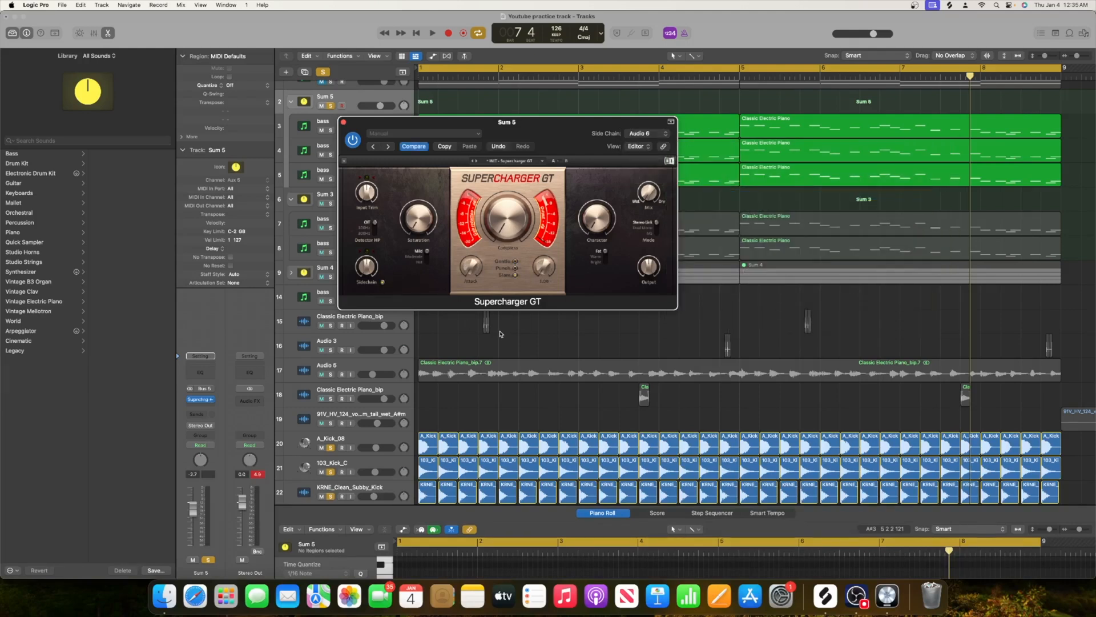
# Step: Play the groove to hear the compression on Sum 5, moving the plug-in window clear of the track list
pyautogui.press('space')
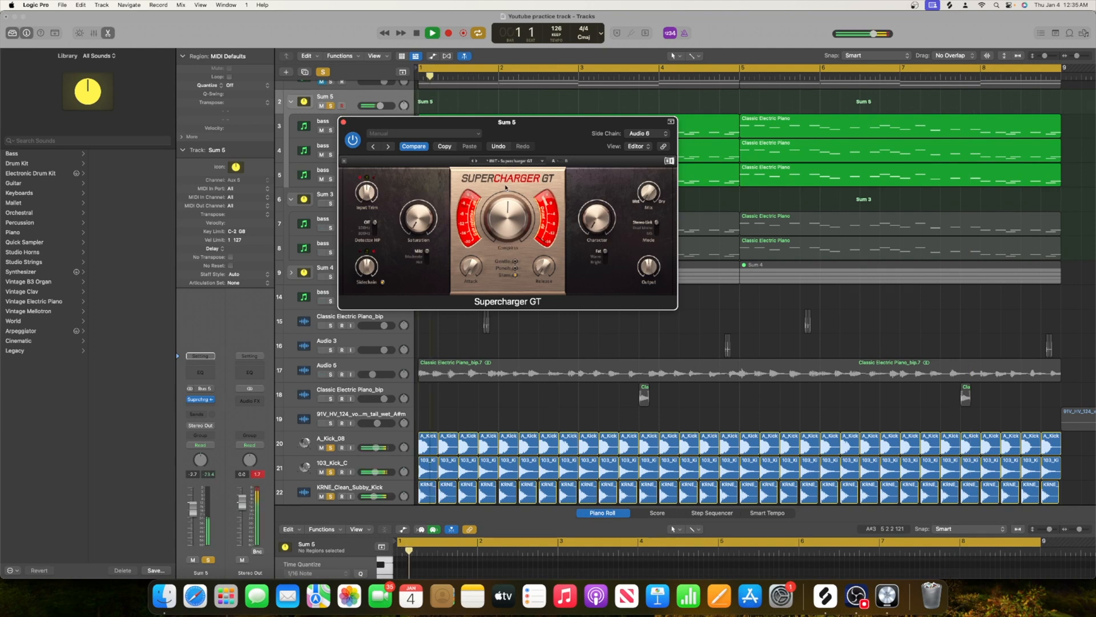
pyautogui.moveTo(368, 133); pyautogui.dragTo(721, 141)
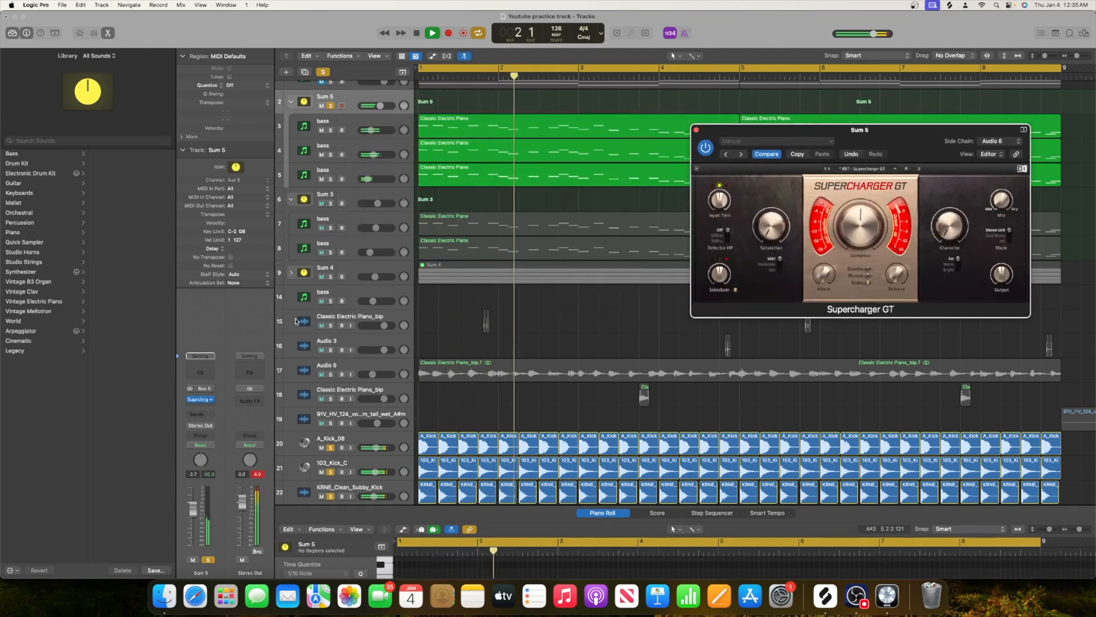
pyautogui.press('space')
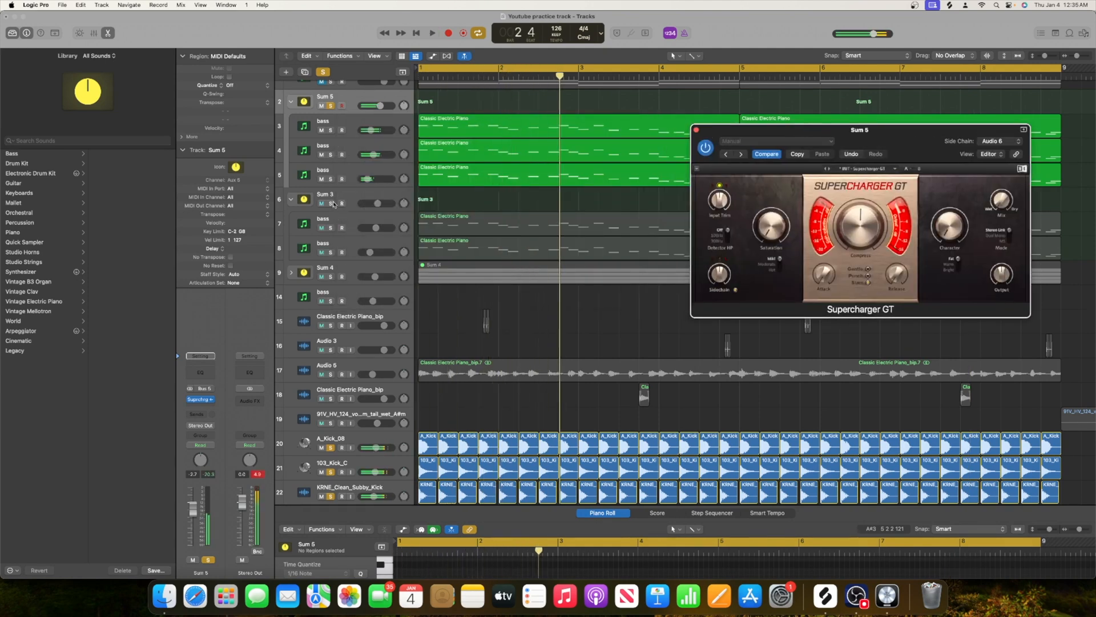
# Step: Solo and expand the Sum 4 stack, insert Supercharger GT with A_Kick_08 as side-chain source, and enable the plug-in's sidechain
pyautogui.click(331, 276)
pyautogui.click(291, 272)
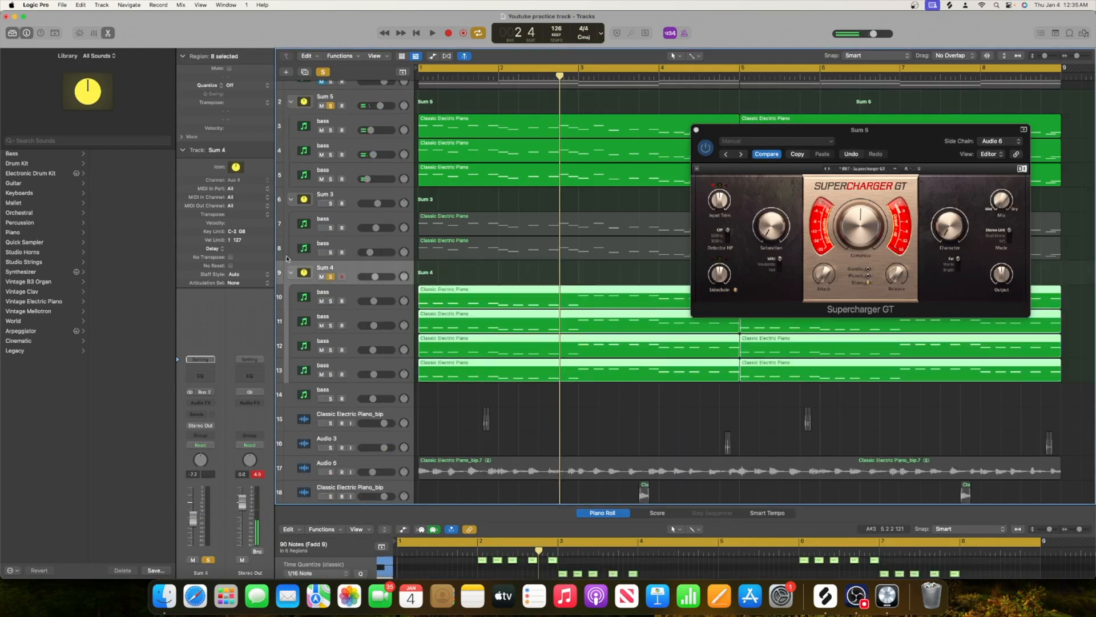
pyautogui.click(206, 403)
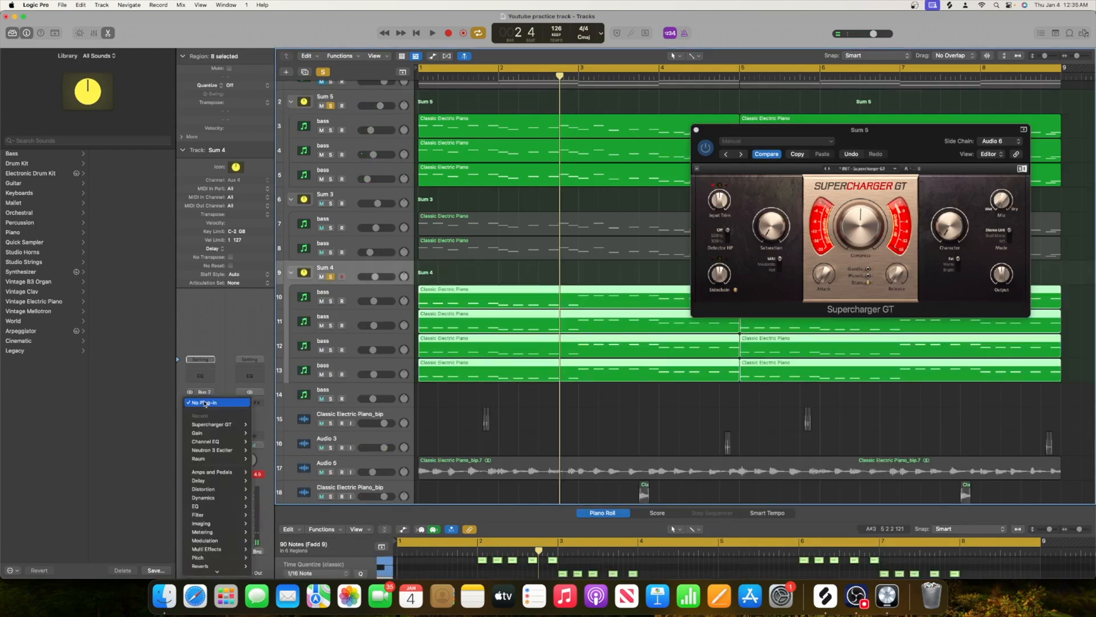
pyautogui.click(261, 425)
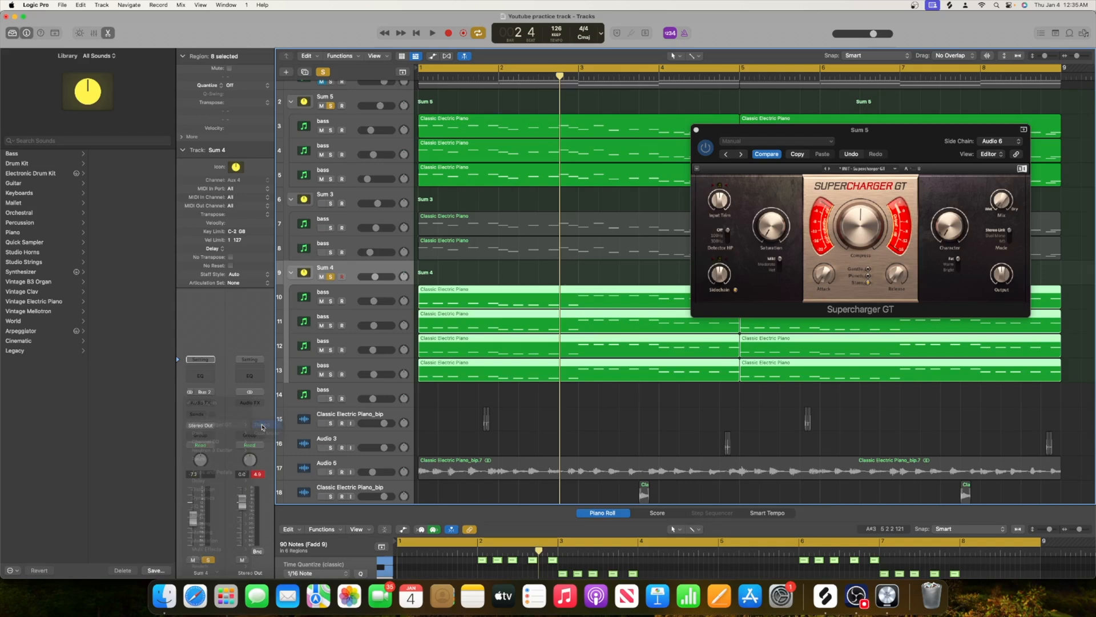
pyautogui.click(640, 135)
pyautogui.moveTo(638, 148)
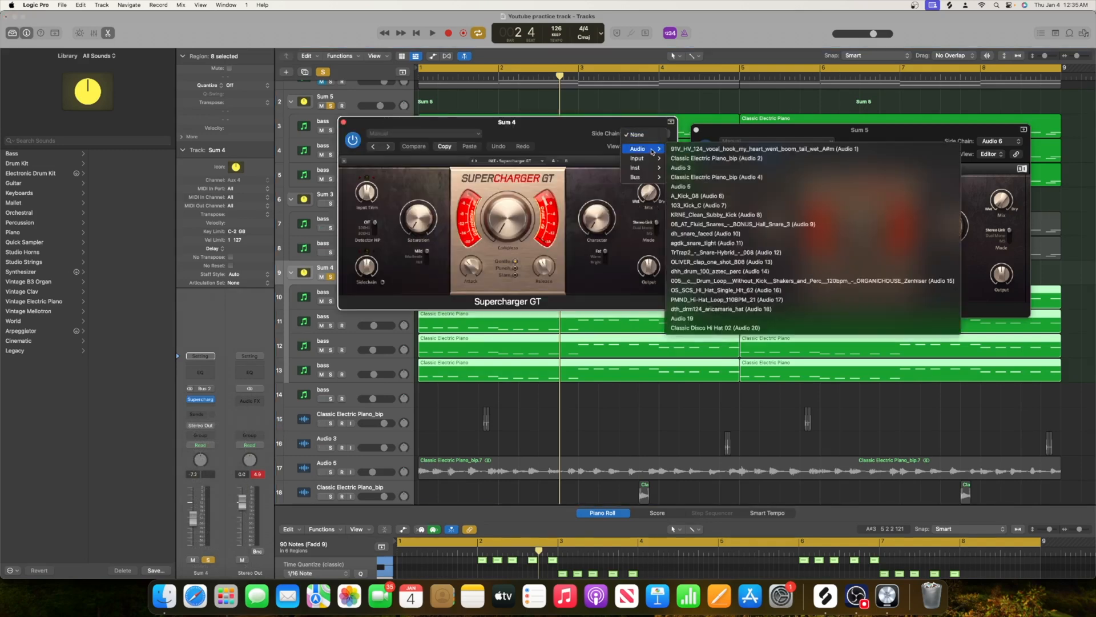
pyautogui.click(699, 196)
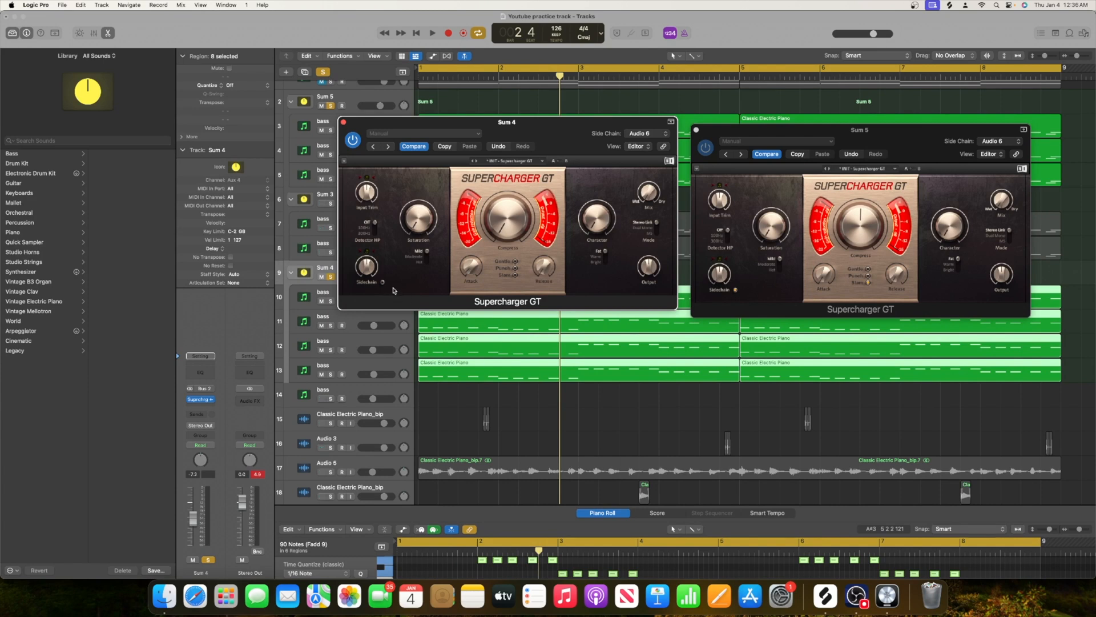
pyautogui.click(384, 283)
# Step: Close both Supercharger GT windows and raise the Sum 4 volume to 0.0 dB while the groove plays
pyautogui.press('space')
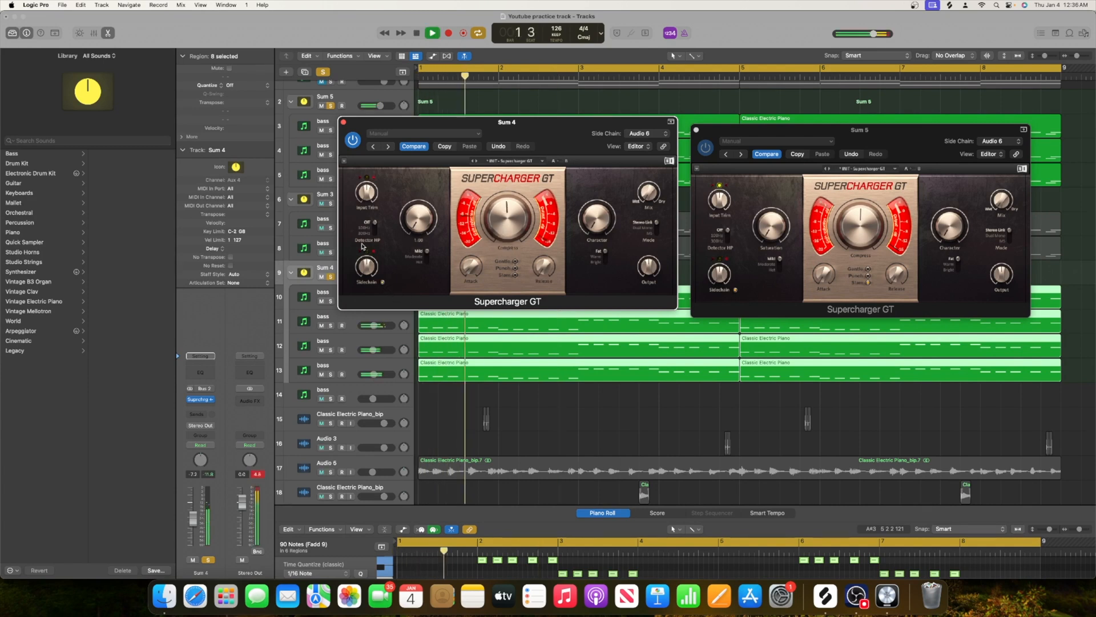
pyautogui.click(344, 122)
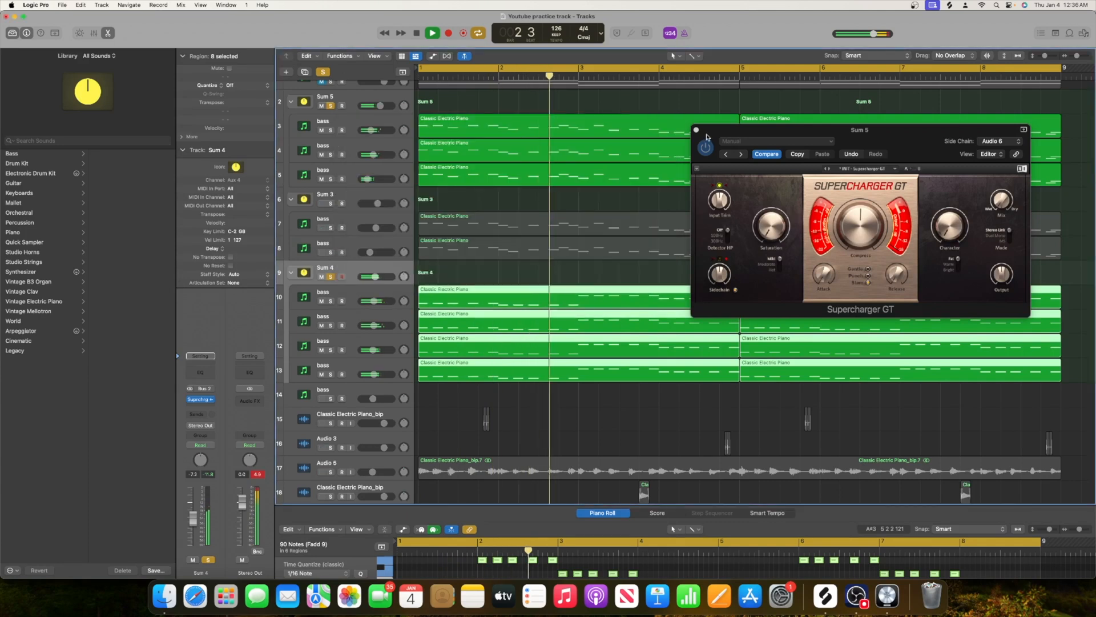
pyautogui.click(697, 131)
pyautogui.moveTo(375, 276); pyautogui.dragTo(385, 276)
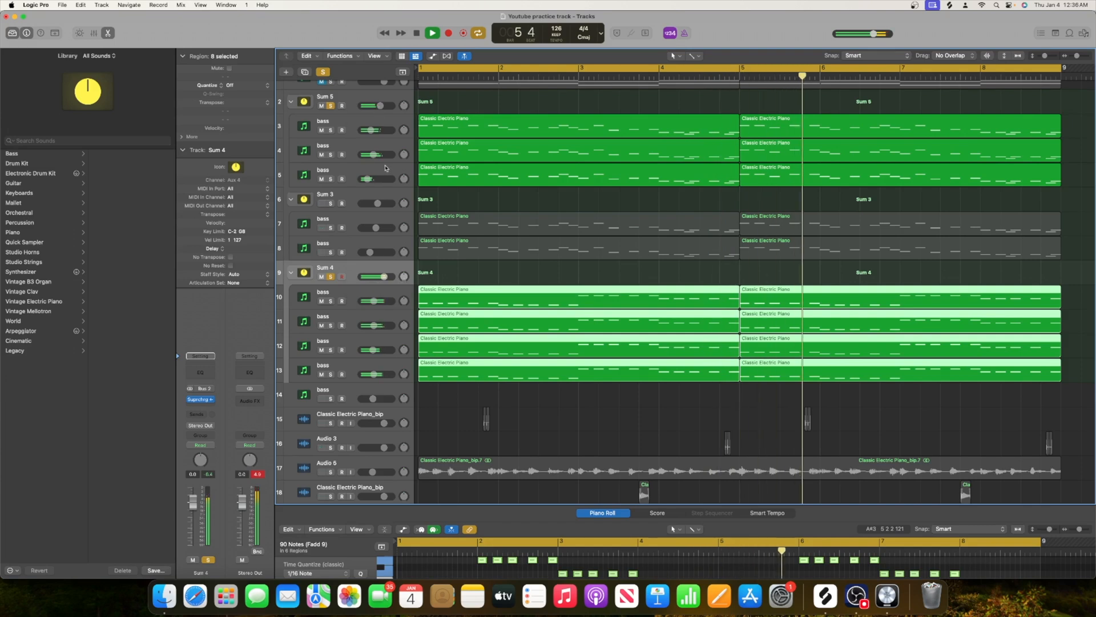
pyautogui.press('space')
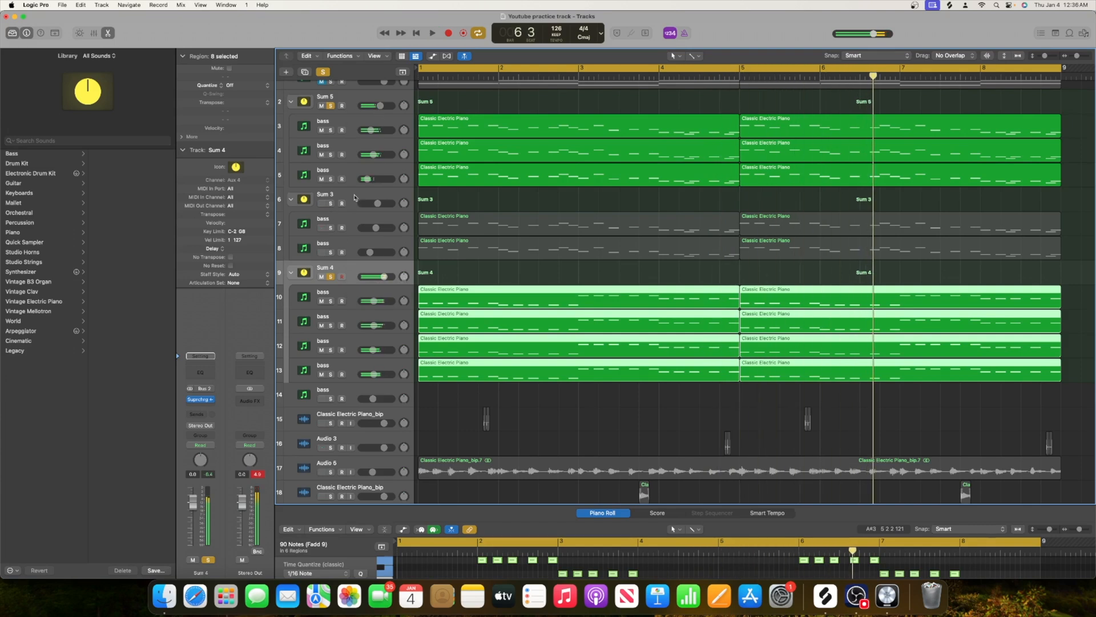
# Step: Insert Supercharger GT on the Sum 3 stack with A_Kick_08 as the side-chain source
pyautogui.click(335, 191)
pyautogui.click(193, 402)
pyautogui.moveTo(211, 424)
pyautogui.click(266, 425)
pyautogui.click(633, 133)
pyautogui.moveTo(657, 149)
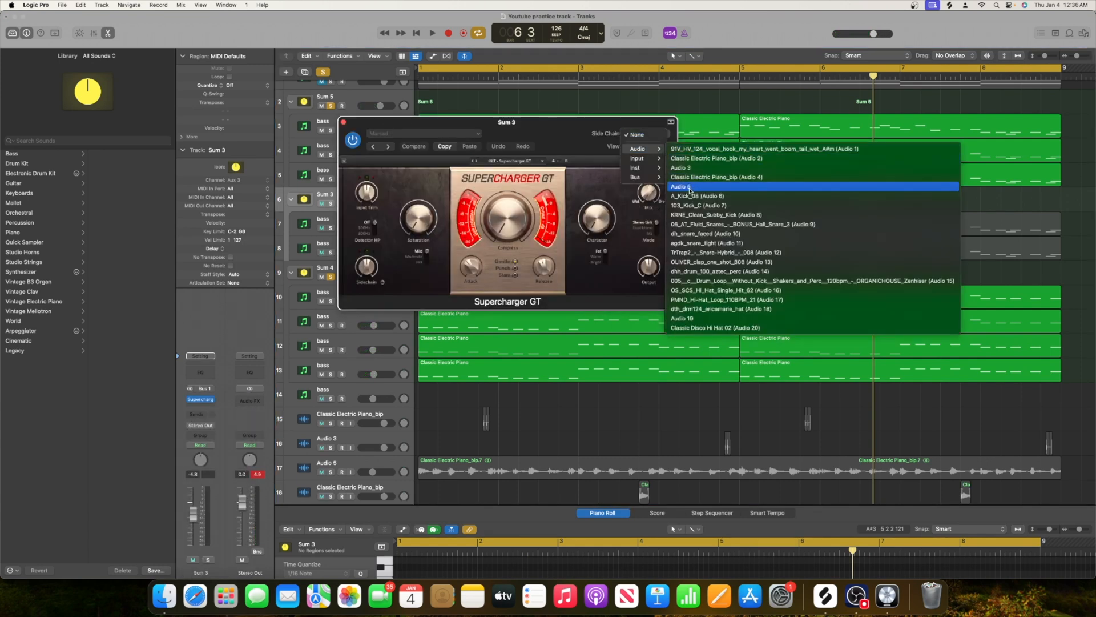
pyautogui.click(679, 196)
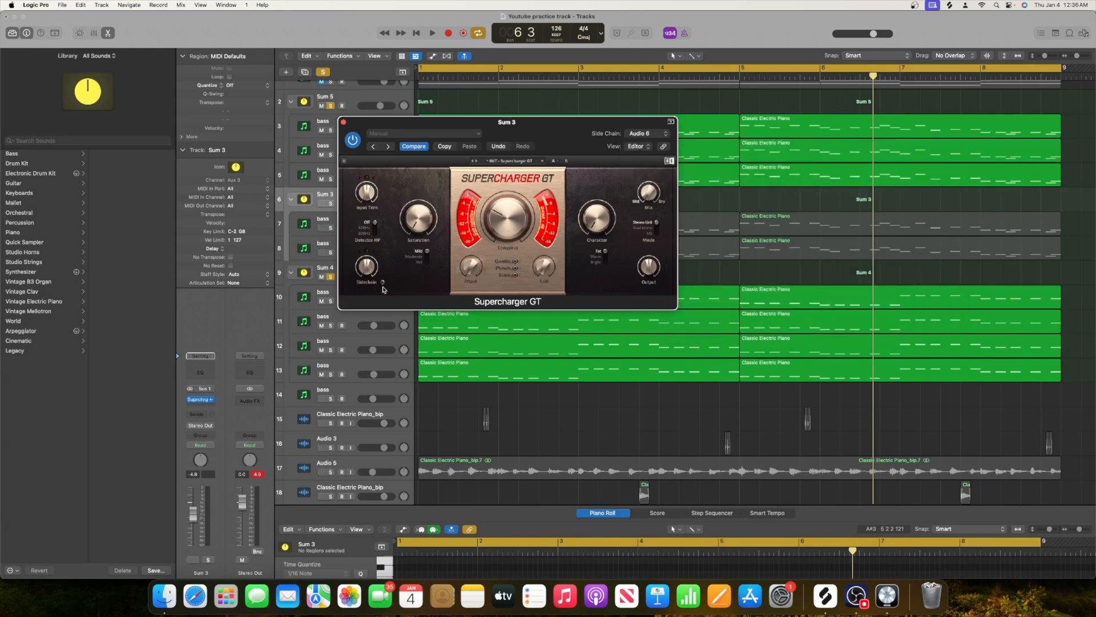
# Step: Solo Sum 3 during playback, close its Supercharger GT window and clear all solos to hear the full mix
pyautogui.press('space')
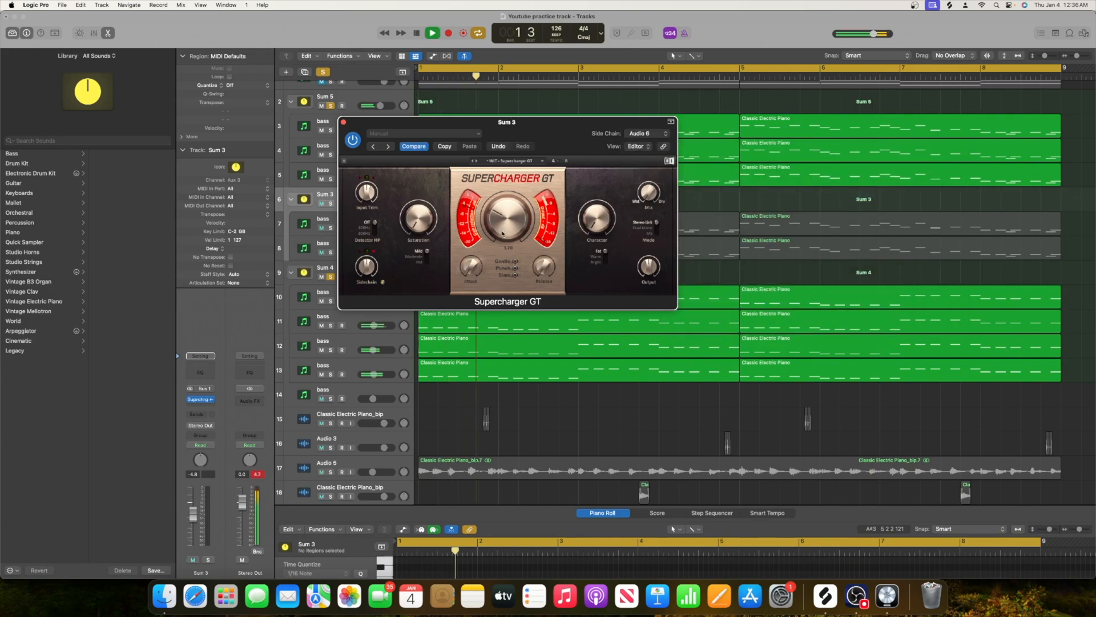
pyautogui.click(330, 204)
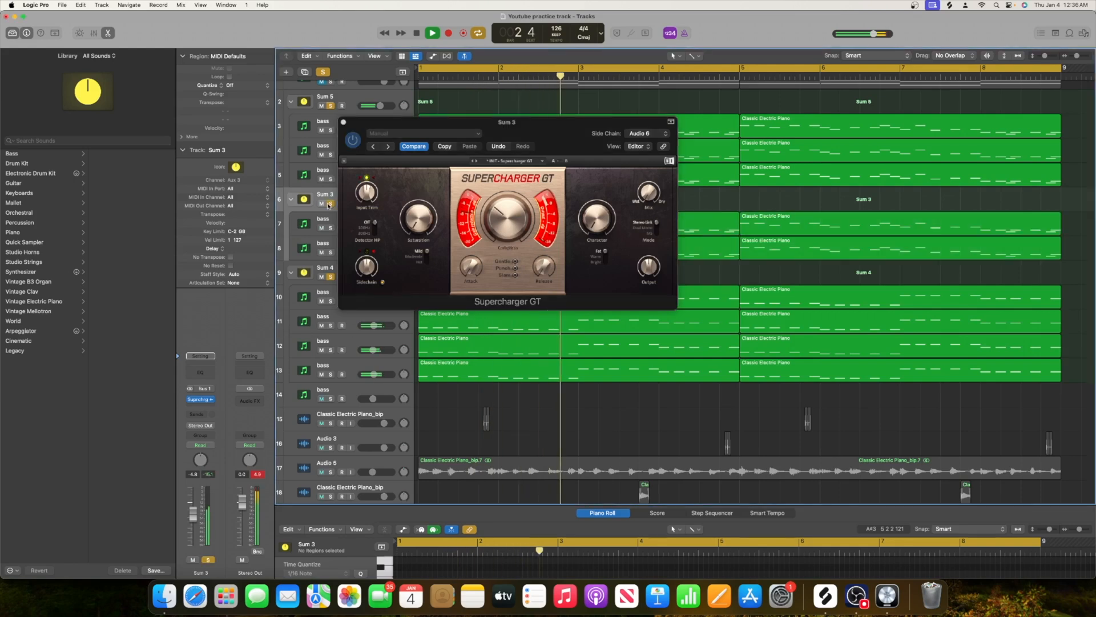
pyautogui.click(343, 122)
pyautogui.click(323, 72)
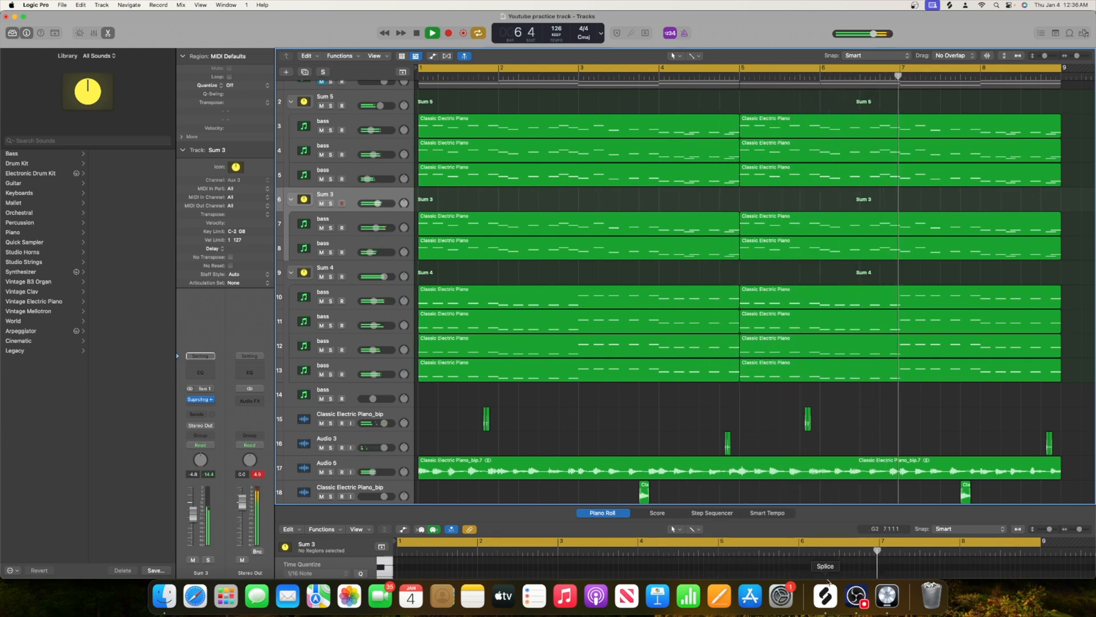
# Step: Switch to OBS Studio to check the recording's audio levels, and return to Logic Pro
pyautogui.click(856, 595)
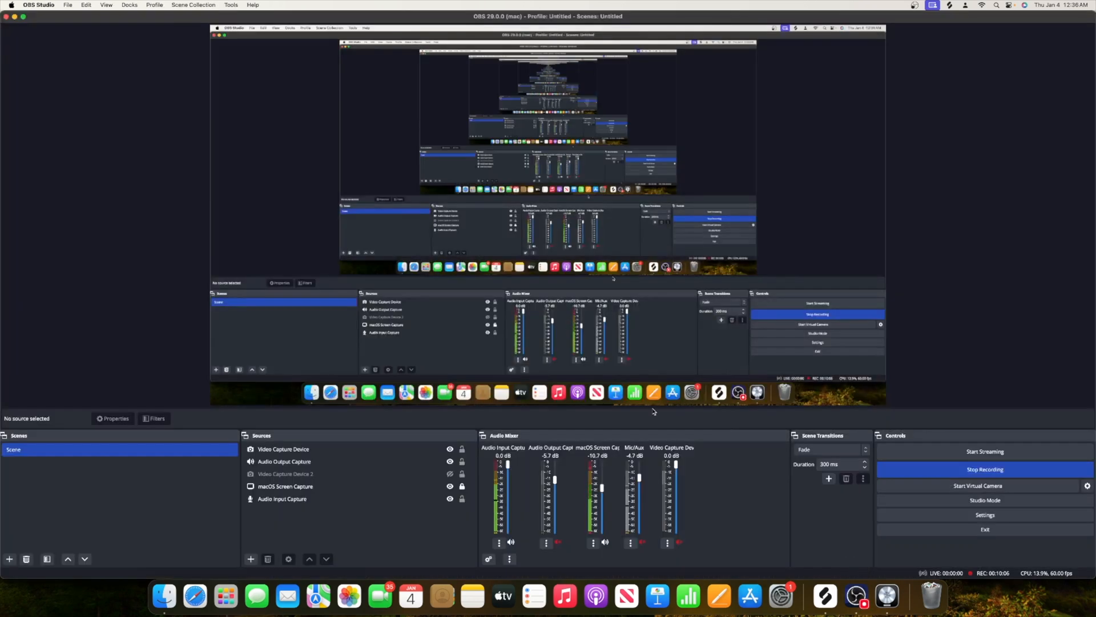
pyautogui.click(888, 601)
pyautogui.click(858, 598)
pyautogui.click(888, 600)
# Step: Listen to the unsoloed mix while following the drum and percussion tracks into bar 6, and stop playback
pyautogui.scroll(-5, 620, 427)
pyautogui.scroll(-8, 620, 427)
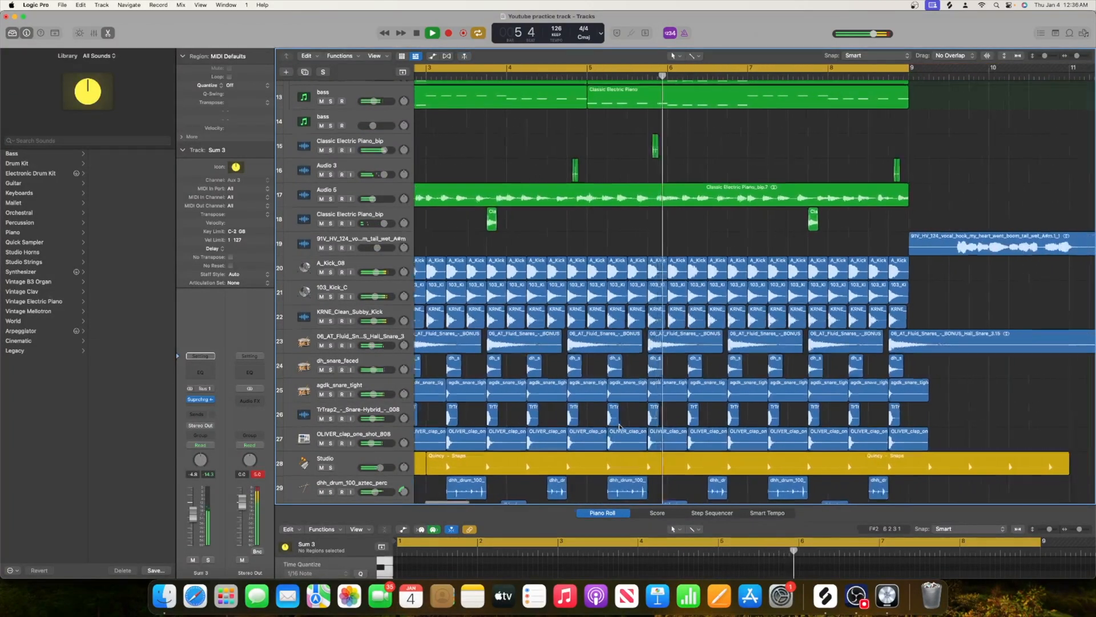
pyautogui.scroll(-8, 620, 427)
pyautogui.press('space')
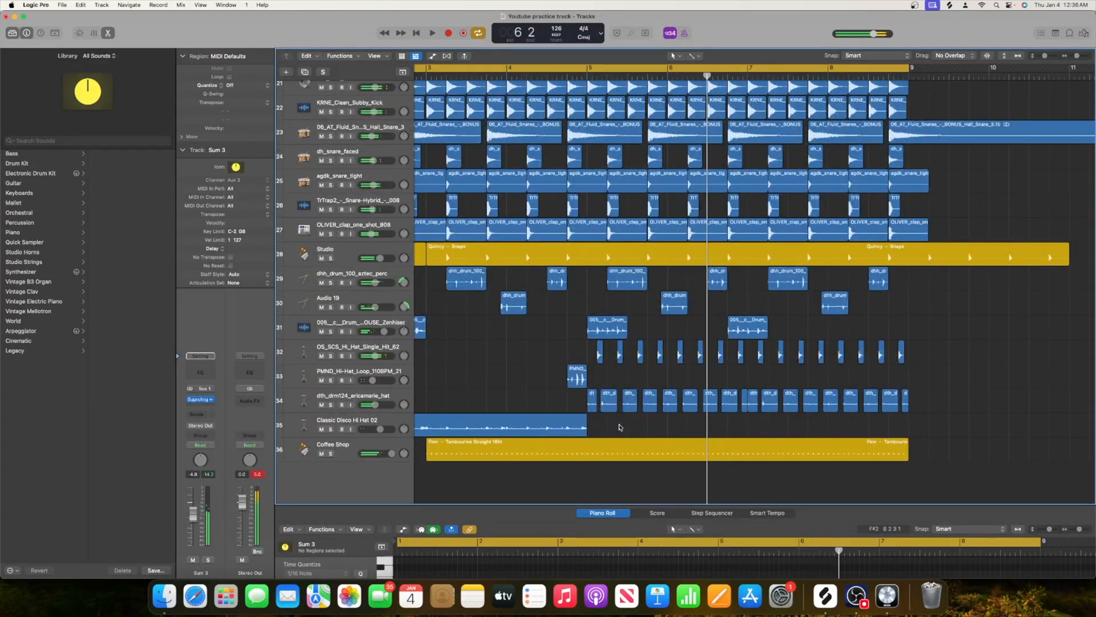
# Step: Review the whole arrangement from the melodic stacks through the kick, snare and percussion layers, and switch to OBS Studio
pyautogui.scroll(8, 650, 364)
pyautogui.hscroll(-4, 628, 343)
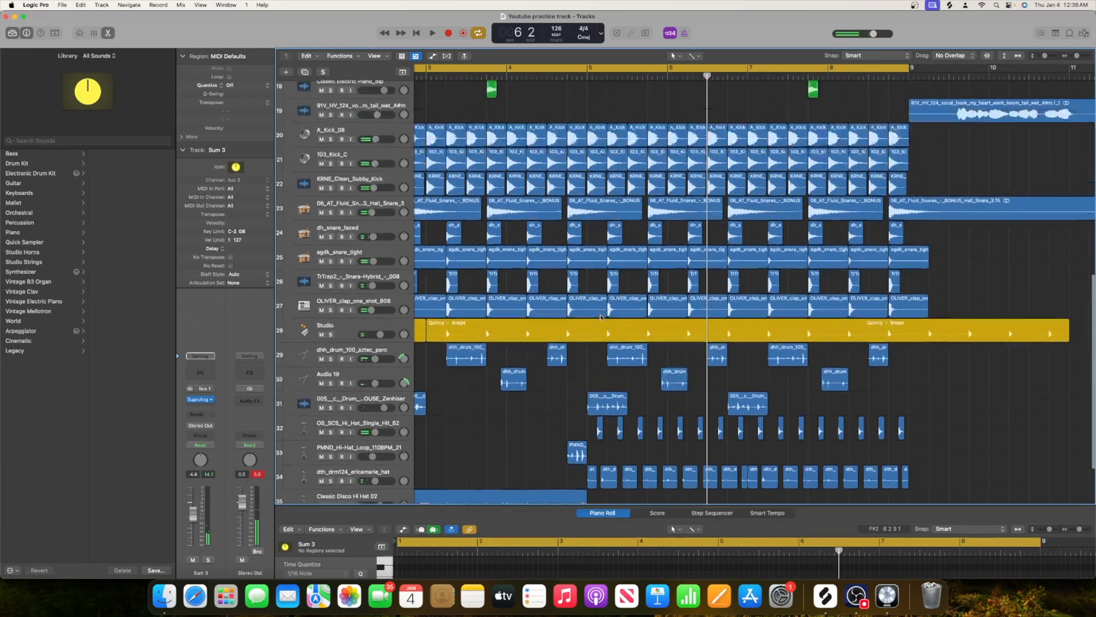
pyautogui.scroll(-8, 599, 317)
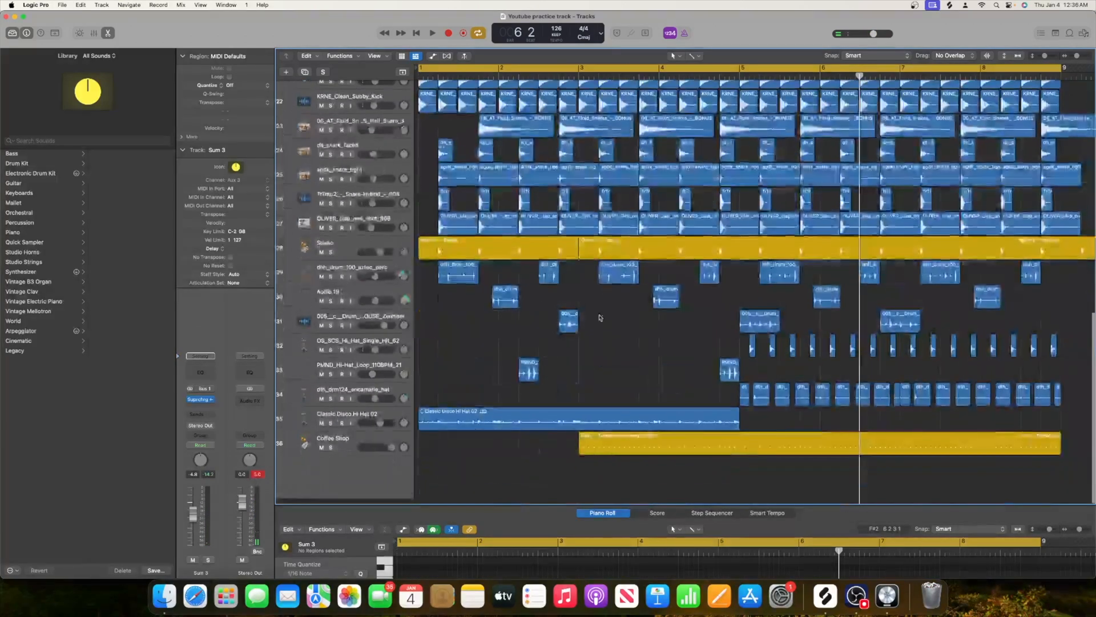
pyautogui.scroll(18, 600, 316)
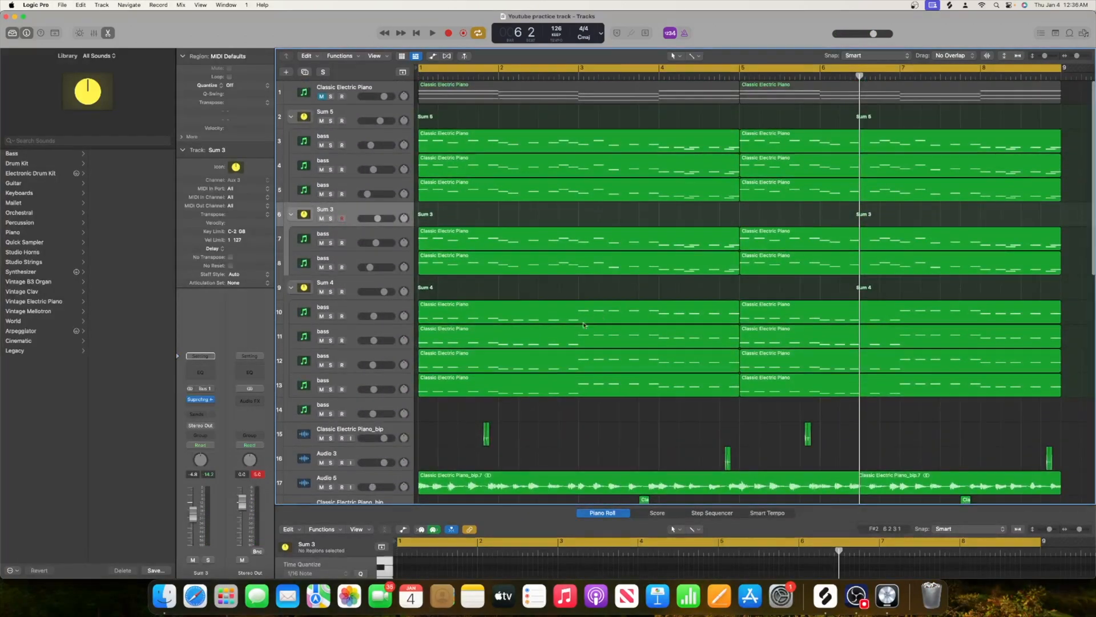
pyautogui.scroll(-15, 600, 317)
pyautogui.scroll(8, 592, 331)
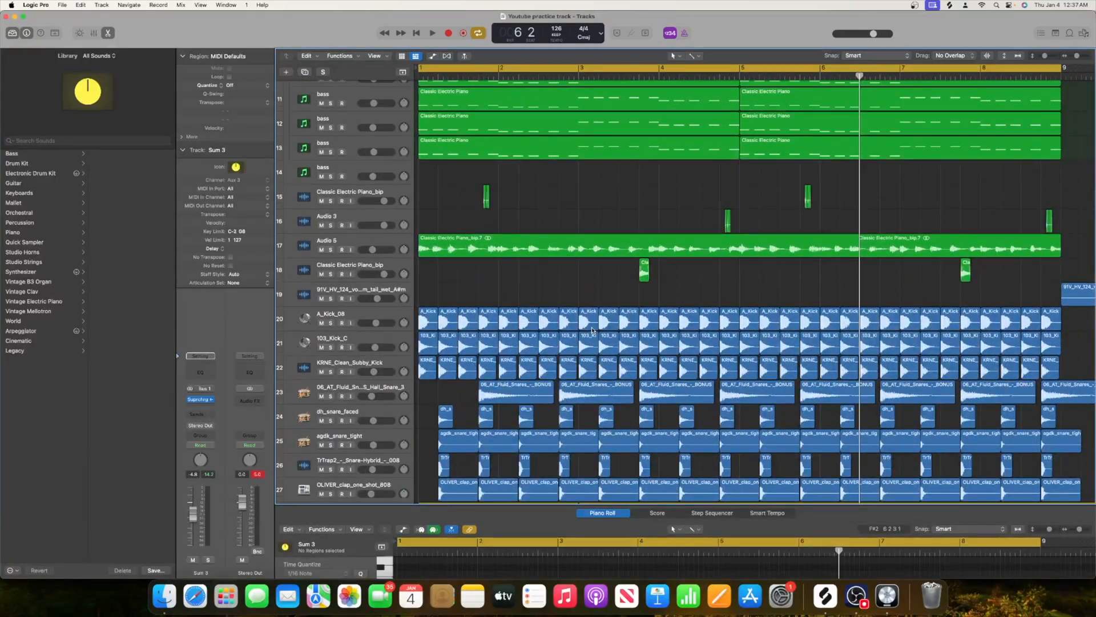
pyautogui.scroll(-10, 824, 411)
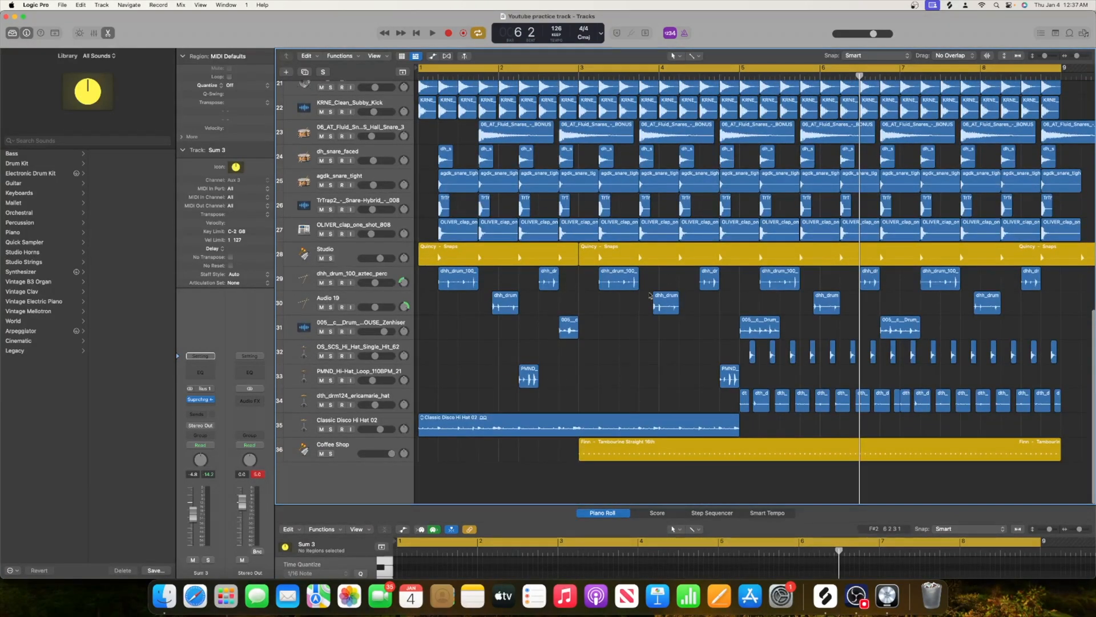
pyautogui.scroll(3, 652, 302)
pyautogui.scroll(15, 652, 311)
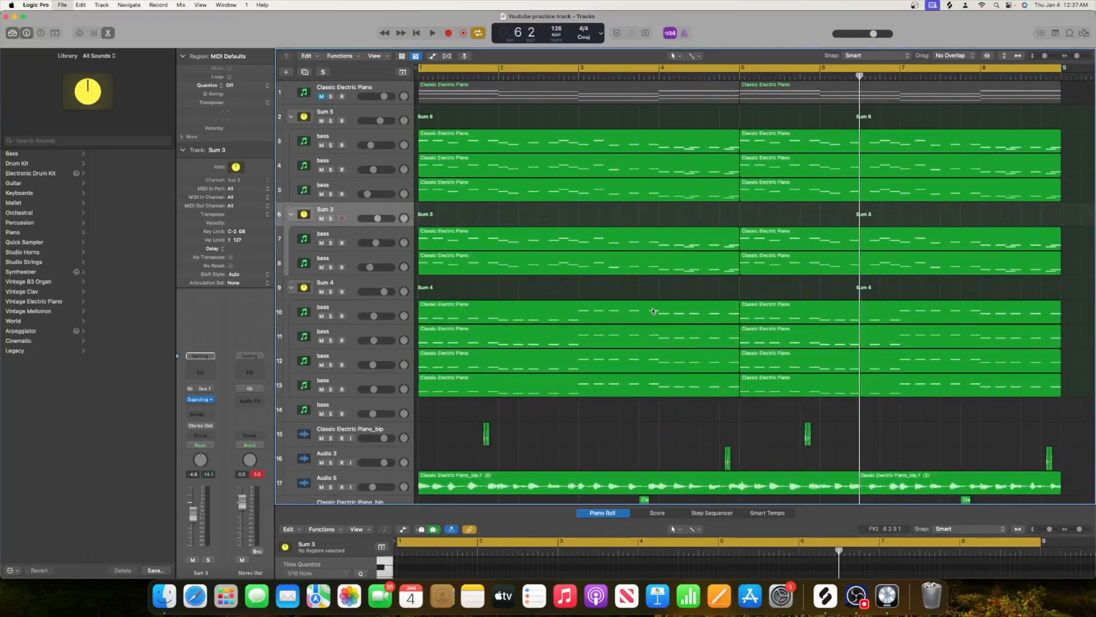
pyautogui.scroll(-15, 653, 310)
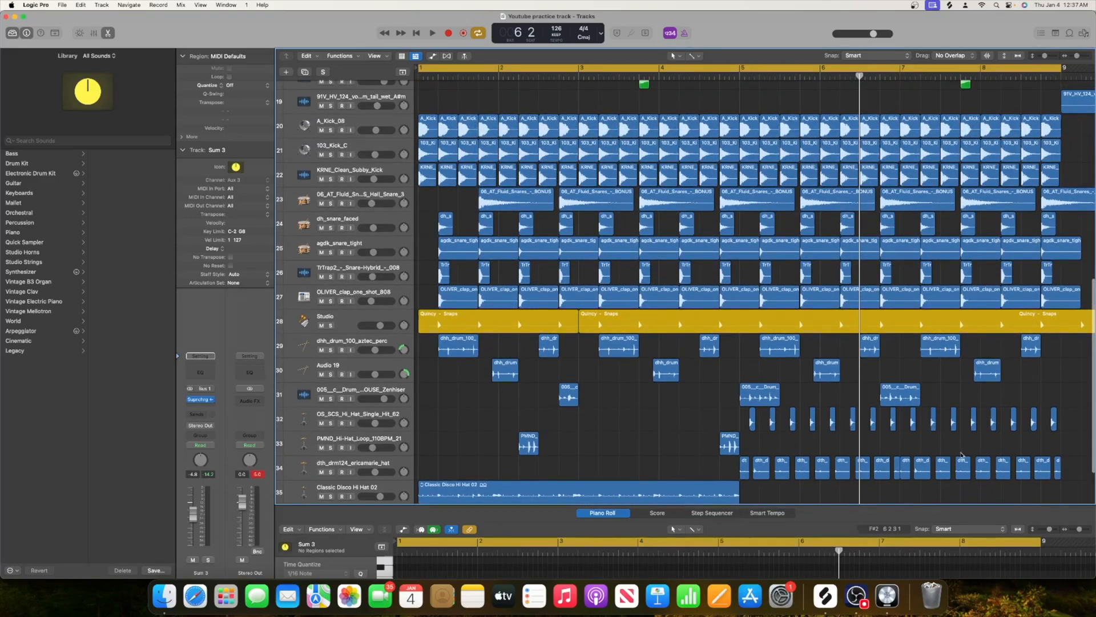
pyautogui.click(856, 596)
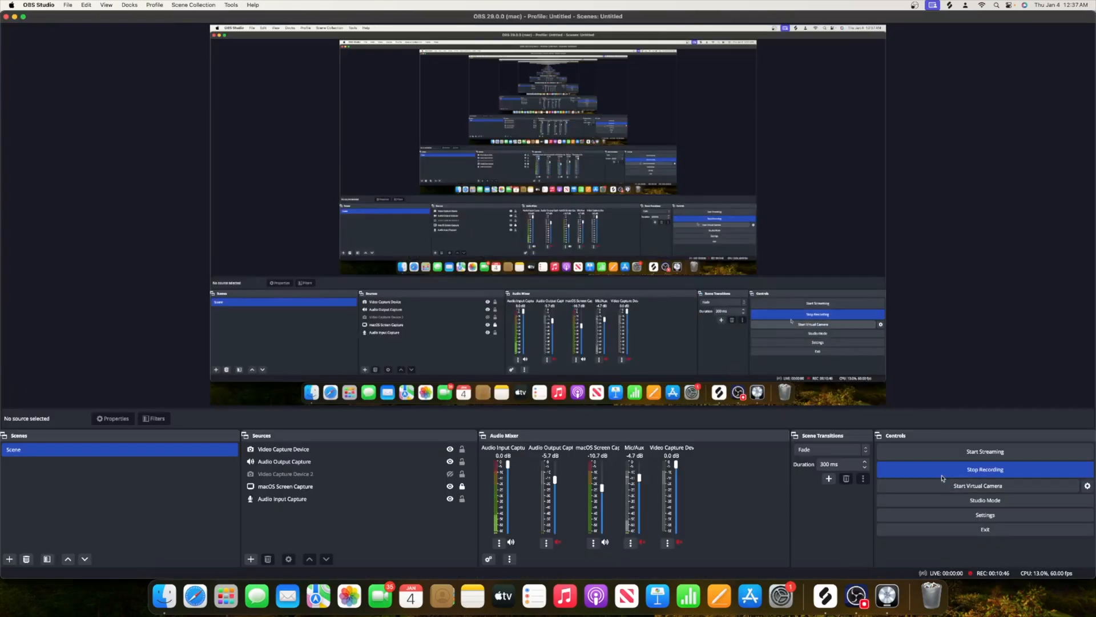